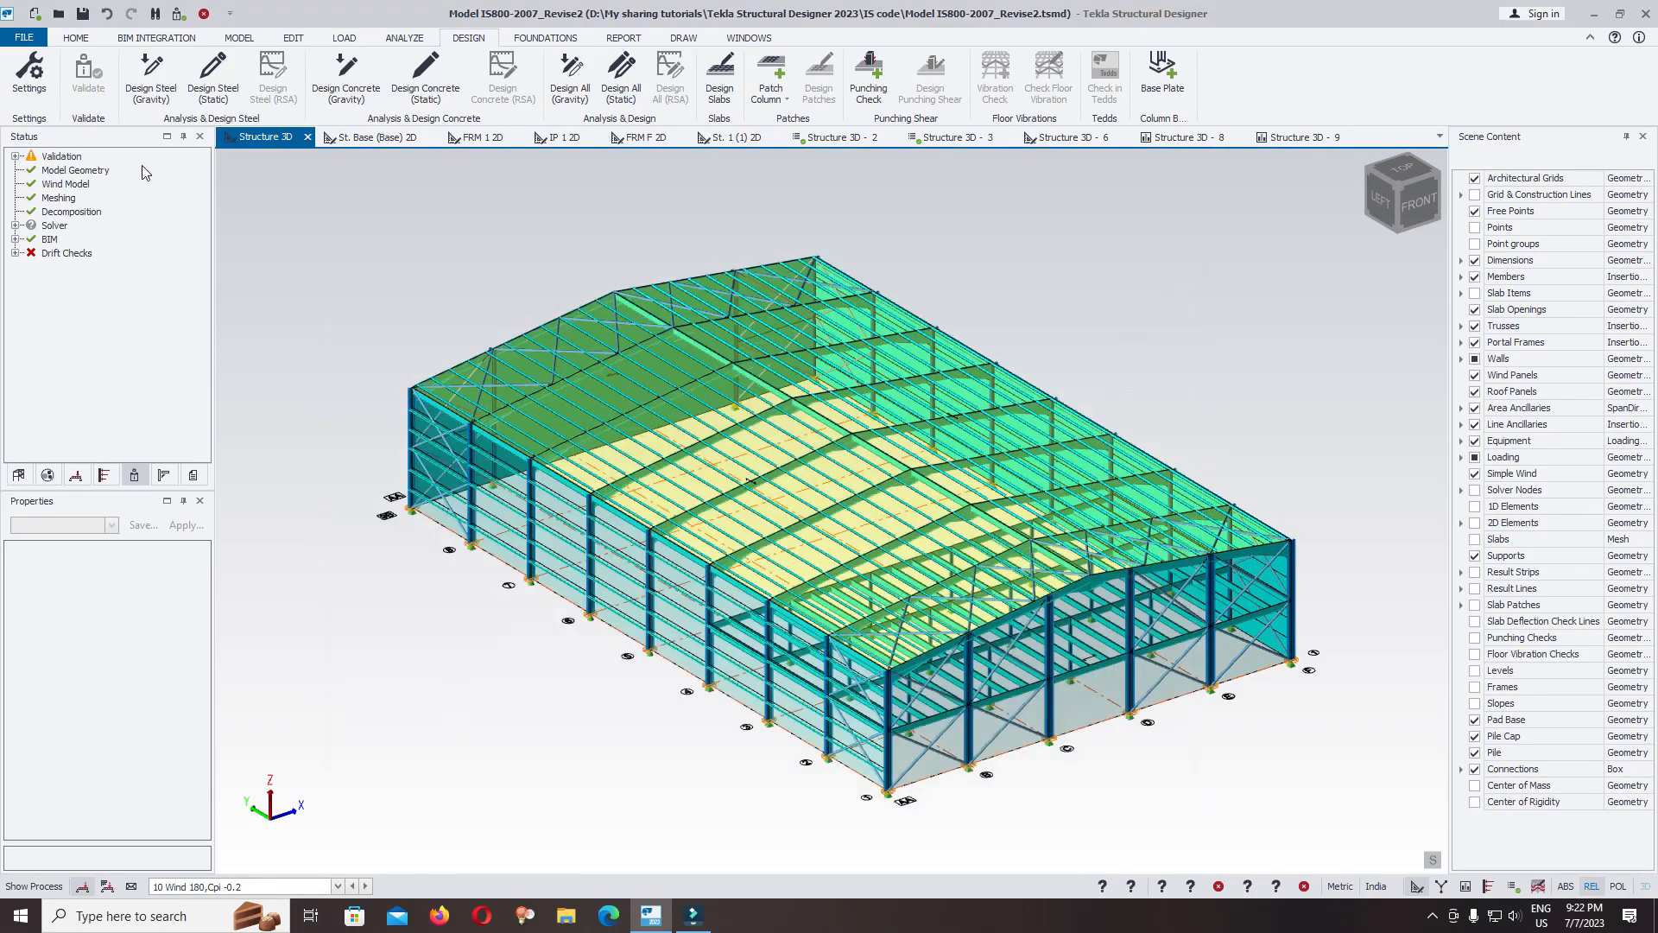
Confirm First-order (Elastic) analysis in the design settings and run Design All (Static) on the whole model.
click(43, 73)
click(364, 290)
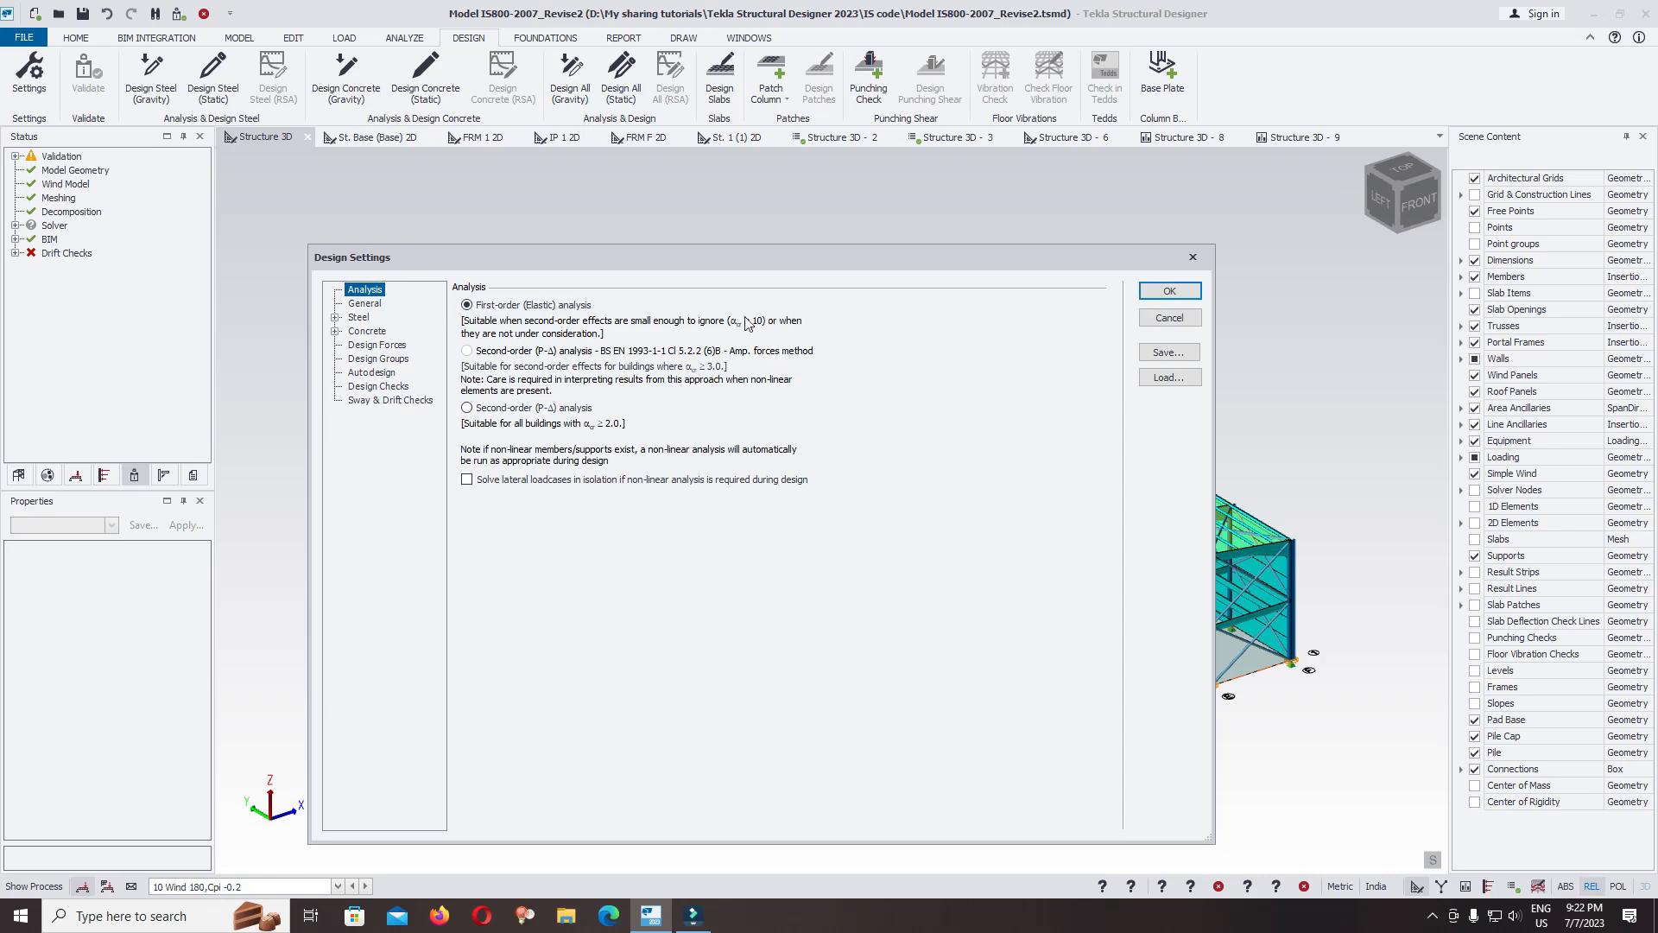
click(1189, 291)
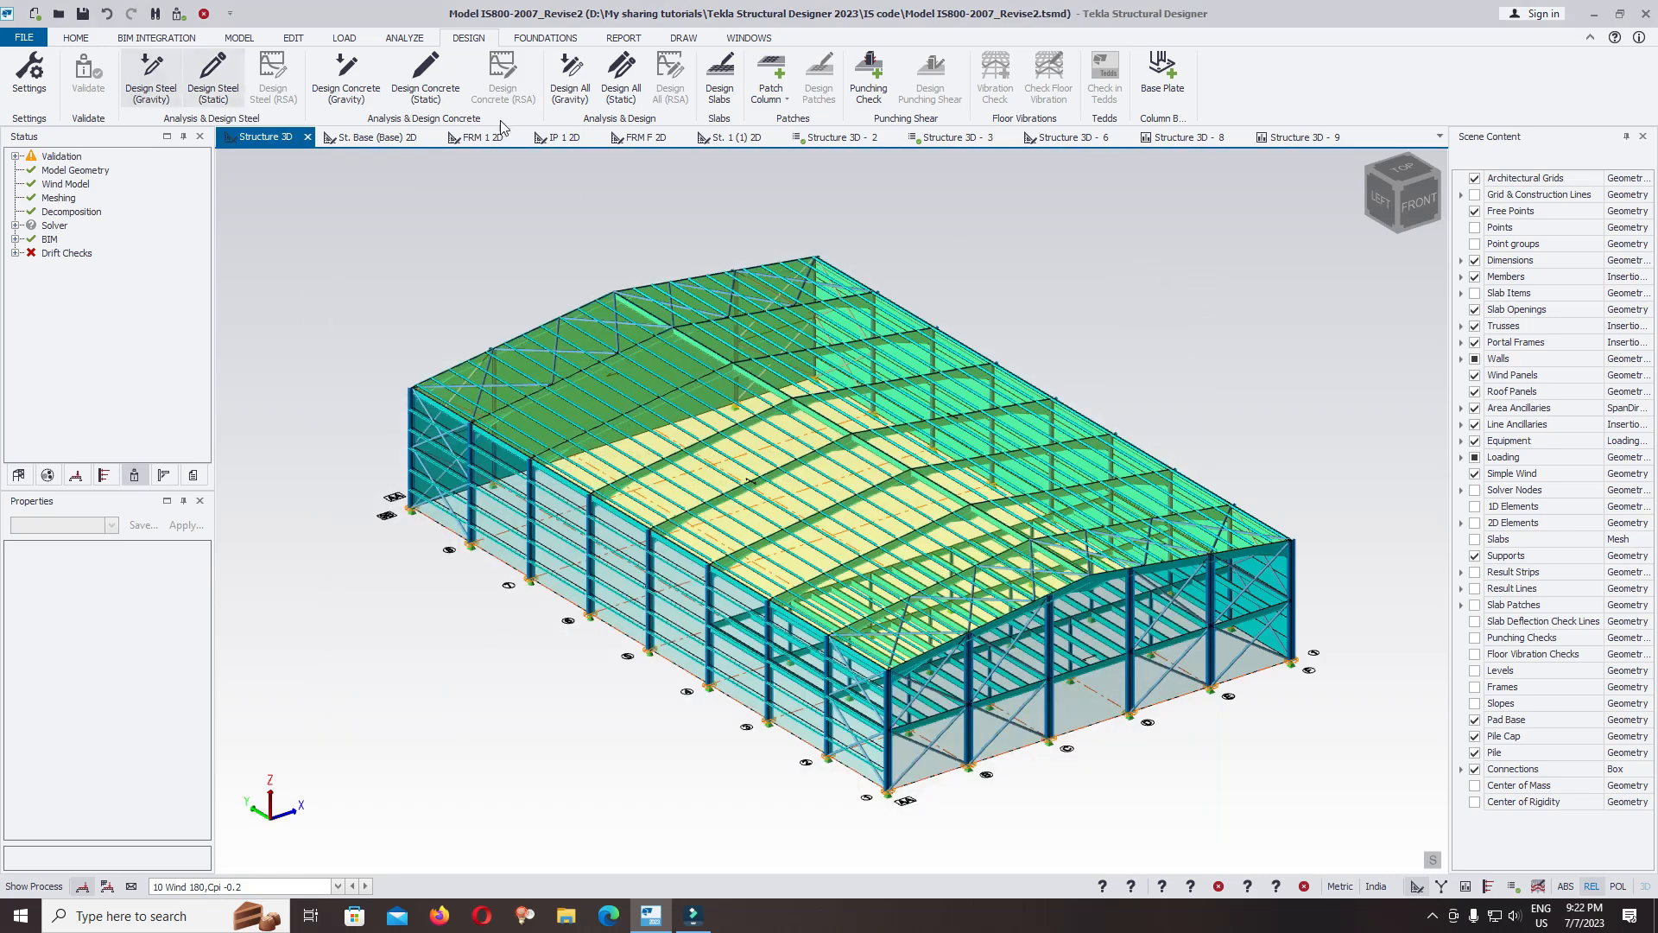
click(619, 78)
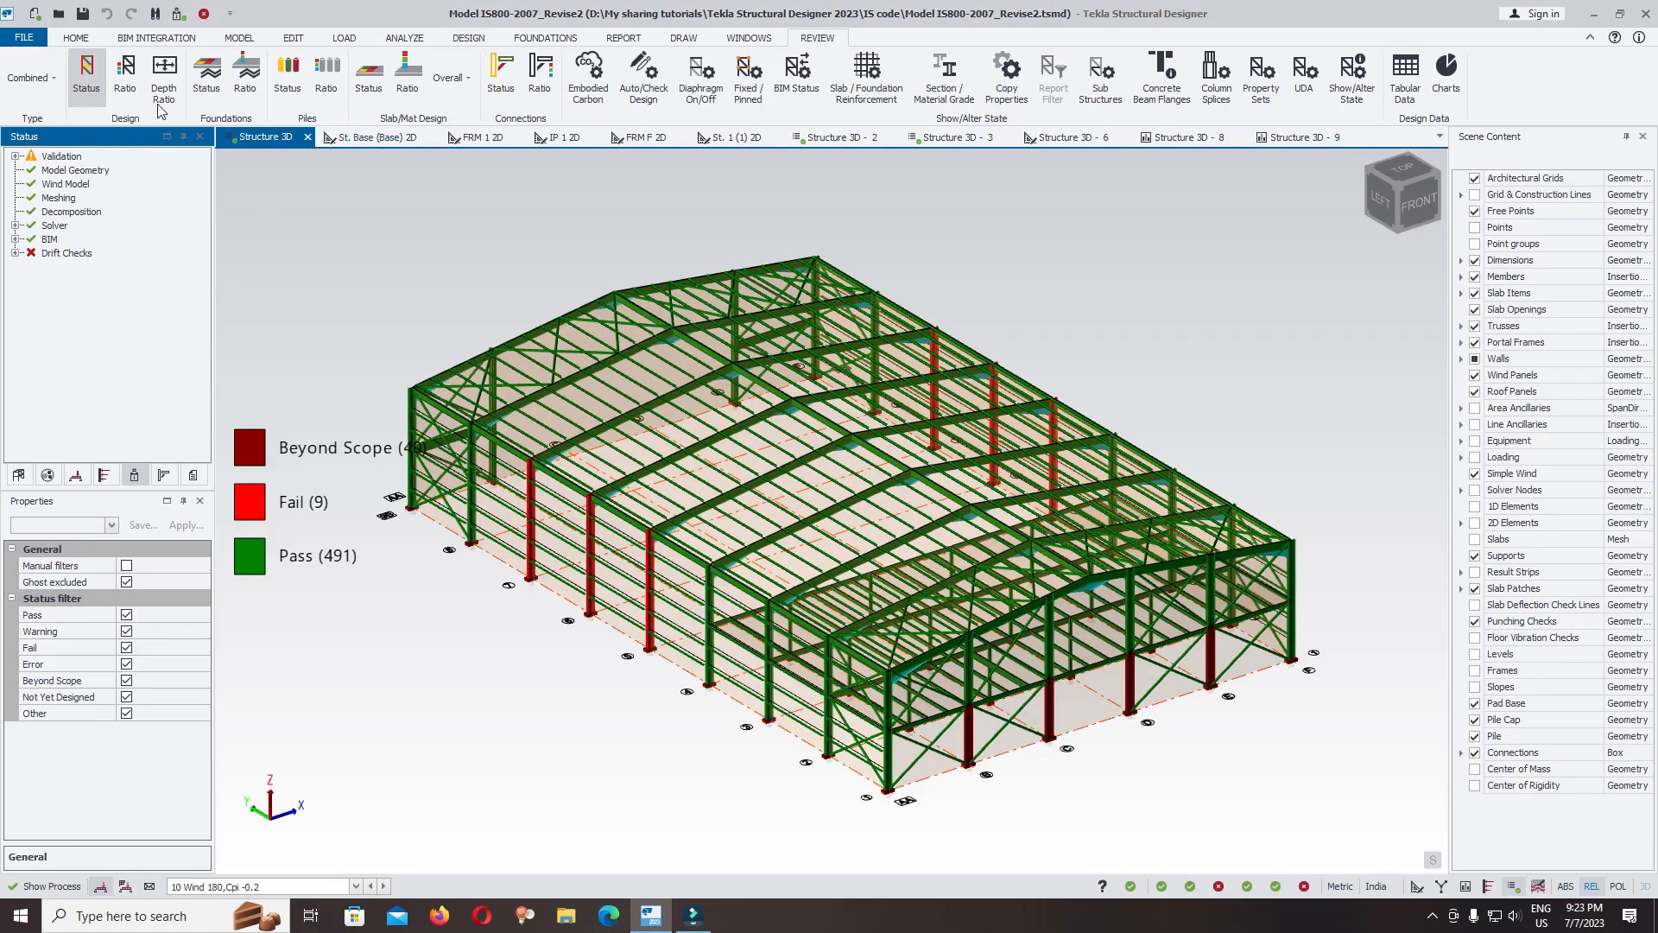
Display the design utilisation ratios and examine the overstressed column on grid line 5.
click(126, 87)
scroll(649, 601, up, 5)
mouse_move(671, 543)
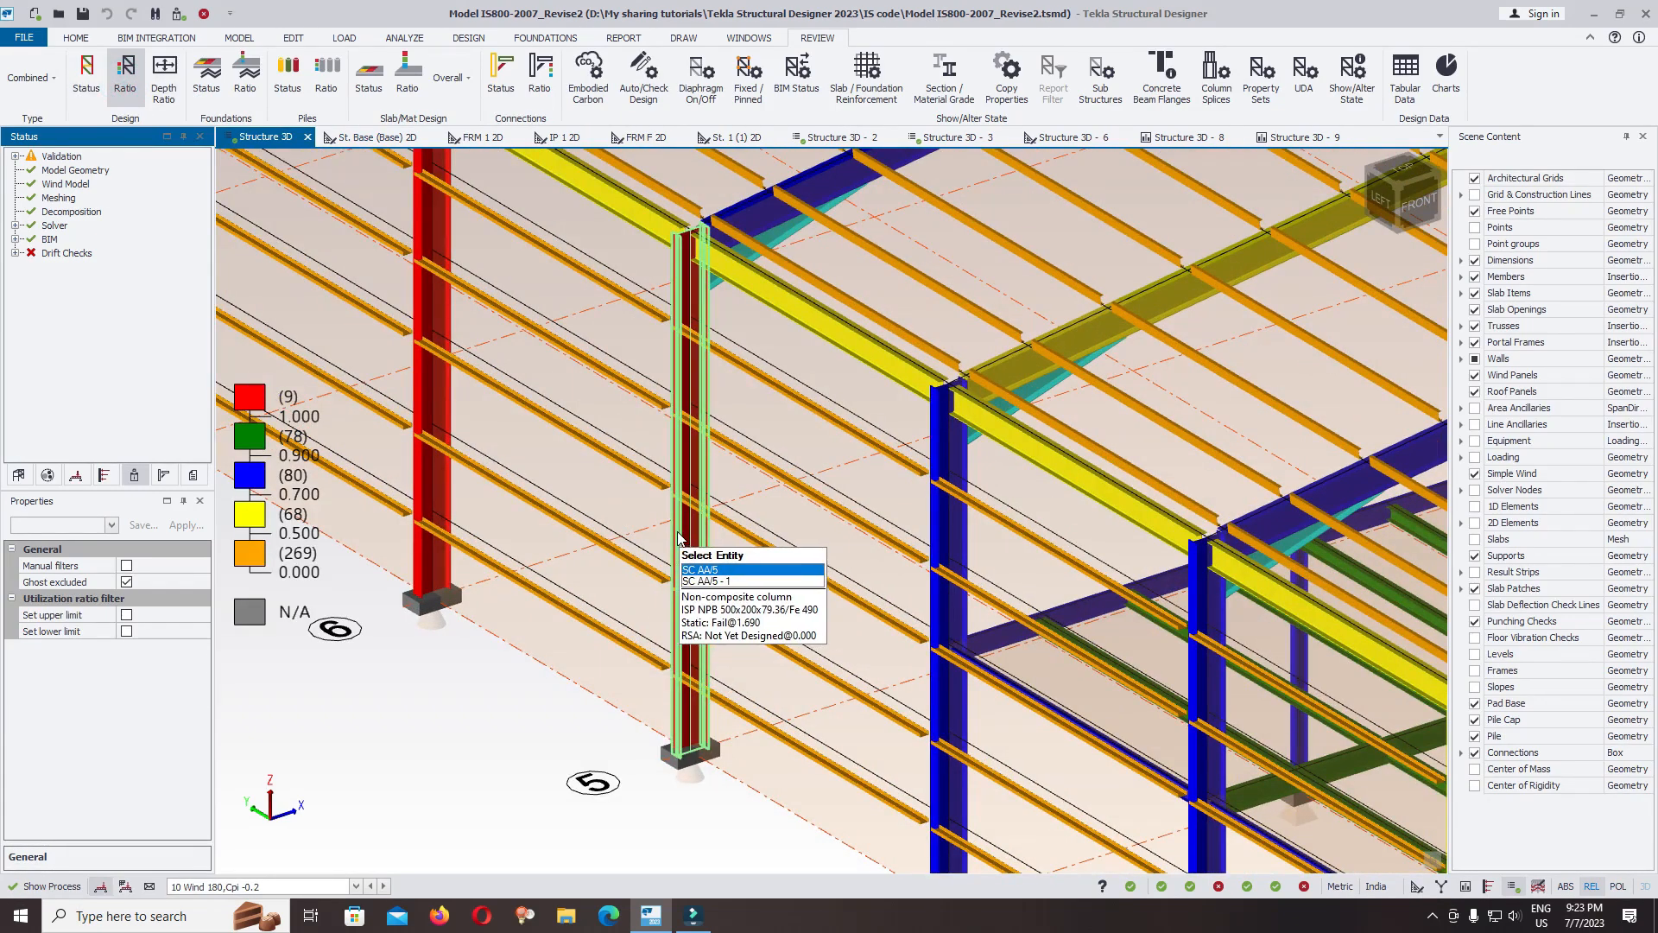
scroll(670, 369, down, 3)
Display the design status of all members and inspect the failing side columns and the beyond-scope gable columns.
click(86, 83)
scroll(940, 661, down, 5)
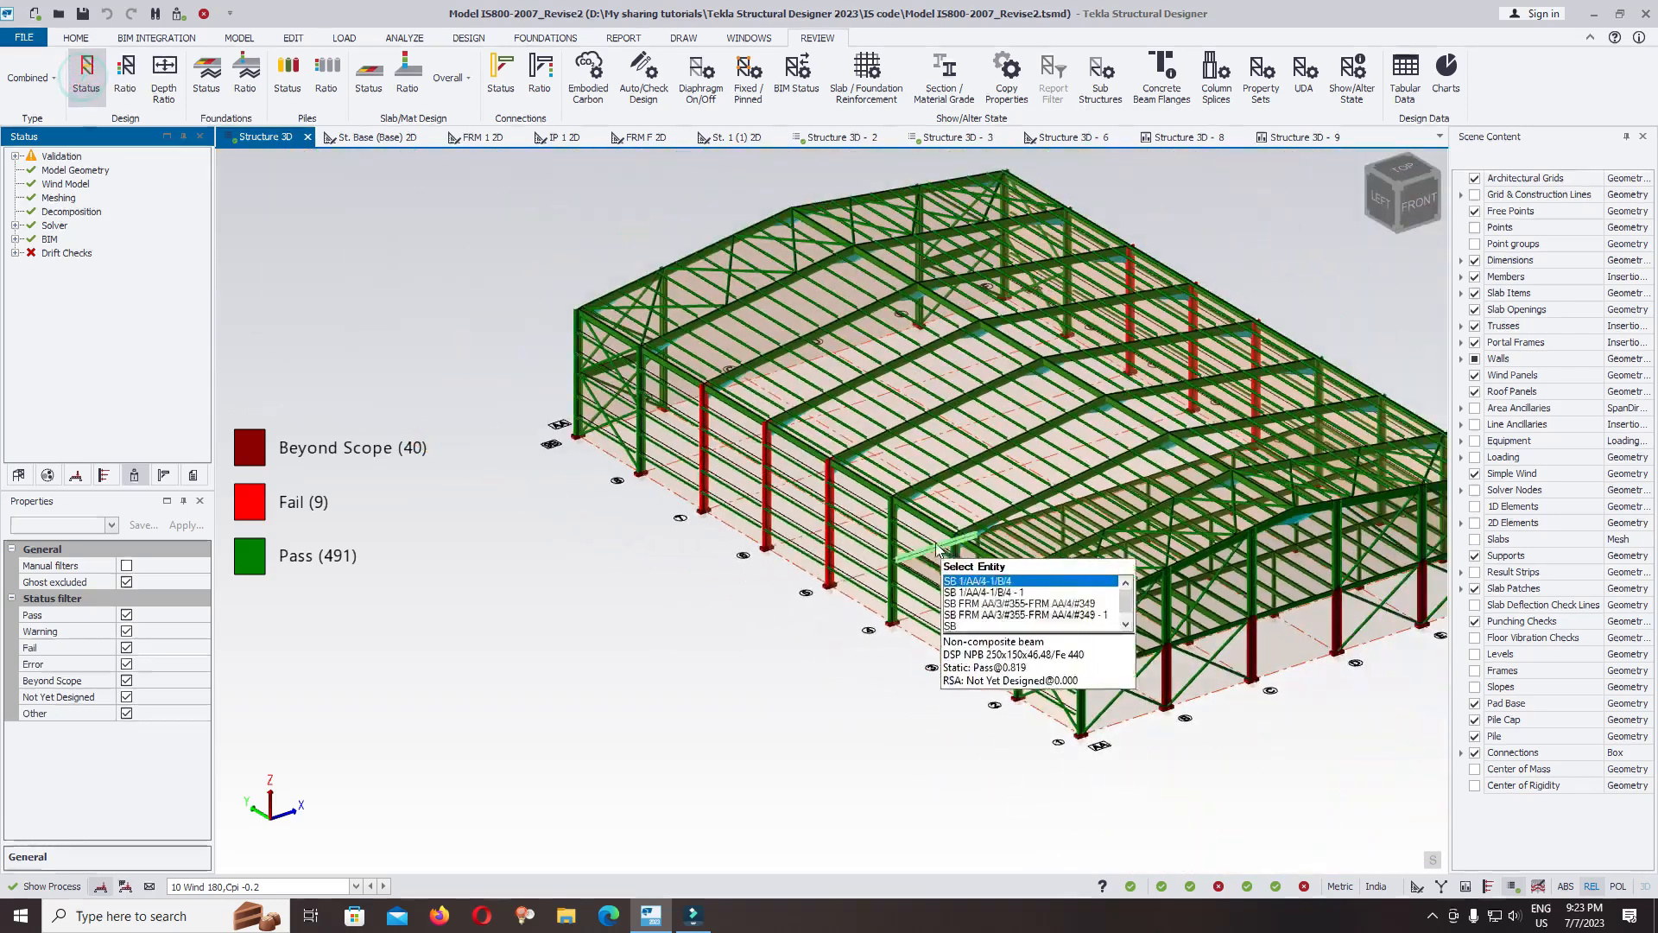
mouse_move(853, 444)
scroll(1019, 436, up, 3)
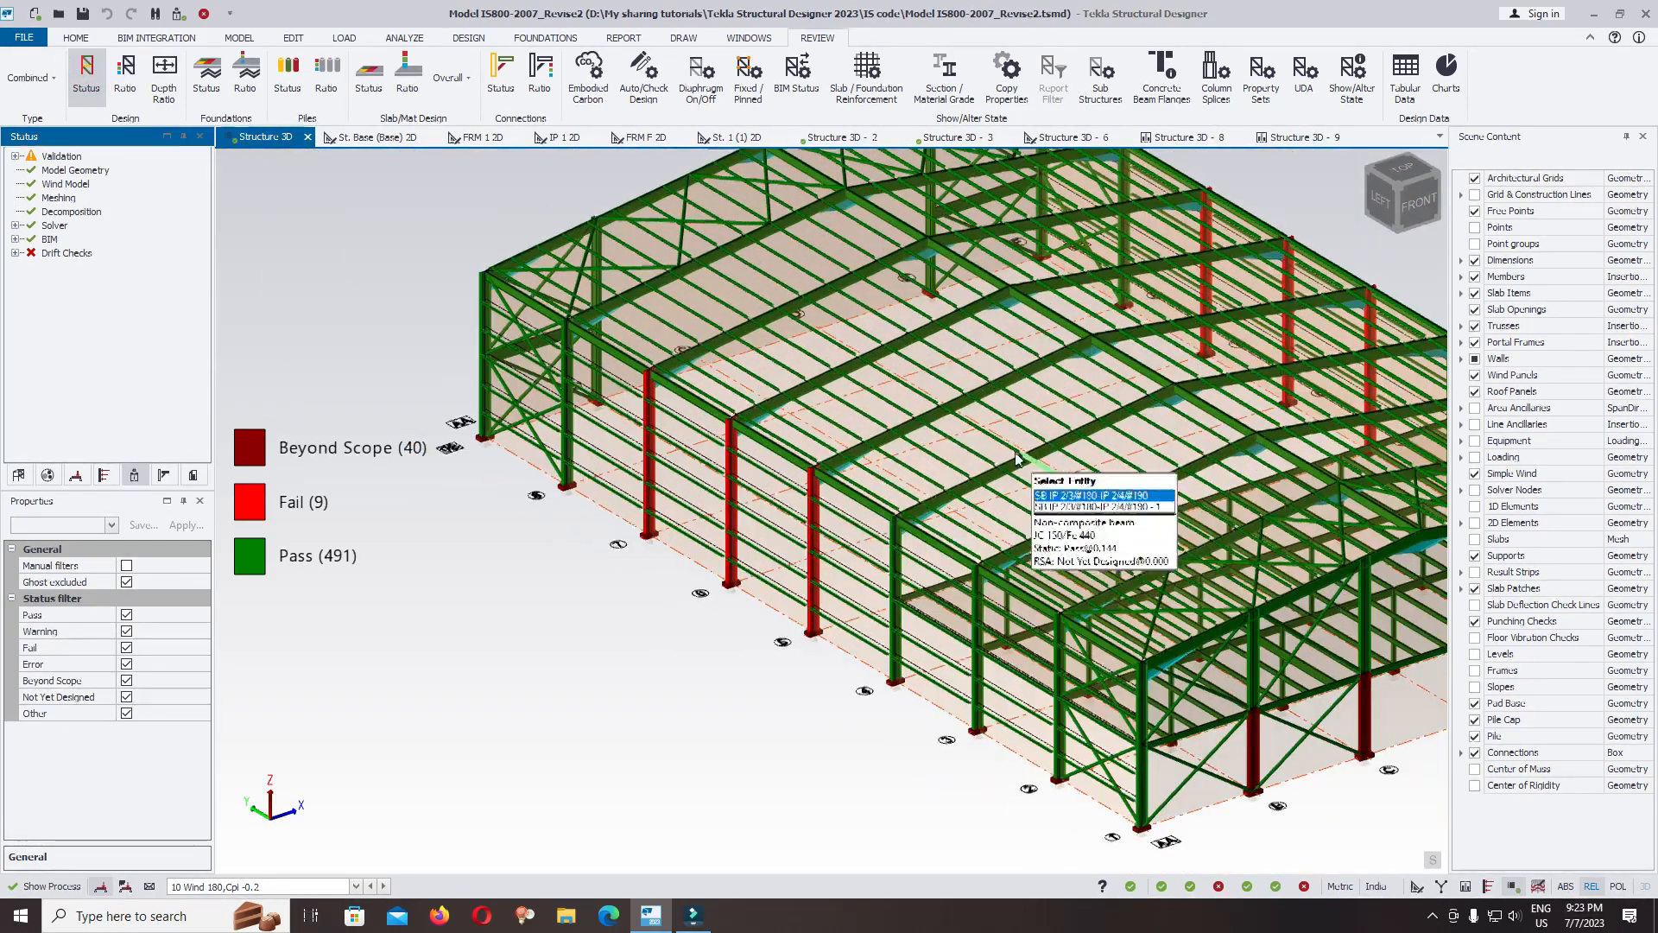
scroll(1032, 471, up, 3)
scroll(914, 633, up, 3)
mouse_move(1024, 609)
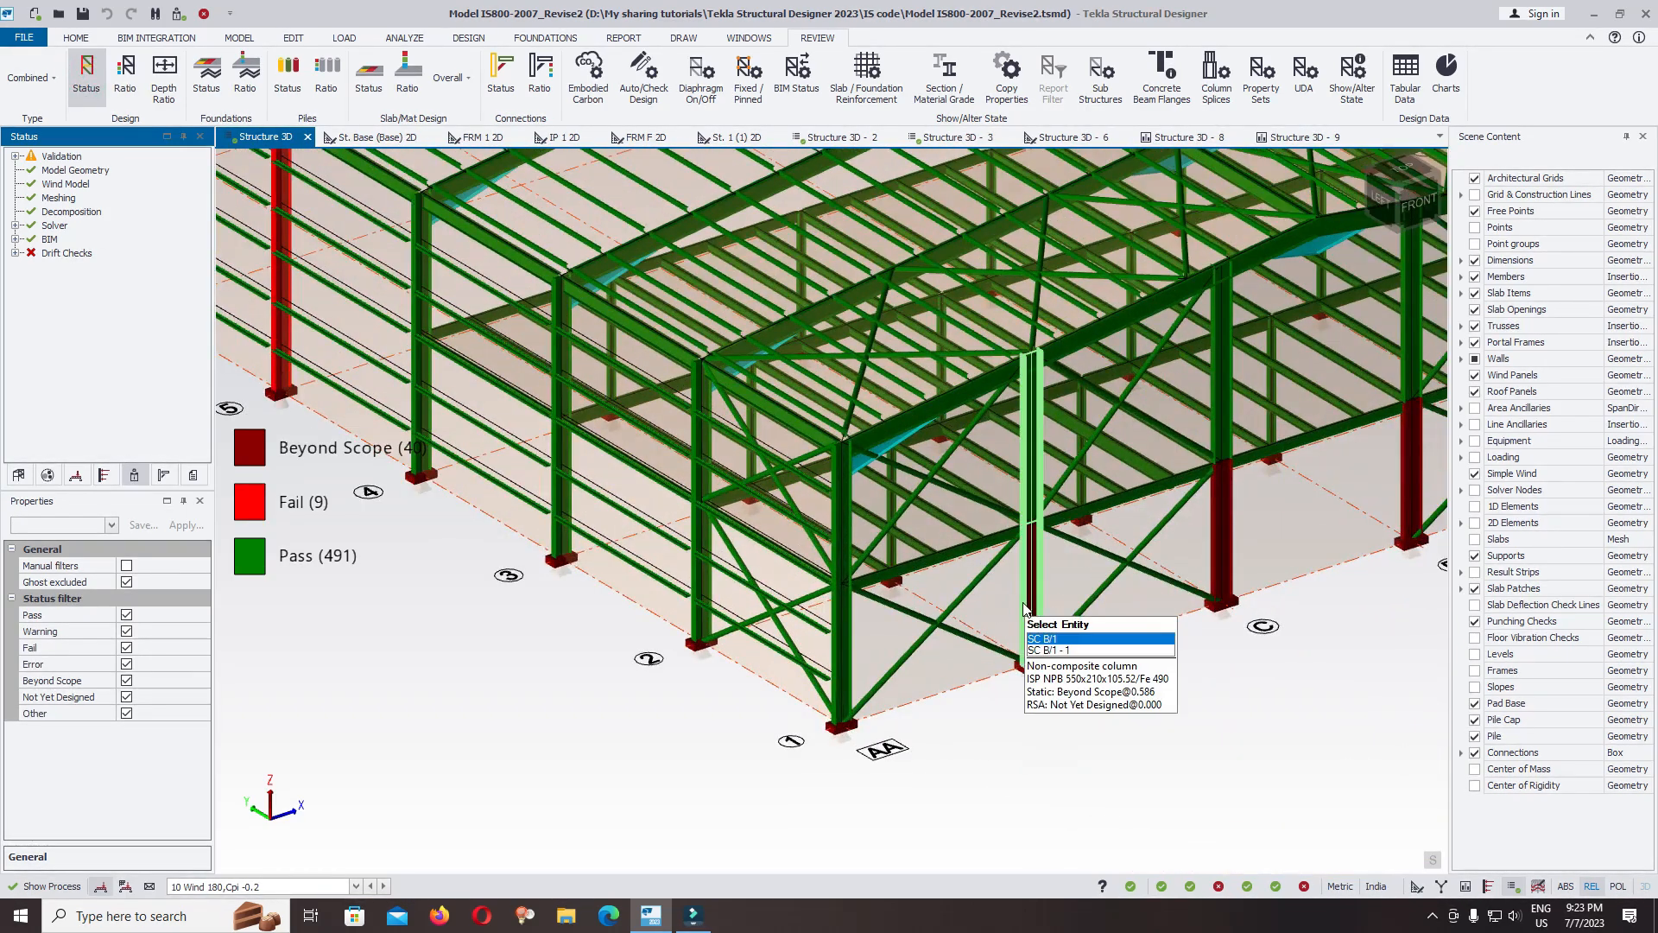
scroll(1024, 609, down, 6)
scroll(950, 632, up, 2)
scroll(605, 562, up, 4)
scroll(657, 654, up, 2)
right_drag(656, 647, 758, 617)
scroll(758, 623, down, 3)
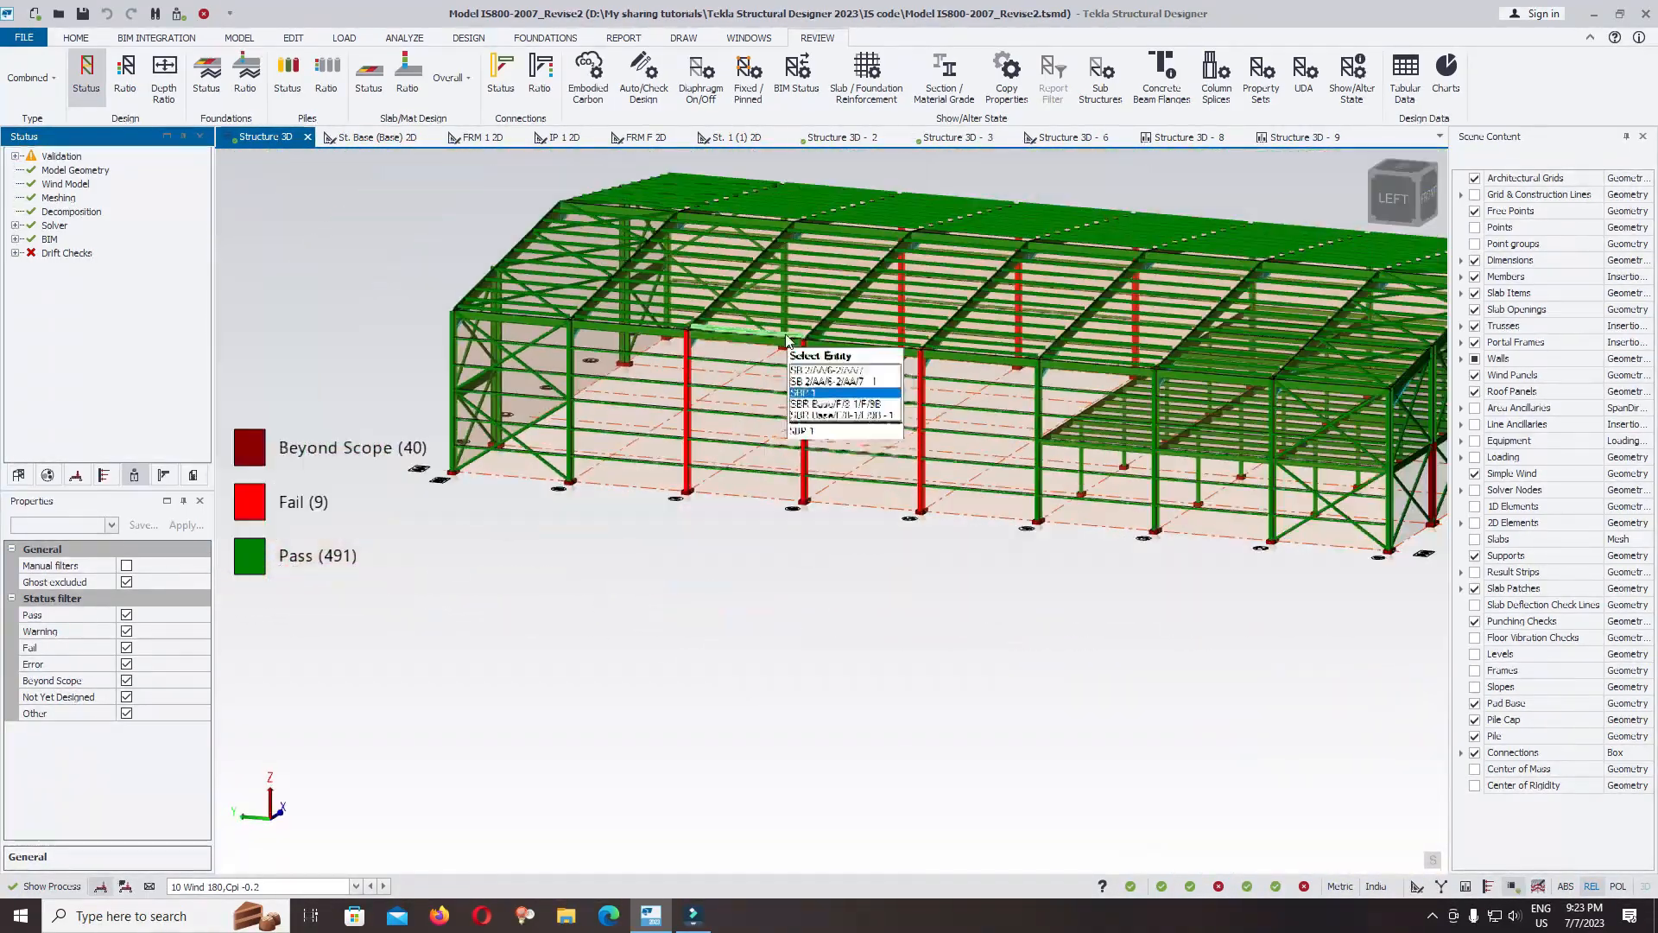
Start Show/Alter State and choose Restraints as the attribute shown on the model.
click(1354, 76)
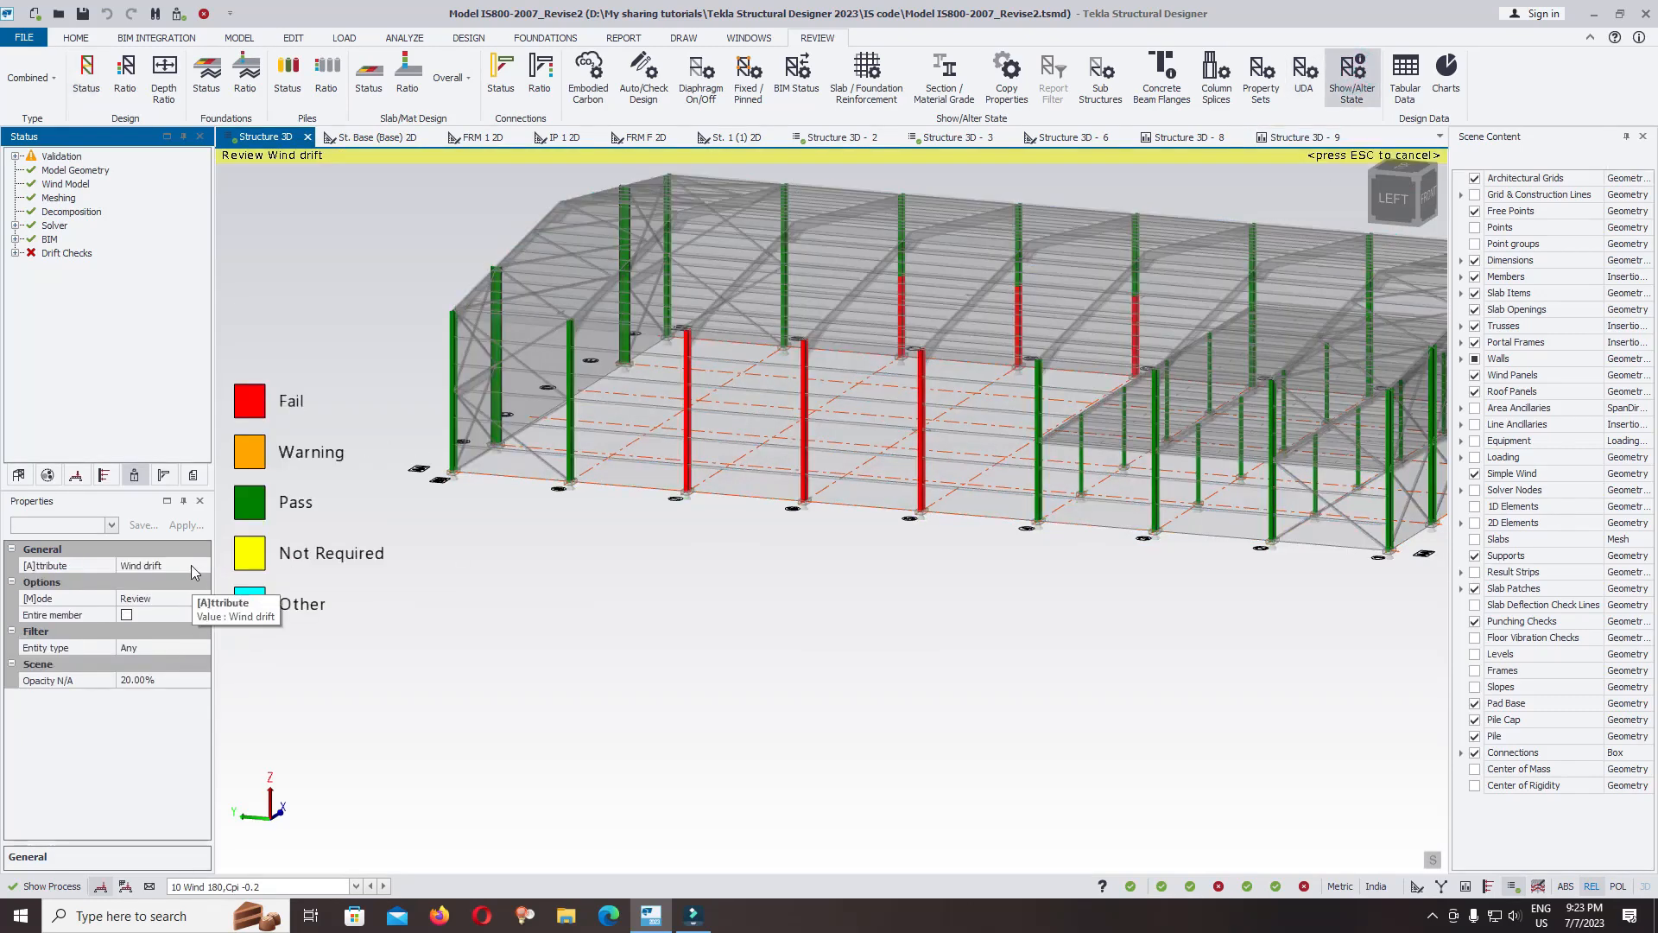
click(197, 566)
drag(197, 696, 197, 665)
click(164, 624)
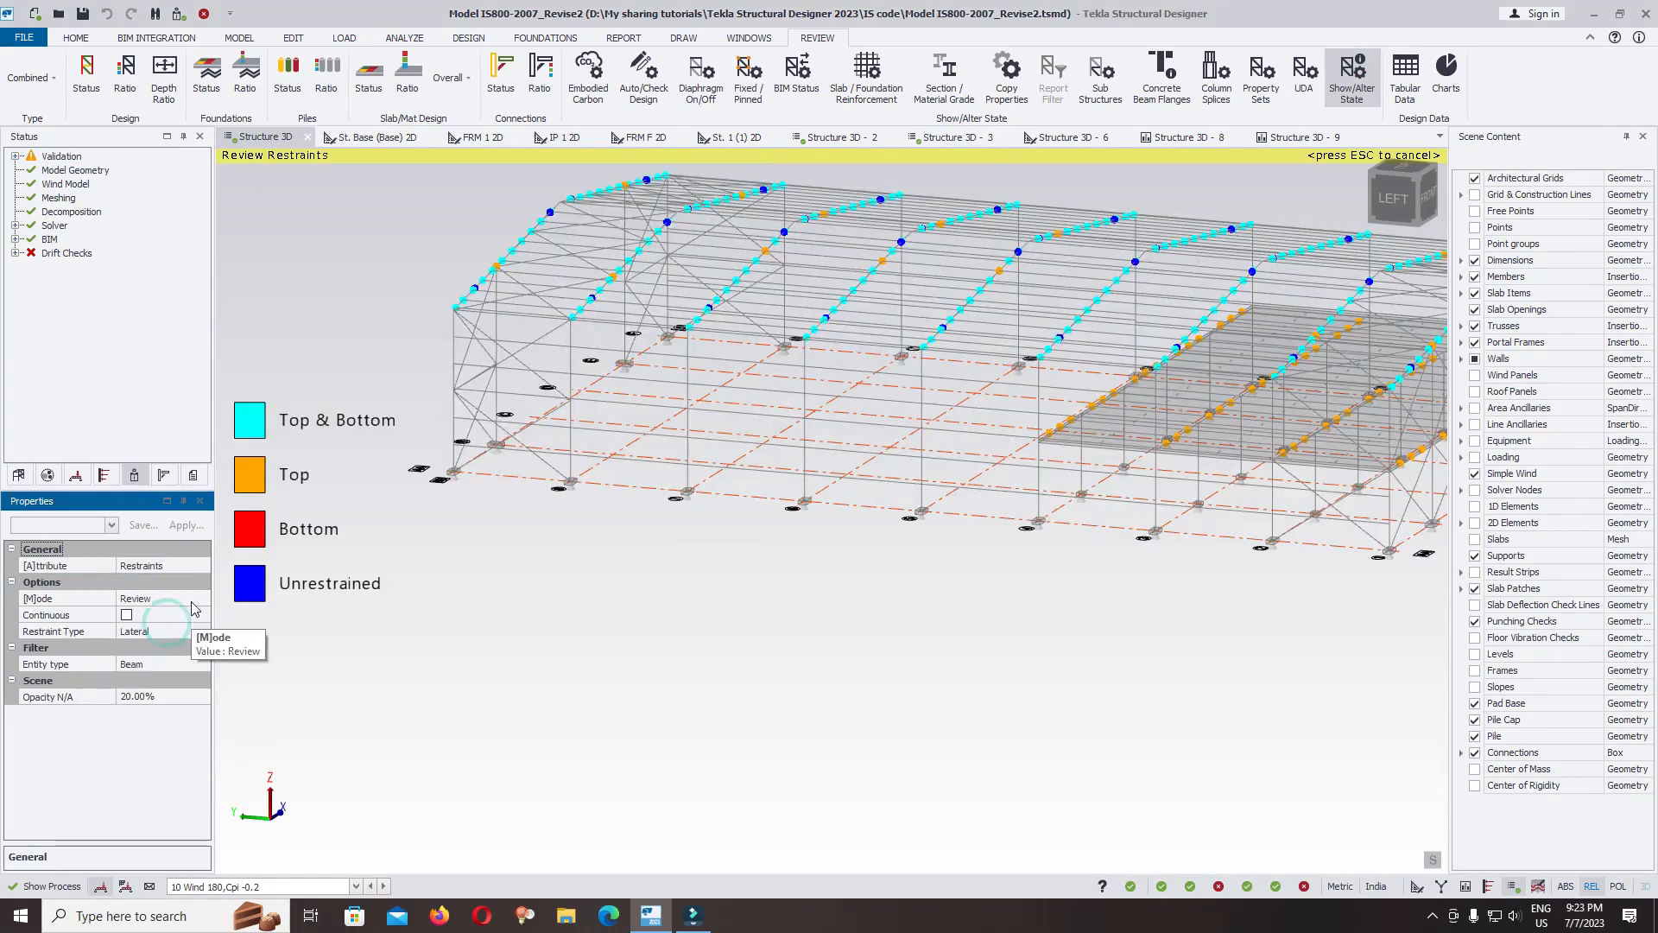
Configure the restraint editing to Set mode for columns, with restraint type Strut and restraint Minor & Major.
click(201, 598)
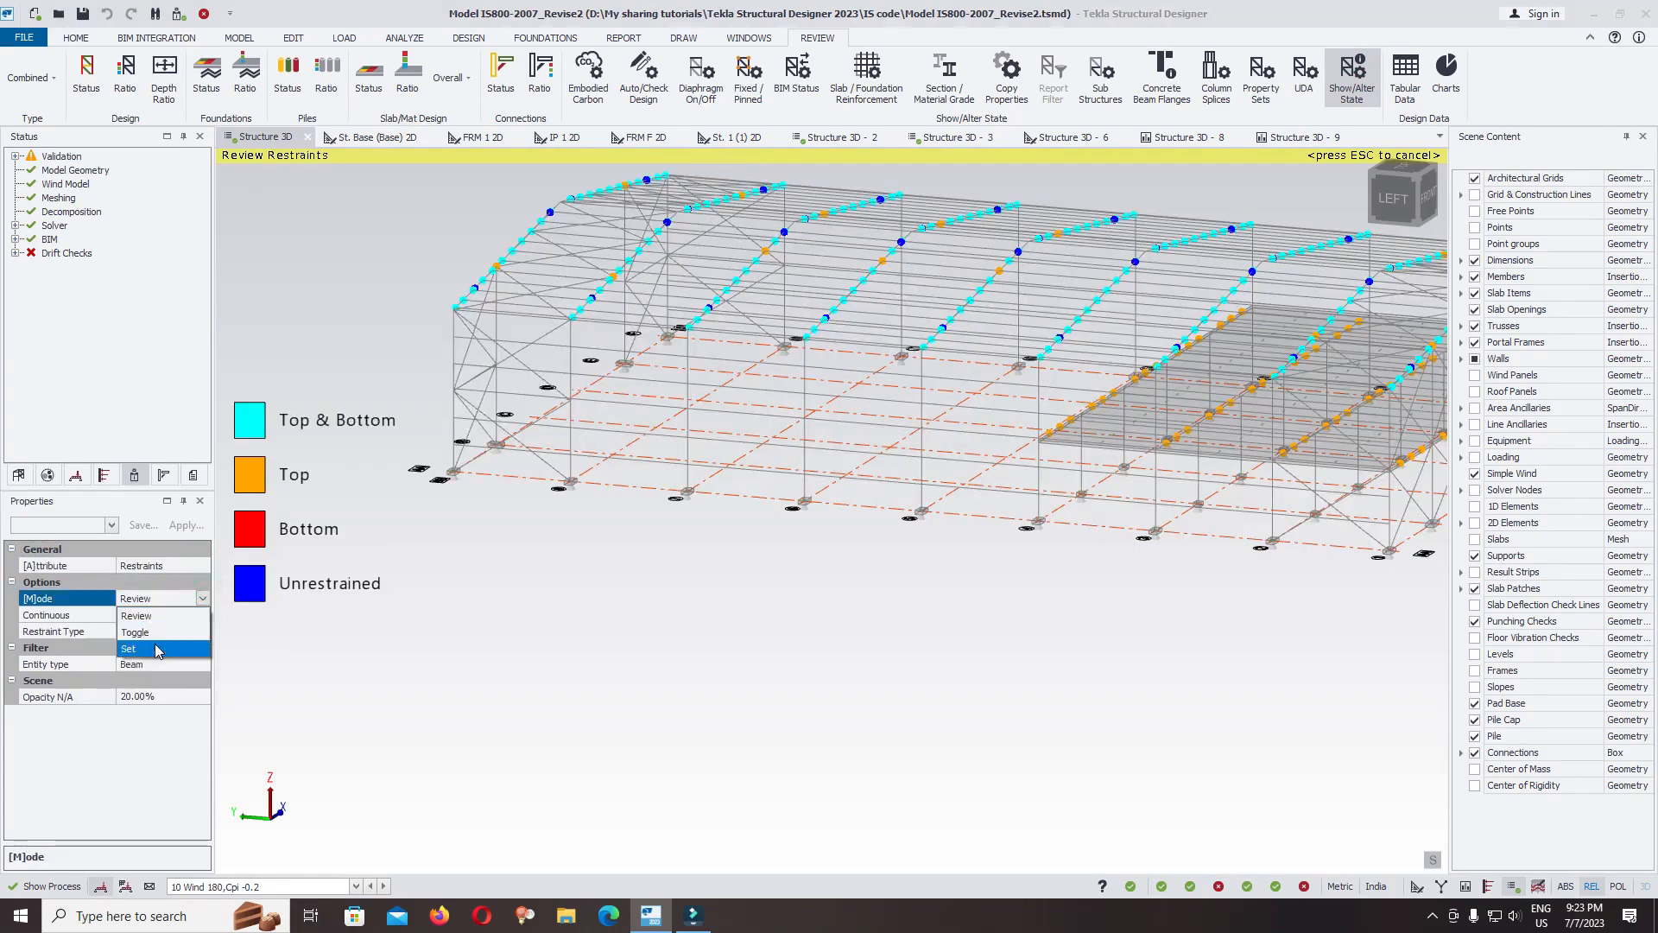
click(203, 633)
click(205, 630)
click(201, 681)
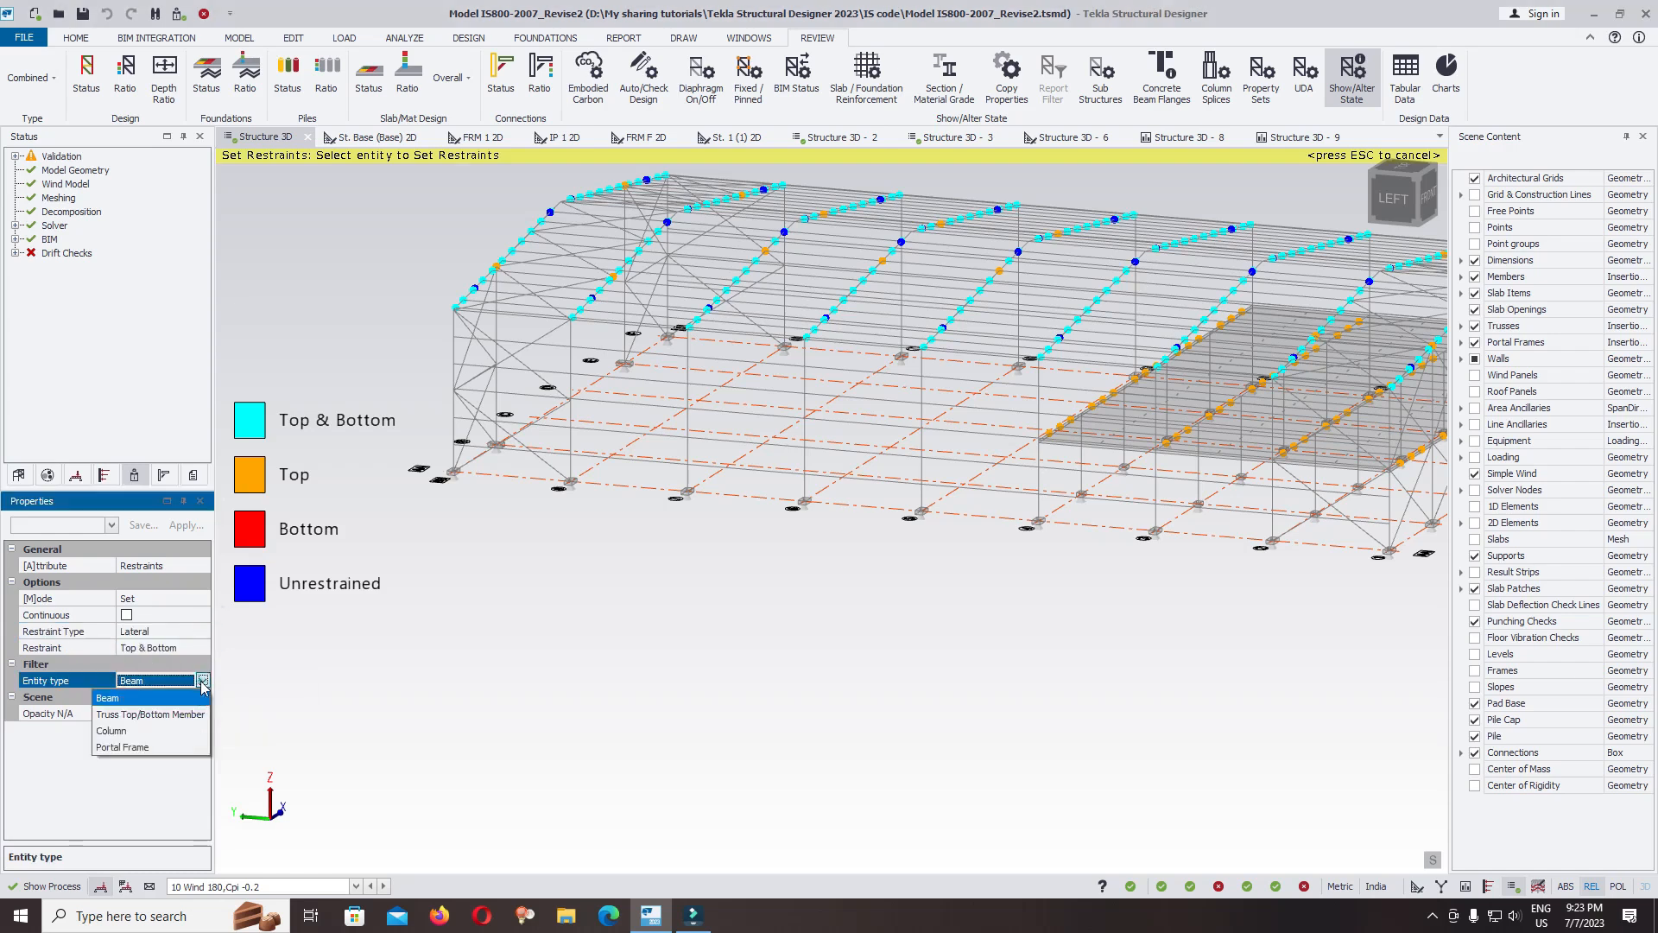
click(155, 730)
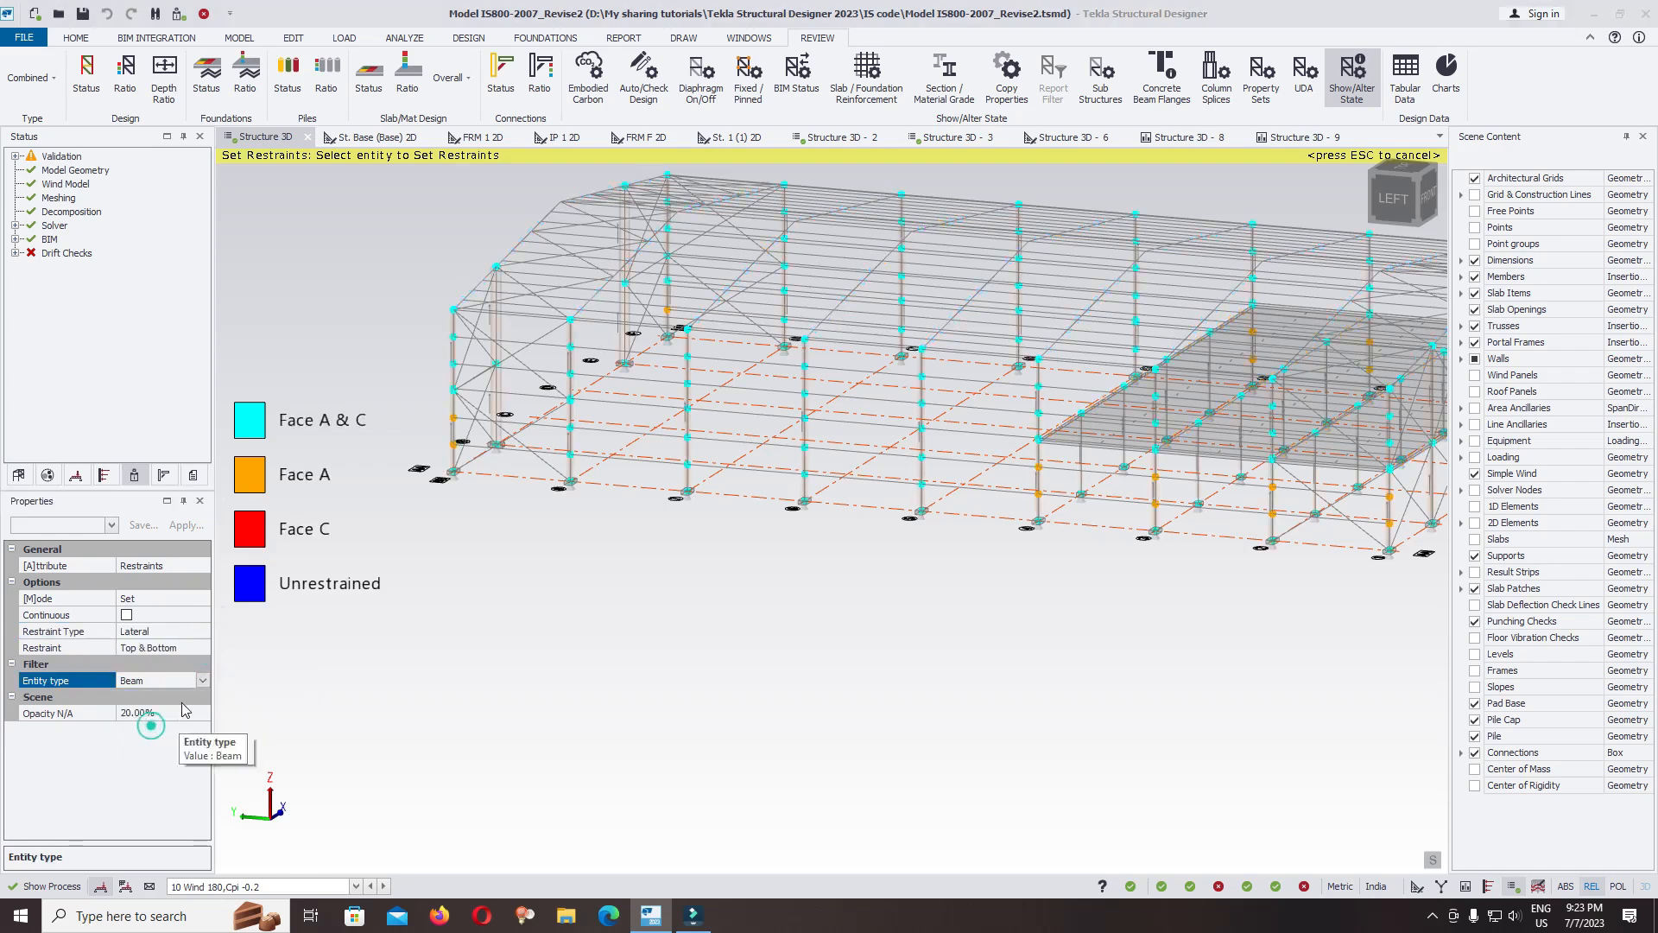
click(201, 648)
click(200, 648)
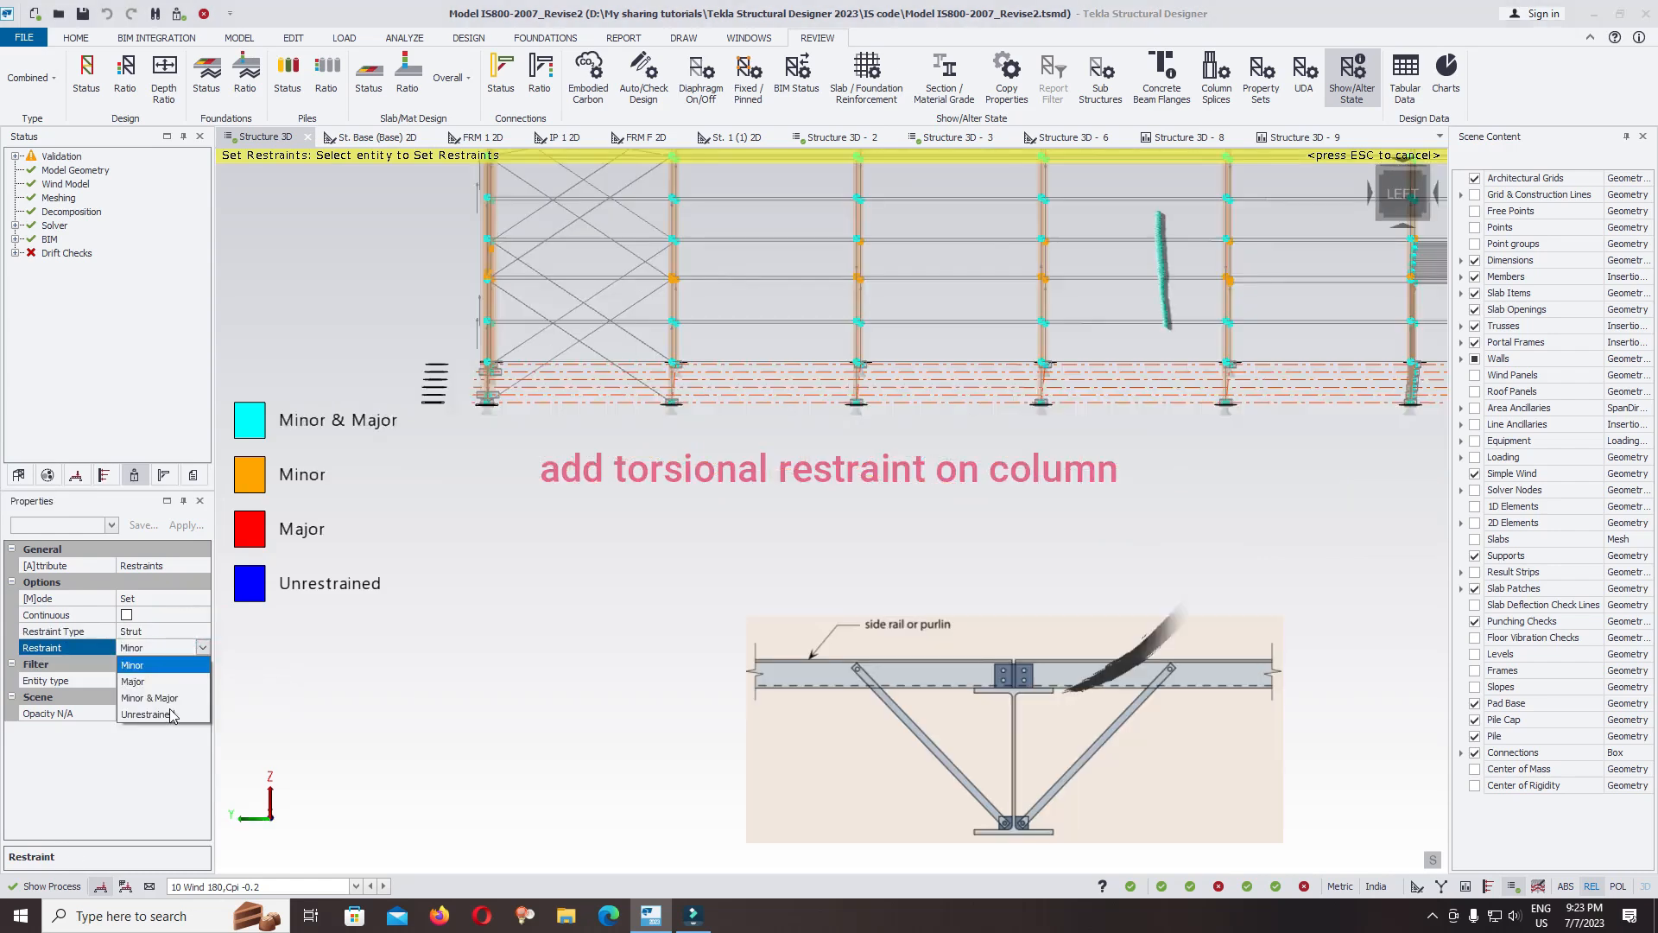
click(138, 682)
click(174, 704)
Apply the Minor & Major strut restraint to the mid-height side-rail points of the side-wall columns.
drag(654, 263, 1336, 302)
right_drag(1127, 503, 1029, 543)
scroll(1070, 356, down, 3)
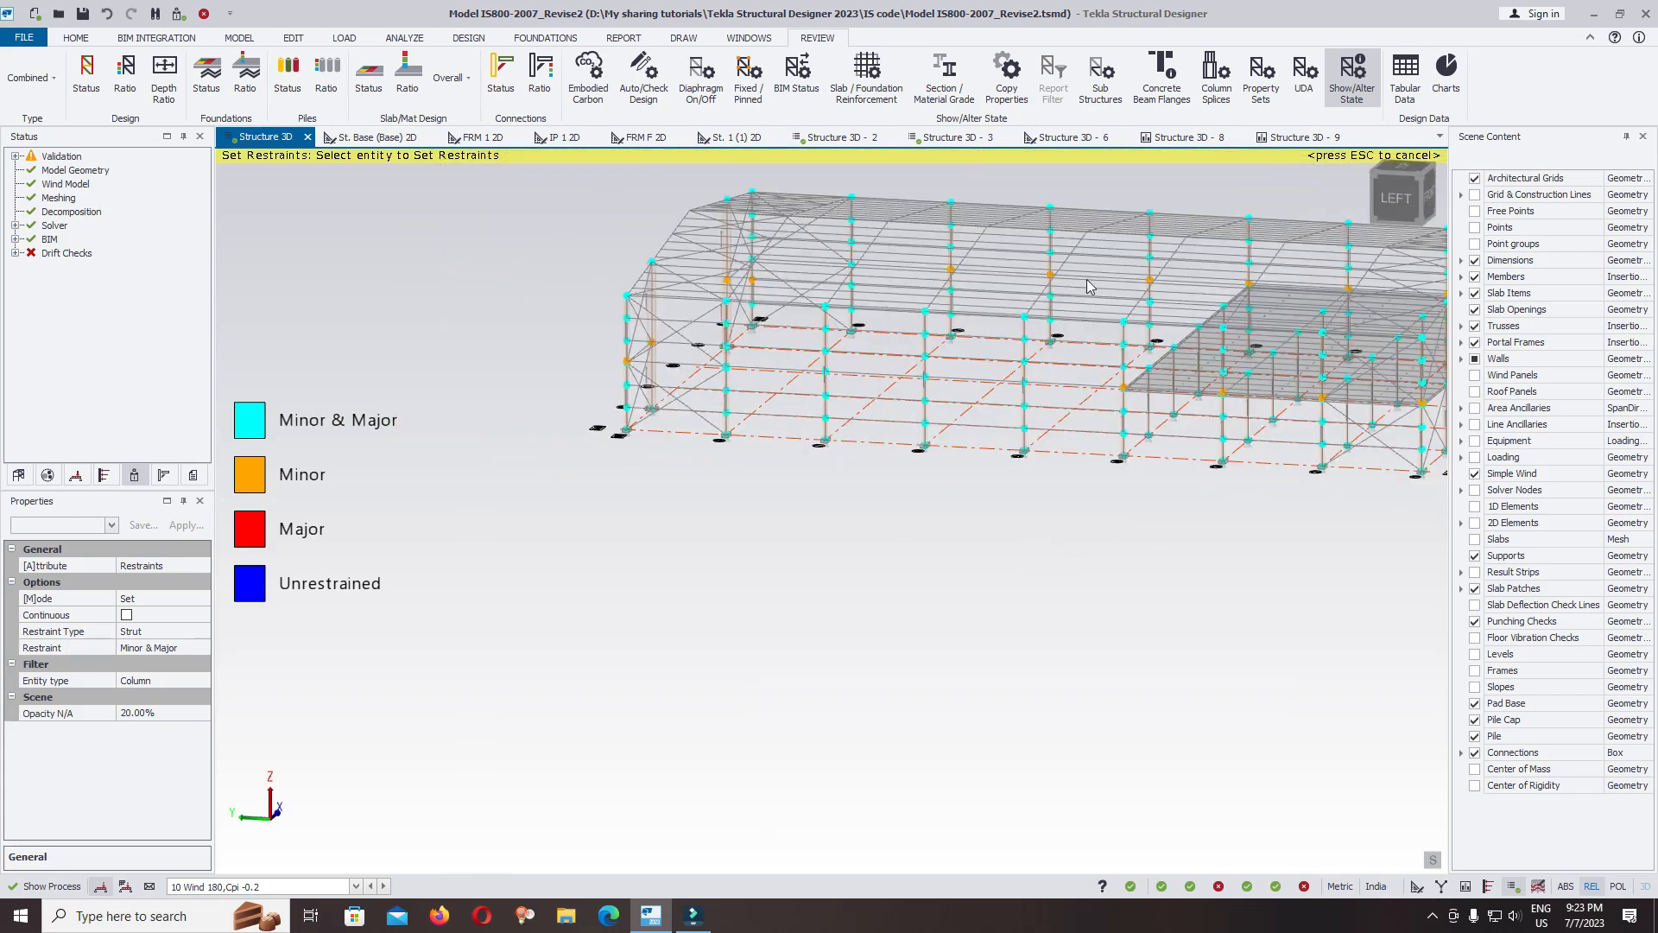
scroll(1071, 350, up, 4)
right_drag(911, 503, 954, 472)
right_drag(766, 411, 767, 405)
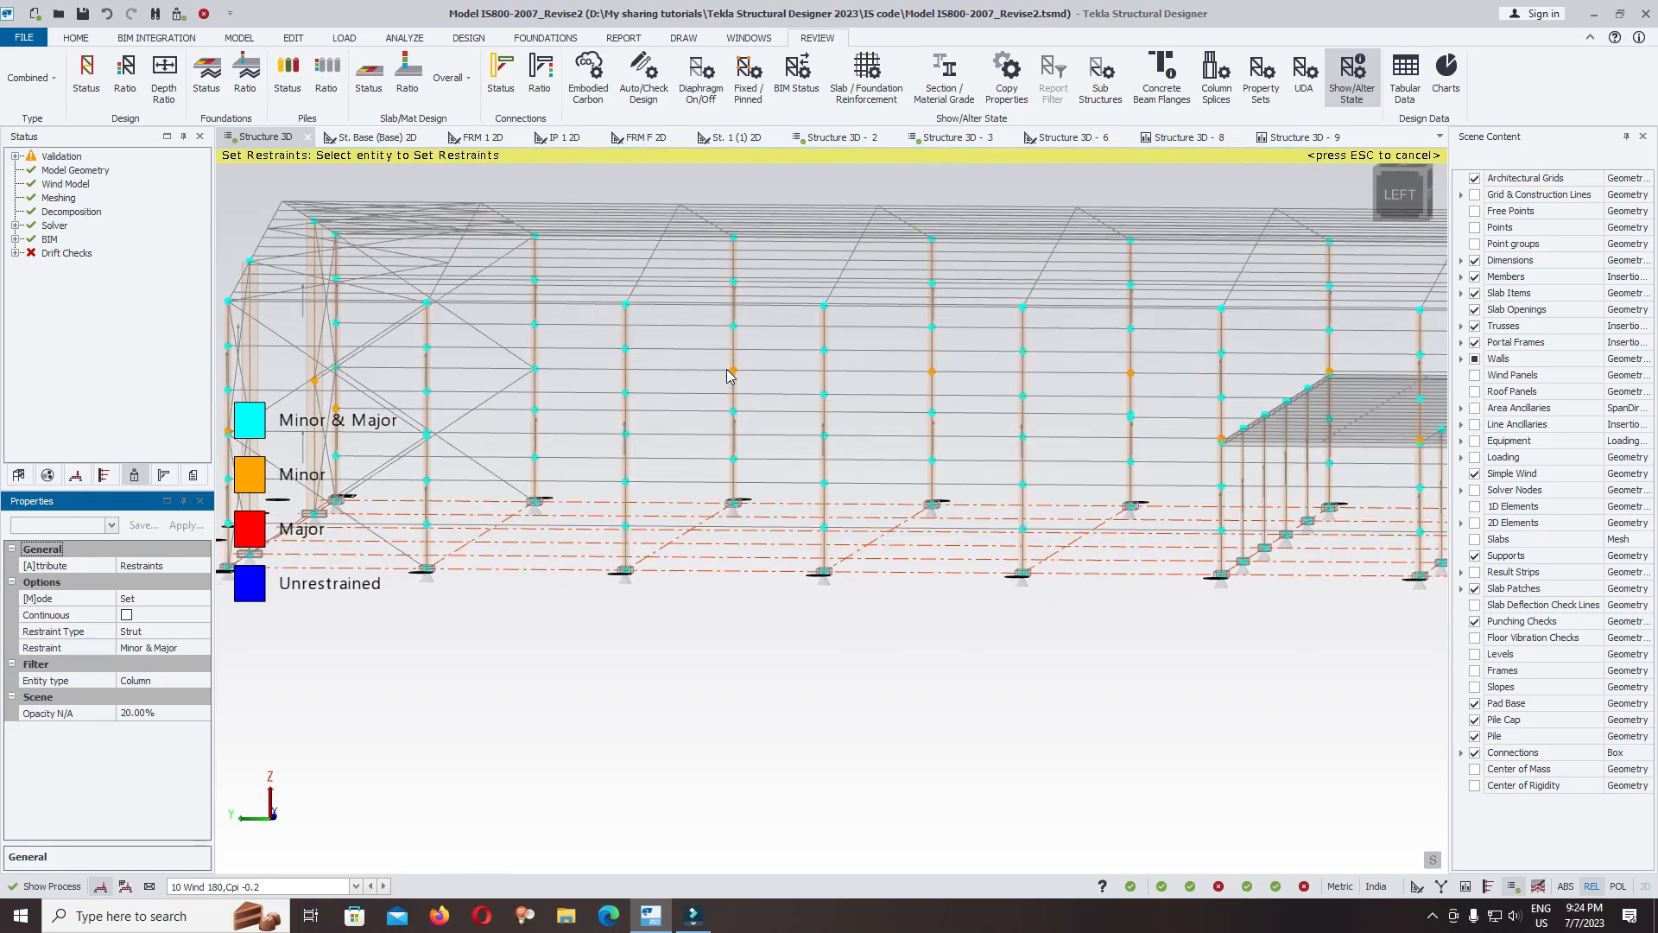
drag(1116, 364, 1153, 381)
scroll(859, 272, down, 3)
right_drag(1166, 484, 971, 527)
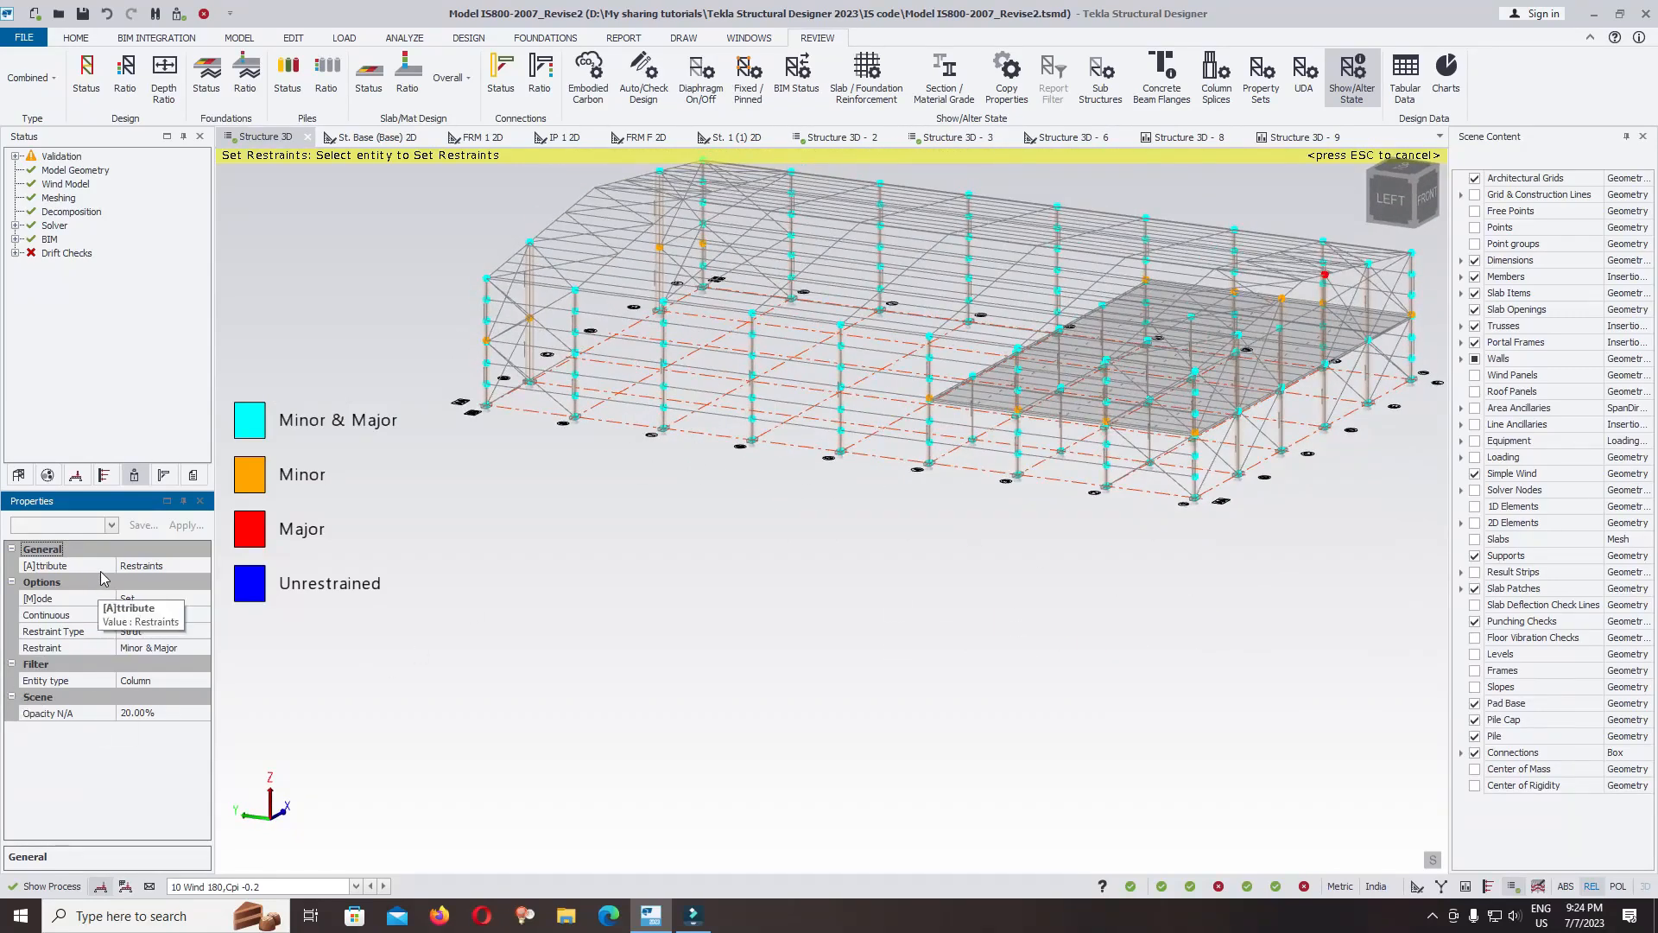
Switch the restraint editing to beams, with restraint type Lateral and restraint Top & Bottom.
click(189, 566)
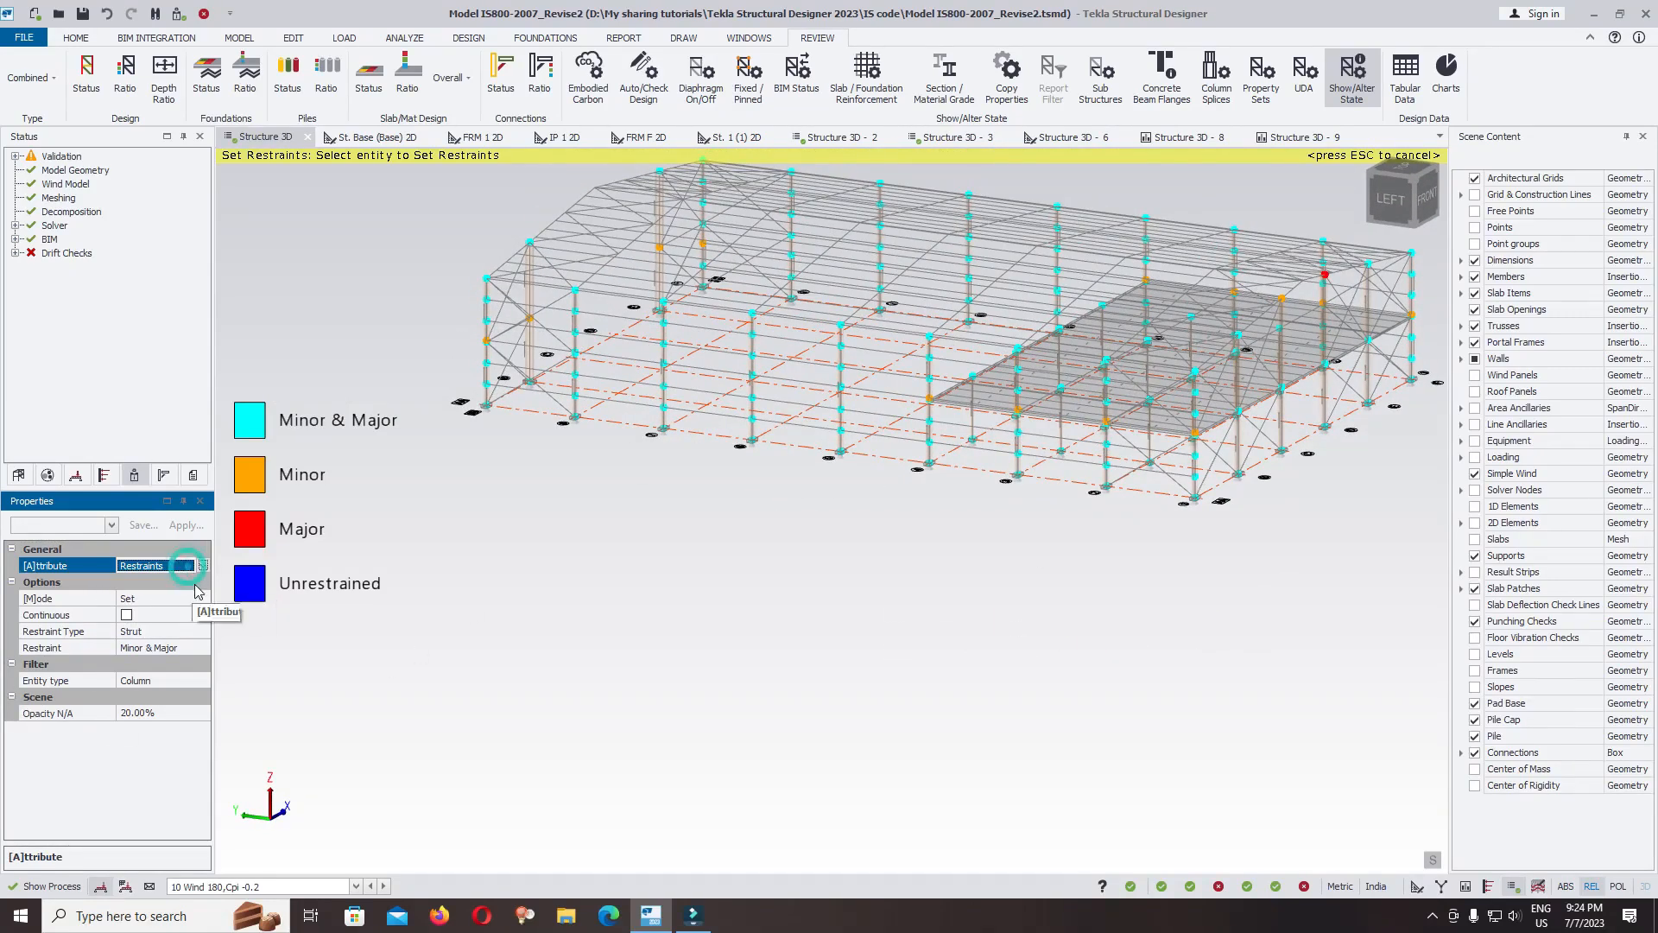
click(198, 680)
click(201, 681)
click(156, 697)
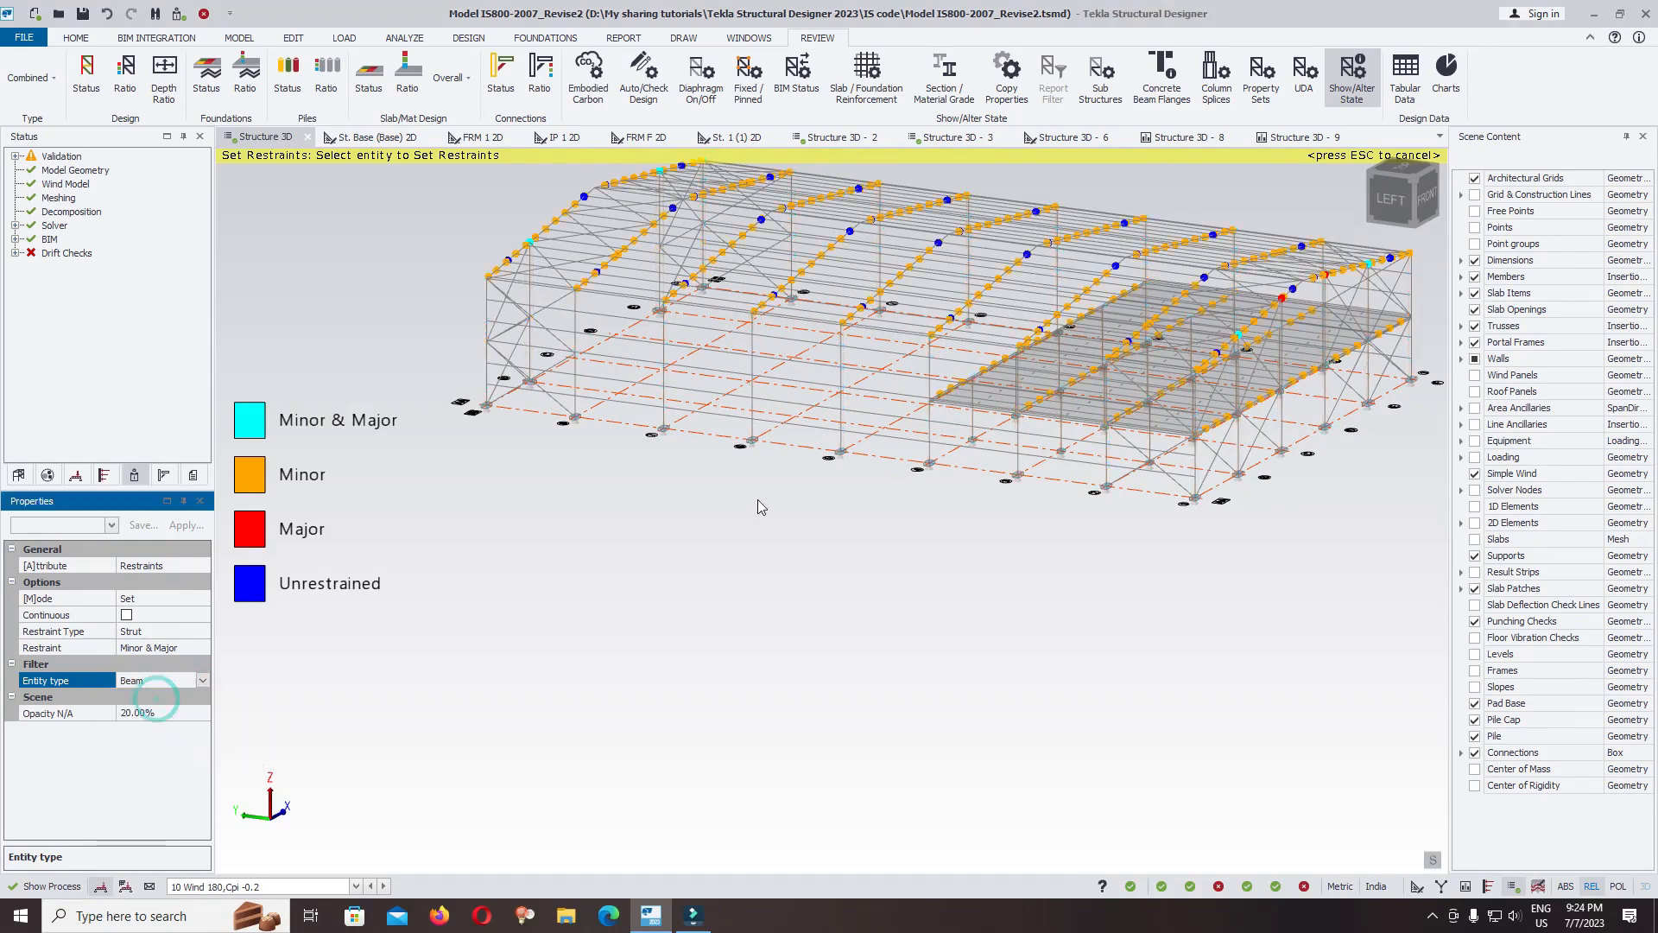
click(199, 638)
click(202, 632)
click(172, 647)
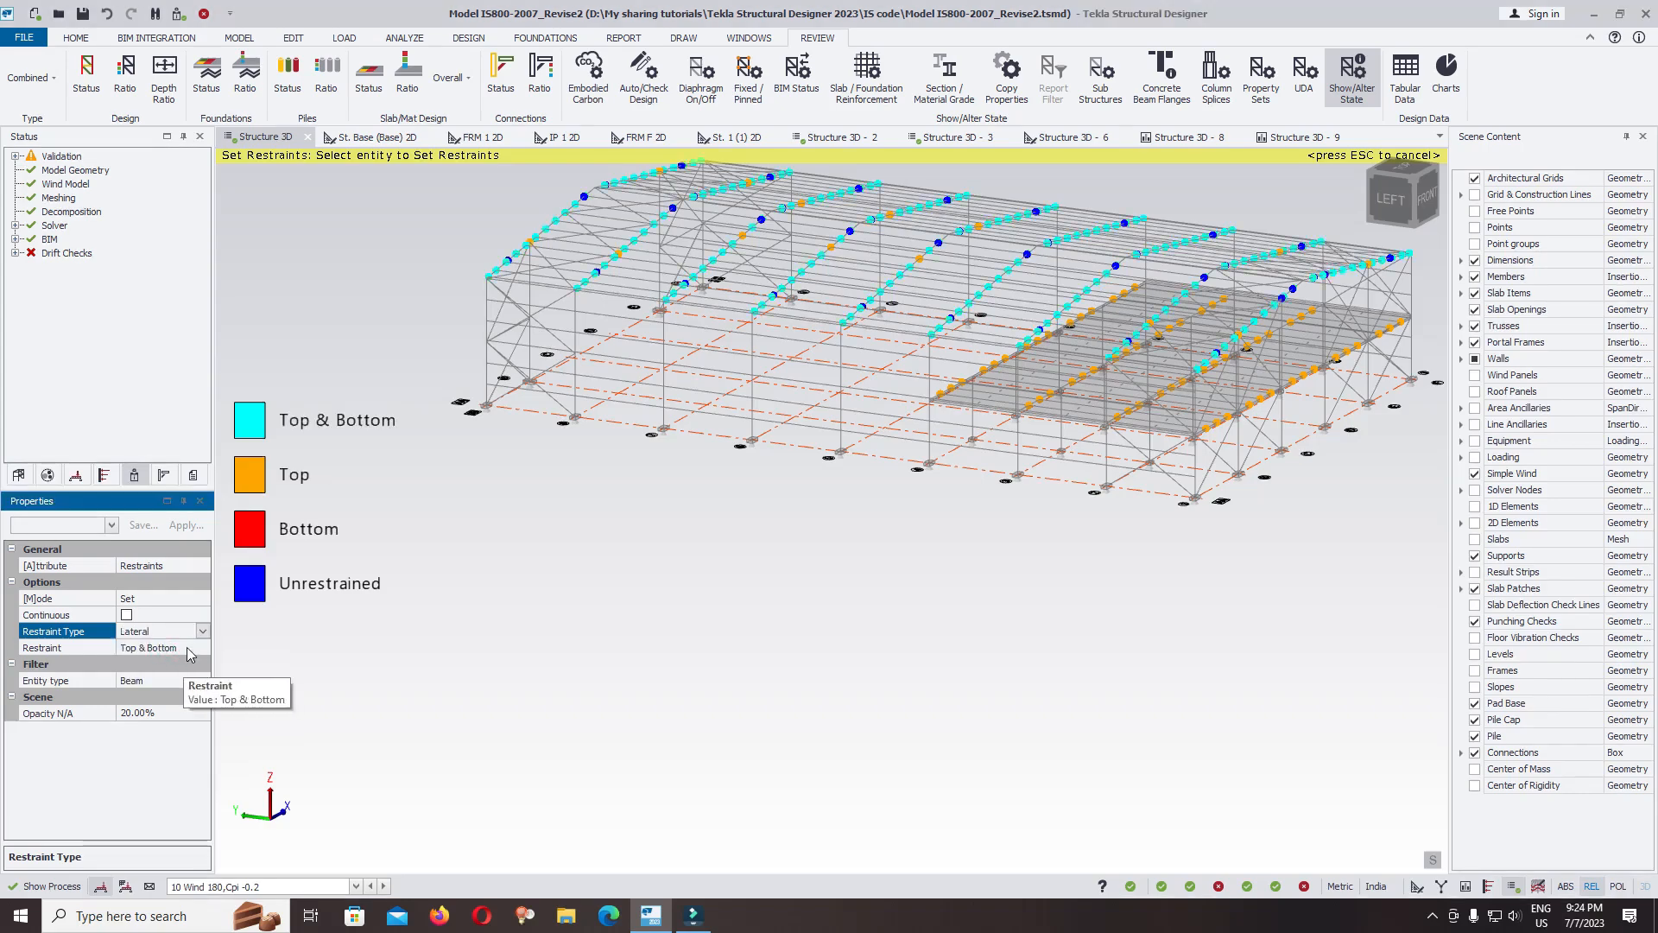
Apply the Top & Bottom lateral restraint to the rafter points restrained only at the top where purlins cross.
right_drag(959, 579, 552, 659)
scroll(922, 345, up, 4)
right_drag(850, 356, 833, 276)
scroll(773, 198, up, 3)
scroll(773, 197, up, 3)
drag(740, 174, 844, 333)
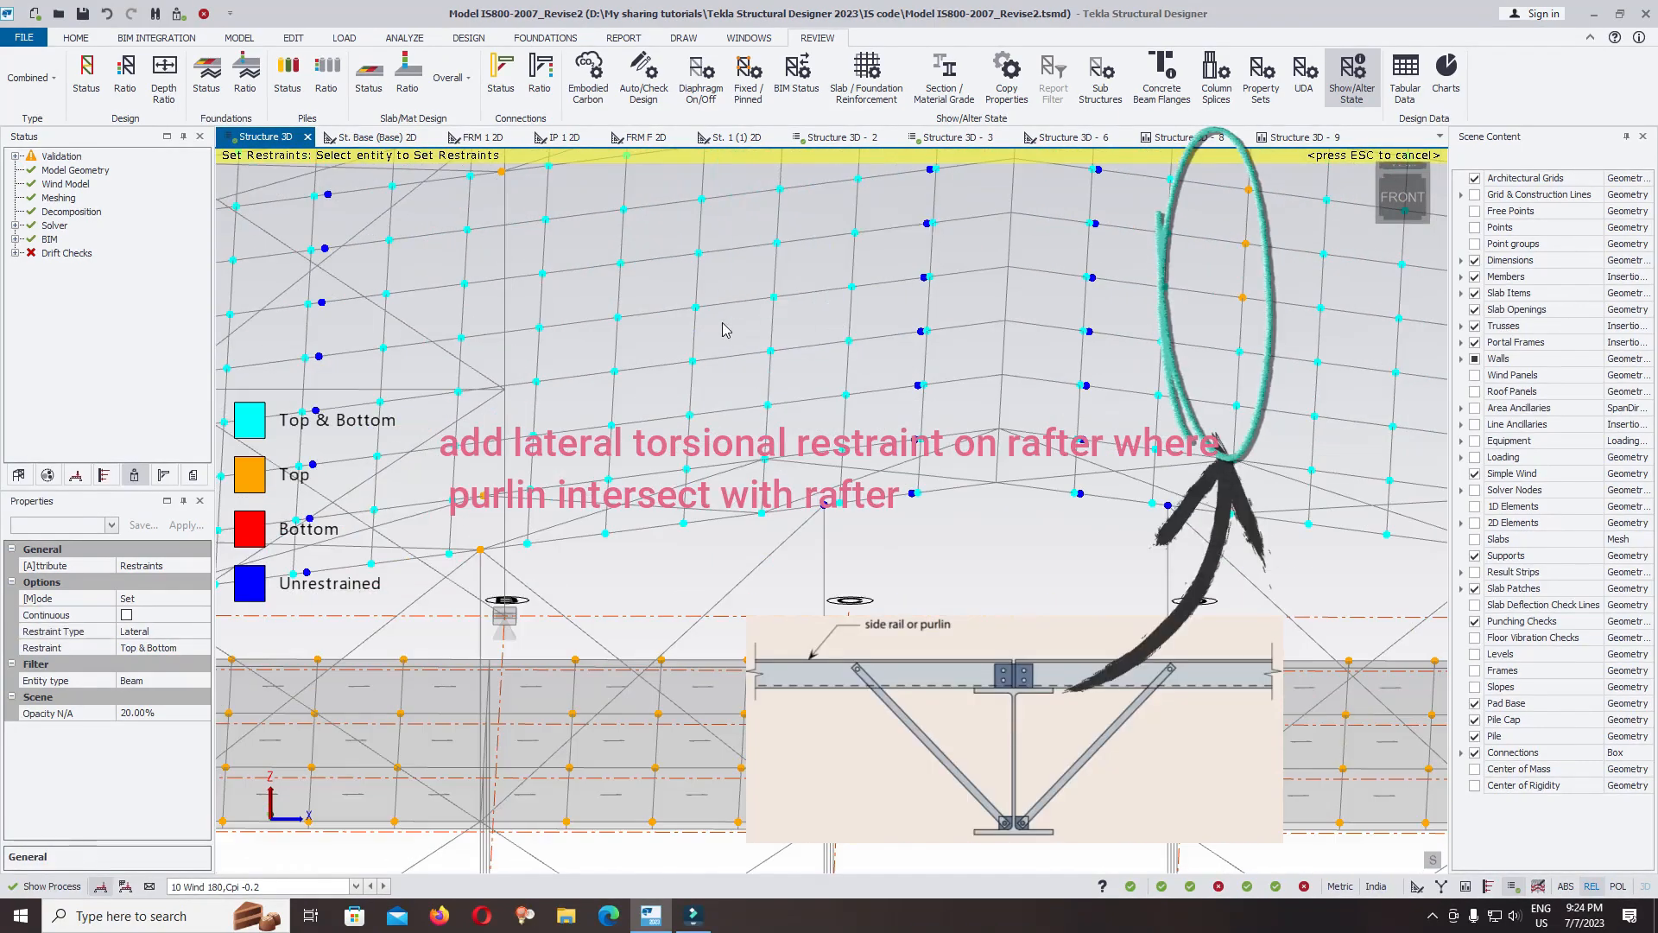
scroll(867, 395, down, 5)
scroll(836, 301, up, 3)
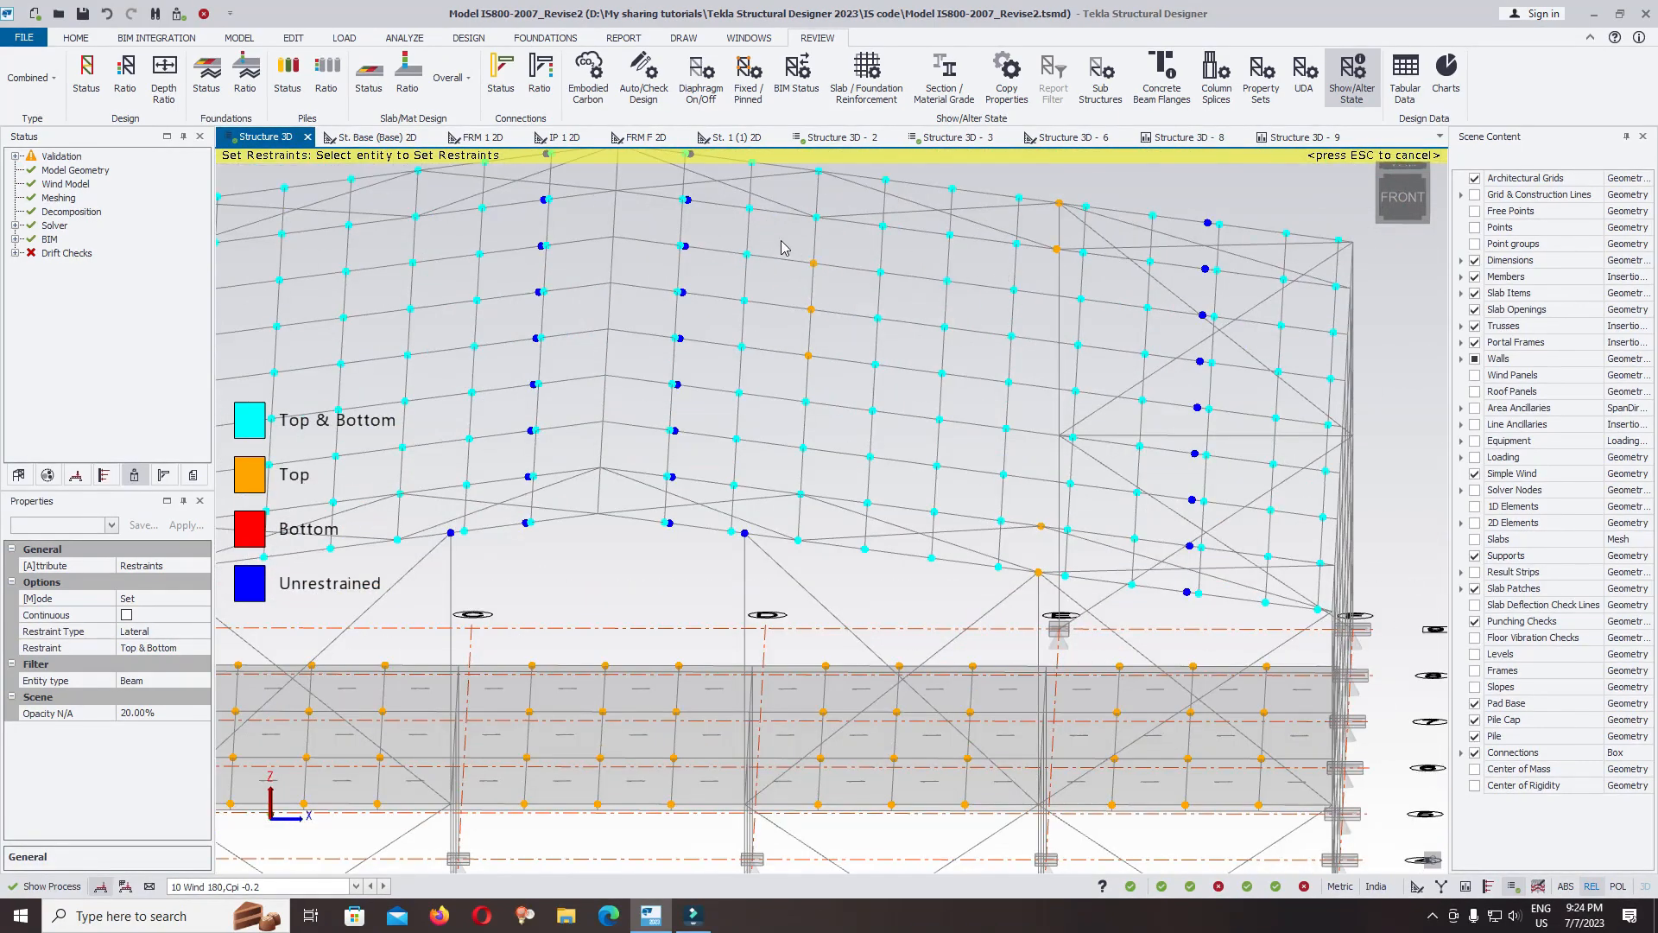
drag(764, 226, 843, 375)
scroll(869, 485, down, 5)
middle_drag(869, 486, 665, 438)
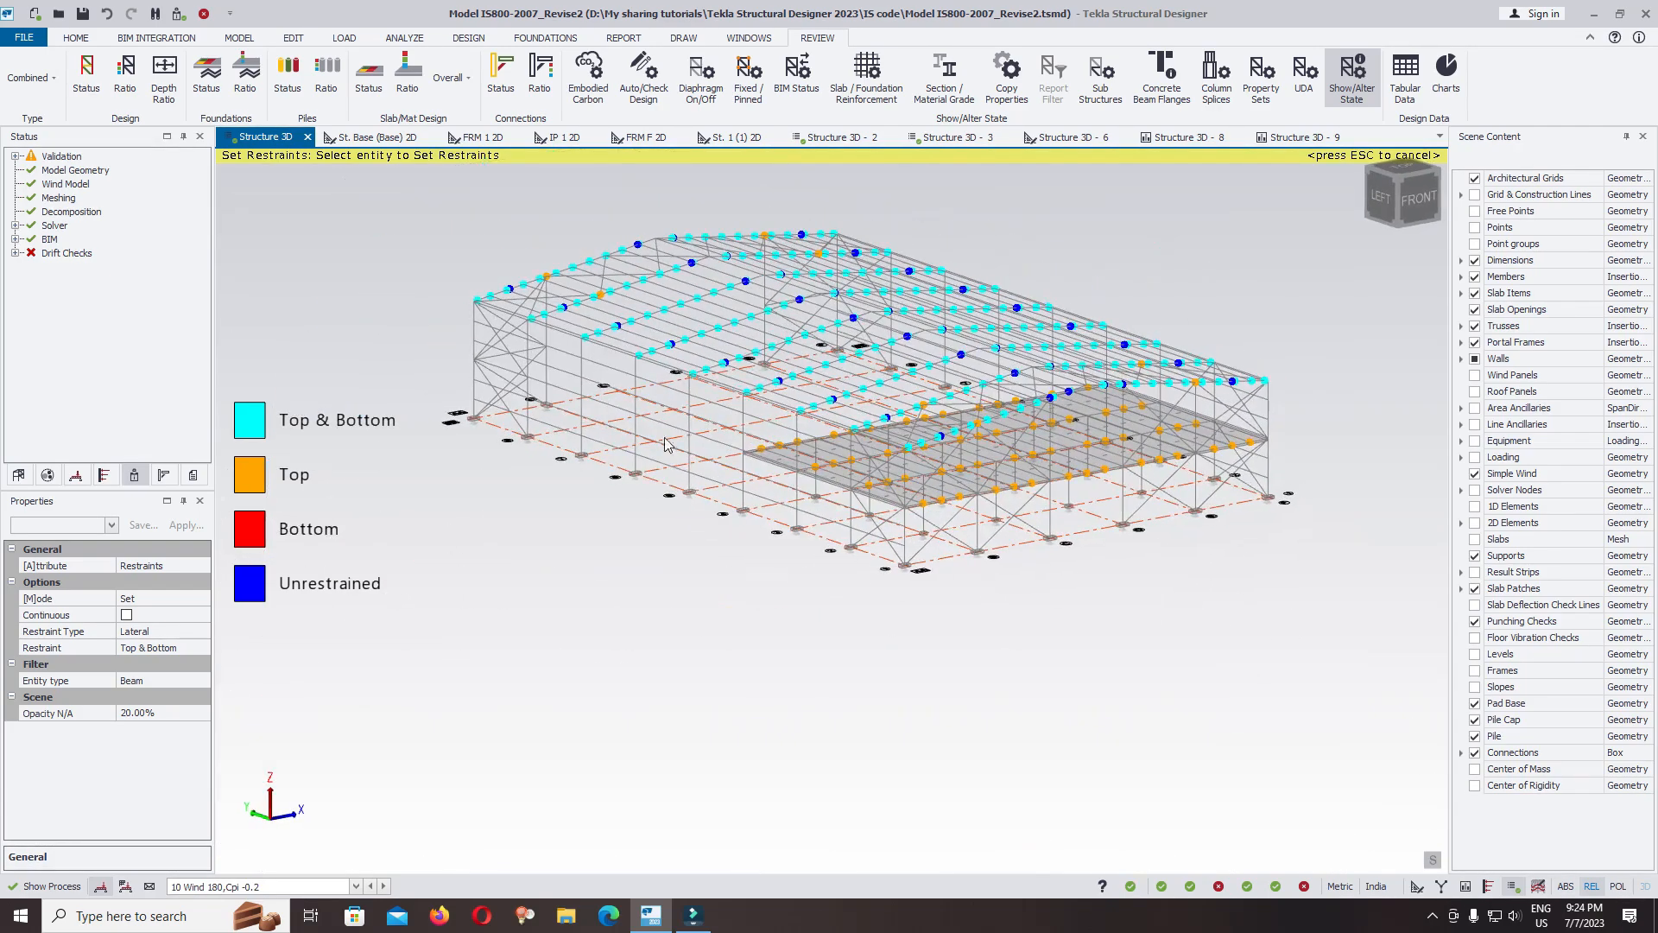
Return the 3D view to the normal structure display and hide the wind panels and roof panels.
click(5, 31)
click(50, 164)
click(1413, 882)
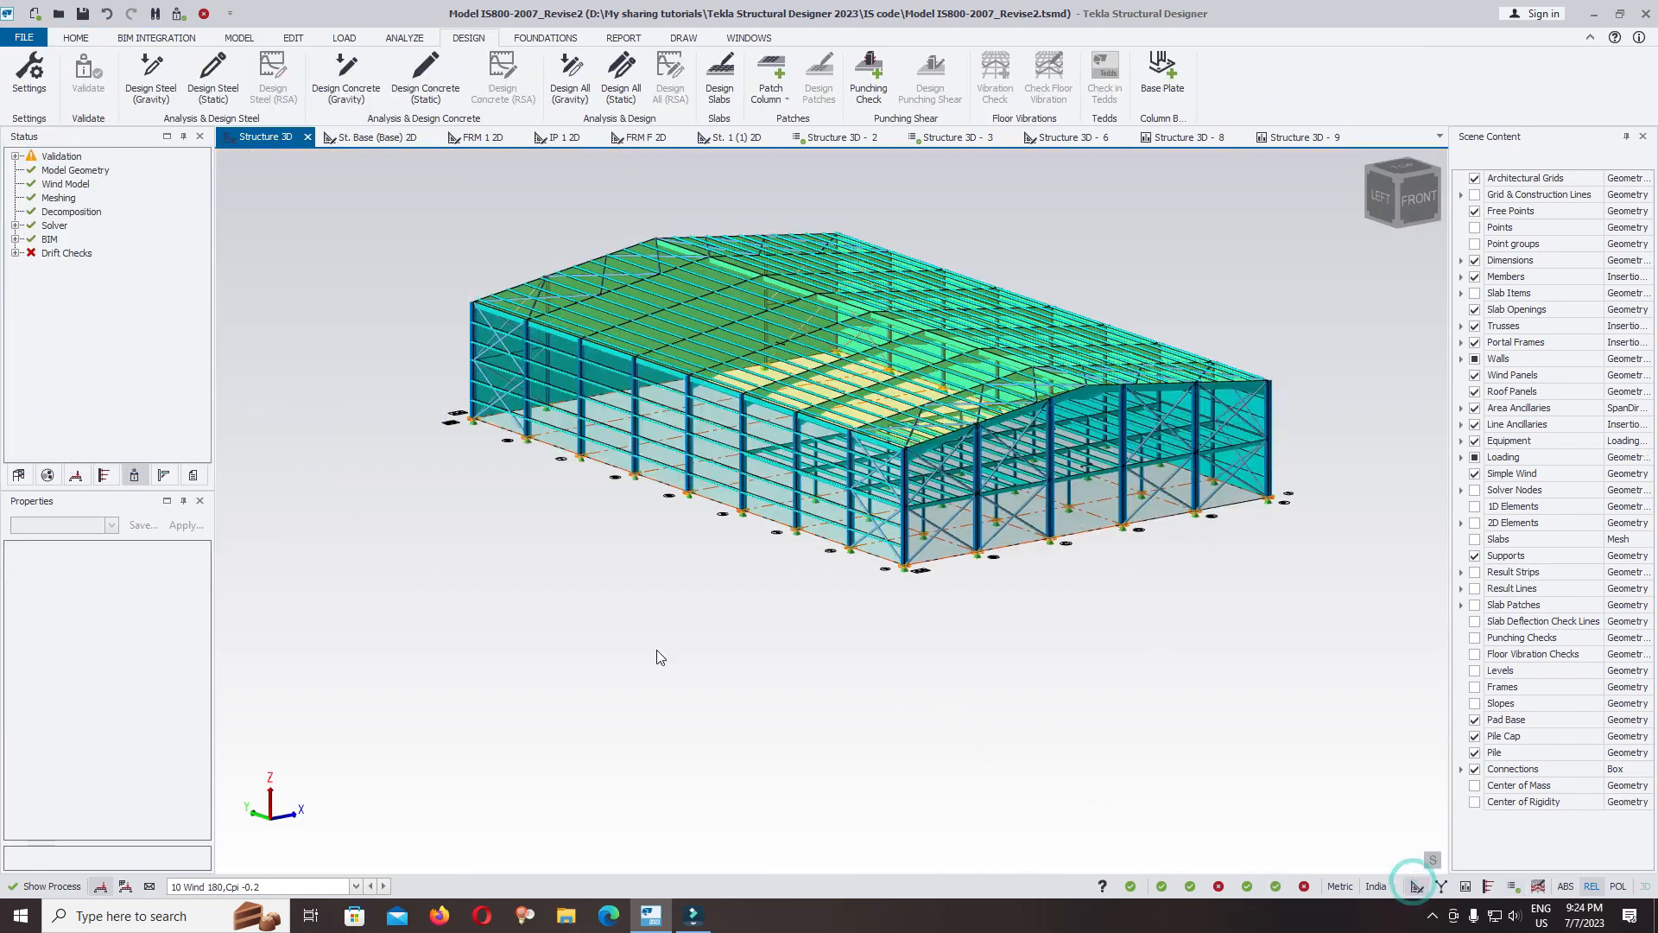
click(1474, 375)
click(1474, 392)
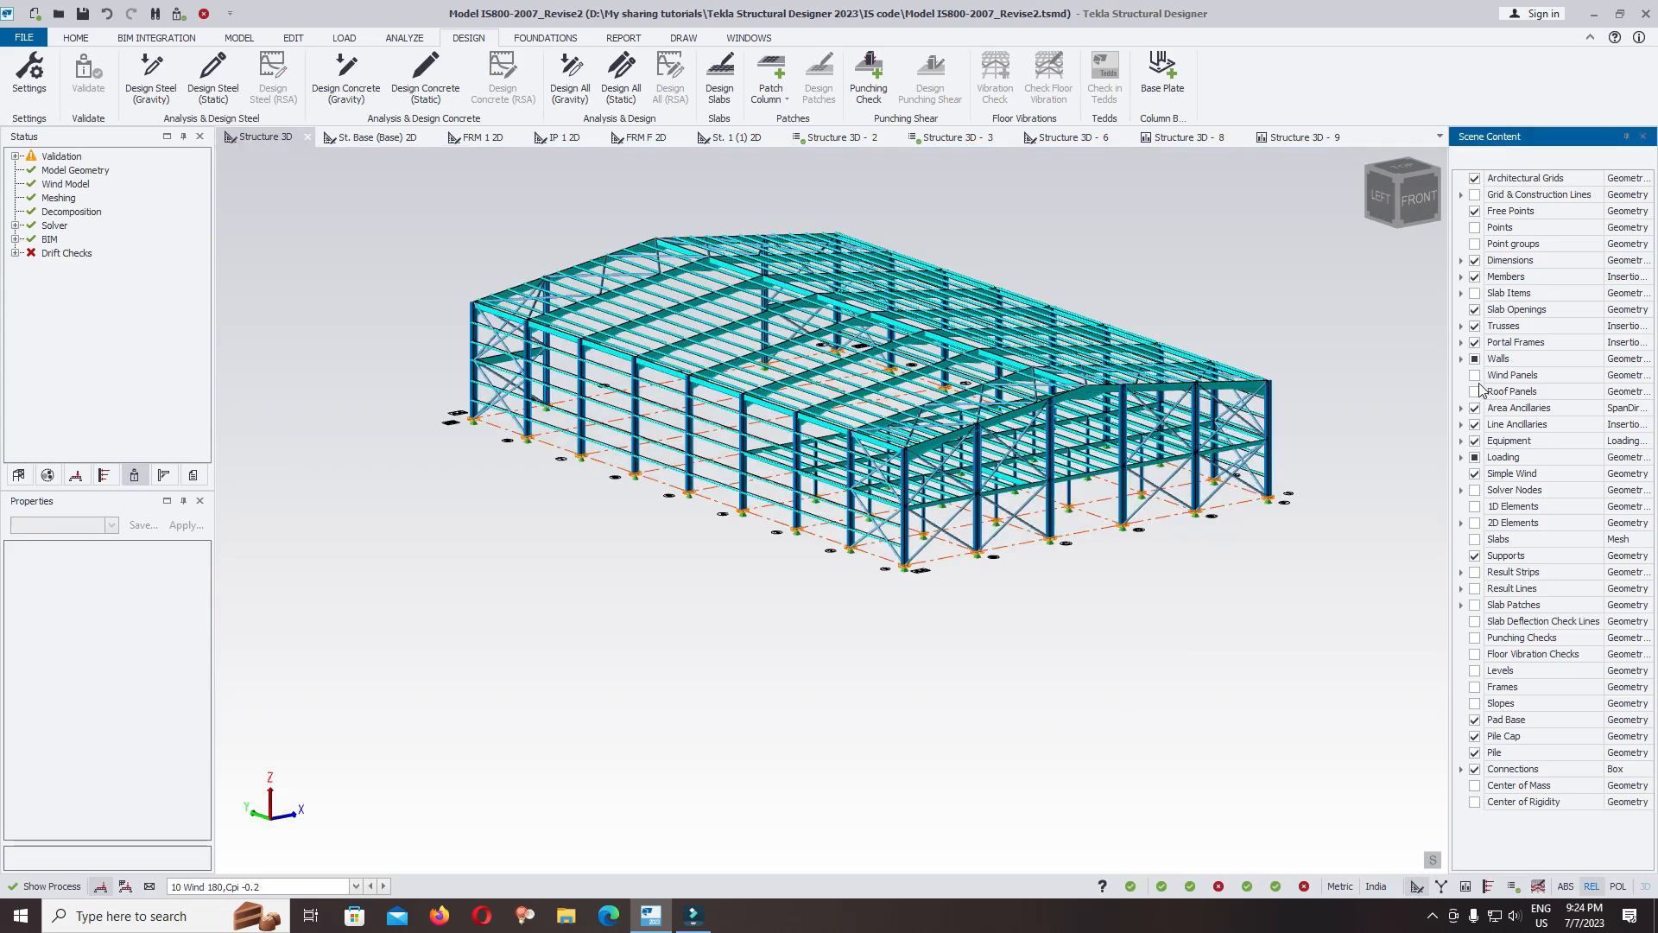
Set the section of the side-wall columns on grid lines 5, 6 and 7 to ISP NPB 600x220x107.56.
click(1382, 197)
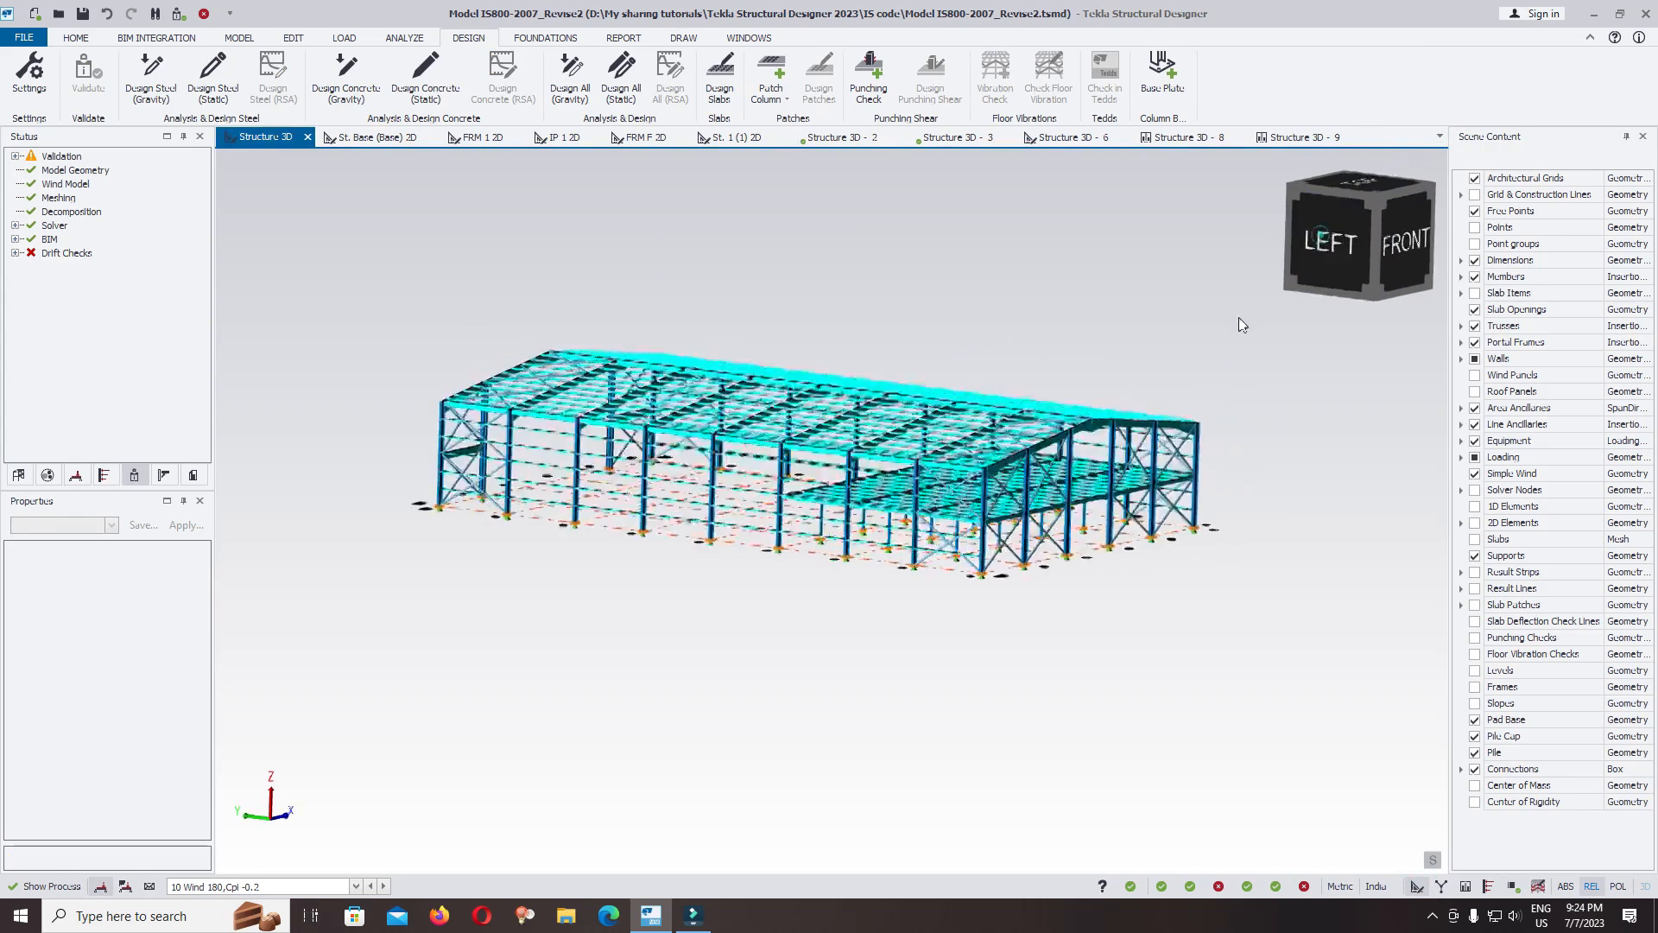
scroll(787, 524, up, 4)
scroll(1114, 415, down, 5)
mouse_move(1152, 581)
right_down()
mouse_move(1123, 633)
mouse_move(1156, 595)
right_up()
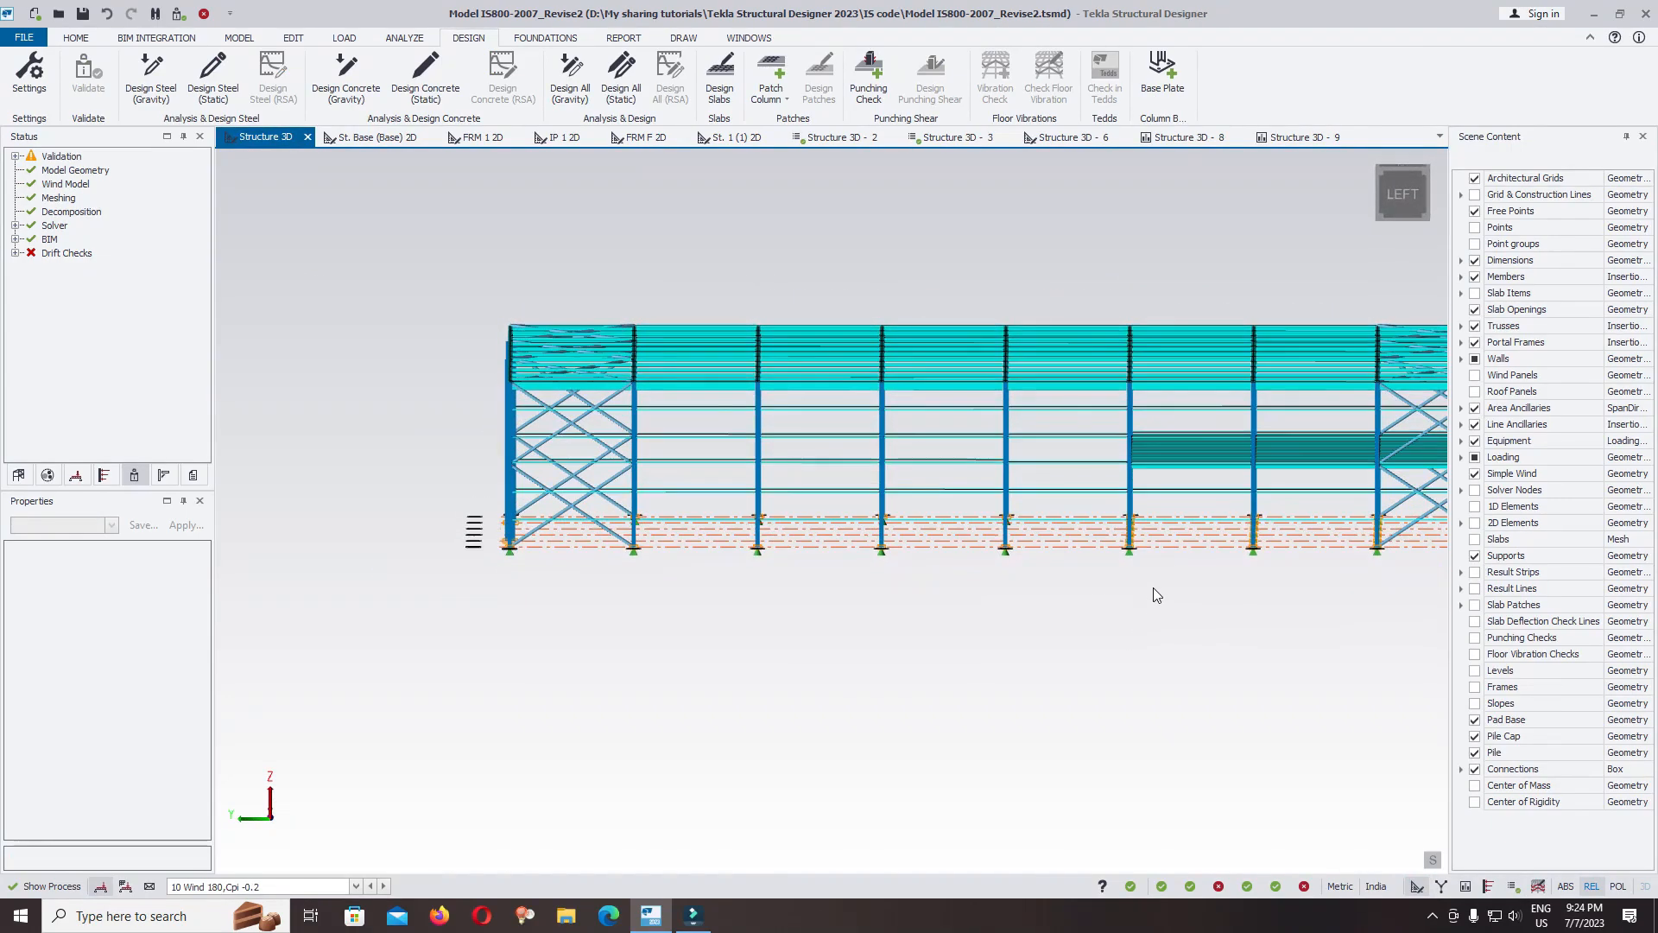
click(1401, 197)
scroll(685, 530, up, 5)
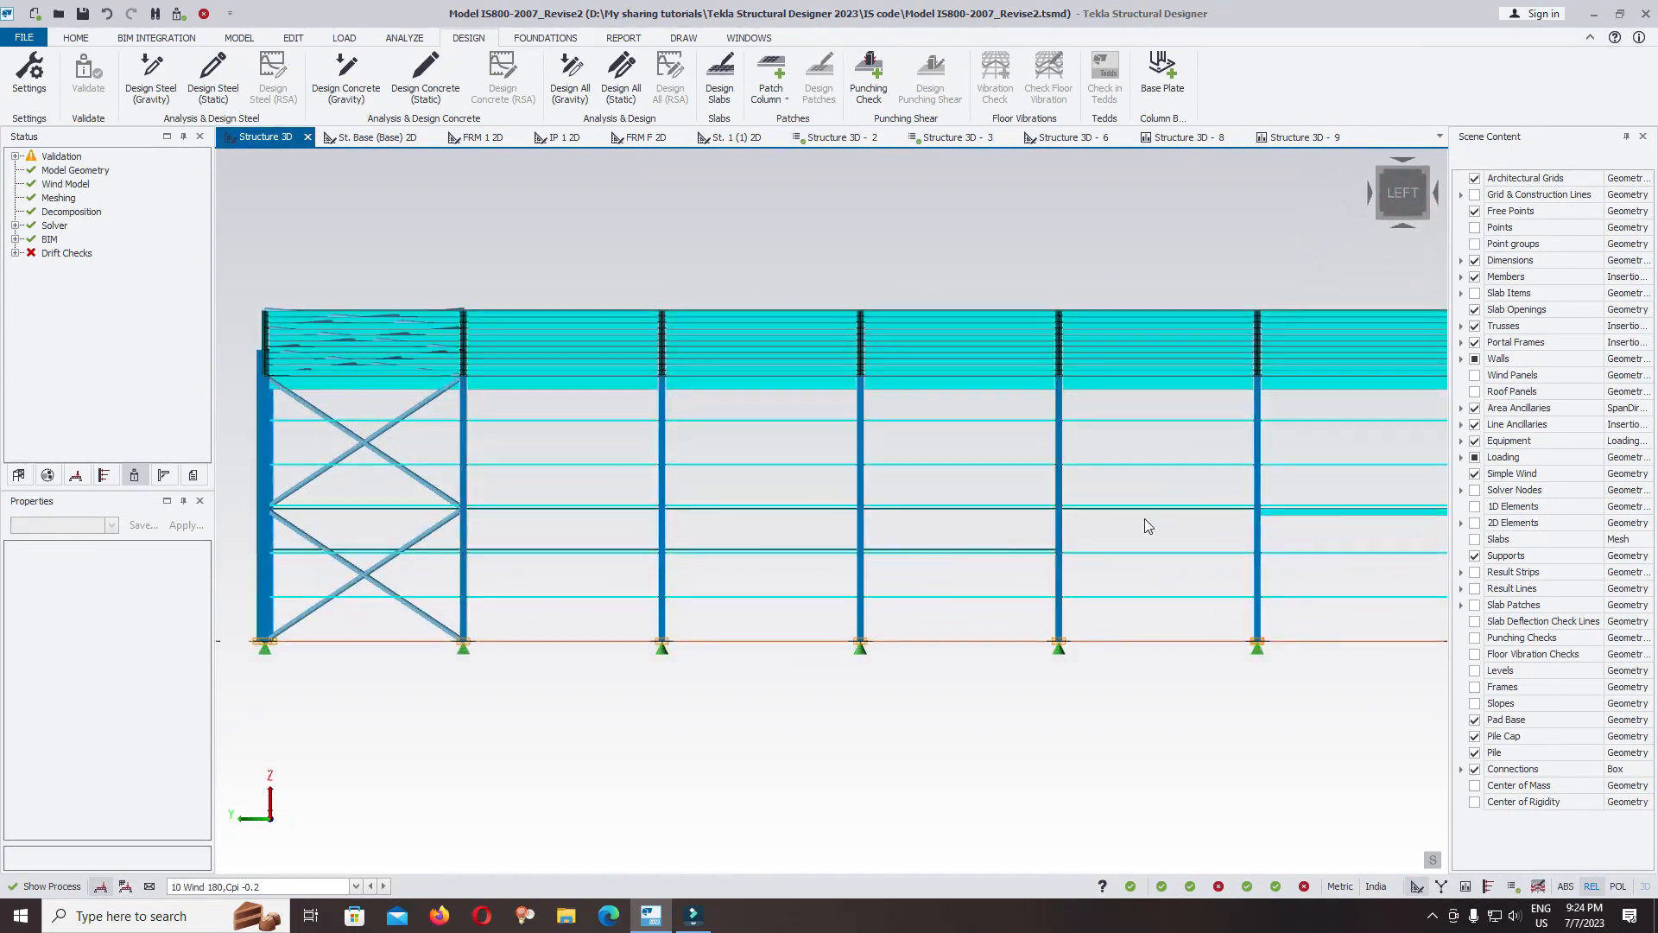
drag(1130, 494, 554, 451)
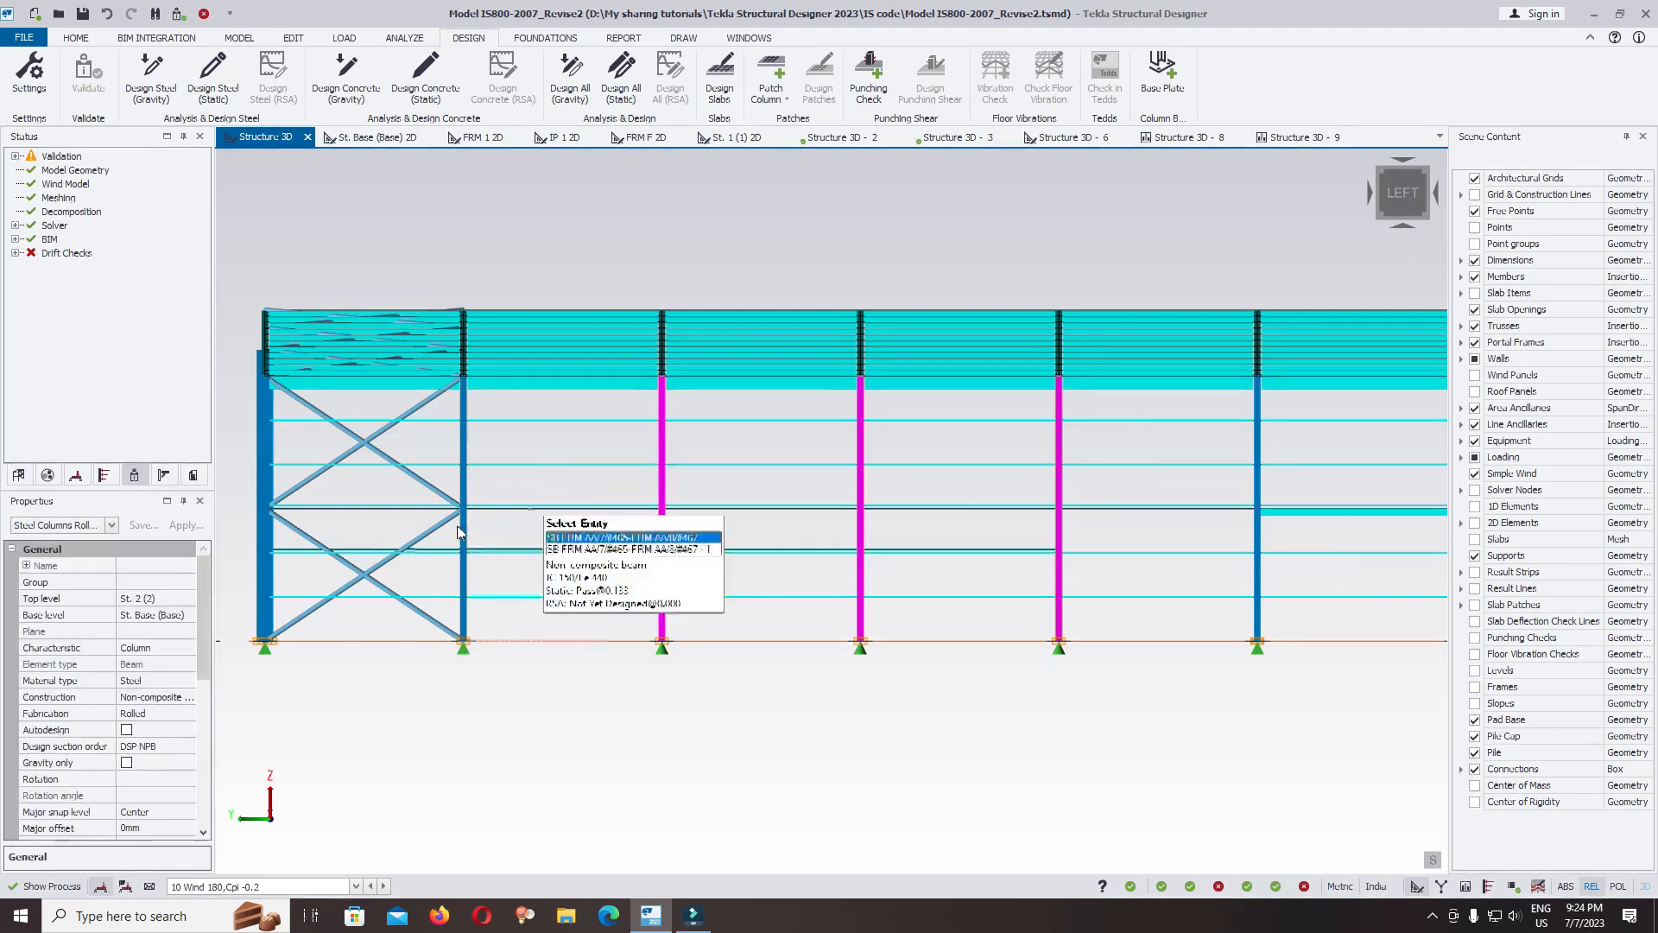
drag(208, 594, 215, 712)
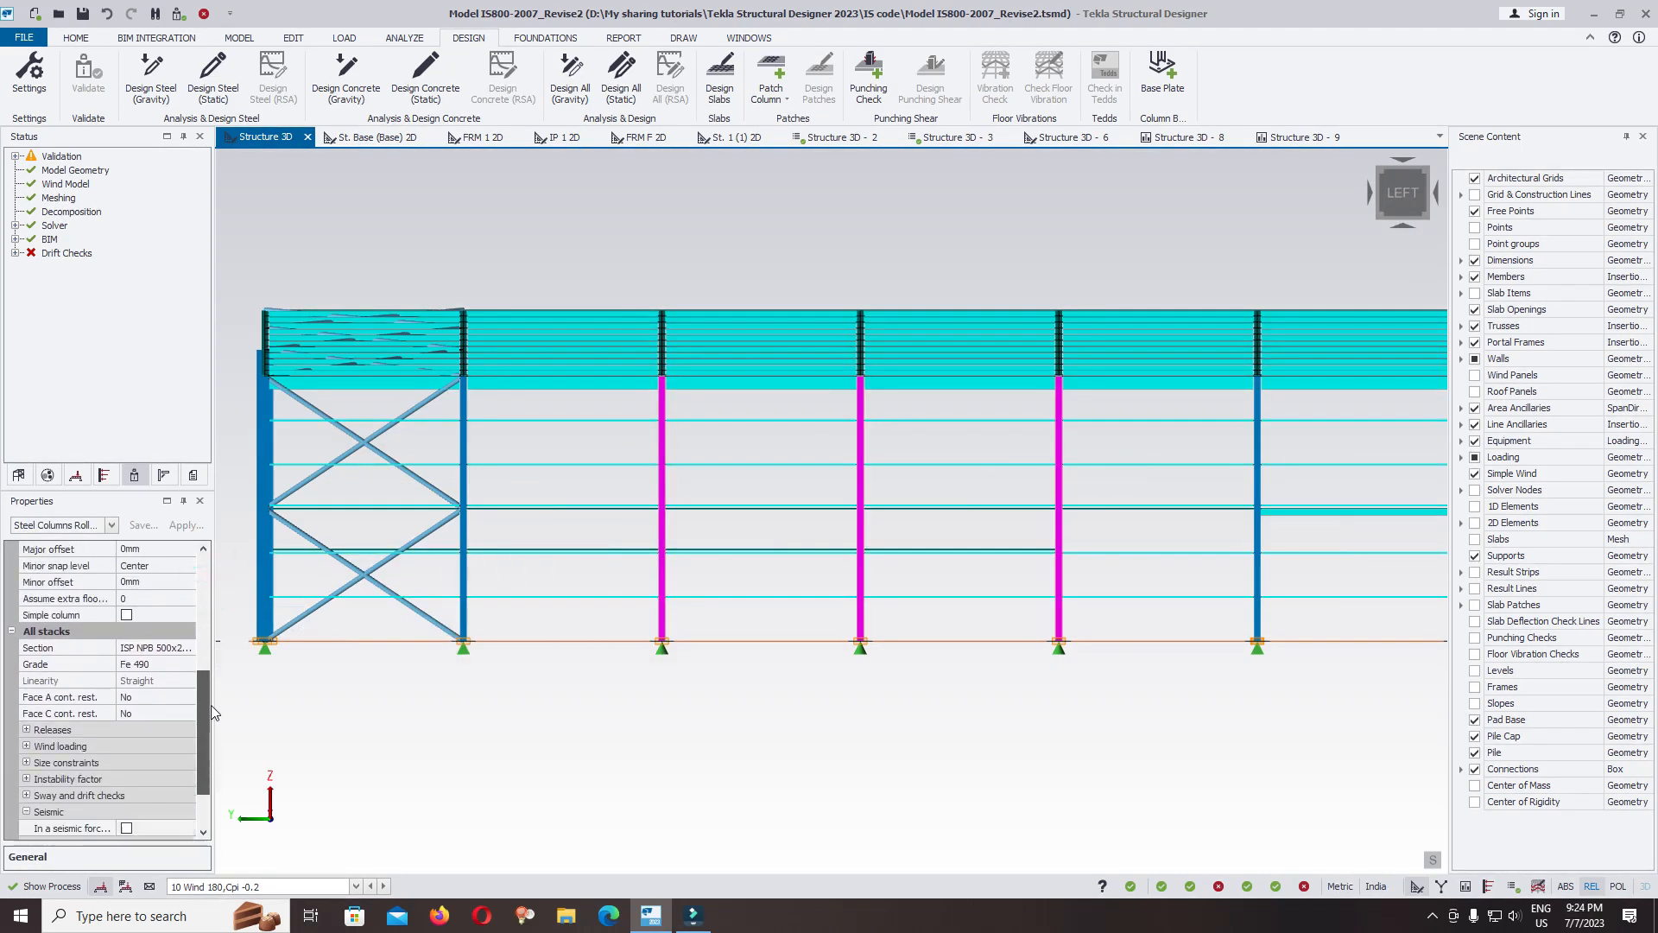
click(156, 648)
click(188, 647)
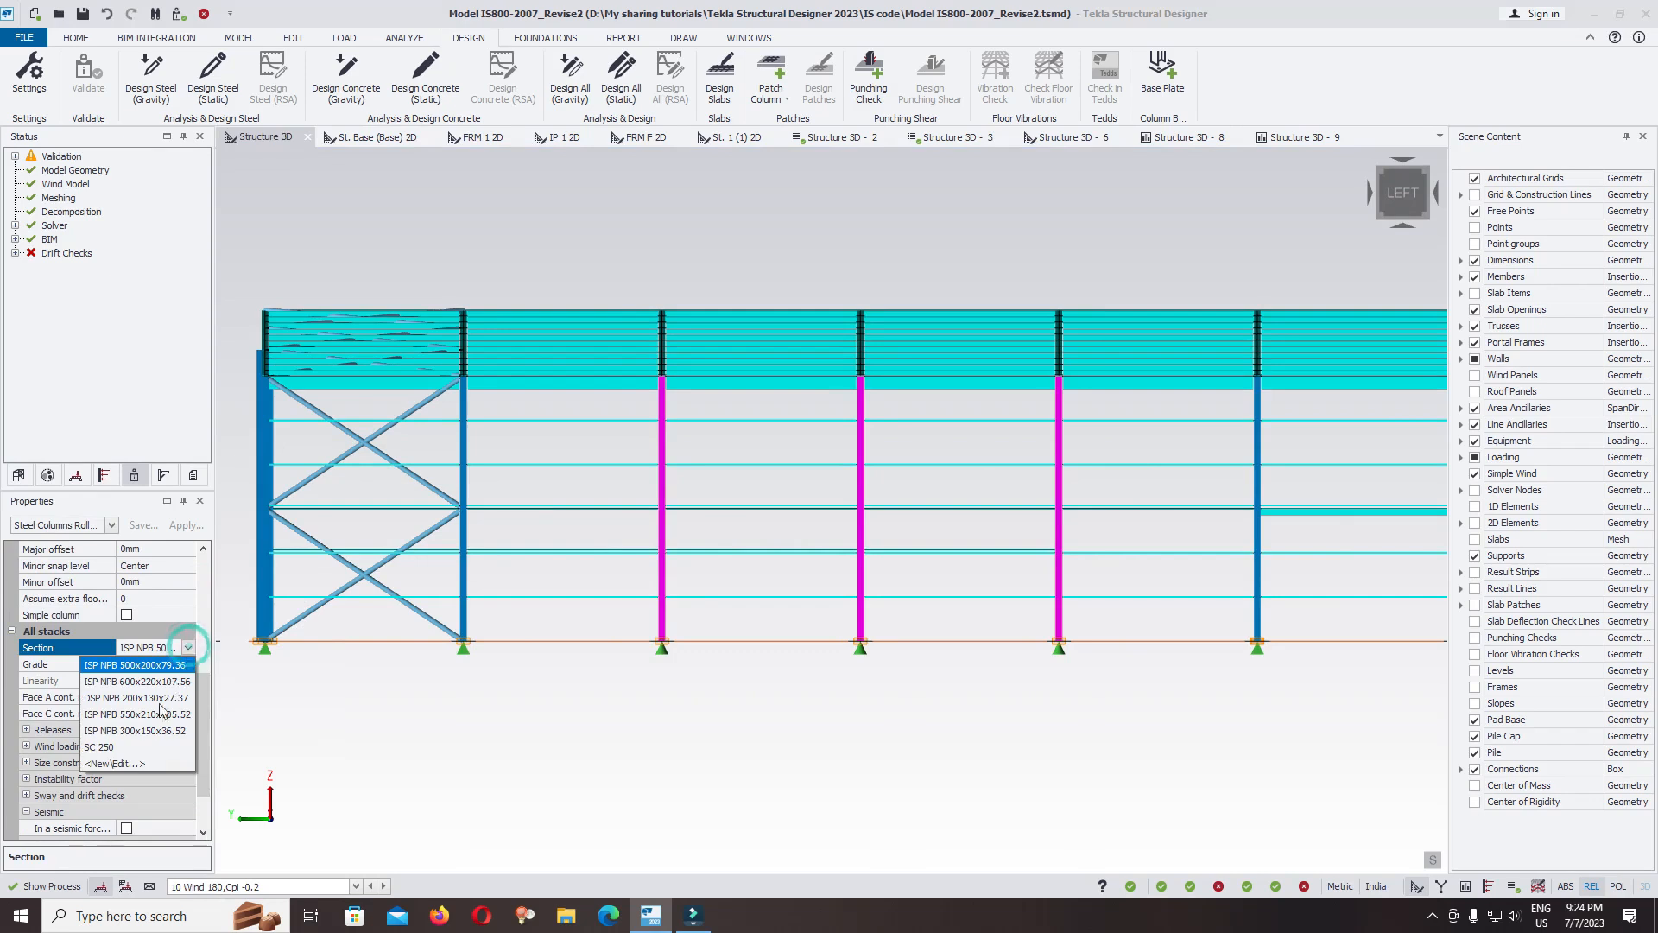
click(142, 681)
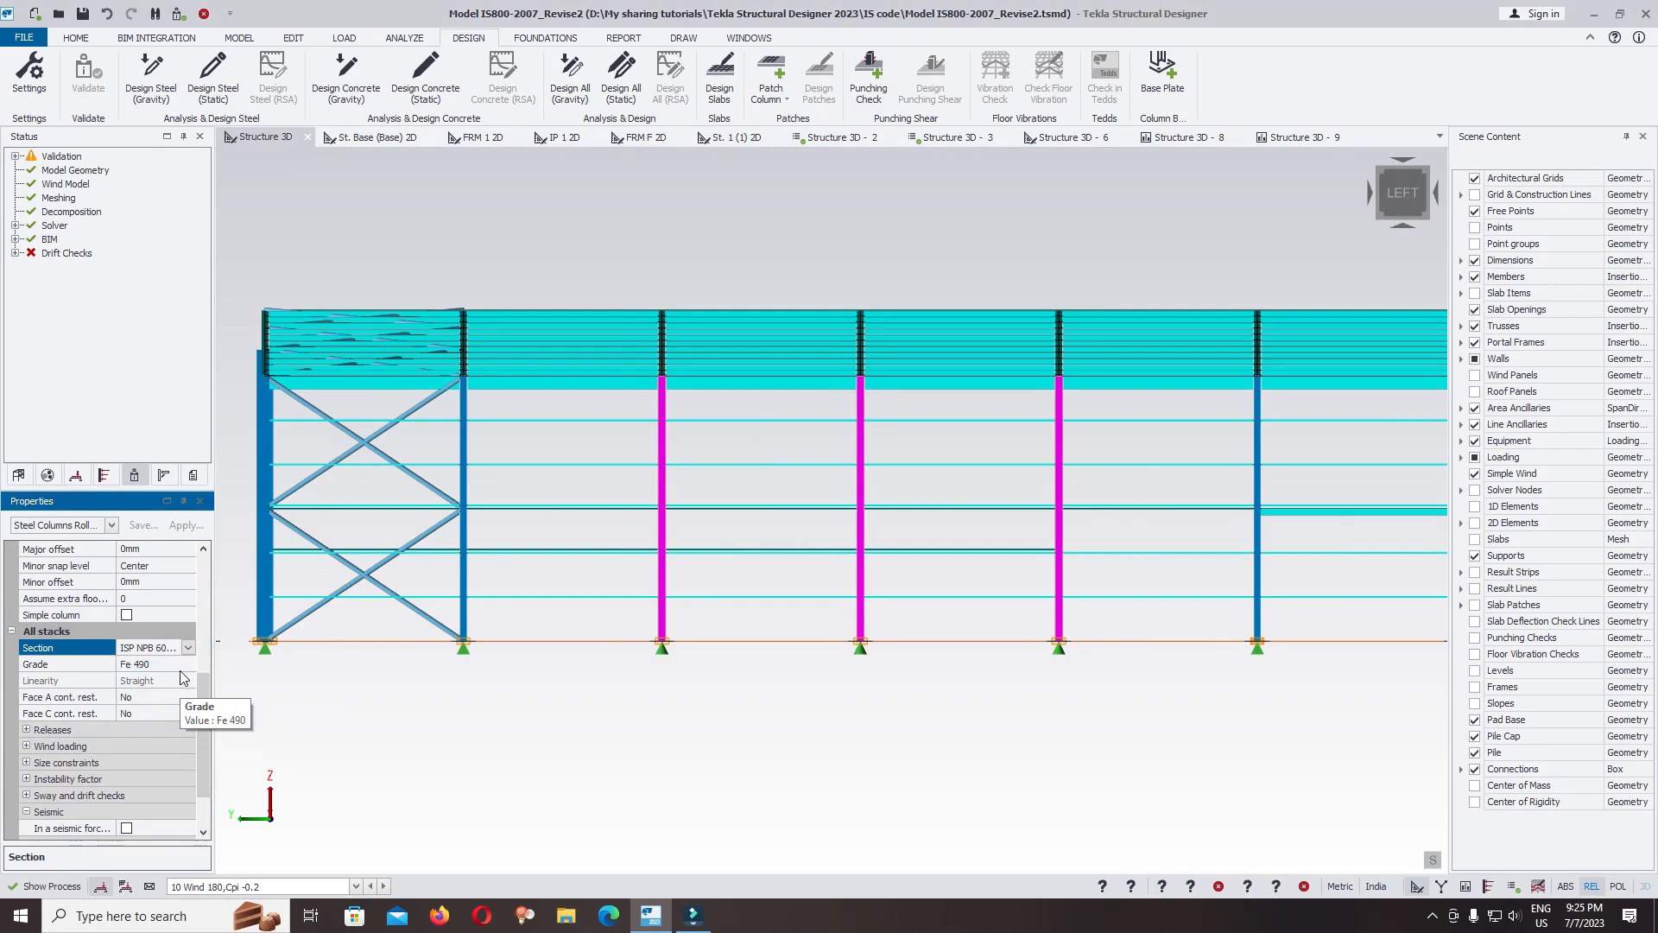
Set the steel grade of the selected columns to Fe 490.
click(177, 664)
click(187, 663)
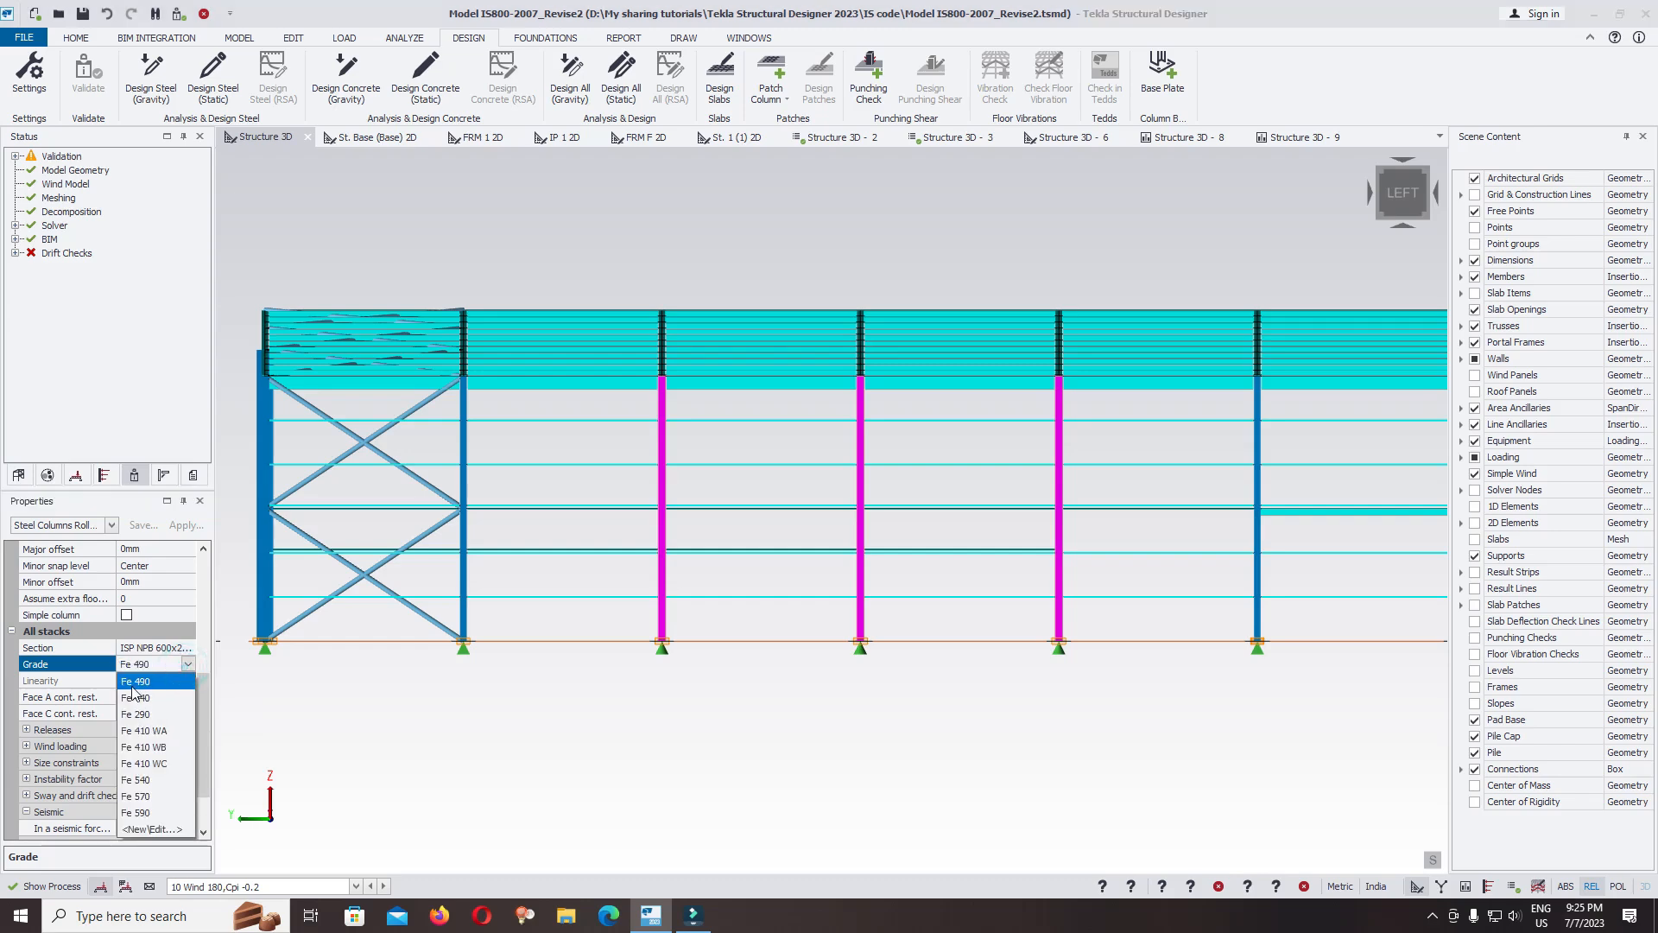
click(133, 686)
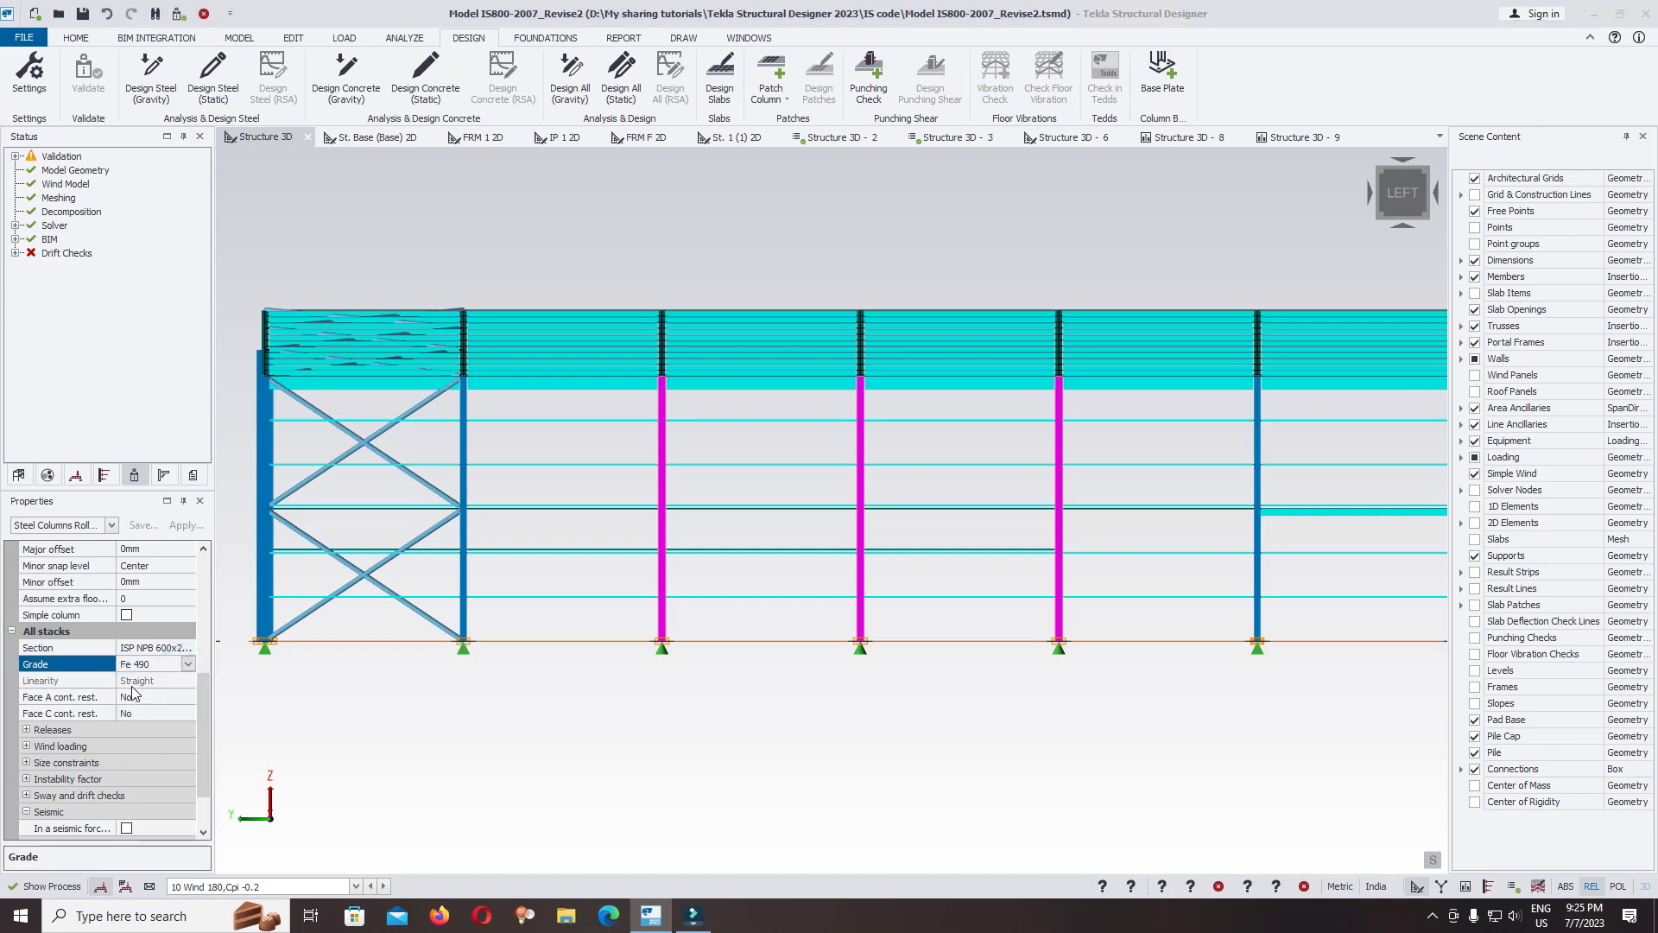
click(866, 812)
scroll(1061, 708, down, 3)
mouse_move(1061, 708)
right_down()
mouse_move(1048, 717)
mouse_move(1062, 707)
right_up()
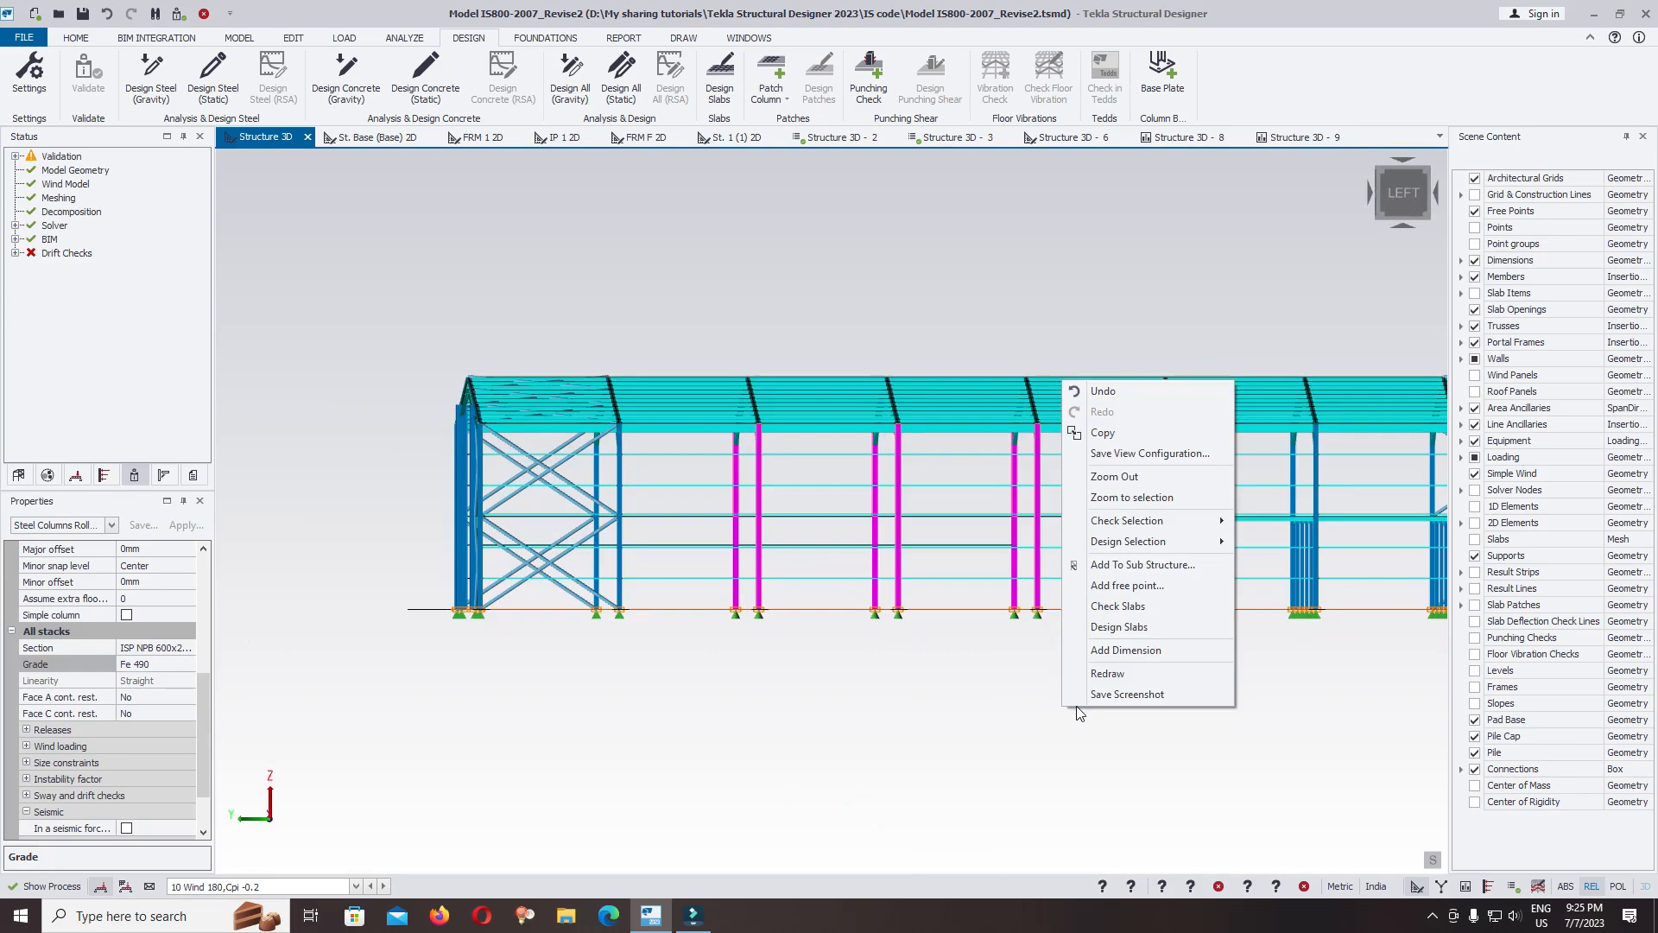
Clear the current selection and select the side-wall columns on grid lines 2, 3 and 4.
key(Escape)
middle_drag(1196, 572, 1112, 576)
key(Escape)
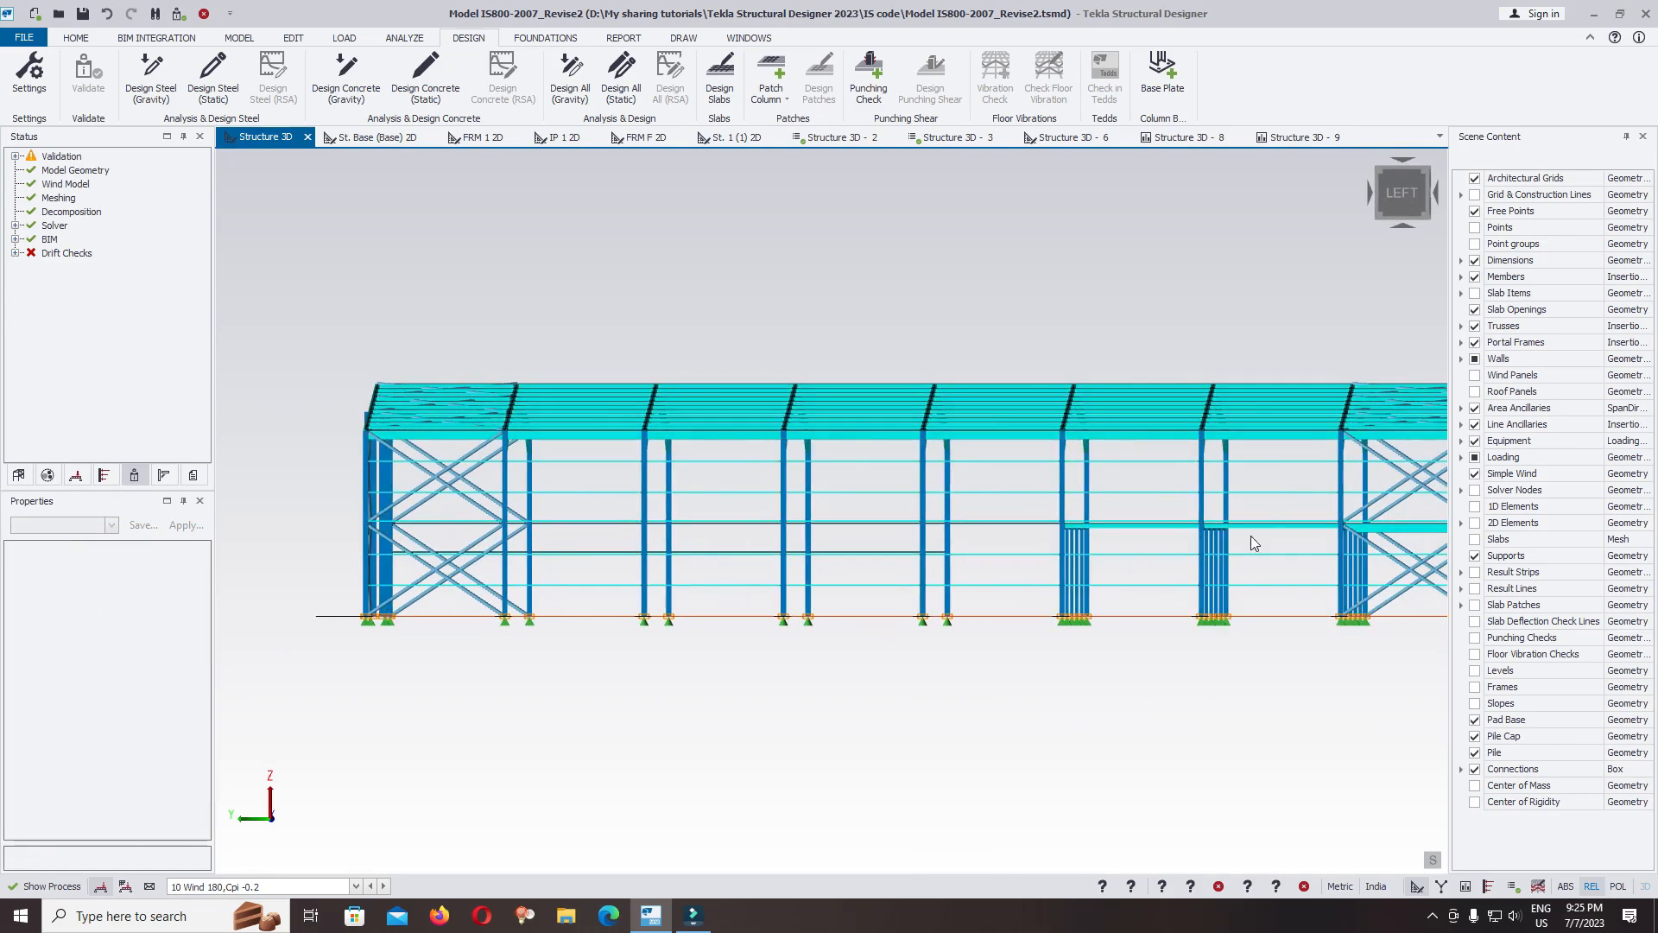
scroll(1251, 536, up, 3)
drag(1085, 466, 679, 461)
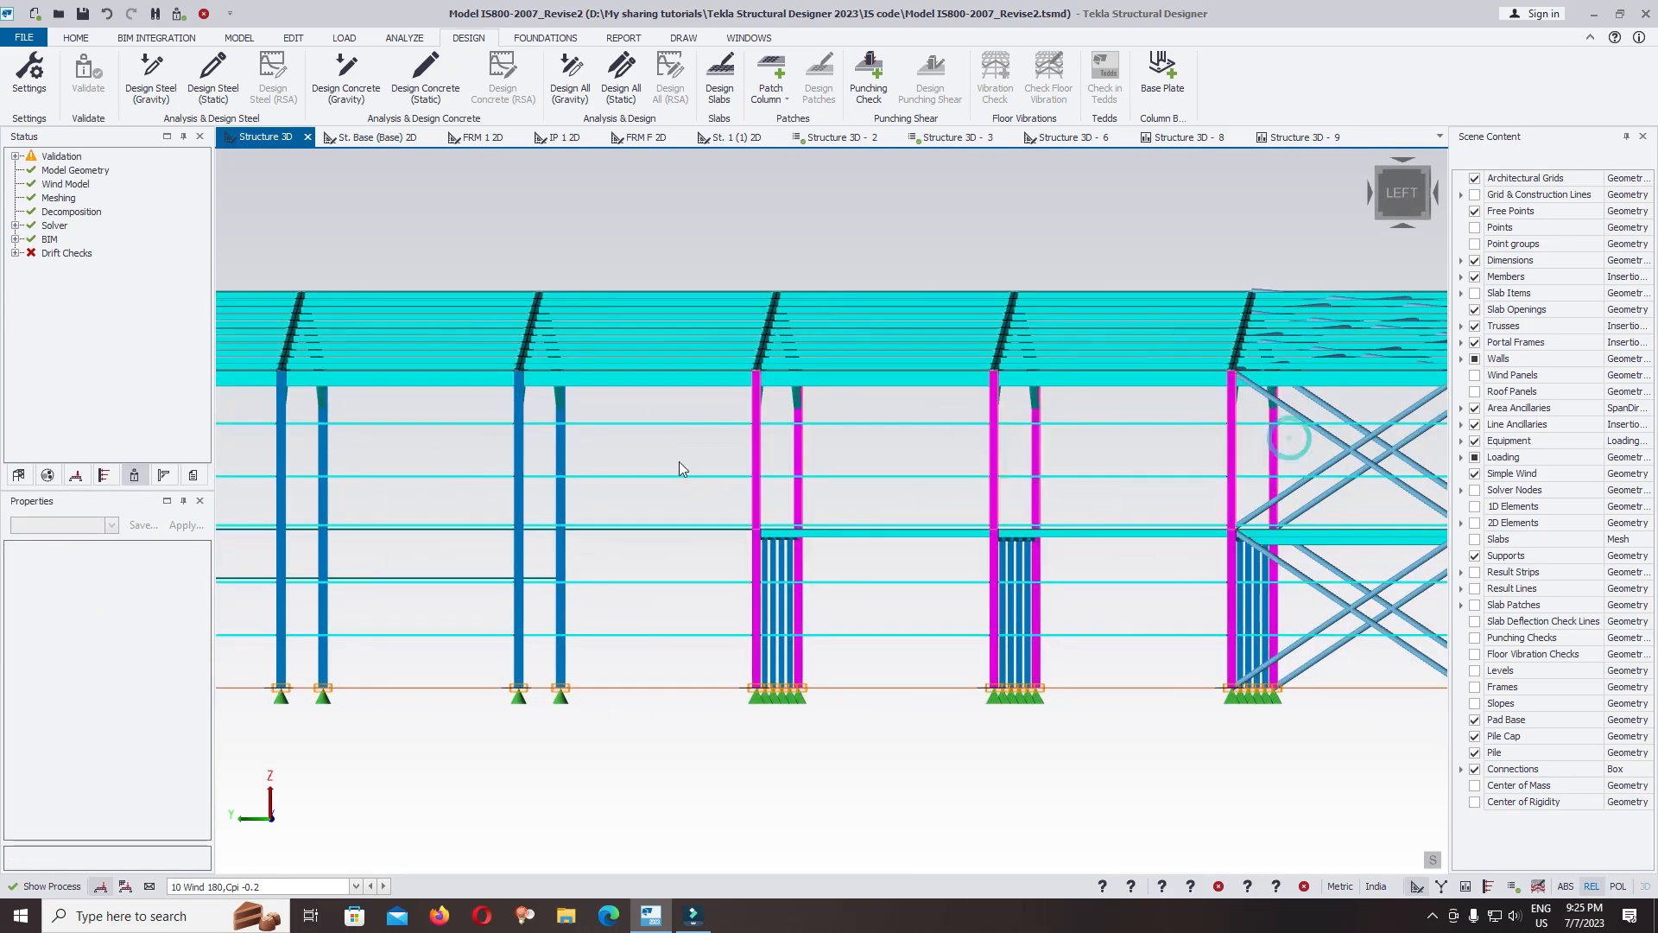
drag(202, 615, 203, 682)
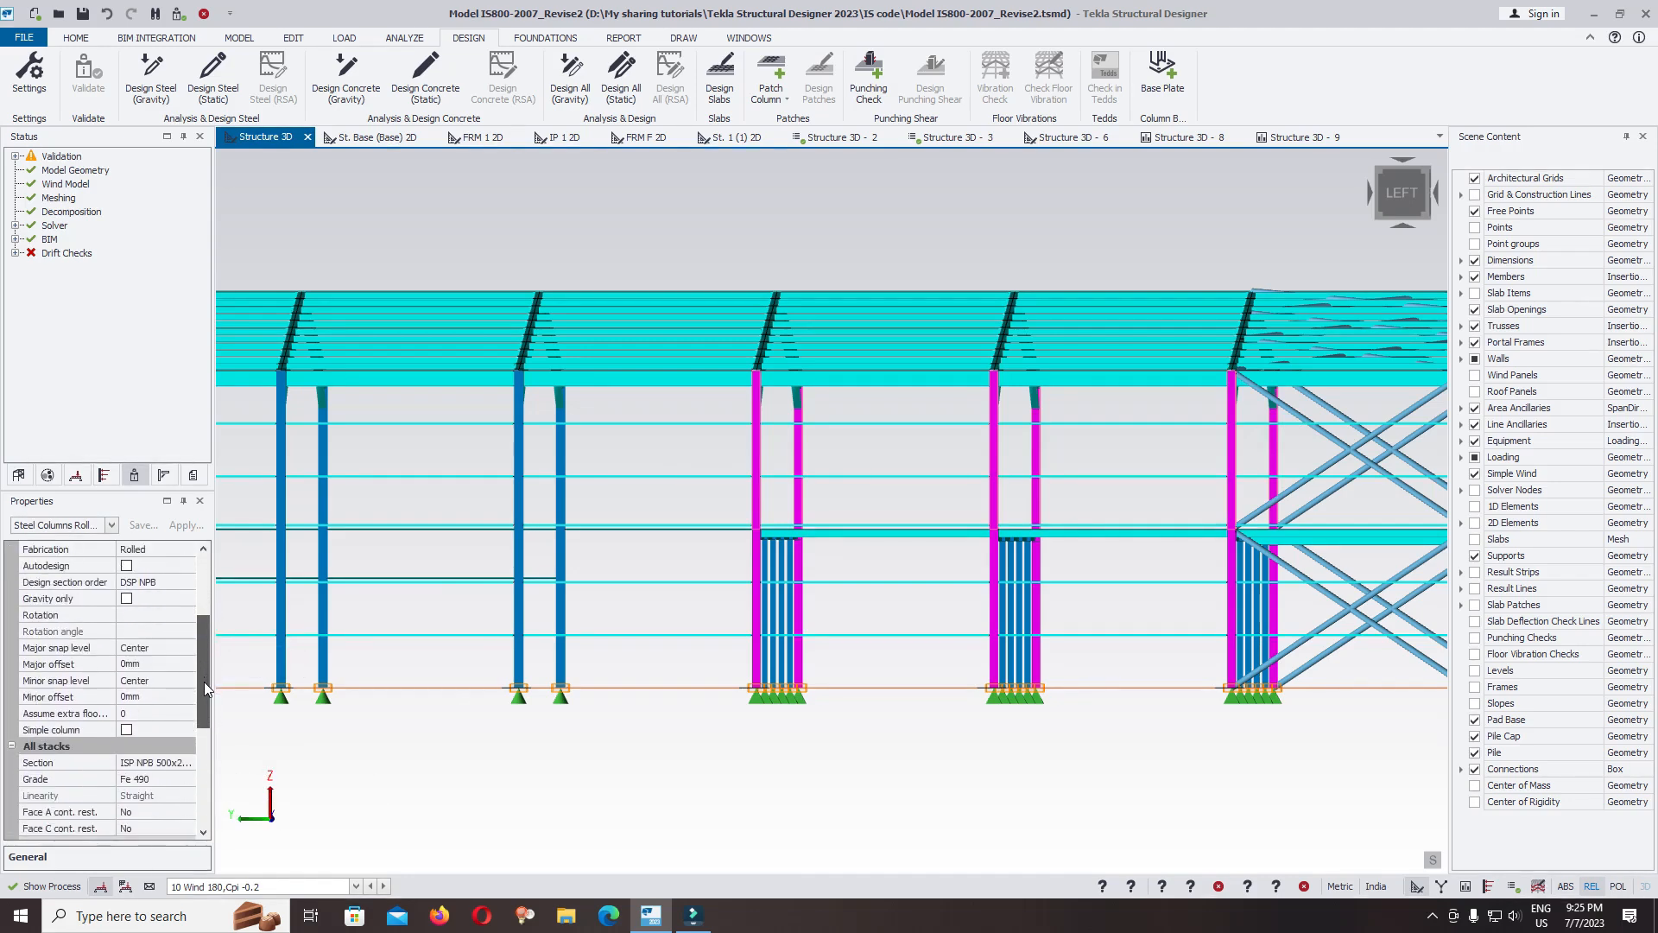
Add the side-wall columns on grid line 8 and the rear gable-end columns to the selection.
scroll(707, 534, down, 3)
scroll(1132, 506, up, 3)
scroll(1114, 509, up, 2)
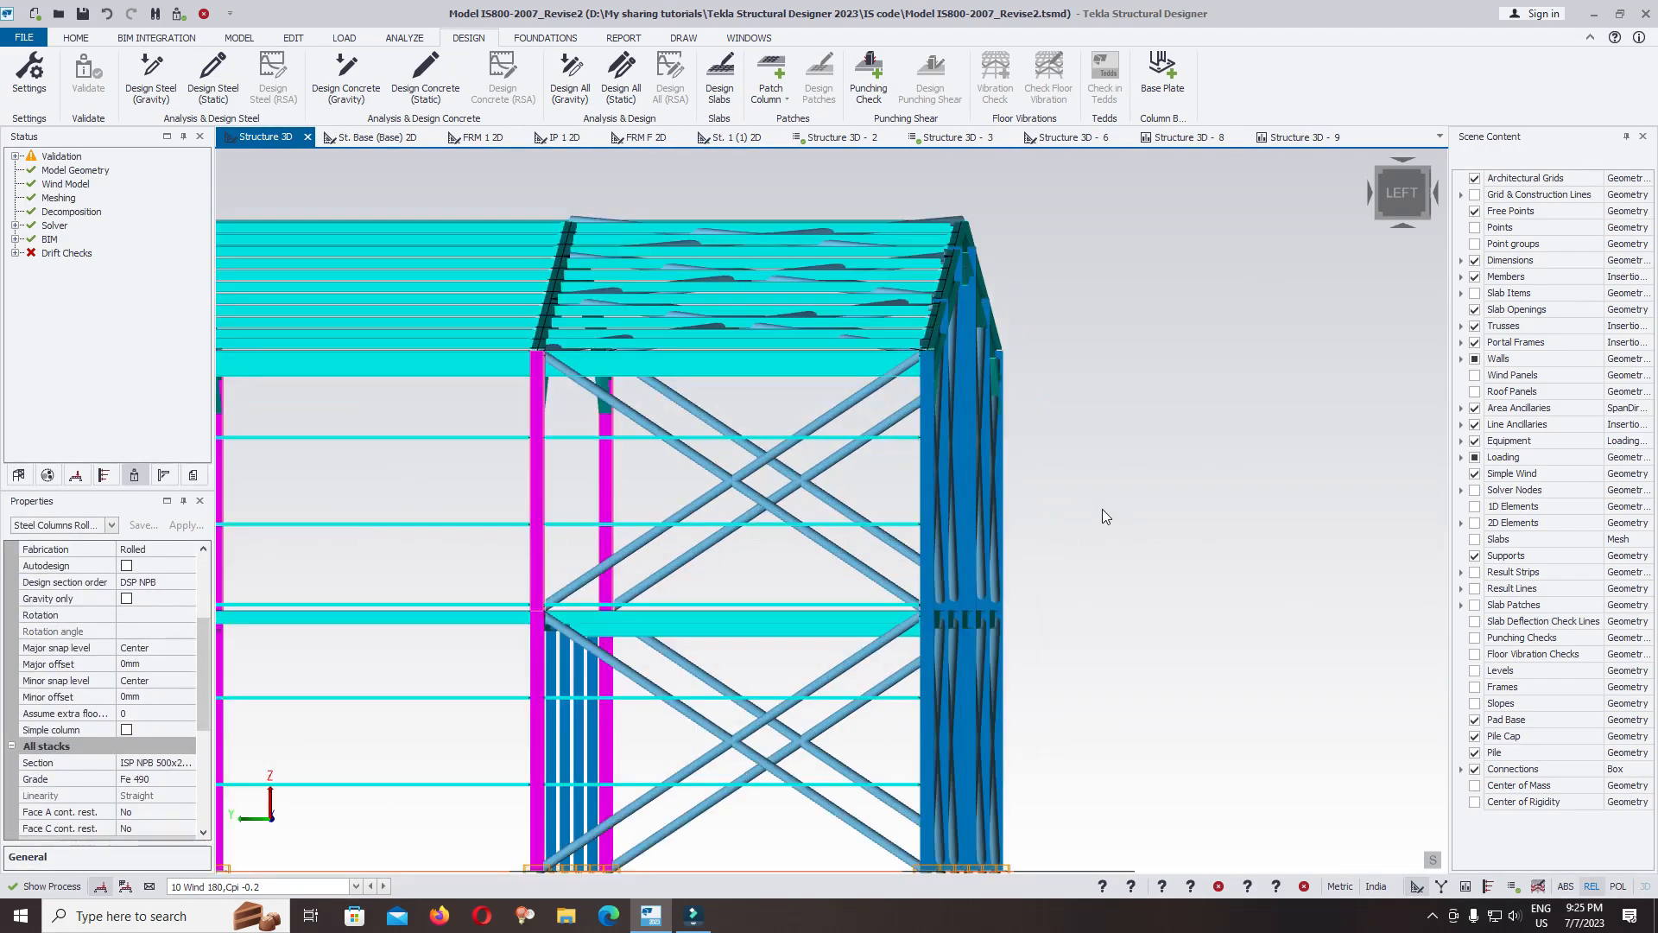
scroll(1014, 498, up, 3)
click(846, 494)
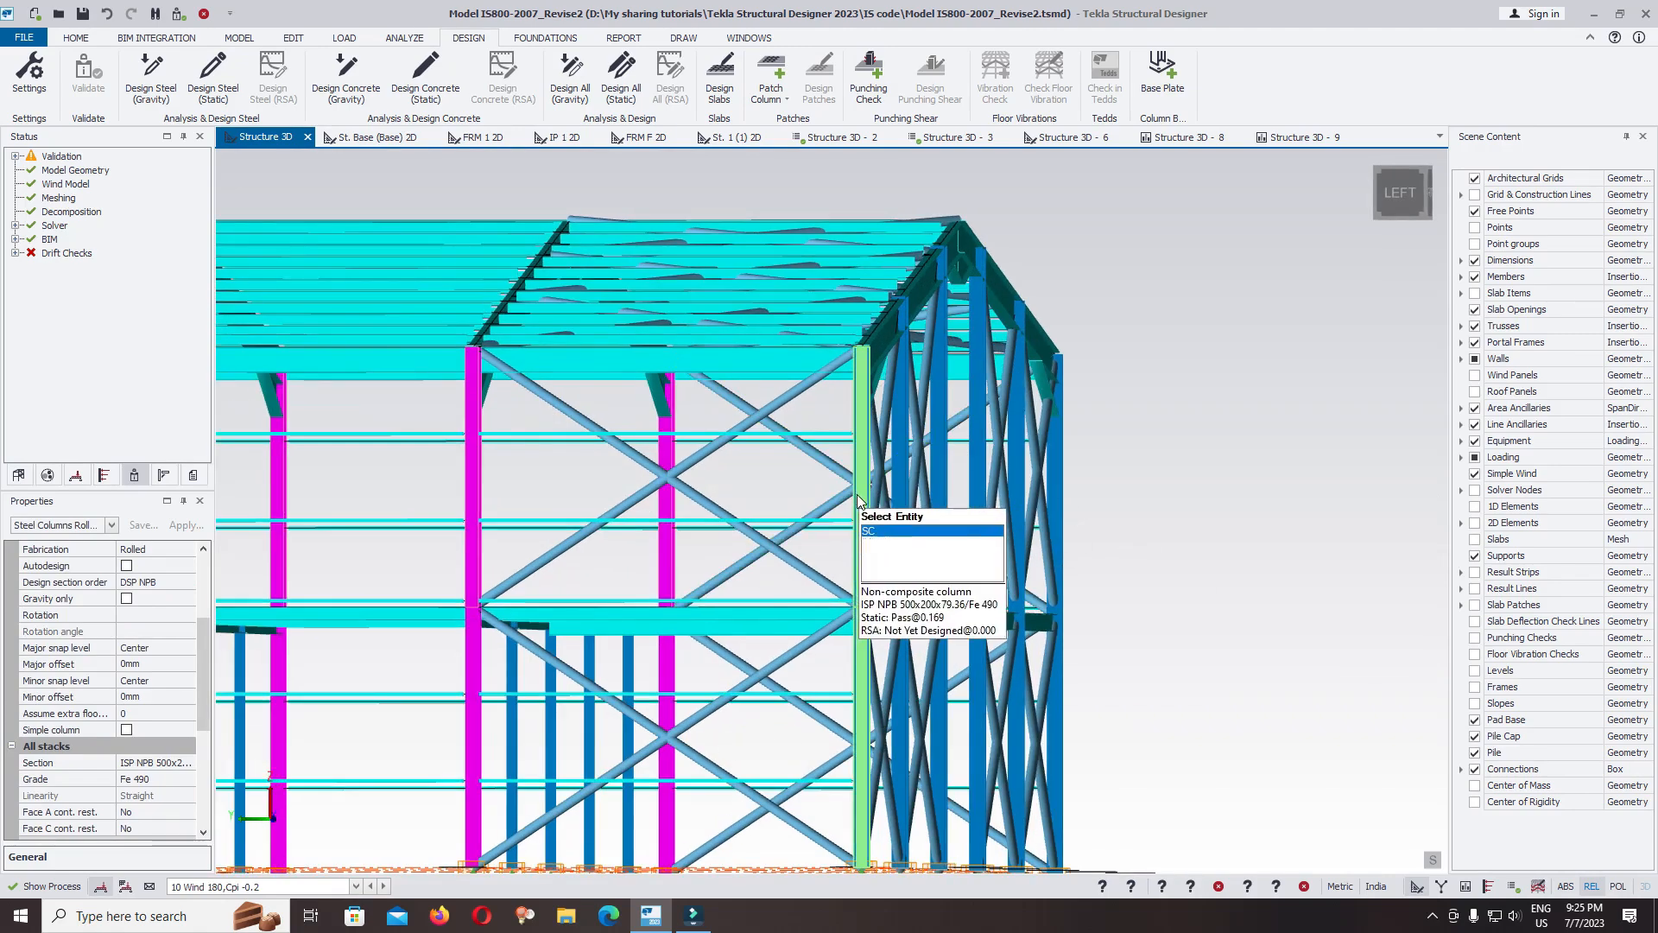
scroll(1263, 433, down, 5)
scroll(561, 596, down, 2)
right_drag(666, 555, 635, 535)
scroll(489, 488, up, 3)
middle_drag(465, 445, 597, 450)
scroll(557, 454, up, 3)
drag(558, 416, 507, 438)
middle_drag(539, 444, 915, 444)
right_drag(596, 417, 635, 474)
click(642, 467)
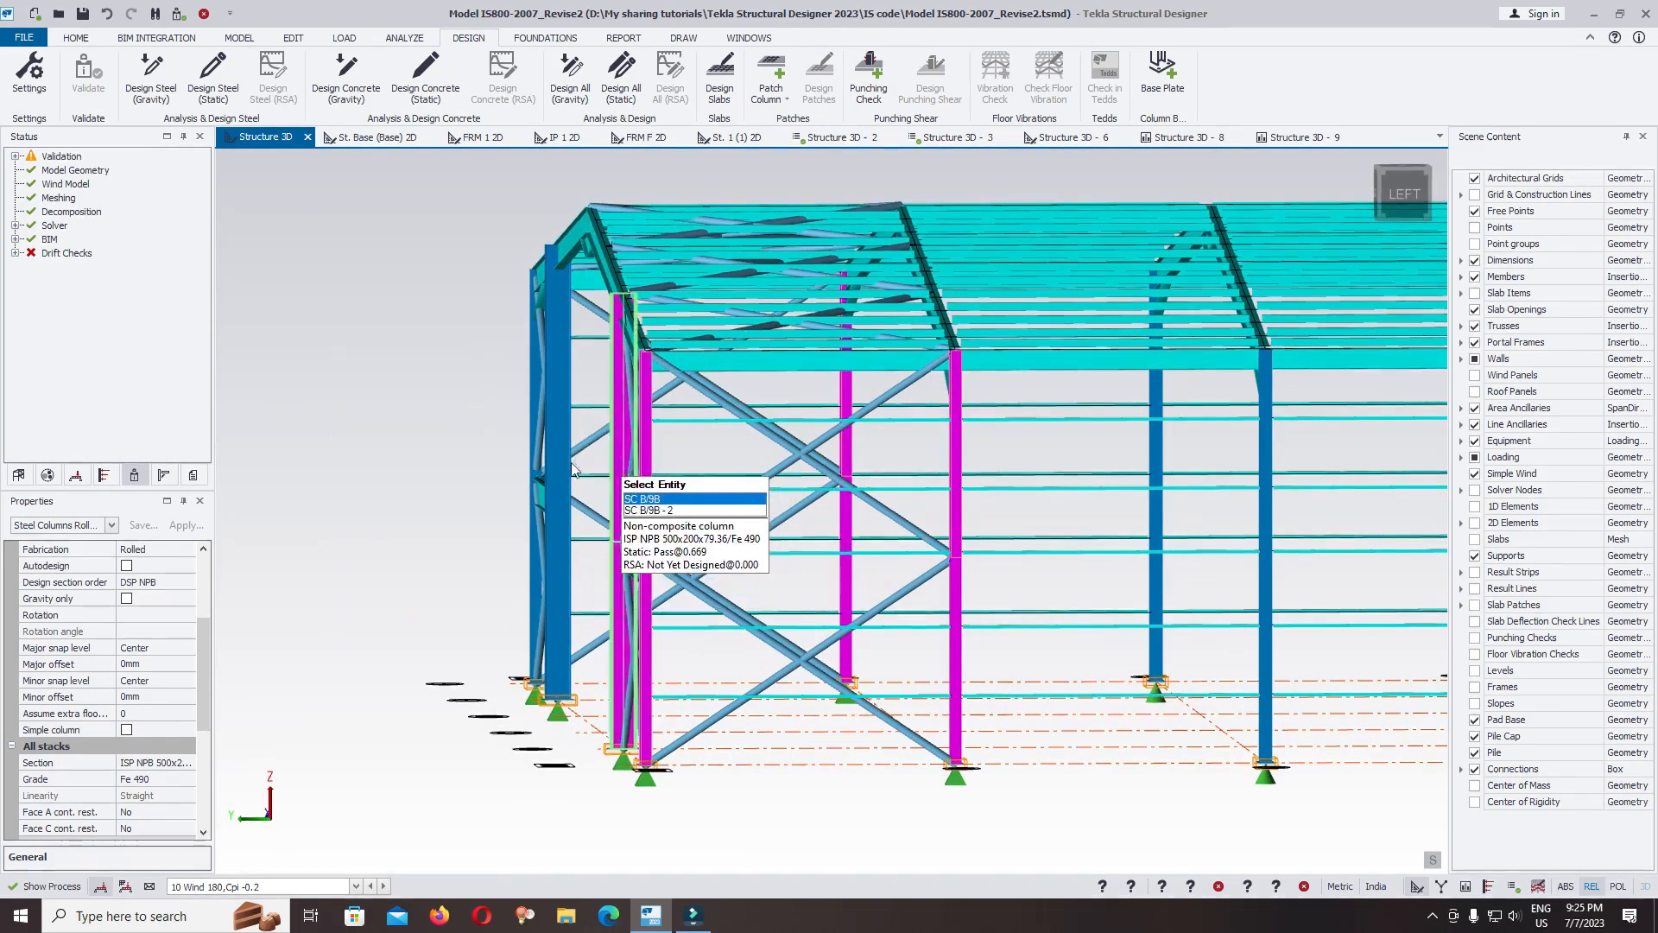
click(620, 464)
click(560, 441)
click(534, 430)
Add all six columns of the front gable wall on grid line 1 to the selection.
scroll(363, 439, down, 3)
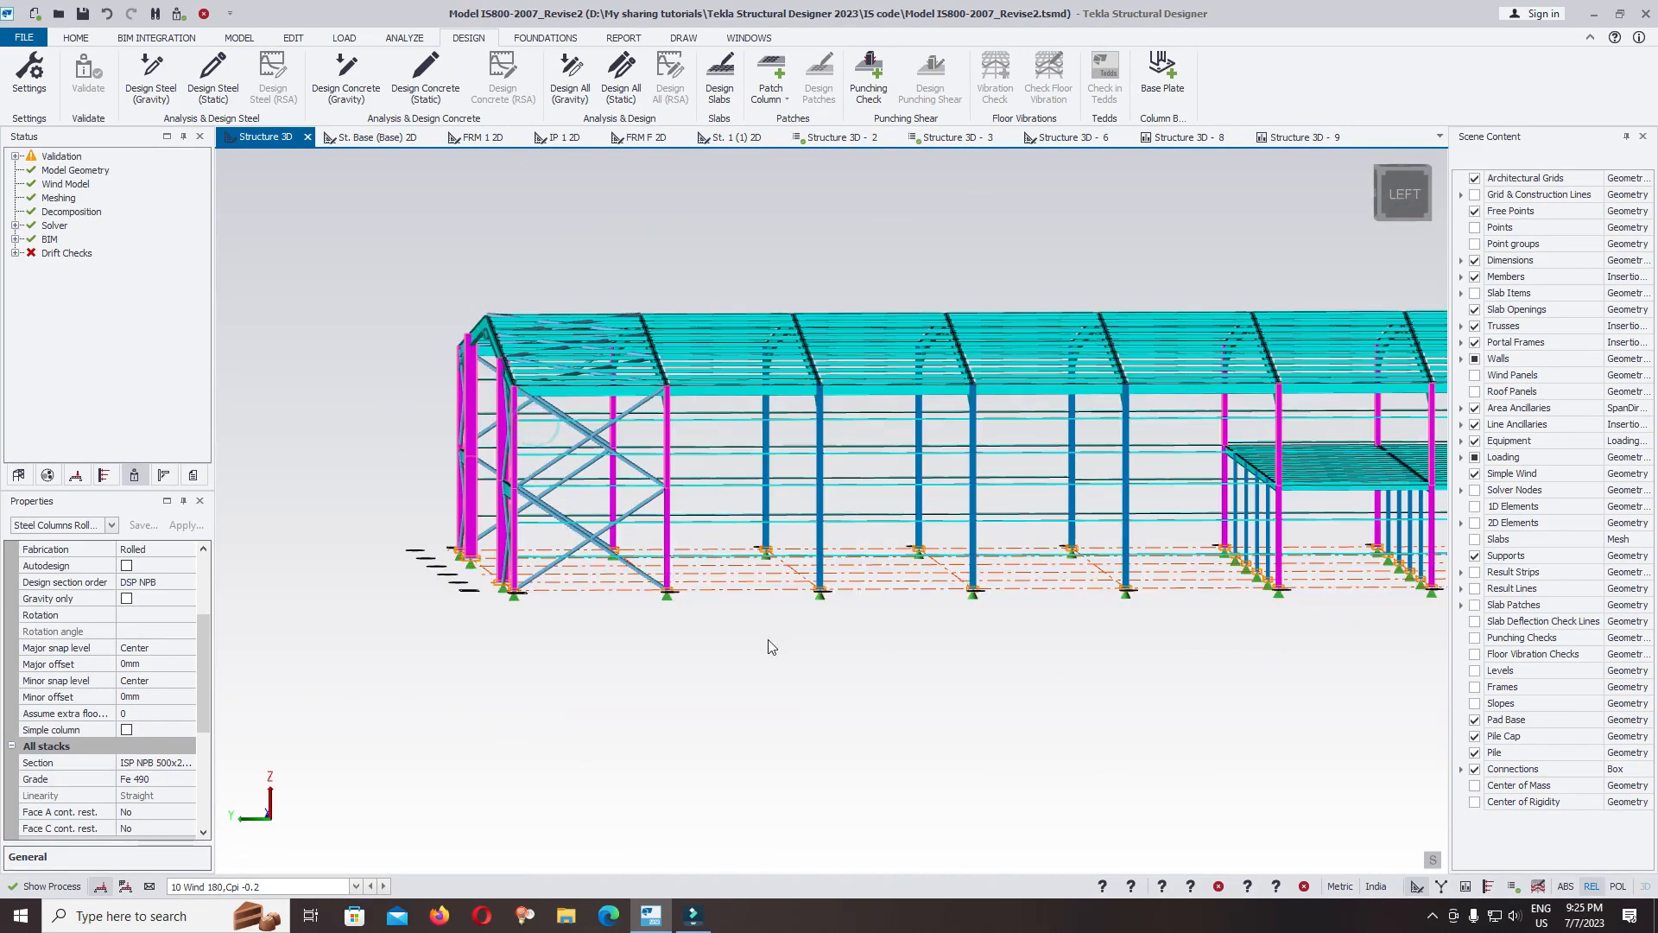
right_drag(768, 641, 764, 661)
scroll(552, 484, down, 3)
scroll(1230, 527, up, 3)
right_drag(1230, 526, 976, 509)
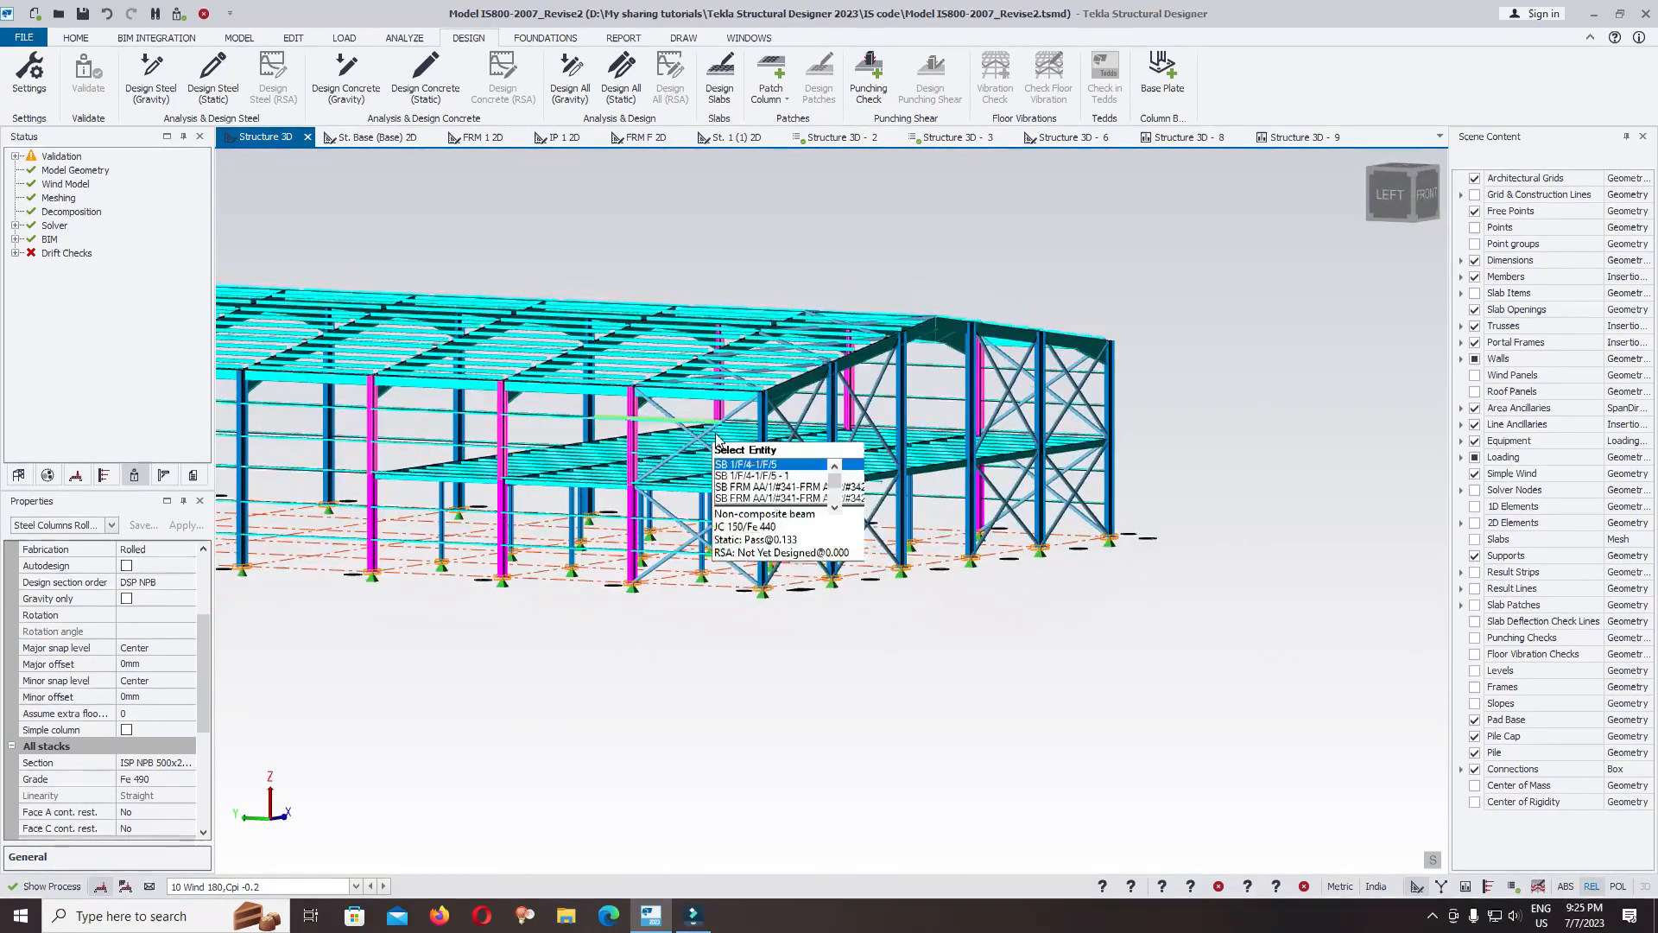
click(759, 447)
click(831, 421)
click(894, 419)
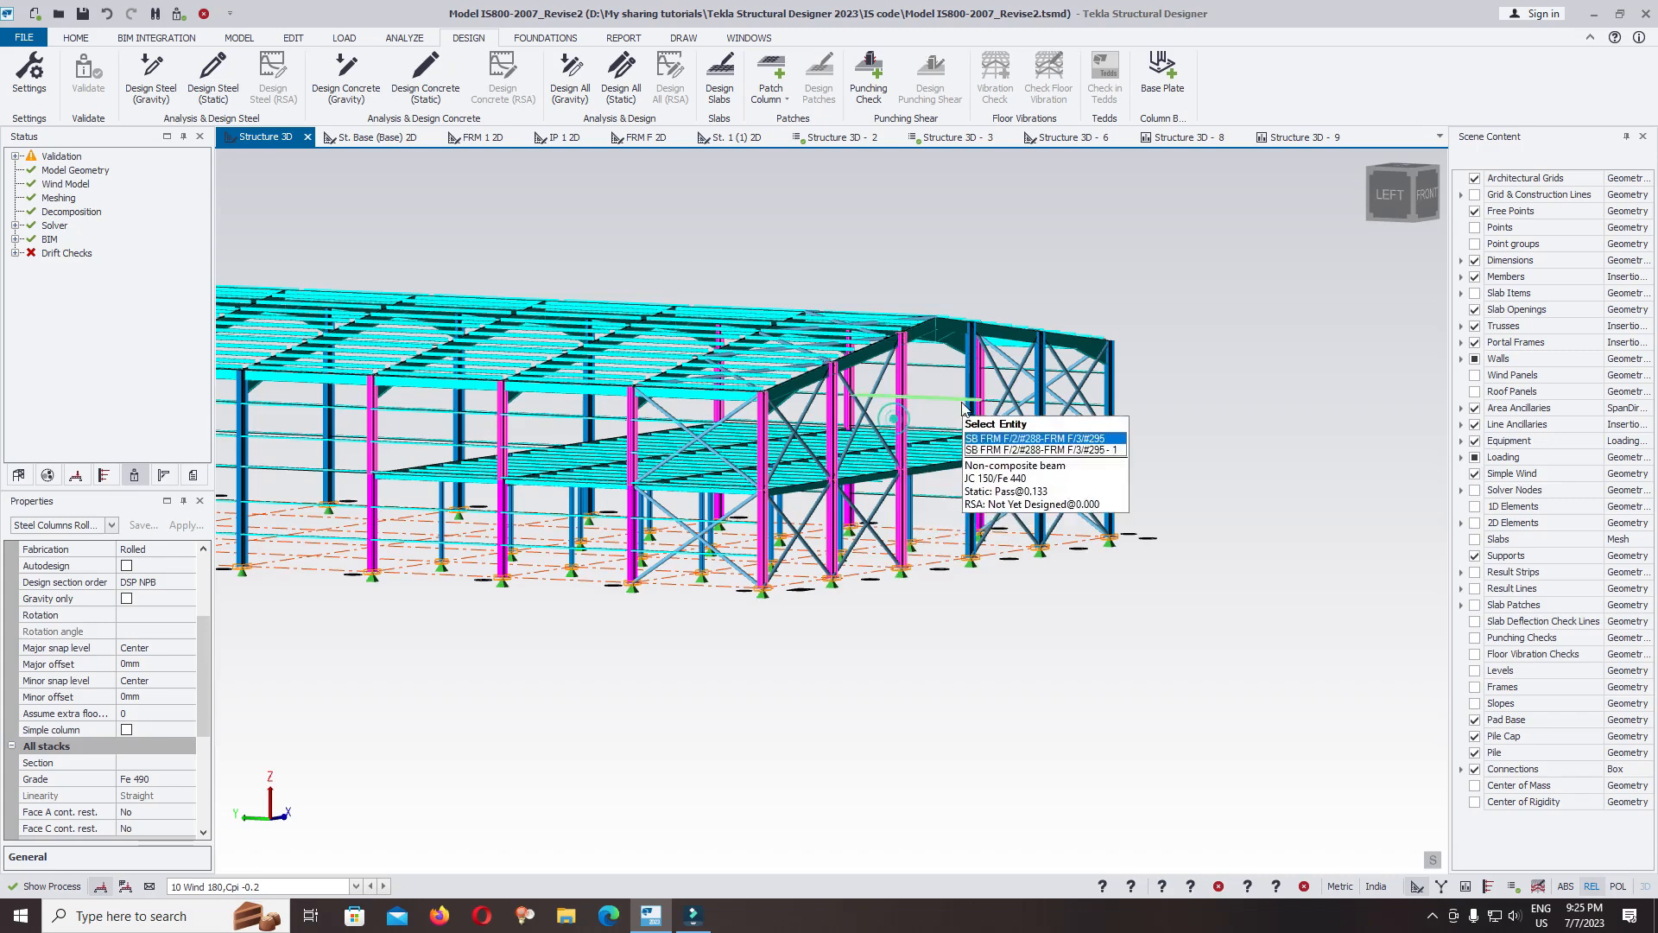
click(987, 399)
click(1041, 350)
click(1111, 399)
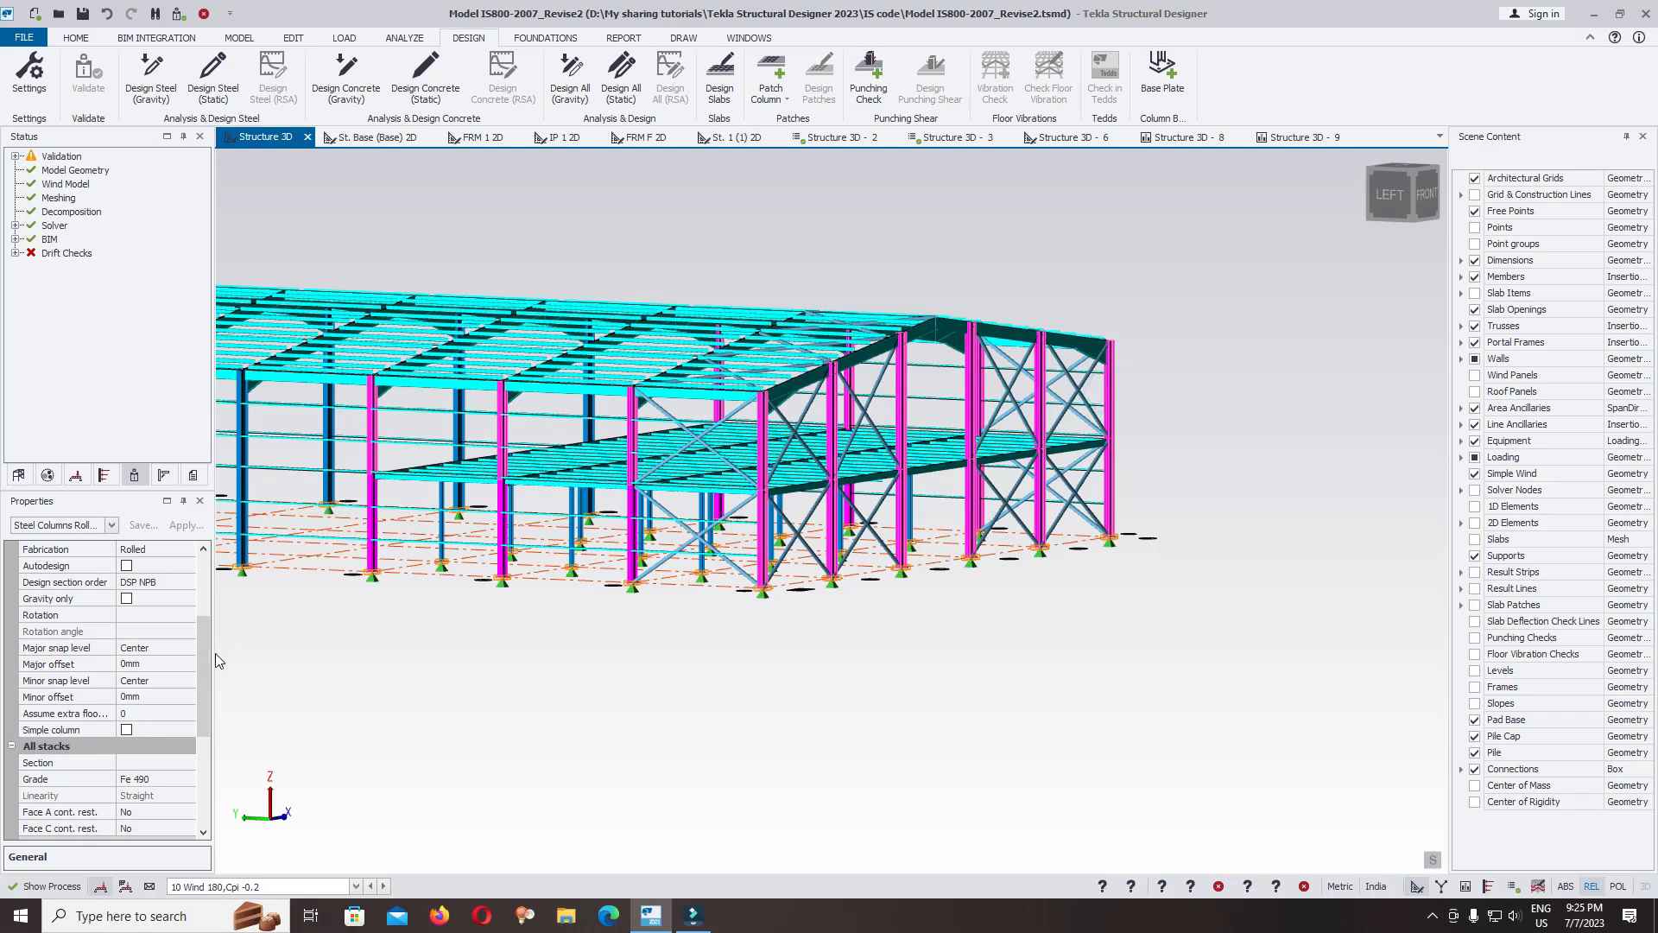
Set the steel grade of all the selected columns to Fe 440.
scroll(204, 658, down, 3)
click(185, 665)
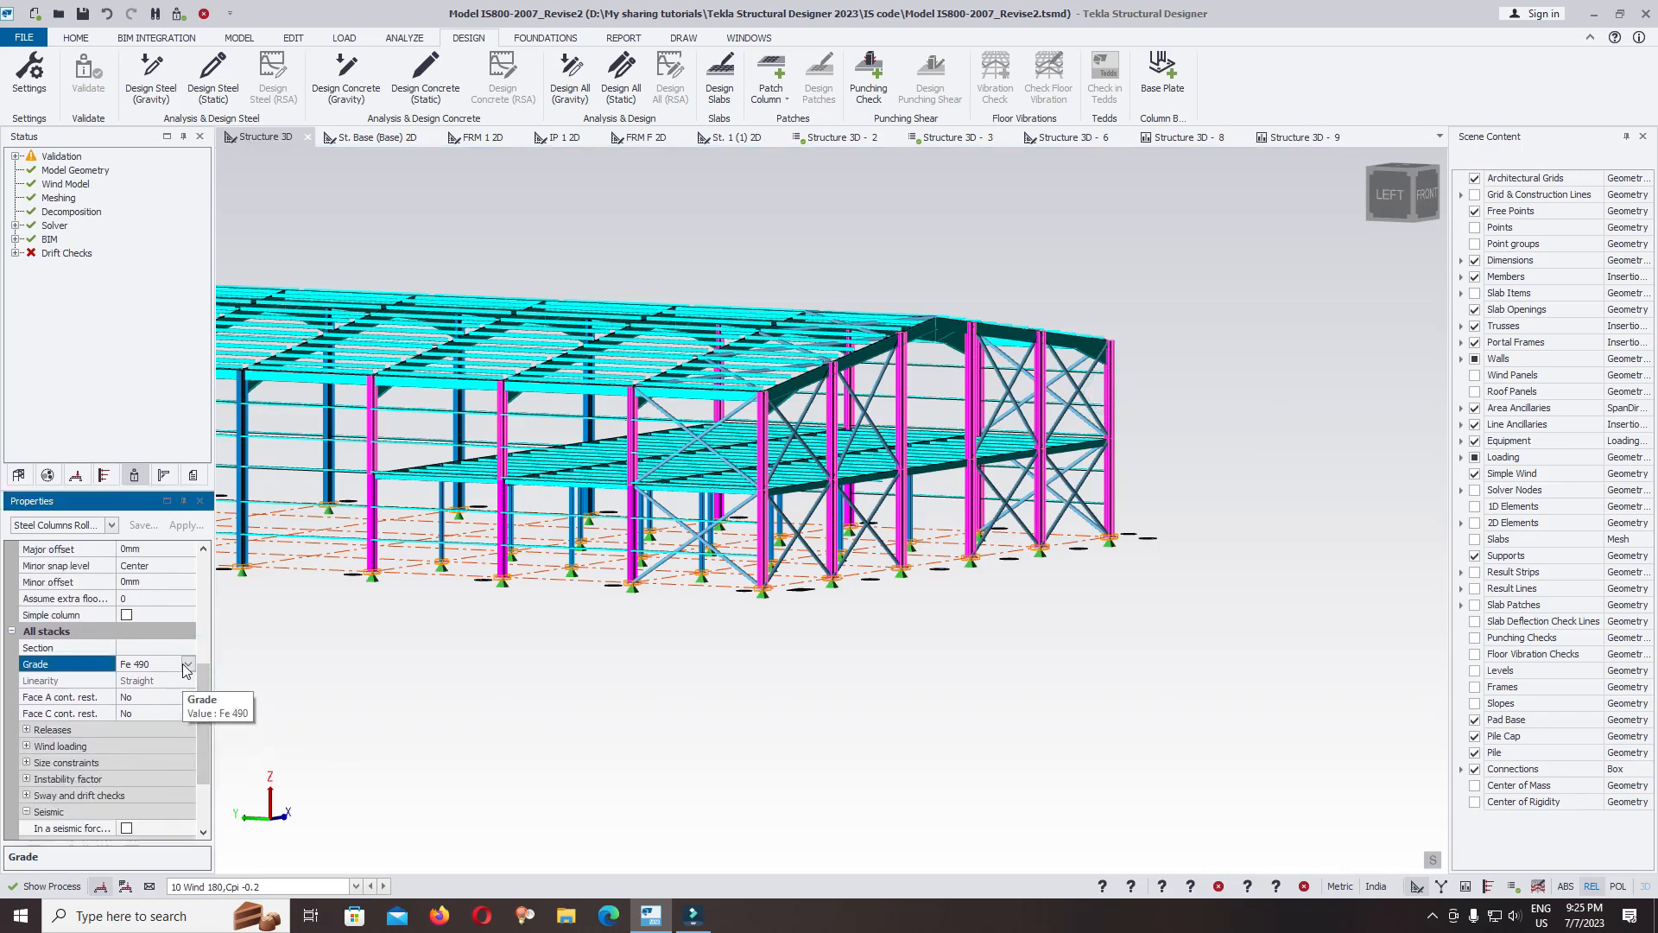
click(187, 665)
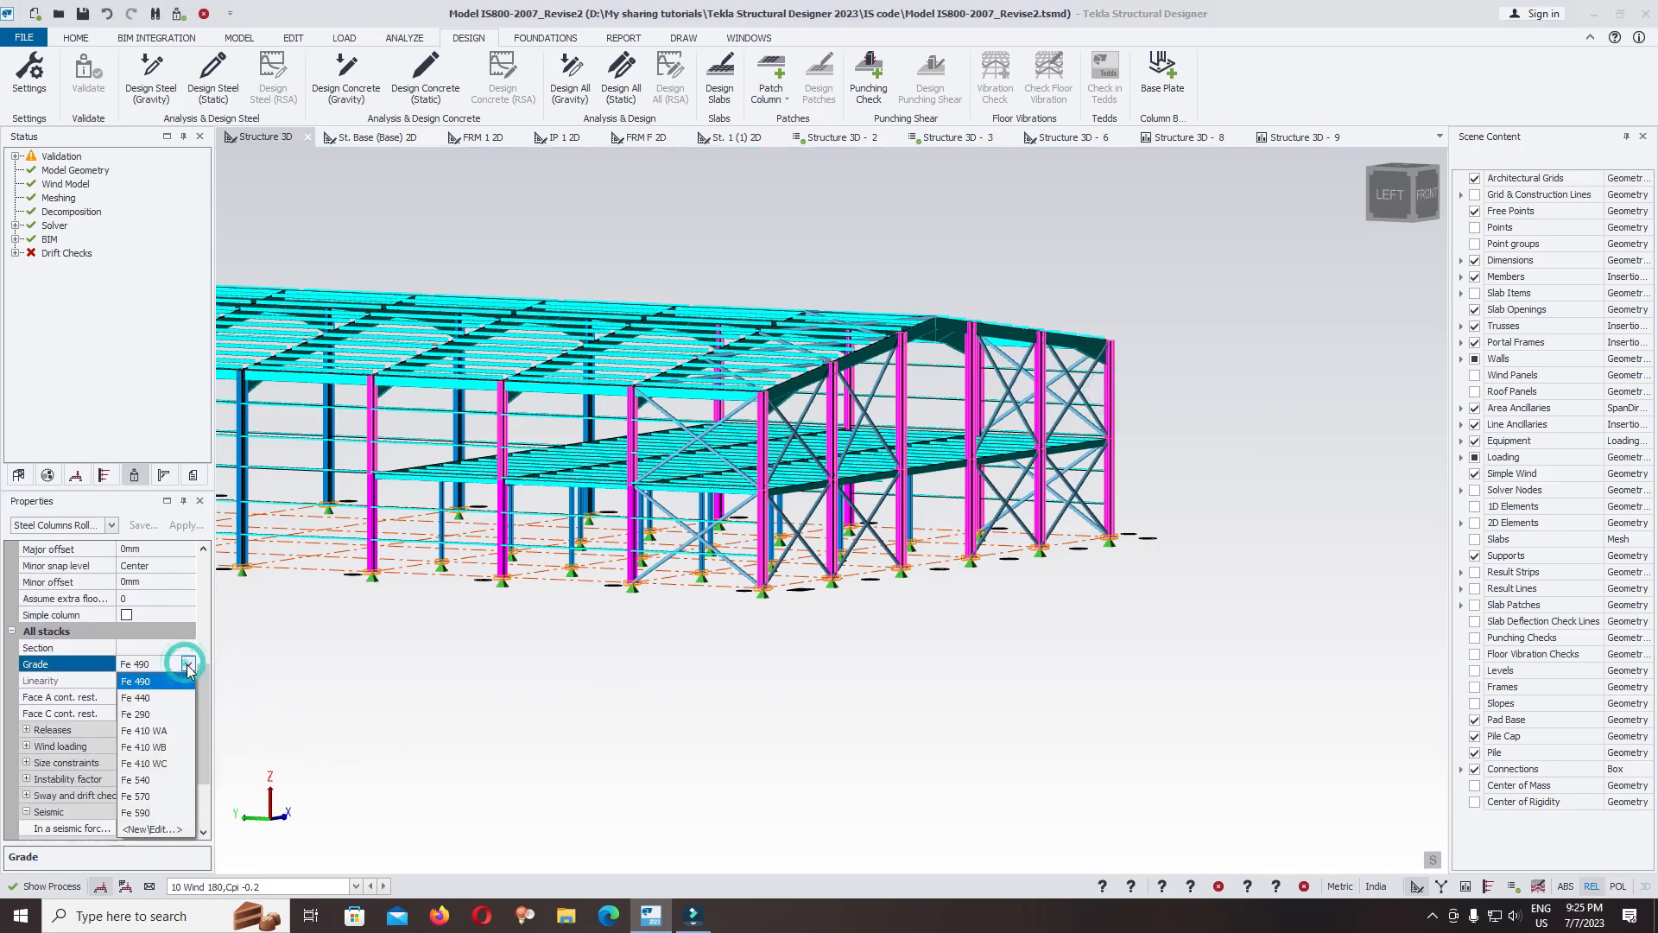
click(150, 699)
Check the section and grade of the side-wall columns on grid lines 5, 6 and 7, and clear the selection.
scroll(1149, 593, down, 4)
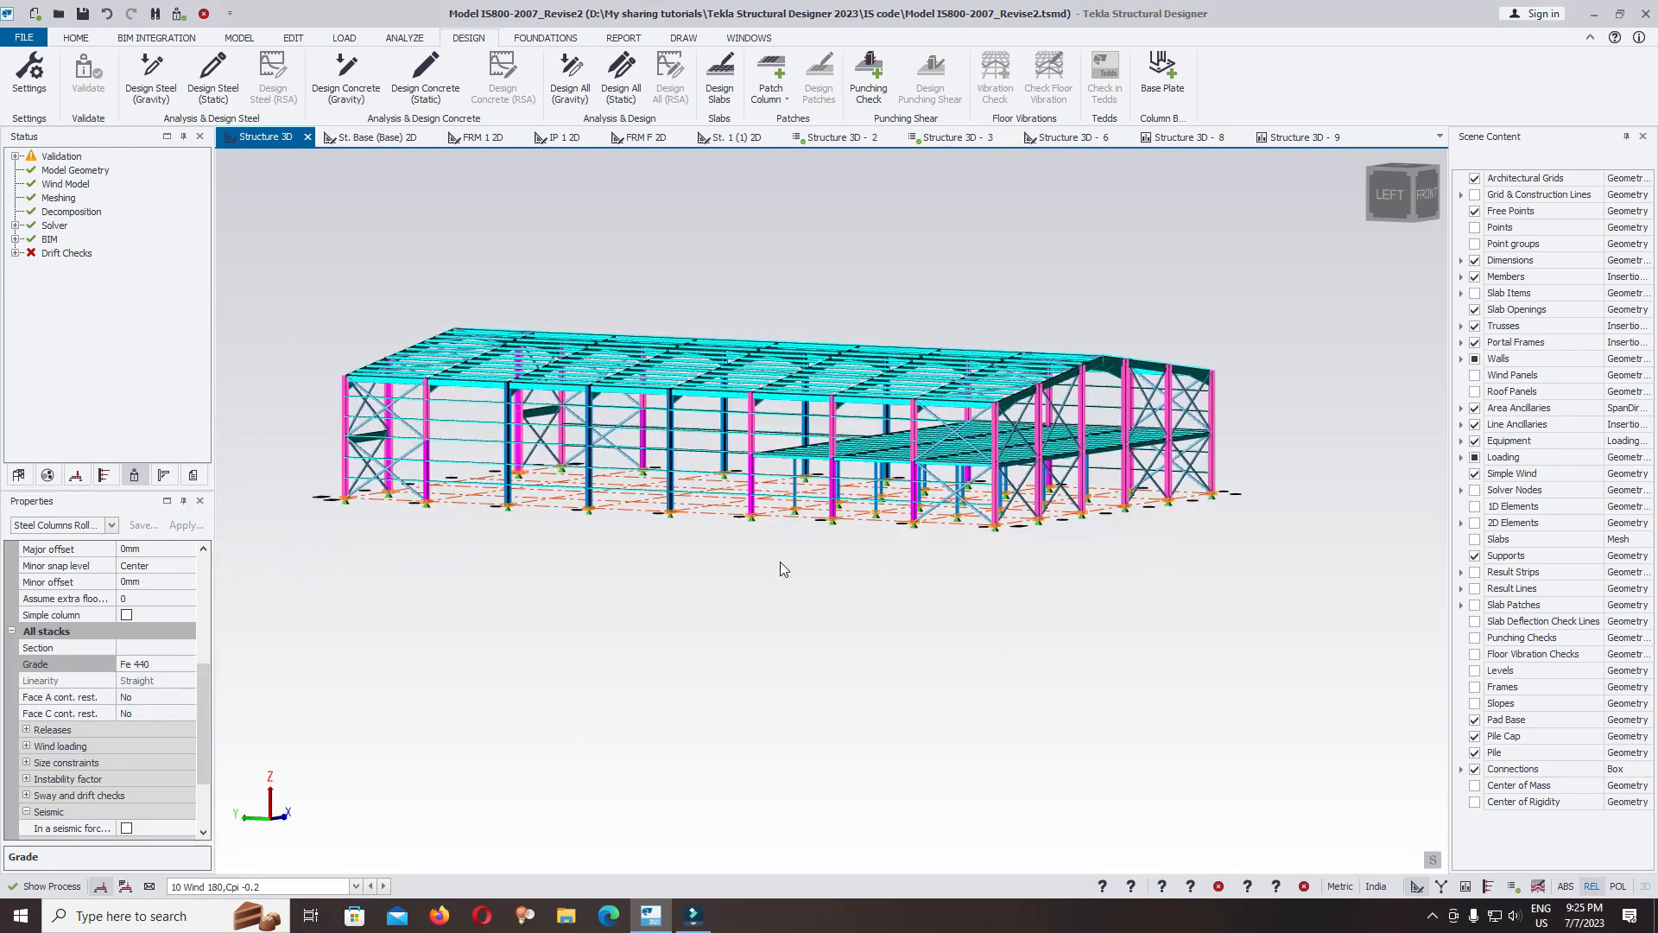
right_drag(589, 499, 797, 495)
scroll(748, 573, up, 4)
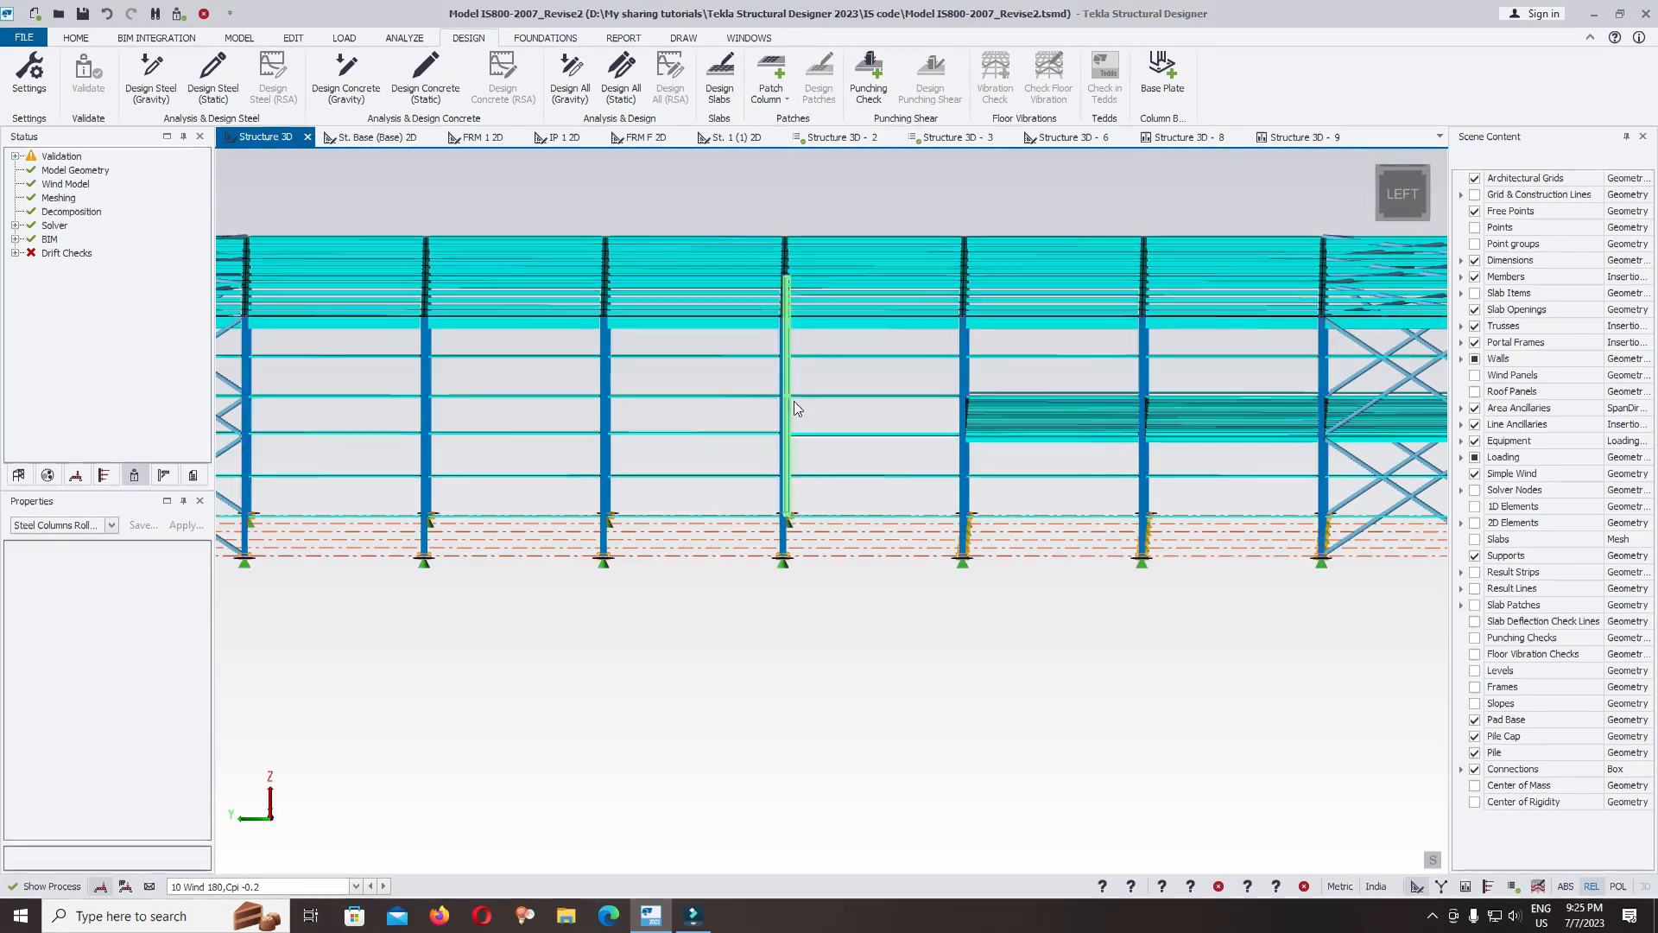
drag(820, 380, 355, 386)
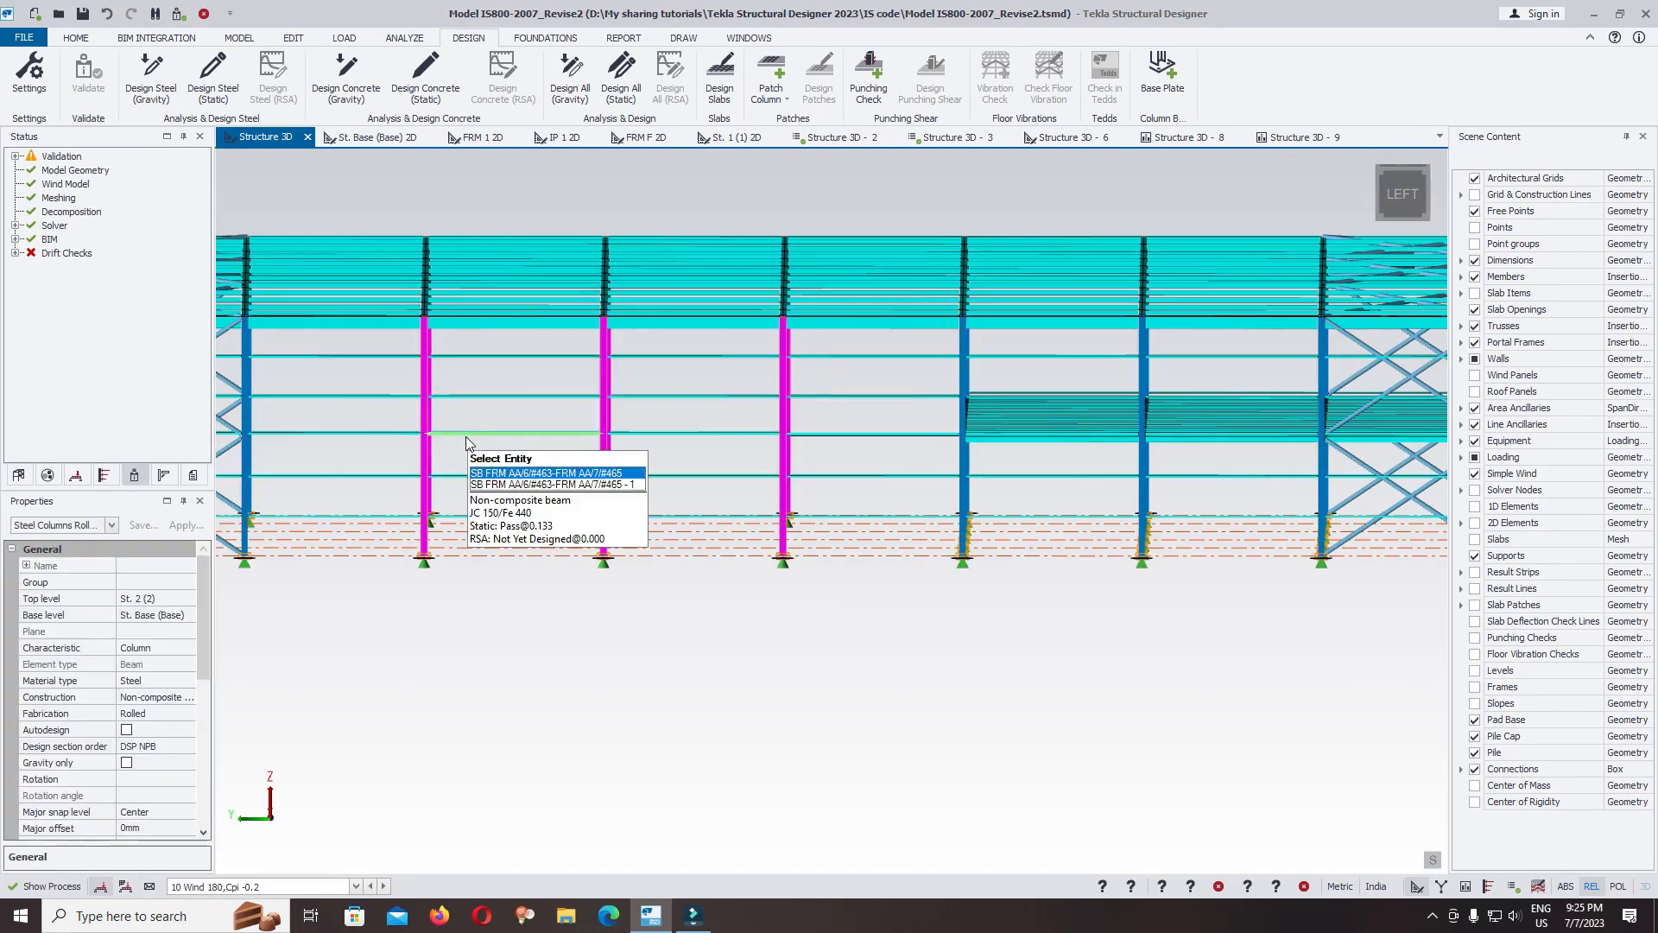
drag(200, 646, 194, 734)
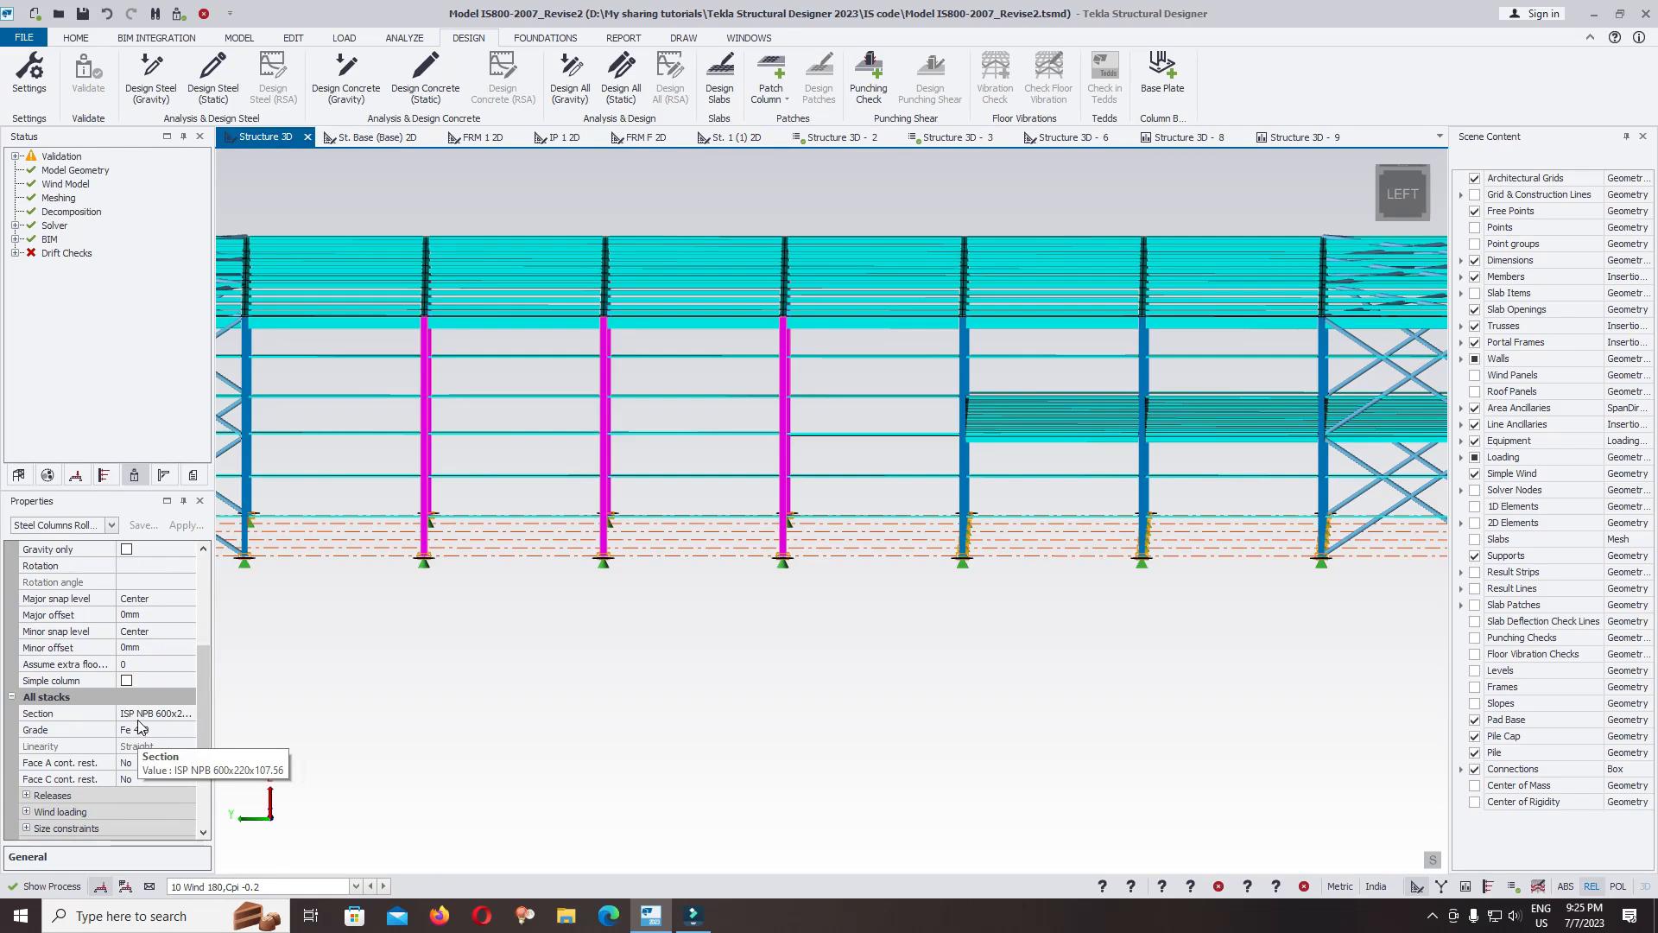
click(184, 717)
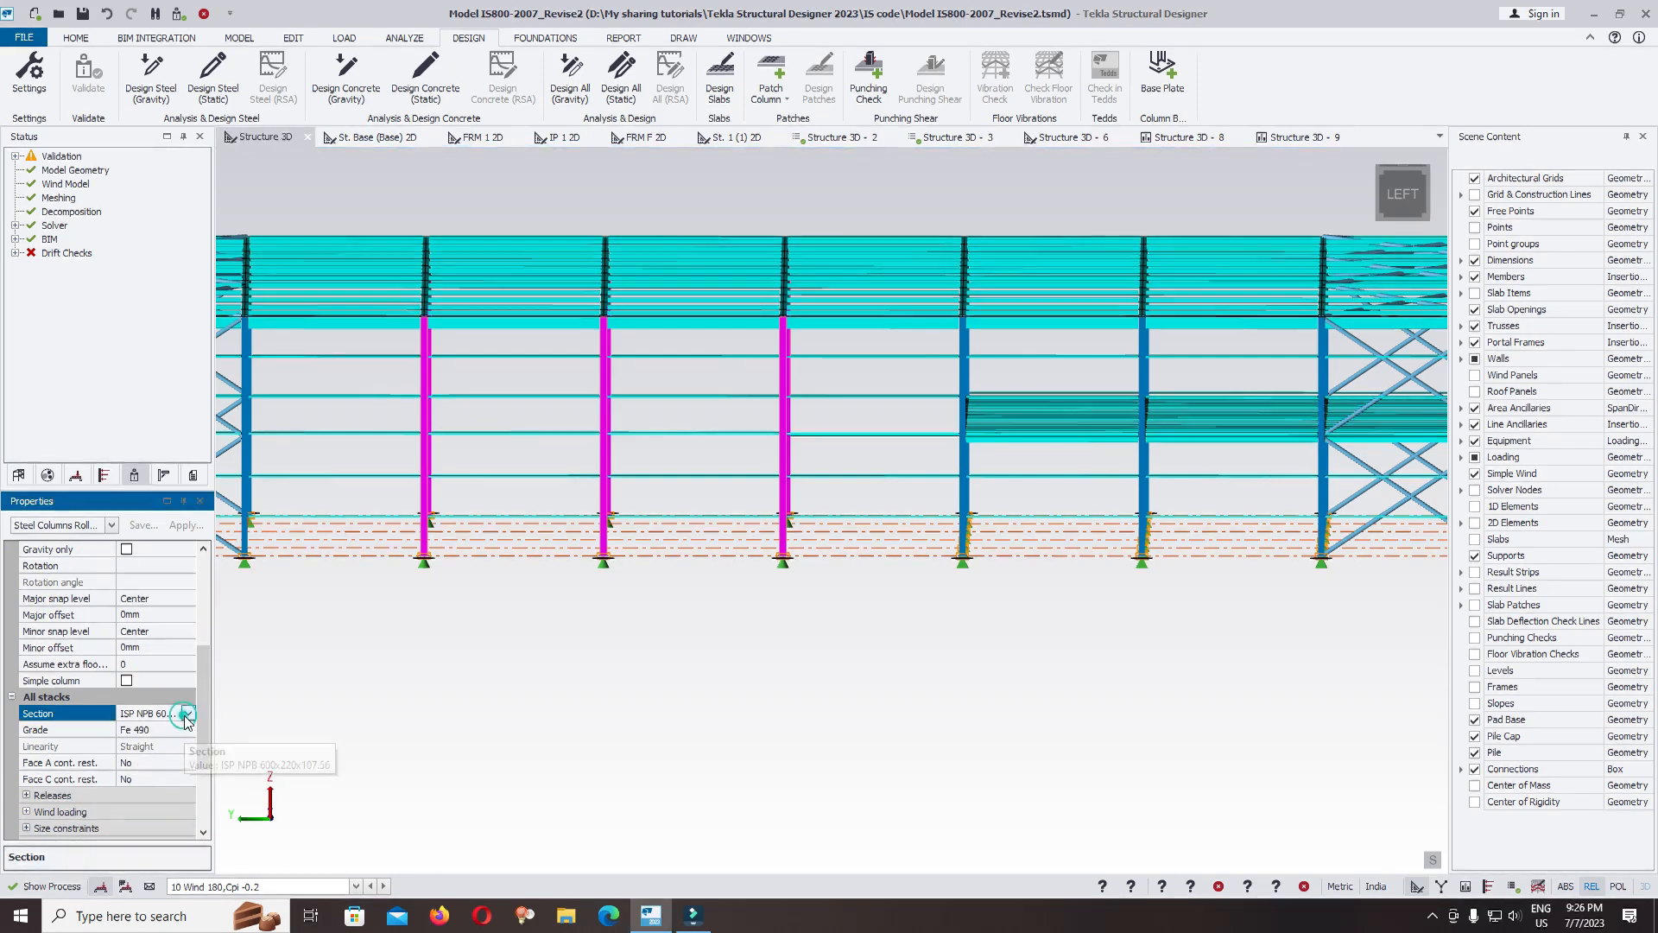
click(185, 715)
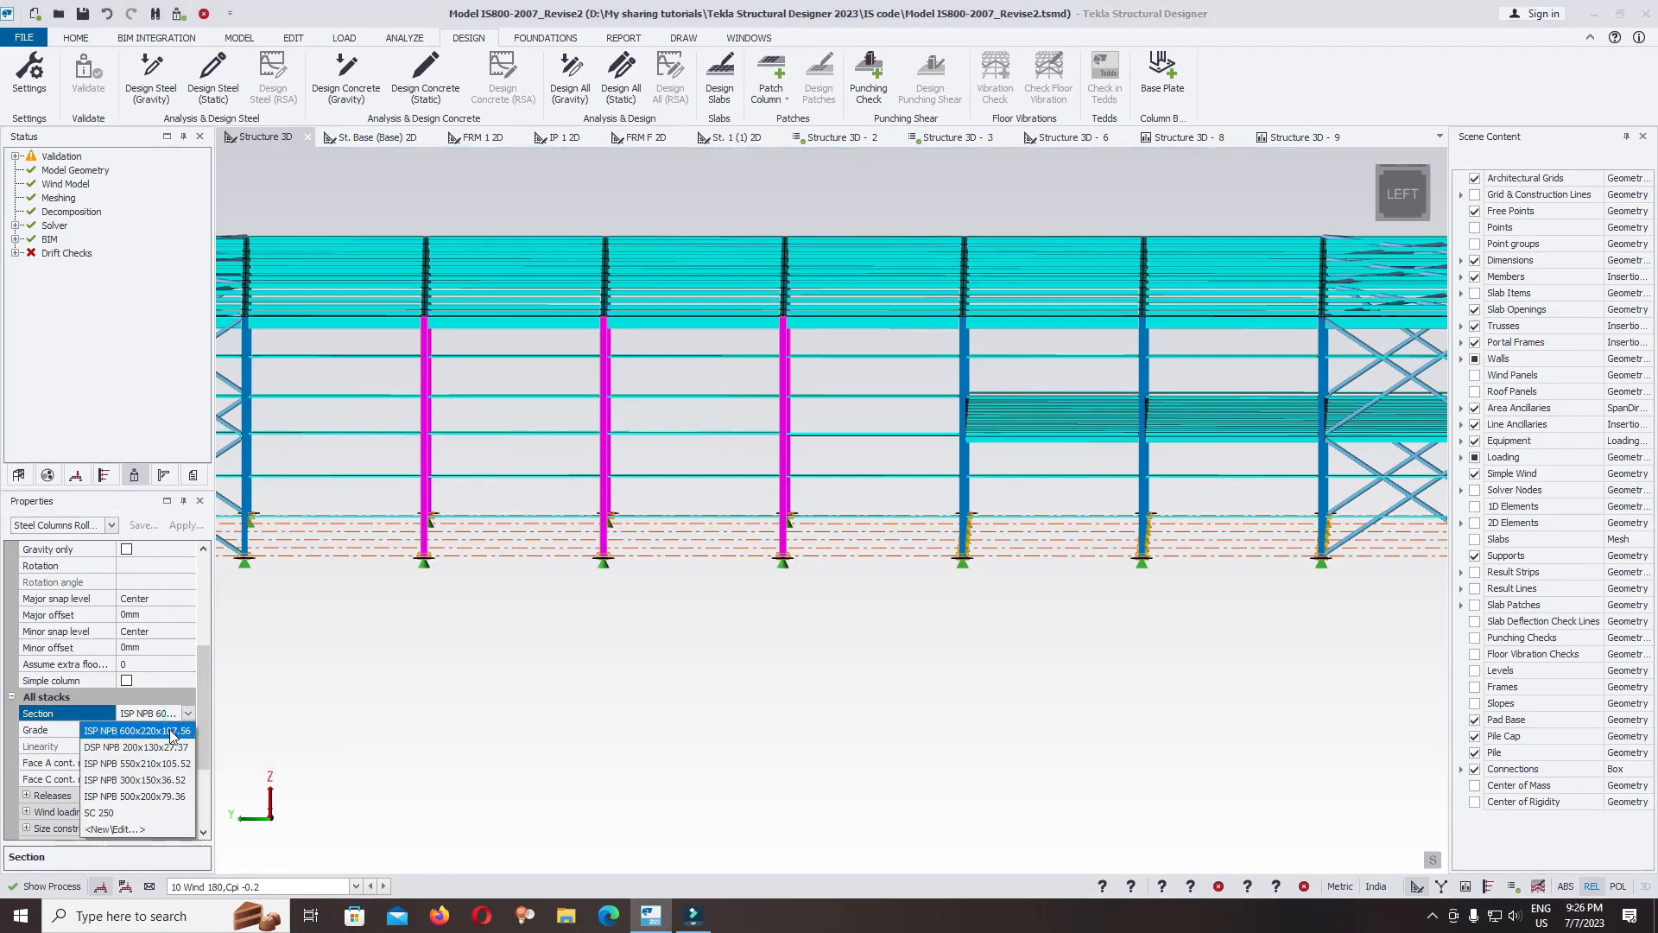
key(Escape)
scroll(926, 594, down, 2)
right_drag(926, 593, 818, 713)
key(Escape)
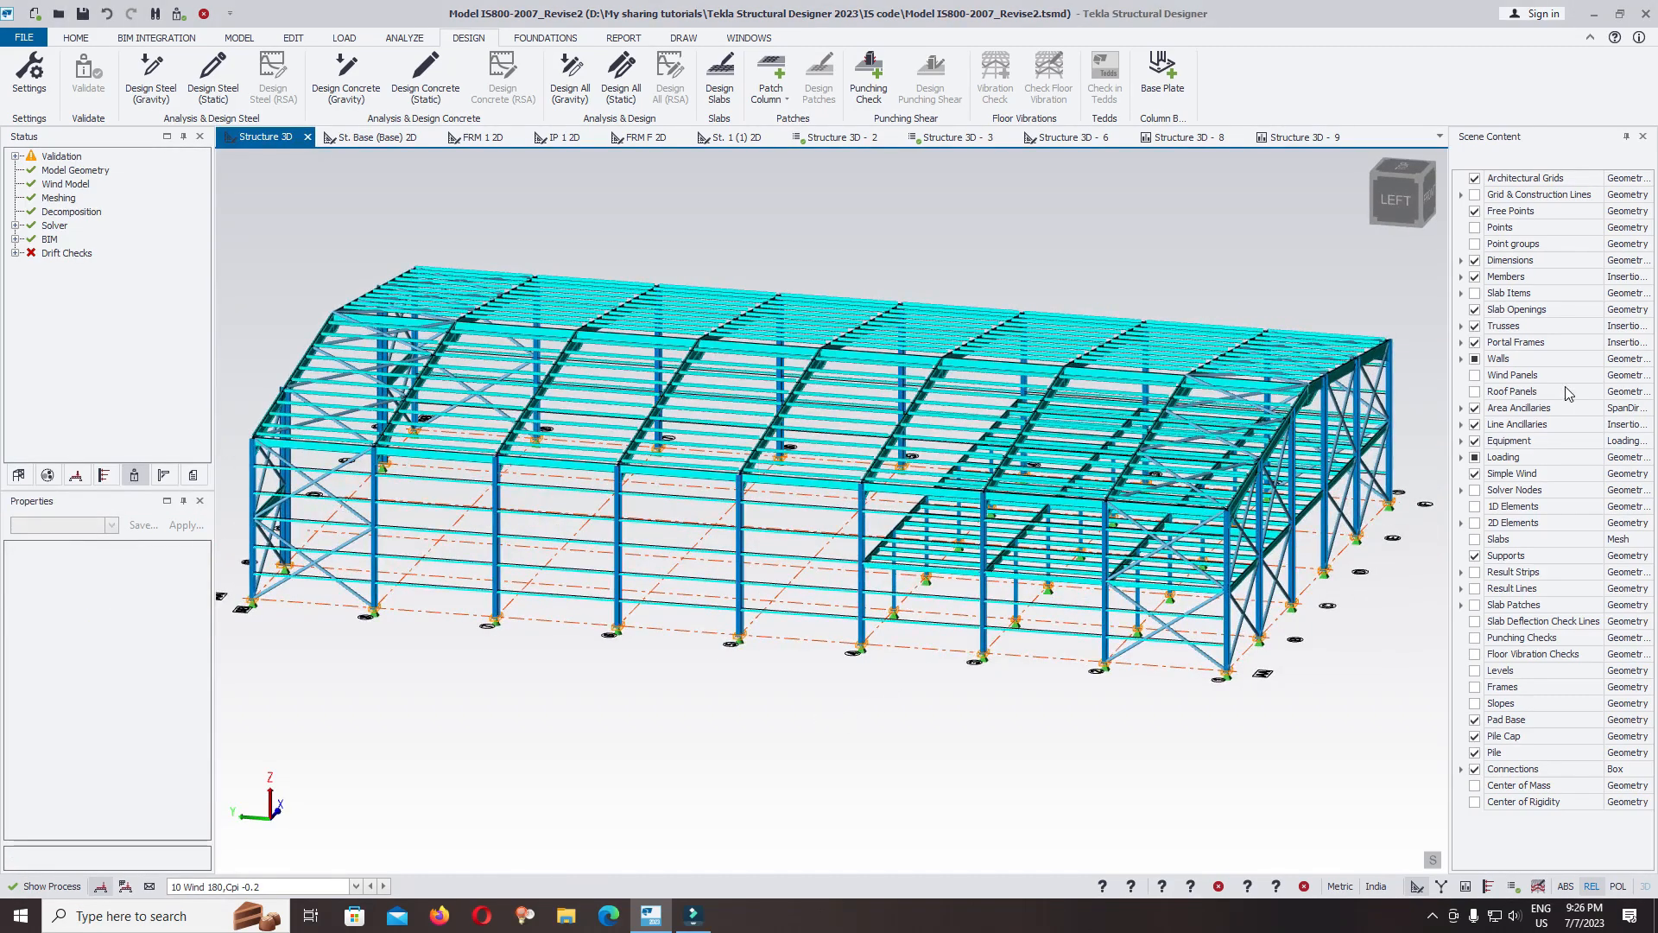
Show the wind panels and roof panels in the 3D view of the building.
click(1476, 375)
click(1475, 391)
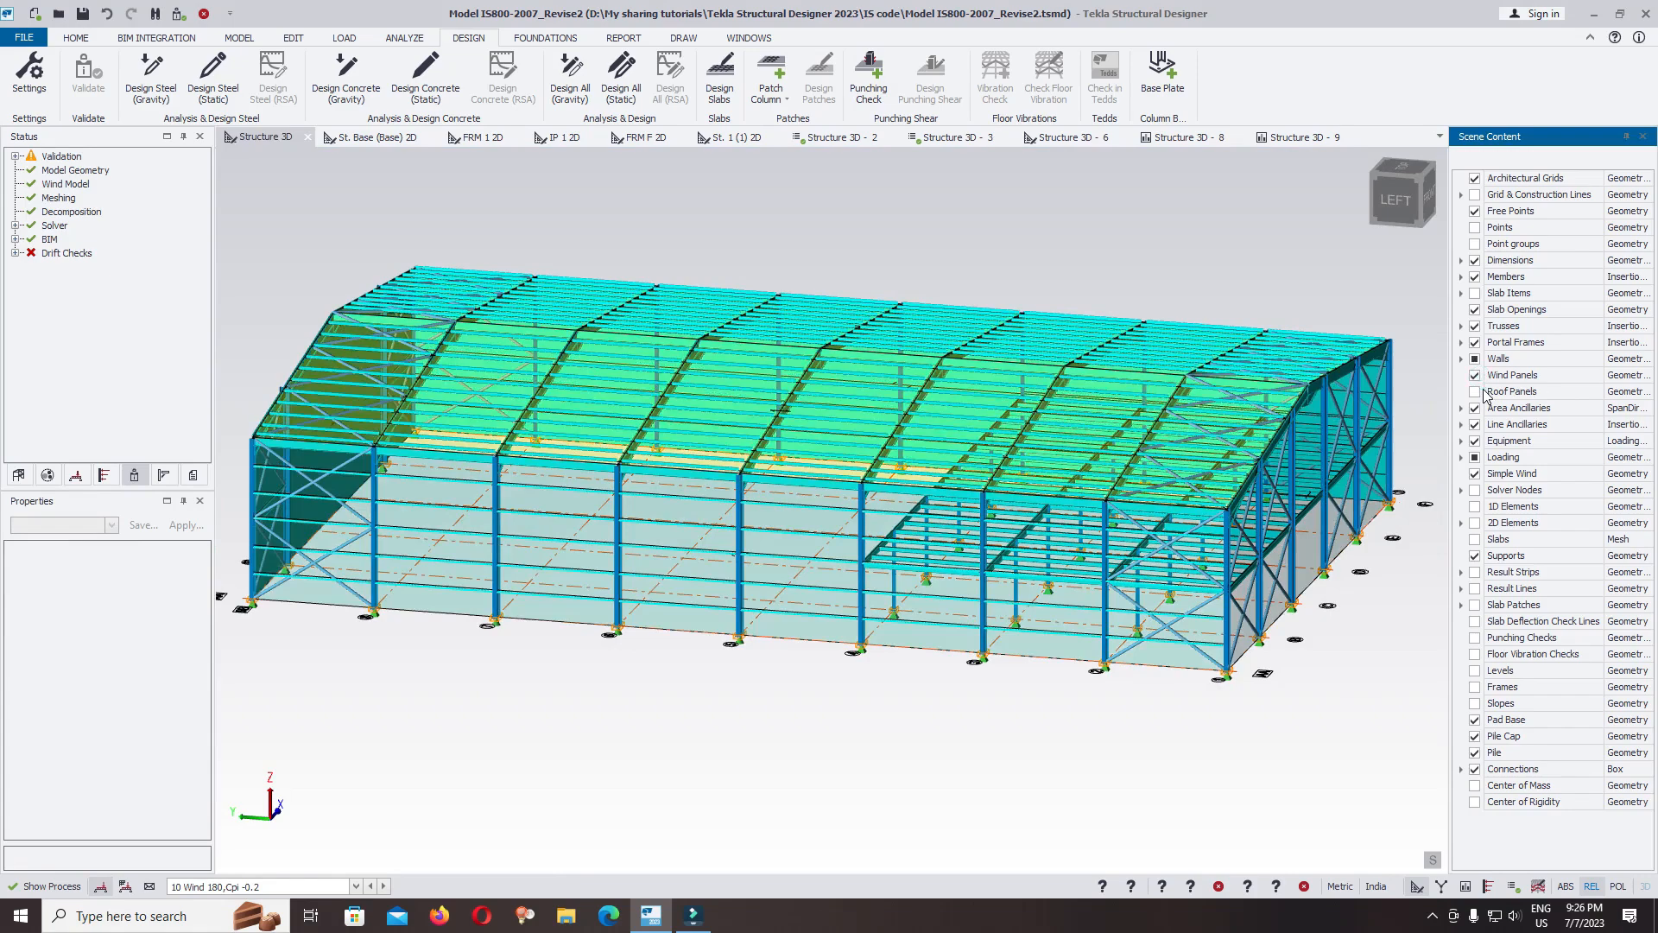
scroll(1052, 645, down, 3)
right_drag(1049, 638, 805, 765)
scroll(724, 622, up, 2)
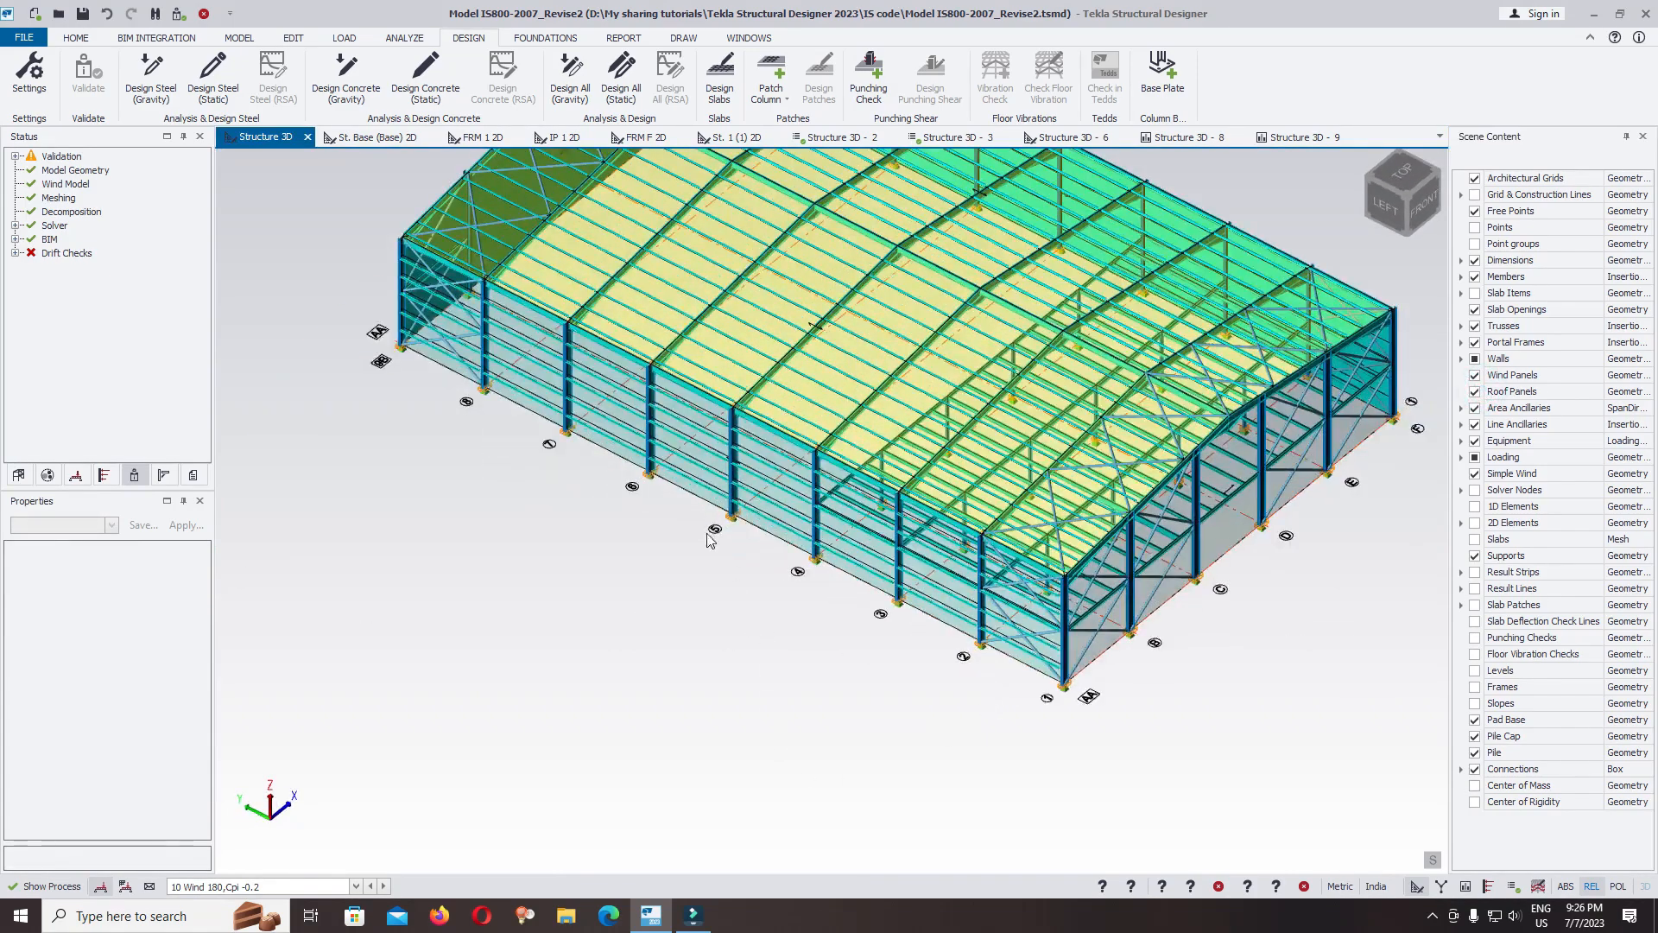
Set the side-wall wind panel in plane FRM AA to decompose to Members.
click(689, 491)
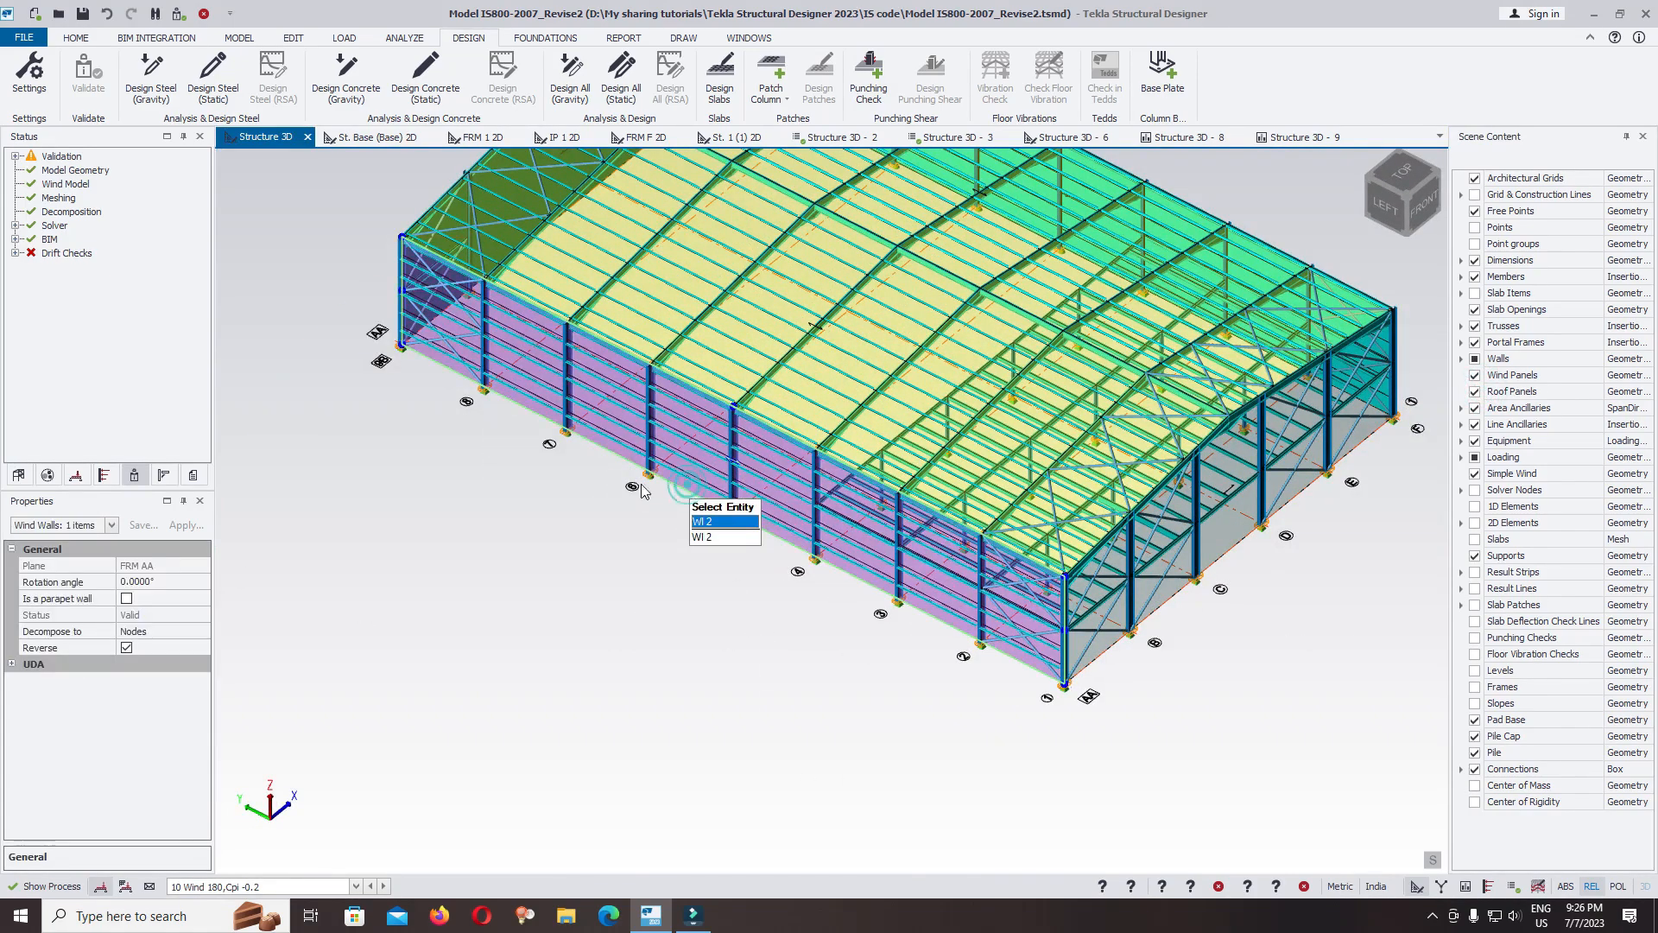
click(138, 632)
click(200, 631)
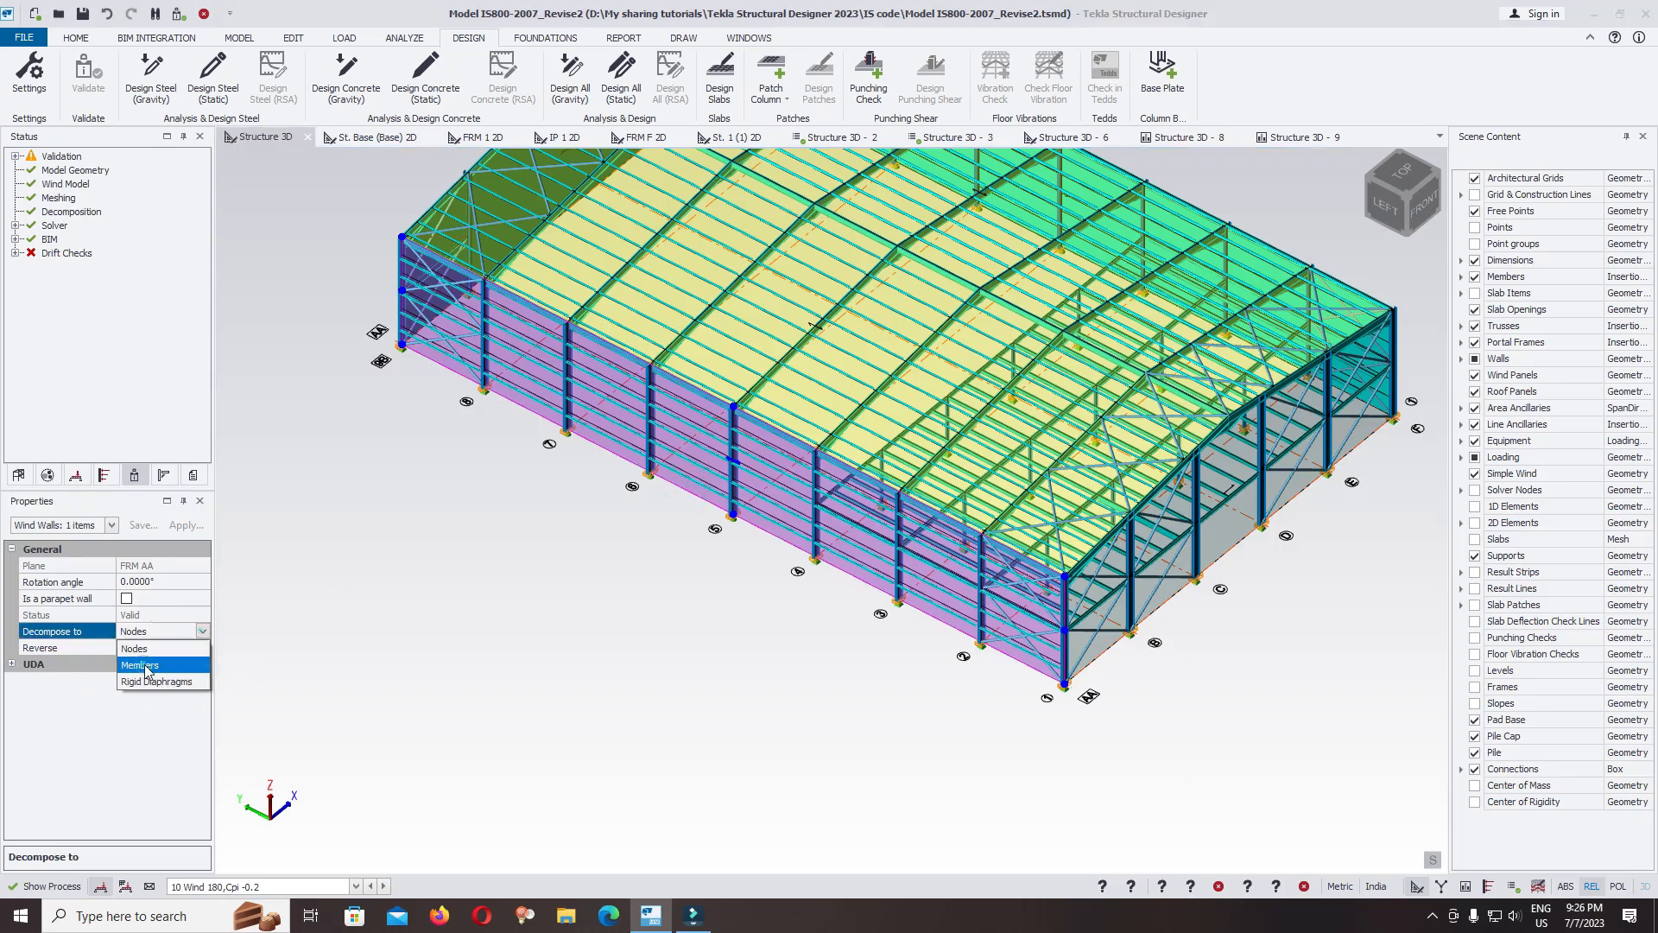
click(141, 665)
scroll(722, 458, up, 5)
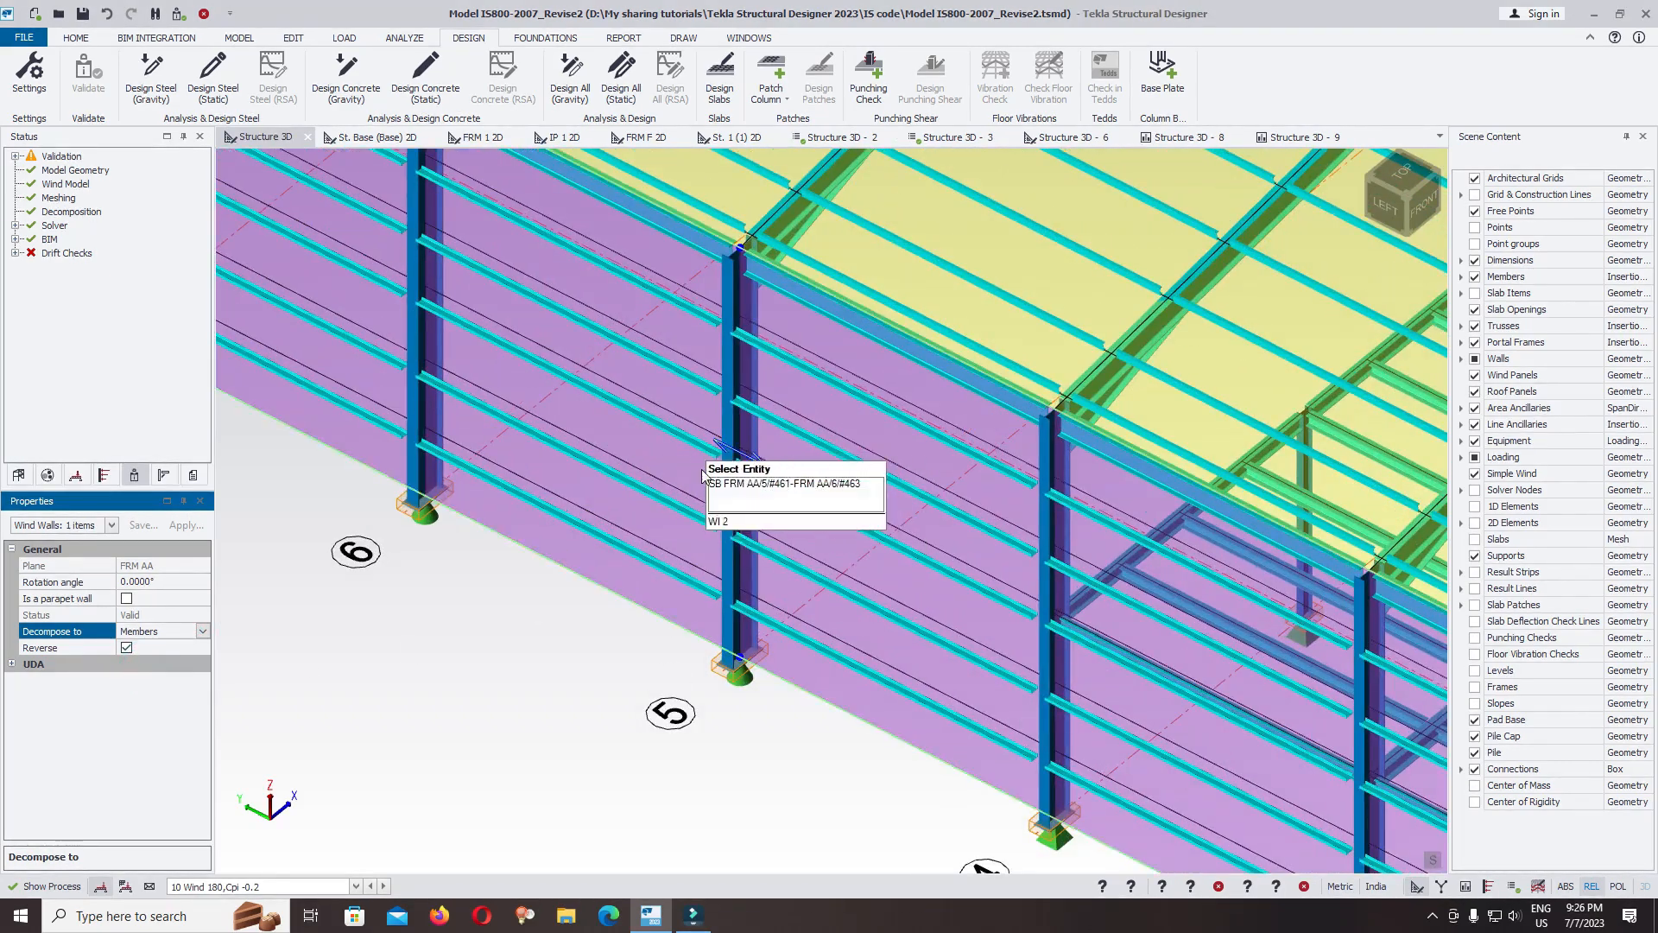
Set the gable wind panel in plane FRM 1 to decompose to Members.
scroll(696, 501, down, 2)
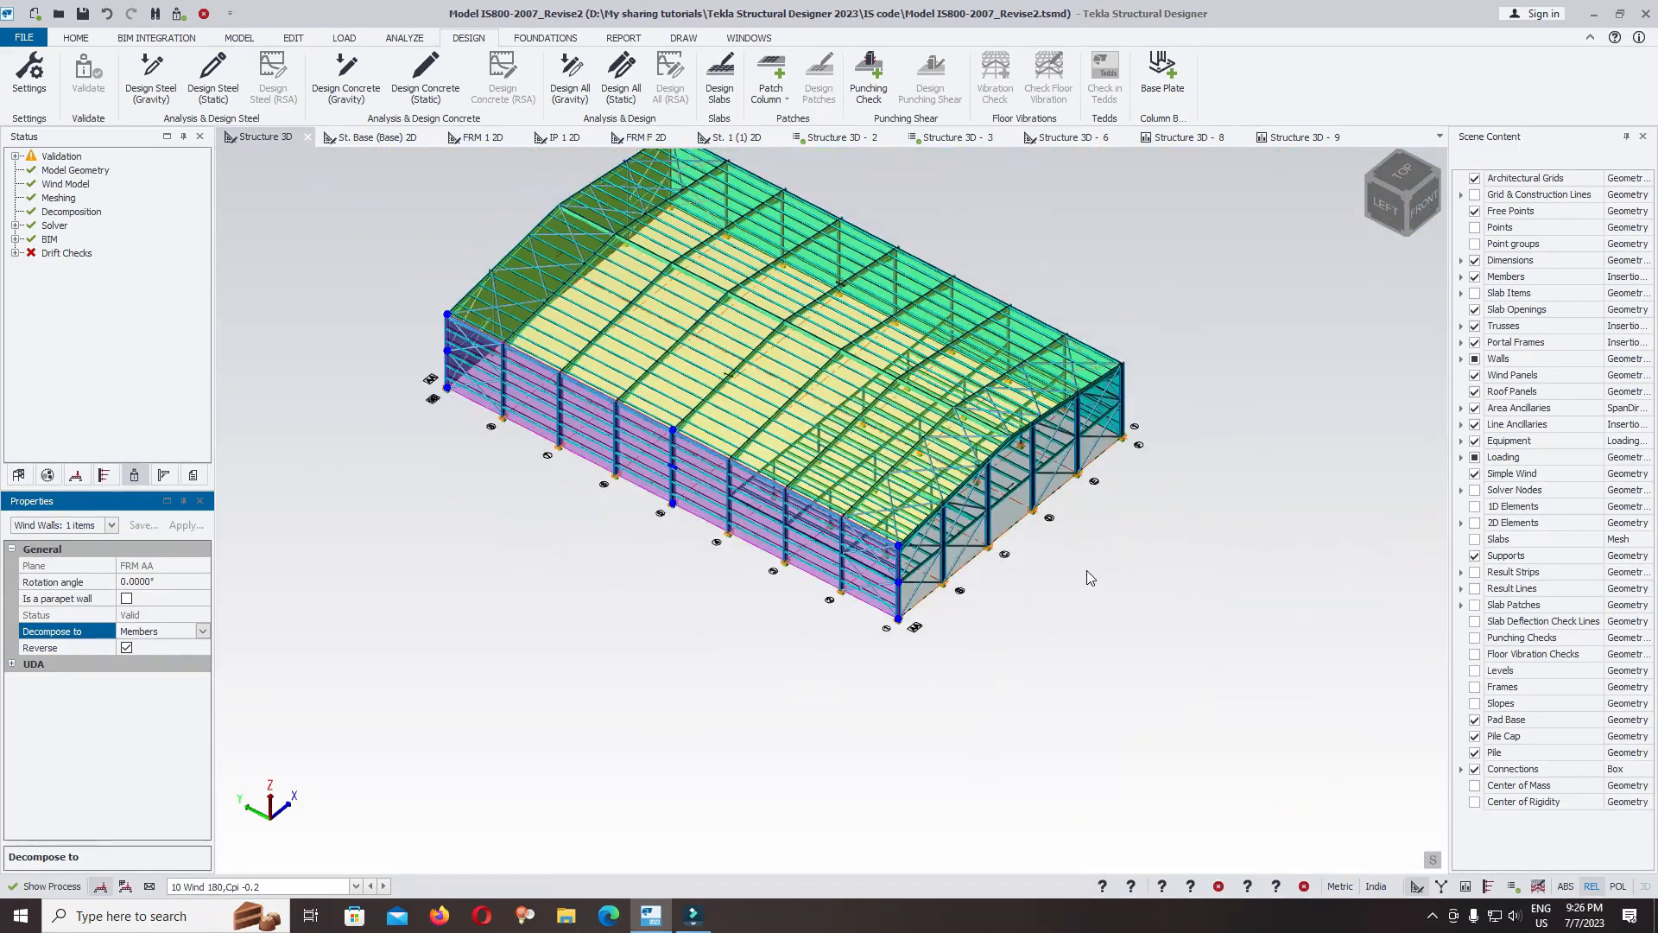
middle_drag(1111, 547, 981, 577)
click(981, 577)
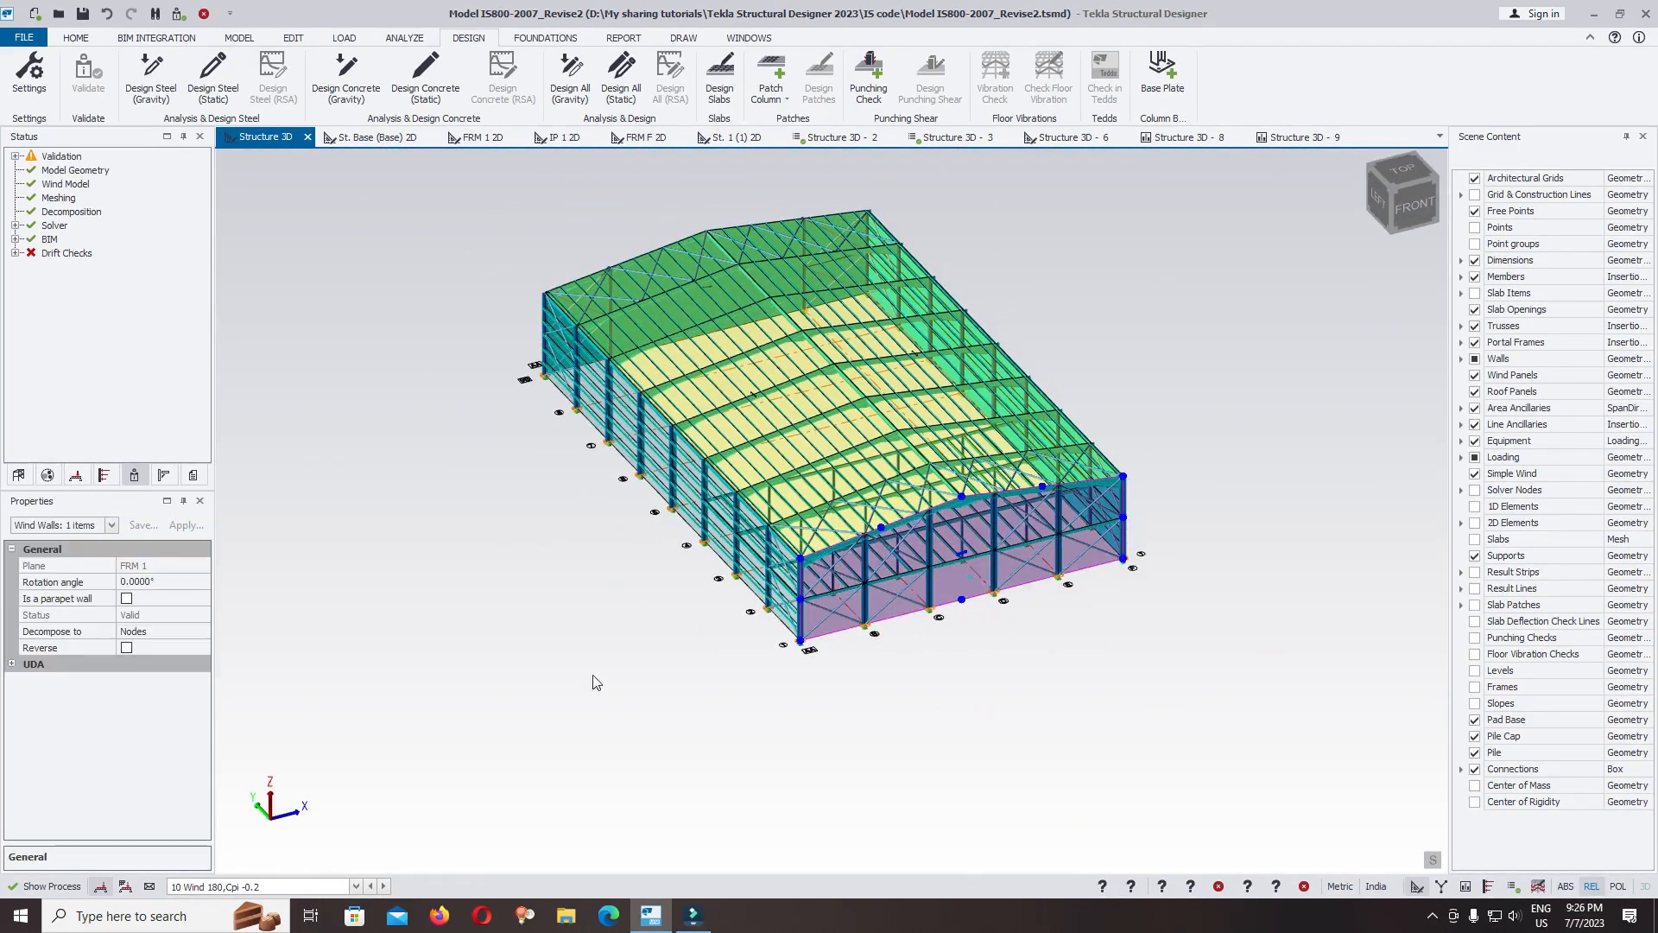
click(164, 631)
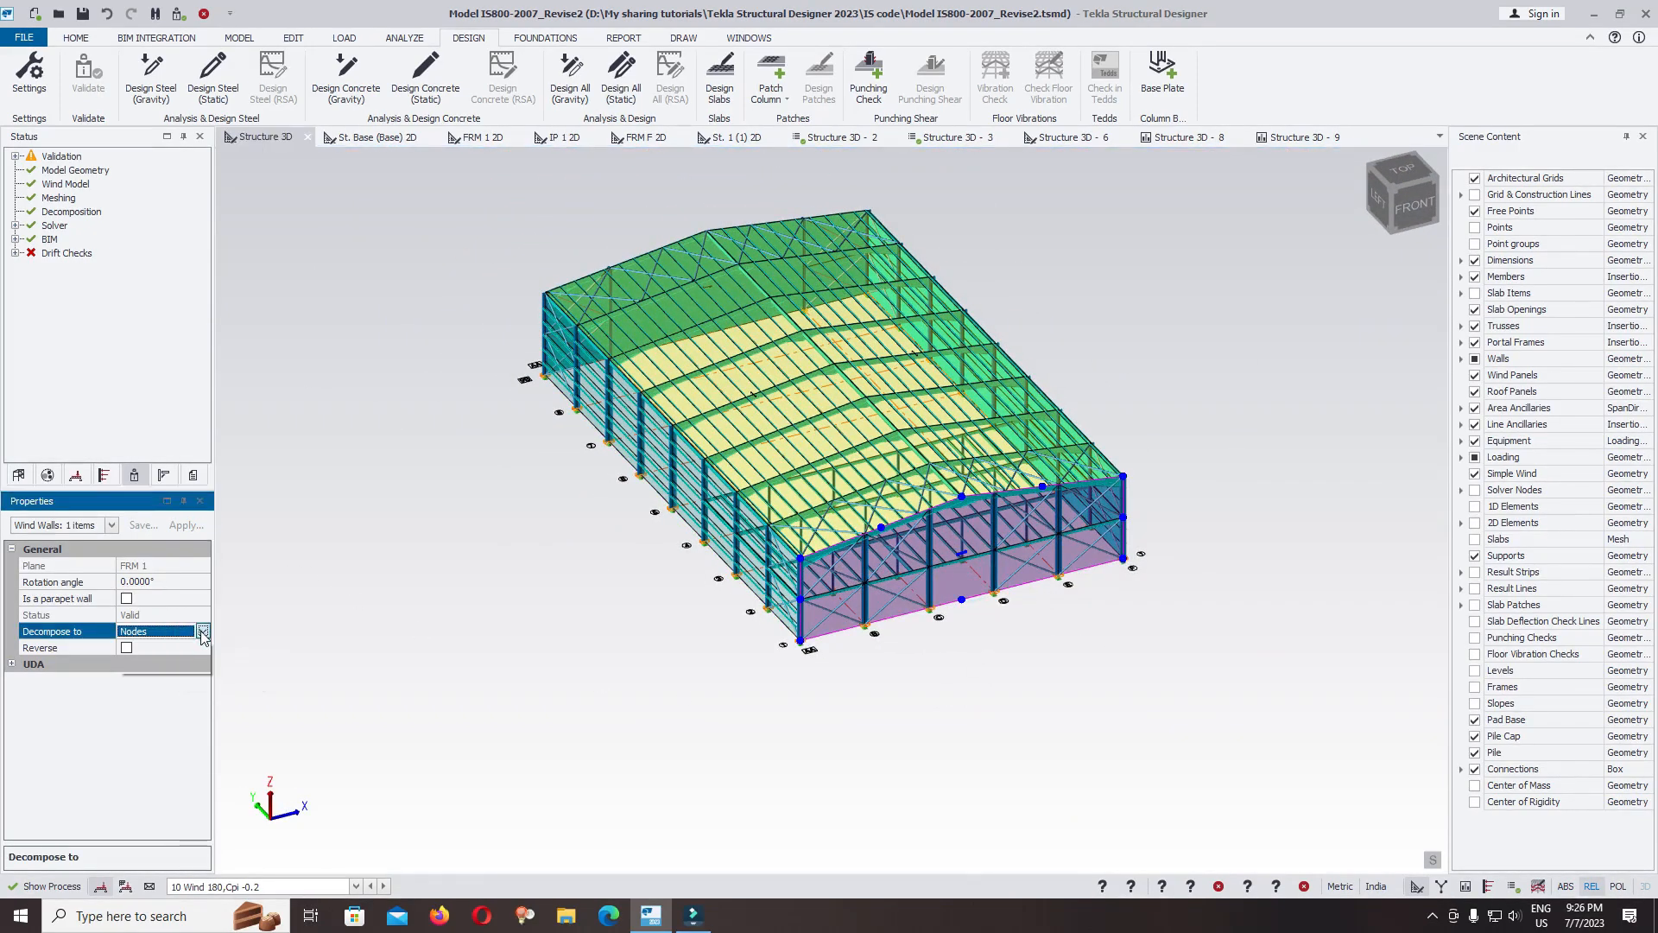
click(201, 631)
click(167, 665)
click(429, 593)
Set the opposite side-wall wind panel in plane FRM F to decompose to Members.
middle_drag(994, 657, 751, 663)
key(Escape)
scroll(1334, 577, up, 2)
click(1197, 577)
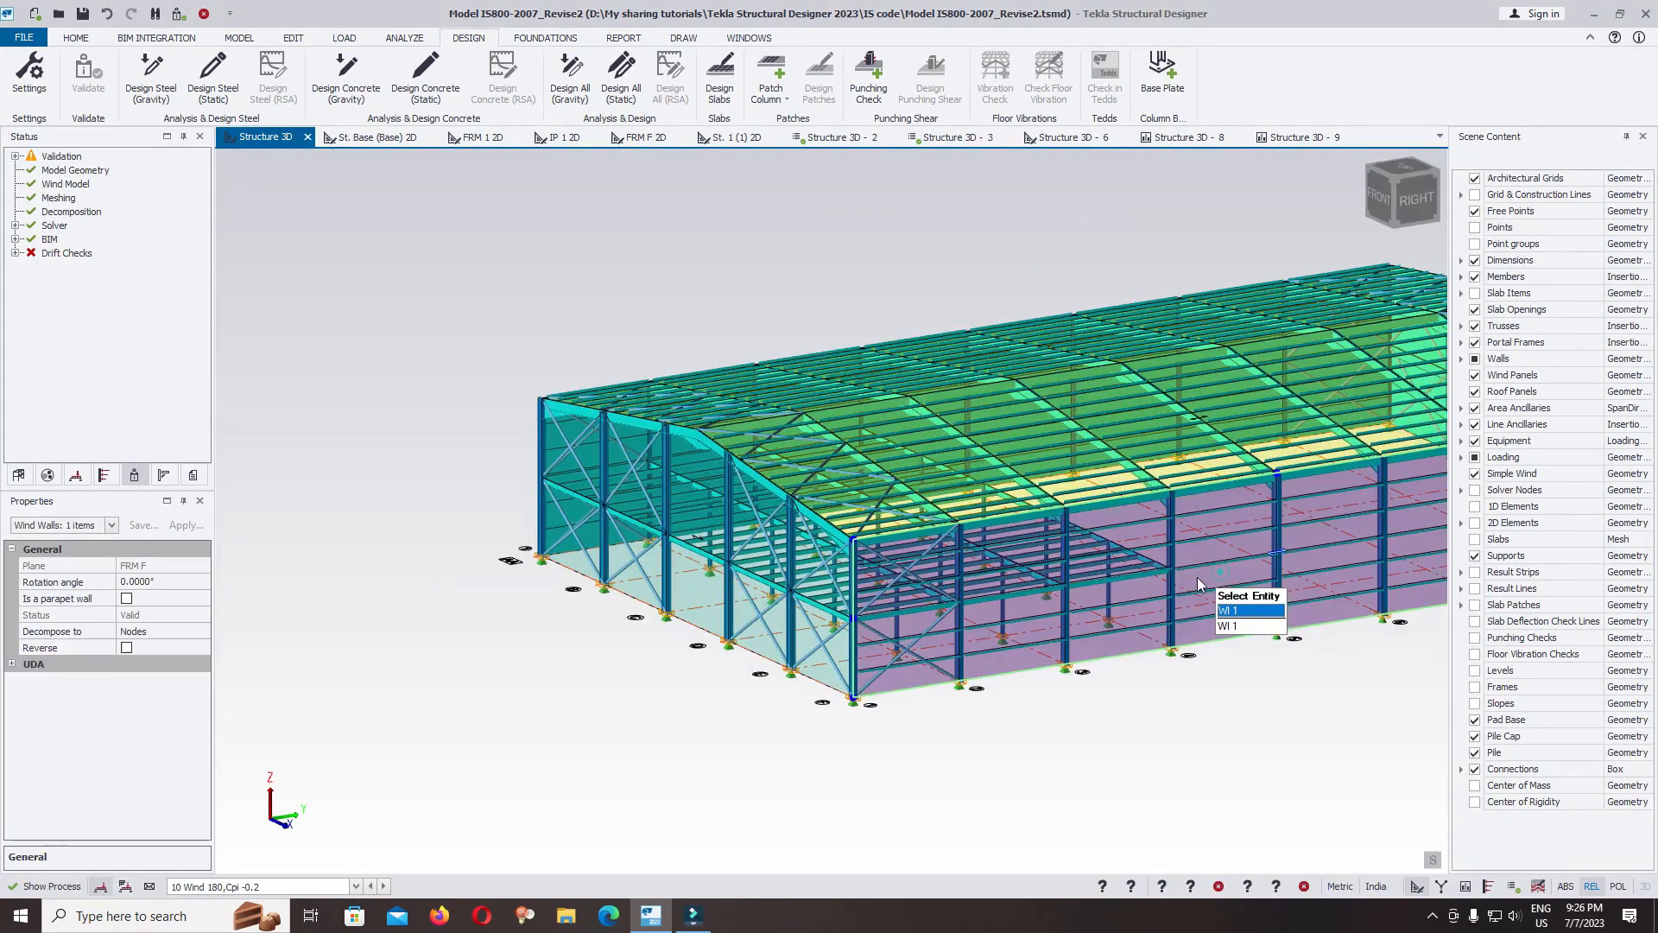
click(196, 644)
click(200, 631)
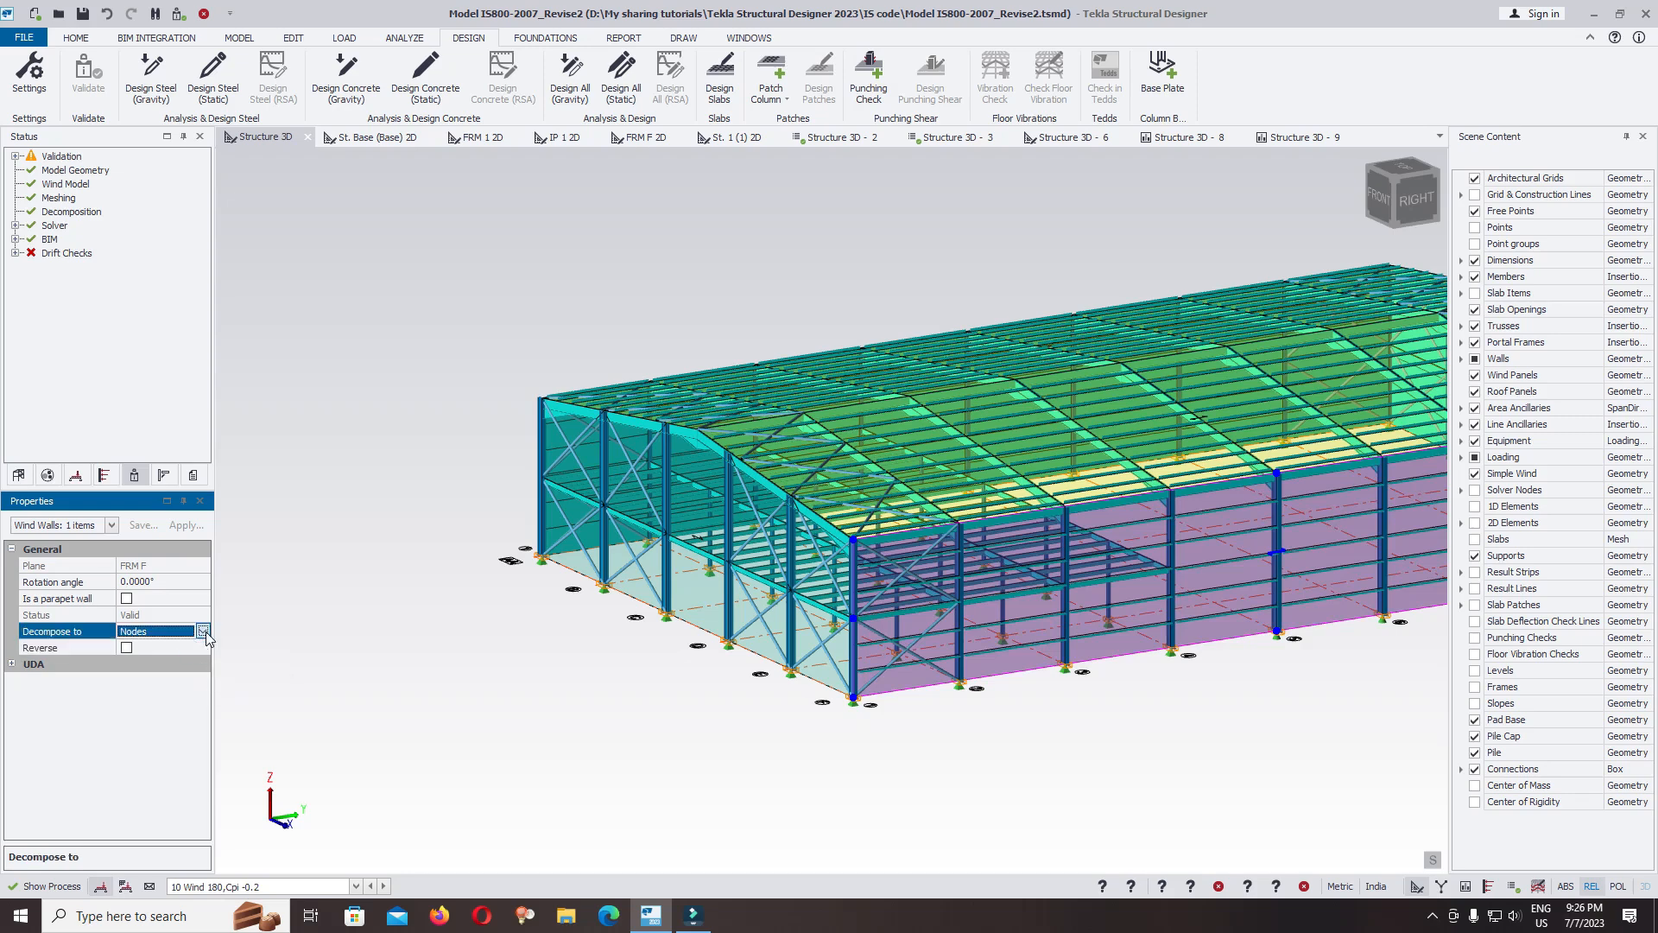
click(202, 631)
click(159, 657)
Select the rear gable wind panel in plane FRM 9B and open its decomposition setting.
scroll(920, 568, down, 3)
right_drag(920, 567, 647, 693)
key(Escape)
click(1228, 557)
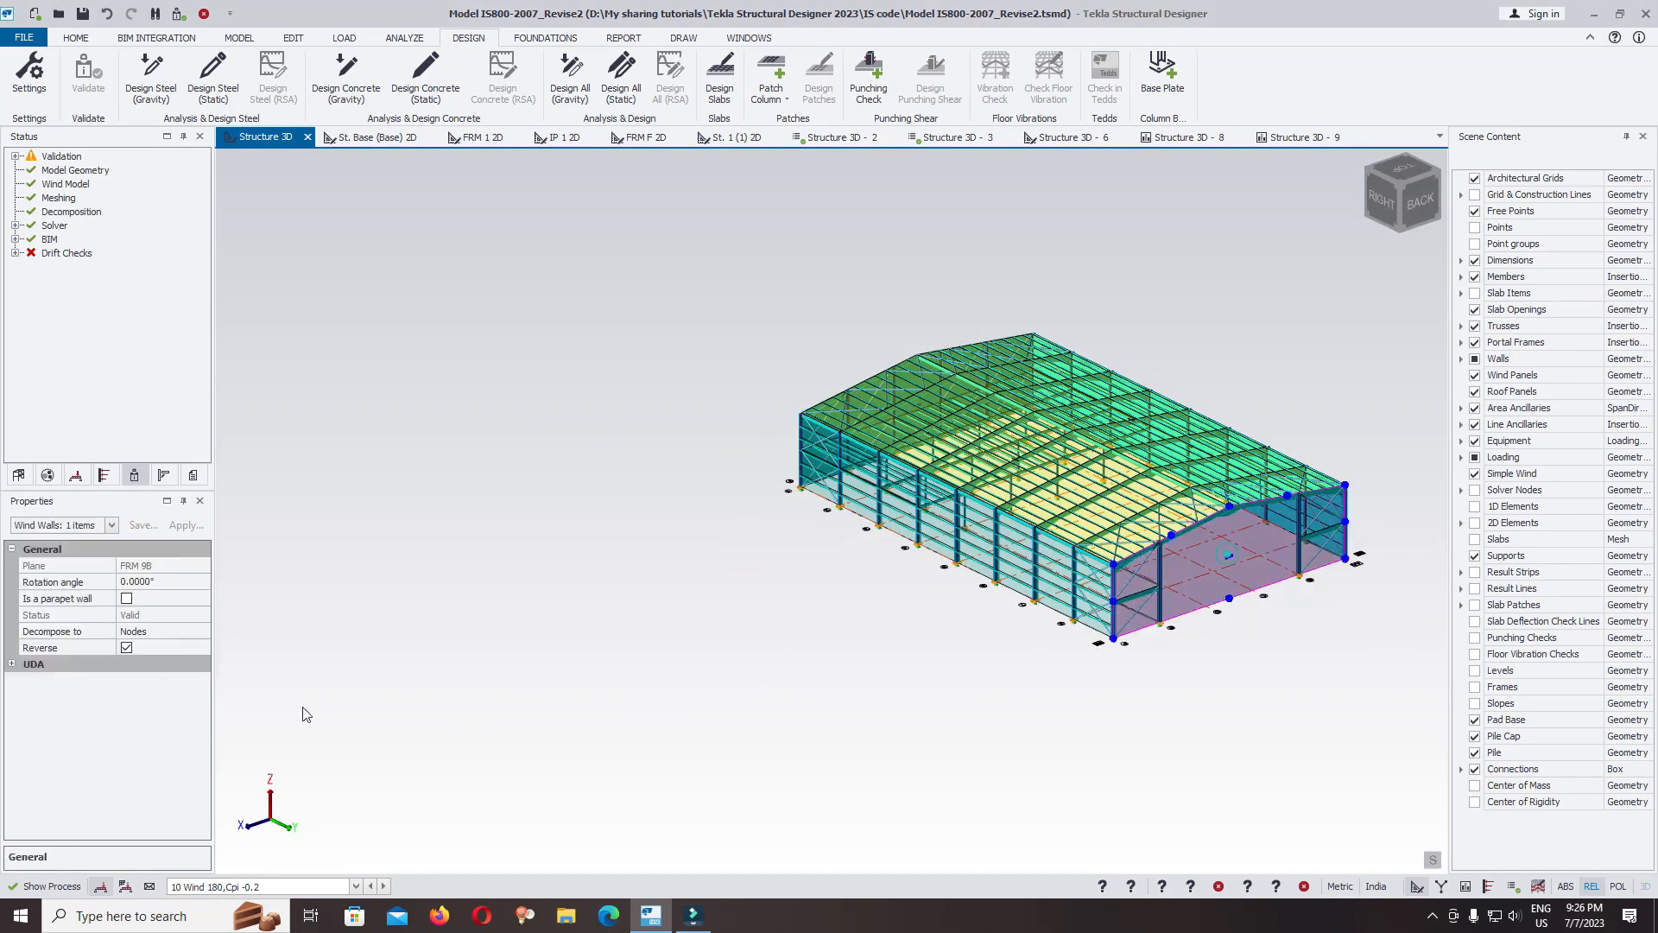
click(200, 631)
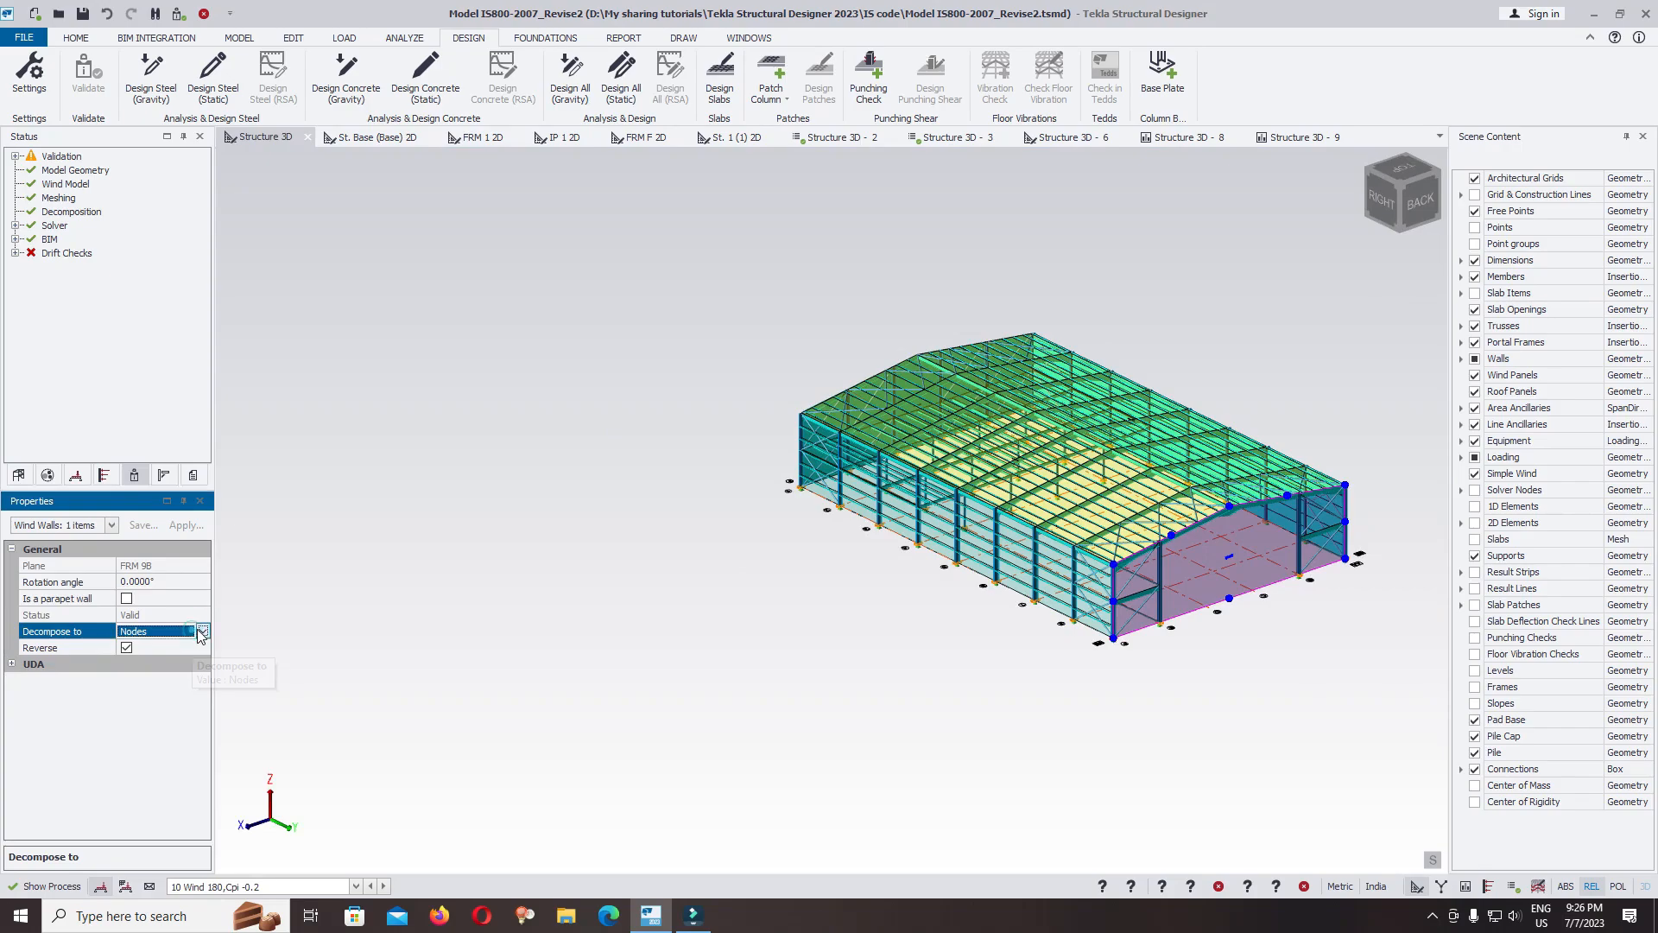
click(941, 728)
Set the roof type of the roof panel in plane IP 1 to Duopitch.
scroll(1179, 542, up, 5)
scroll(842, 704, down, 5)
scroll(786, 562, up, 5)
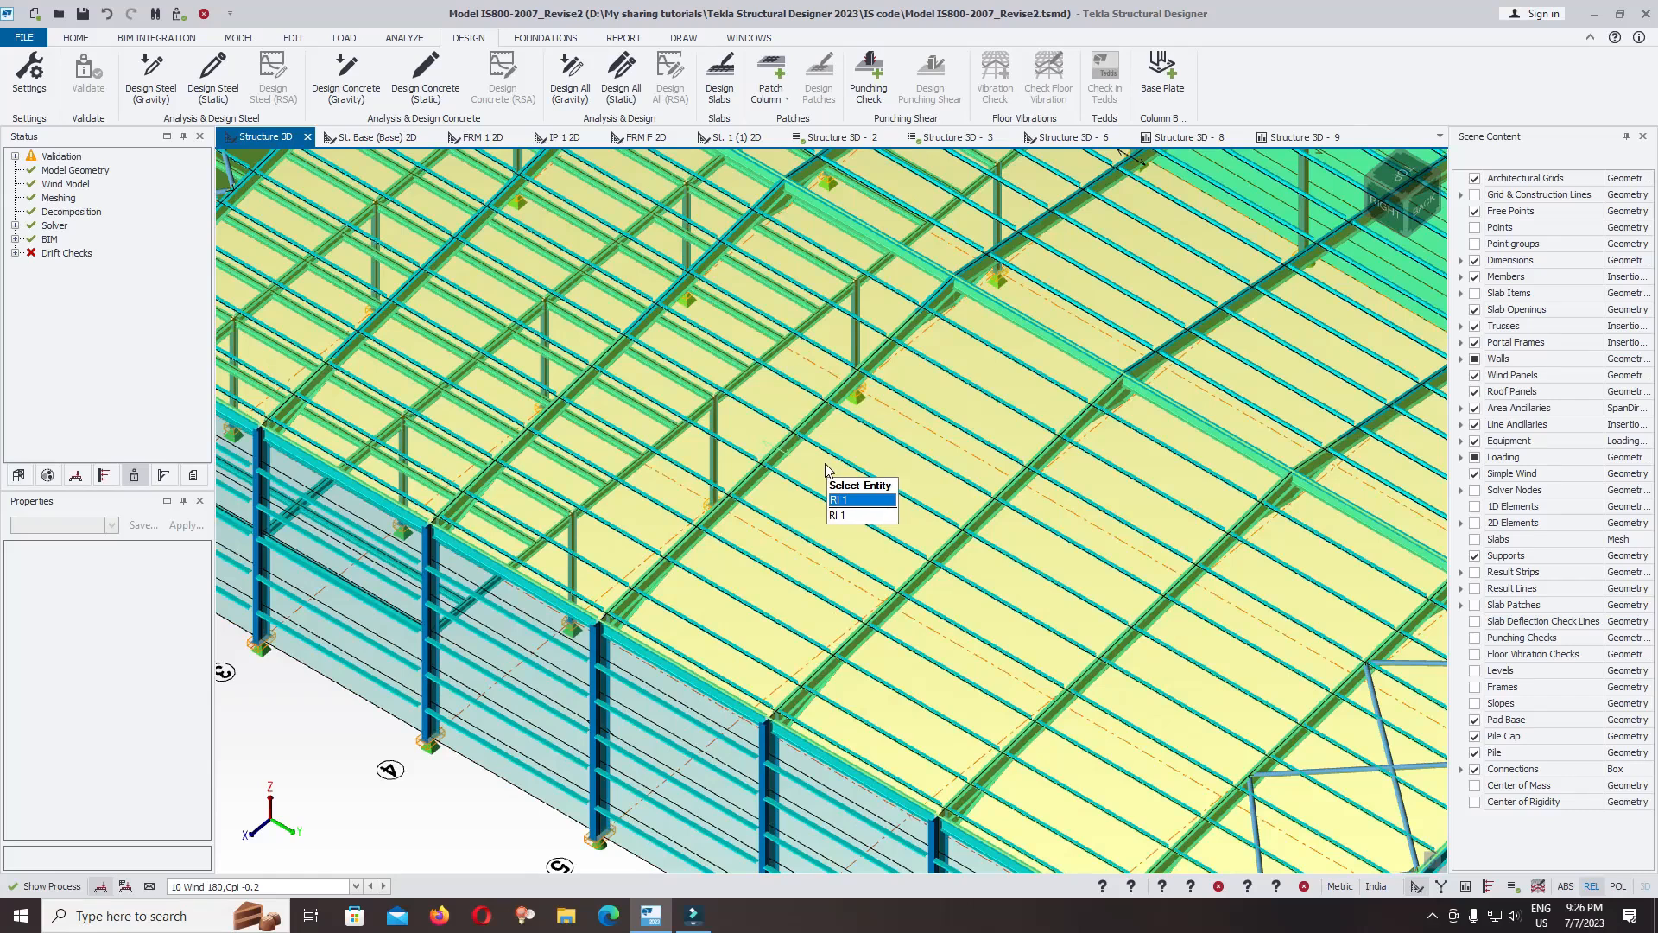
click(825, 470)
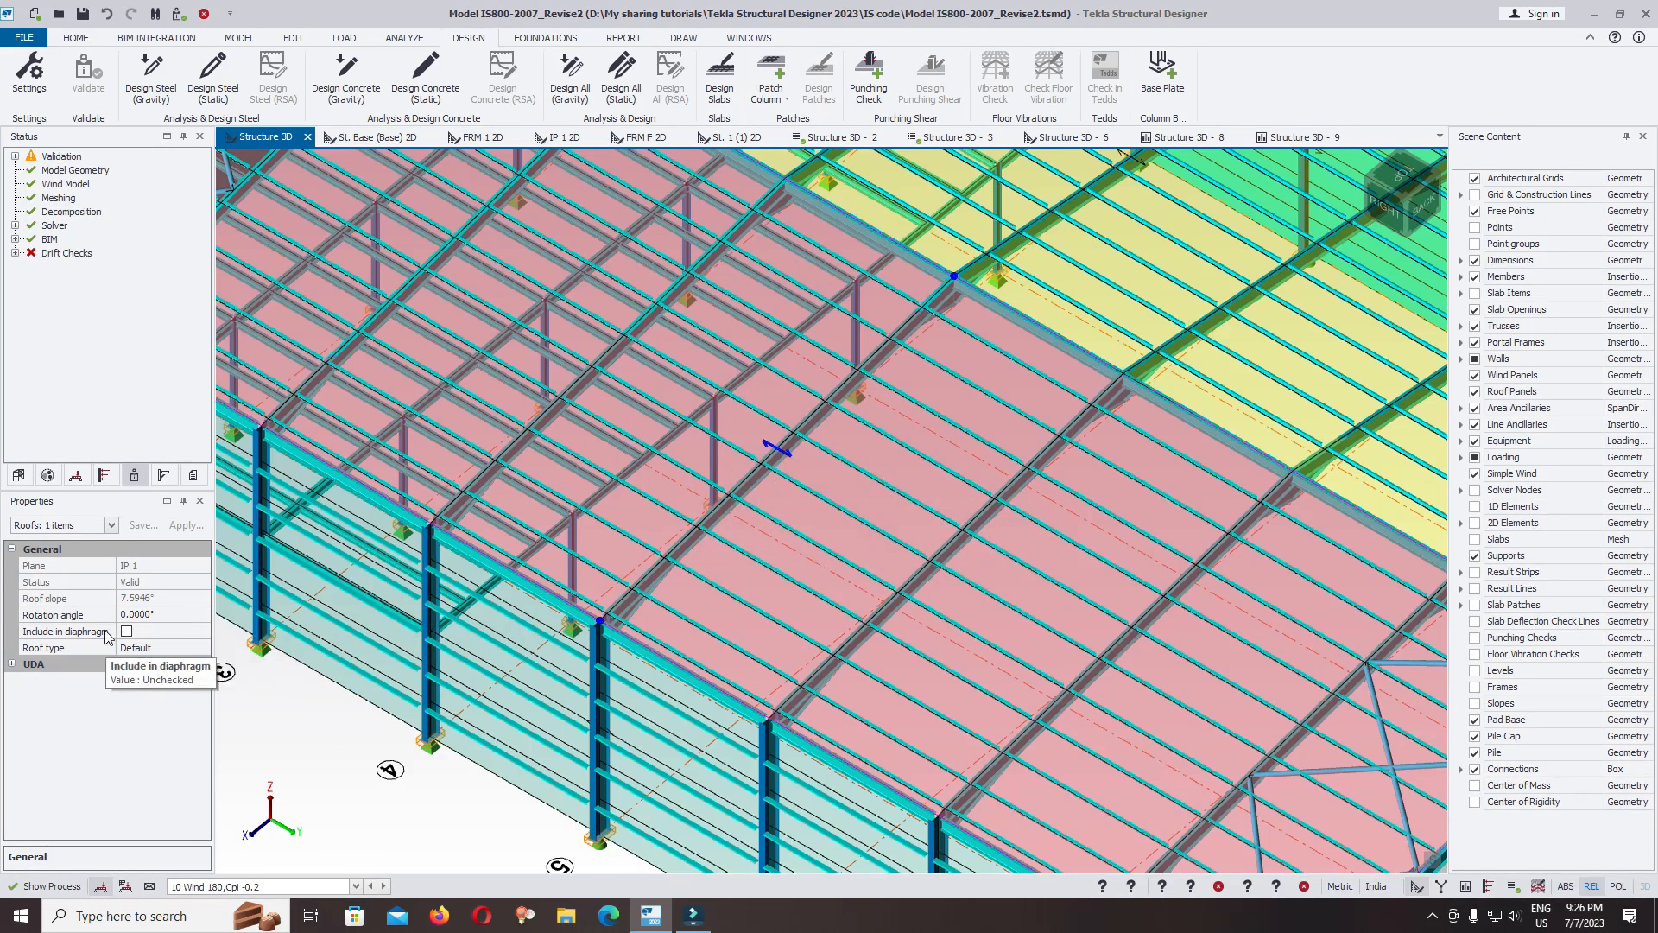
click(169, 647)
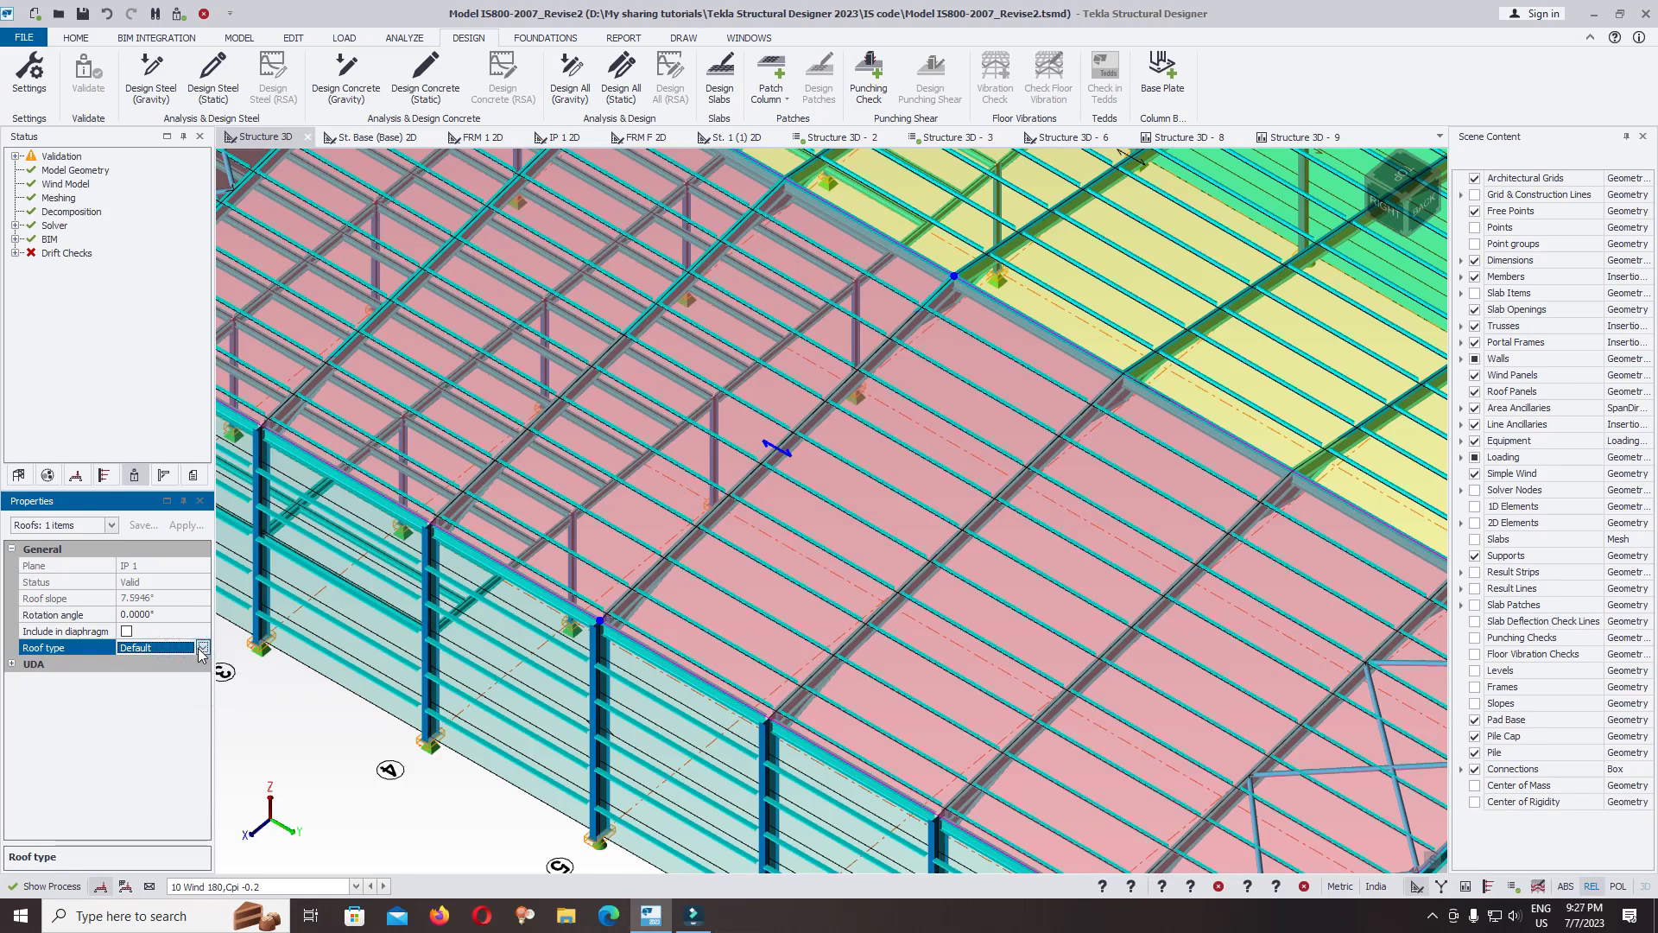
click(202, 648)
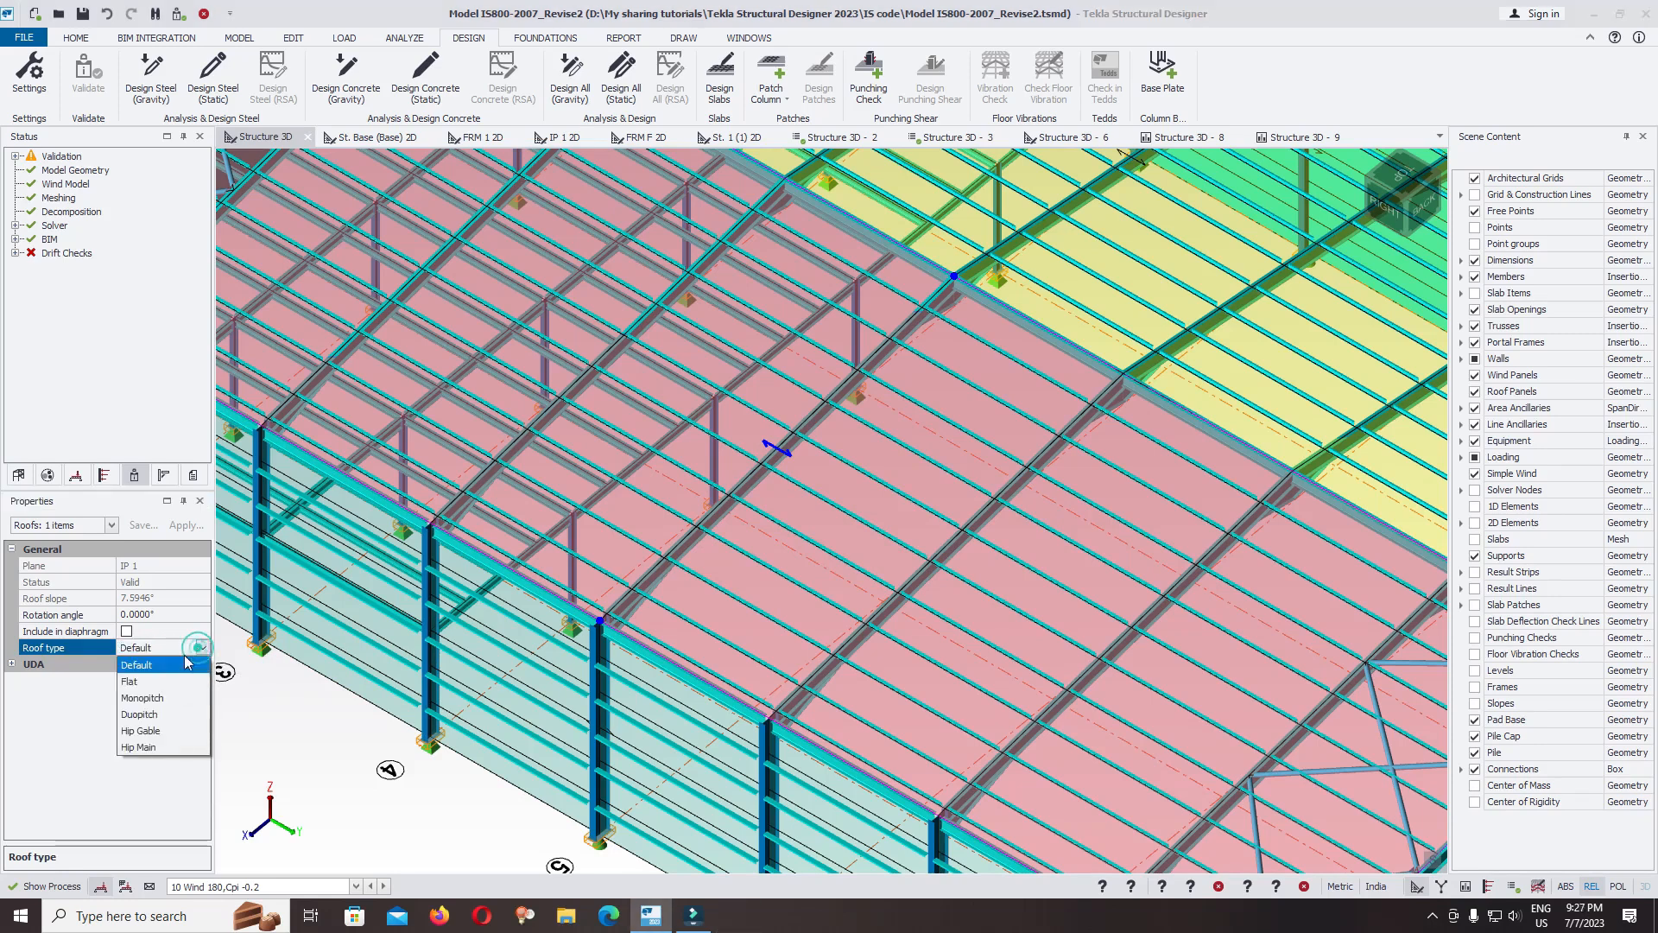
click(147, 714)
Set the roof type of the opposite roof panel in plane IP 2 to Duopitch.
scroll(552, 639, down, 5)
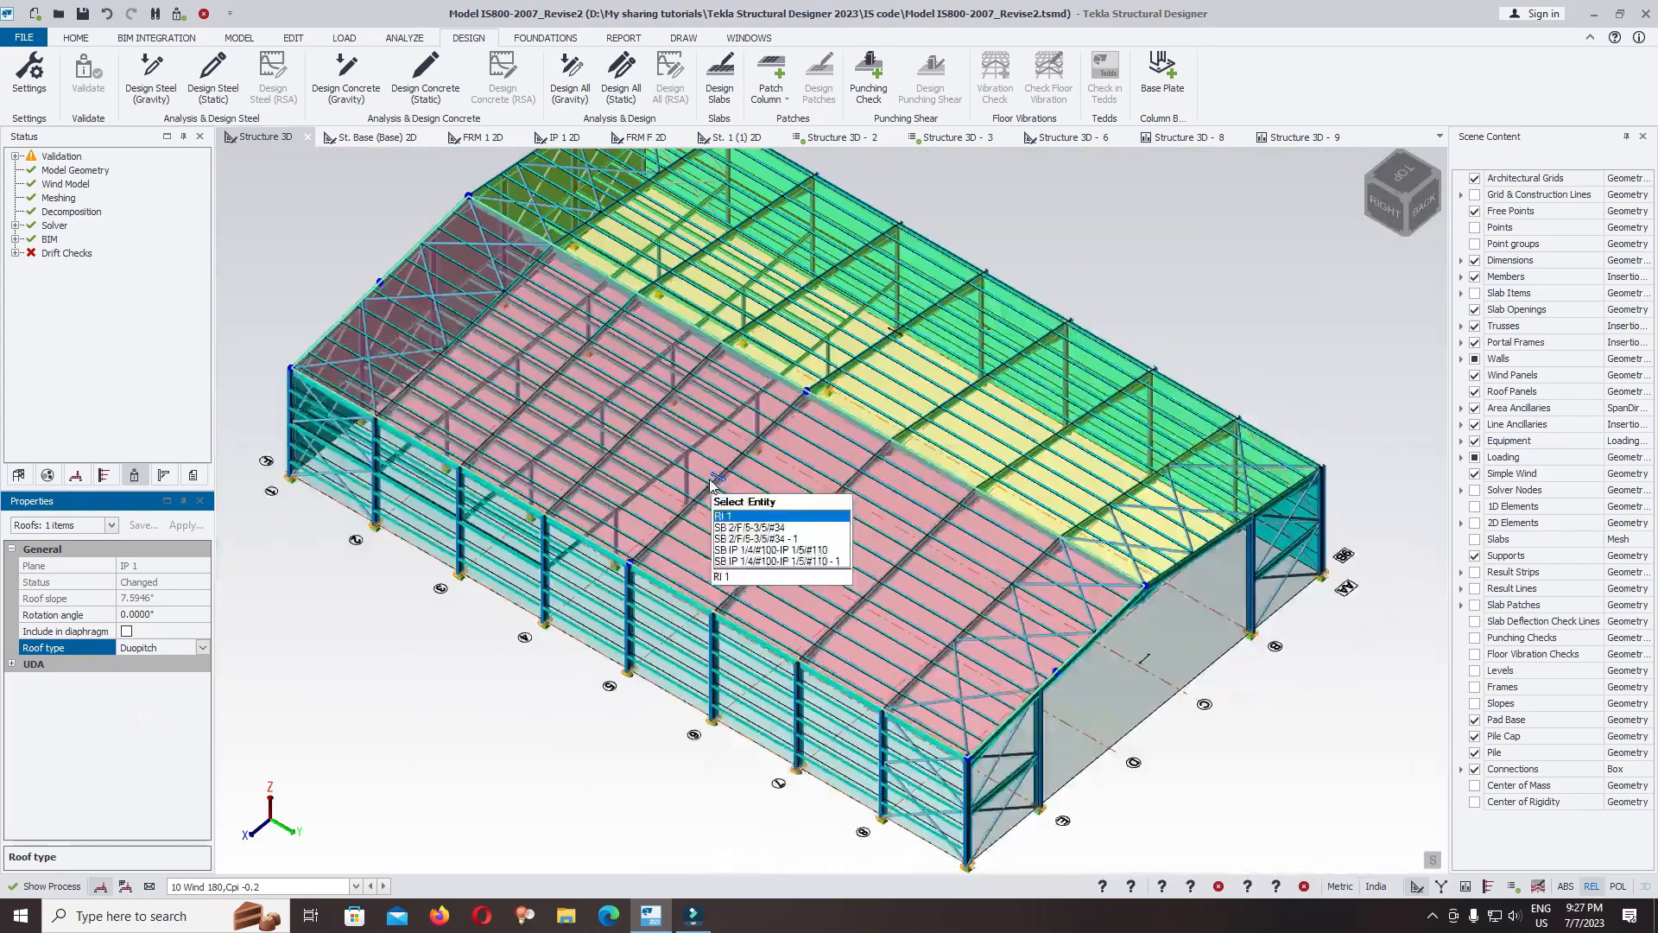
scroll(1104, 460, up, 3)
click(1086, 462)
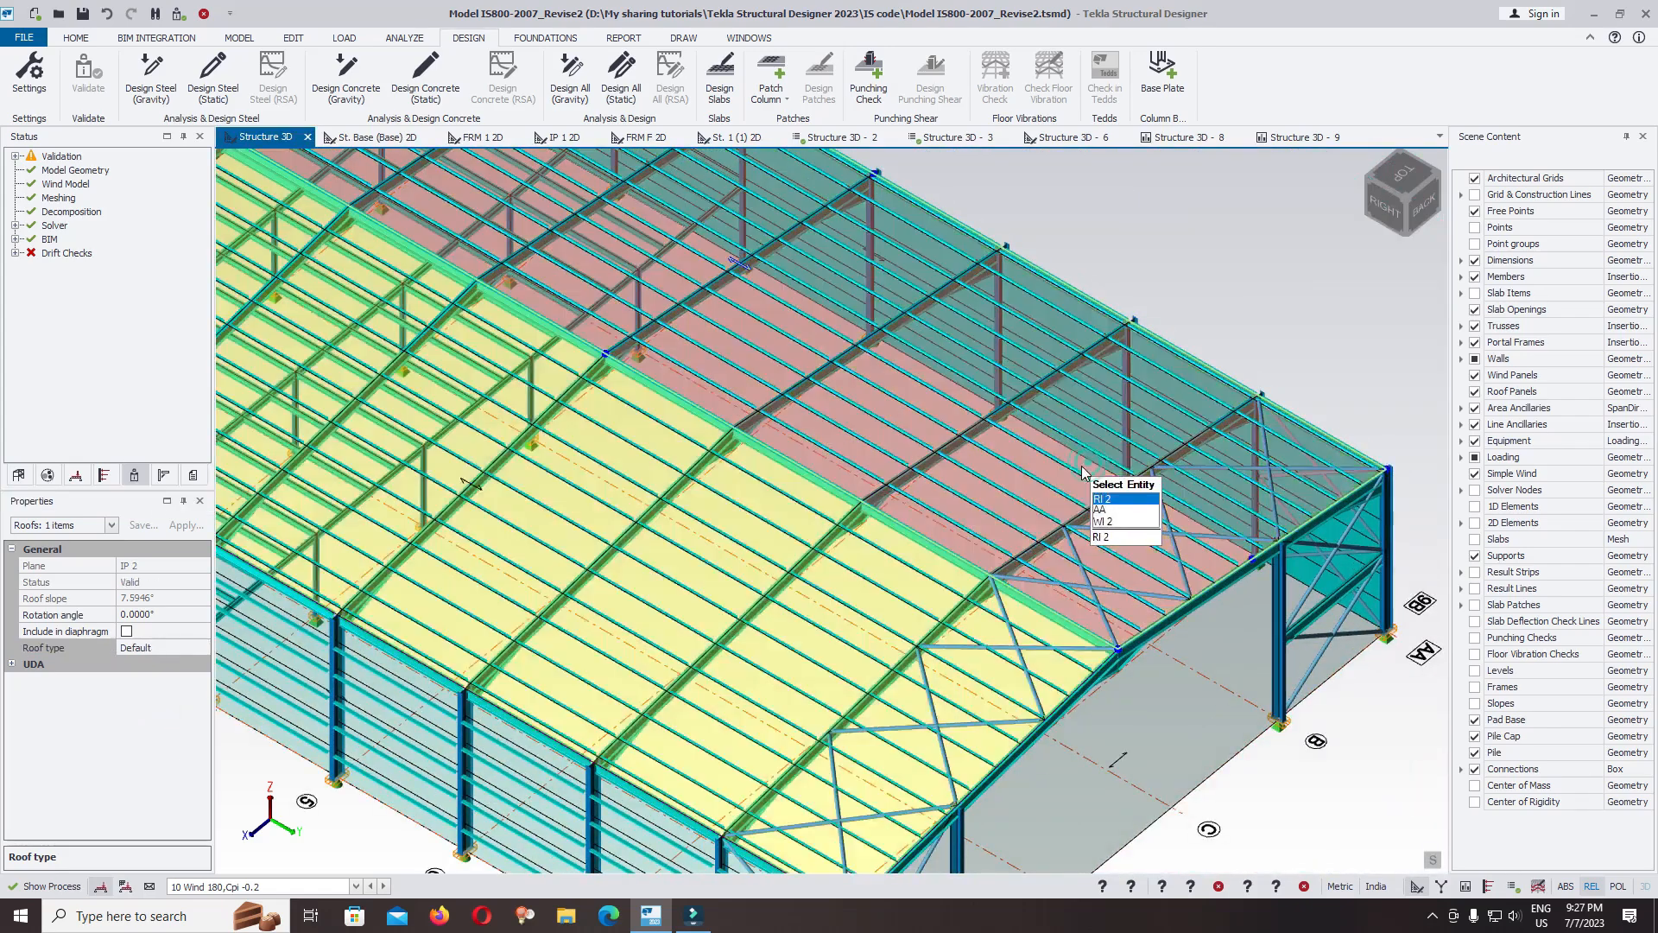
click(200, 648)
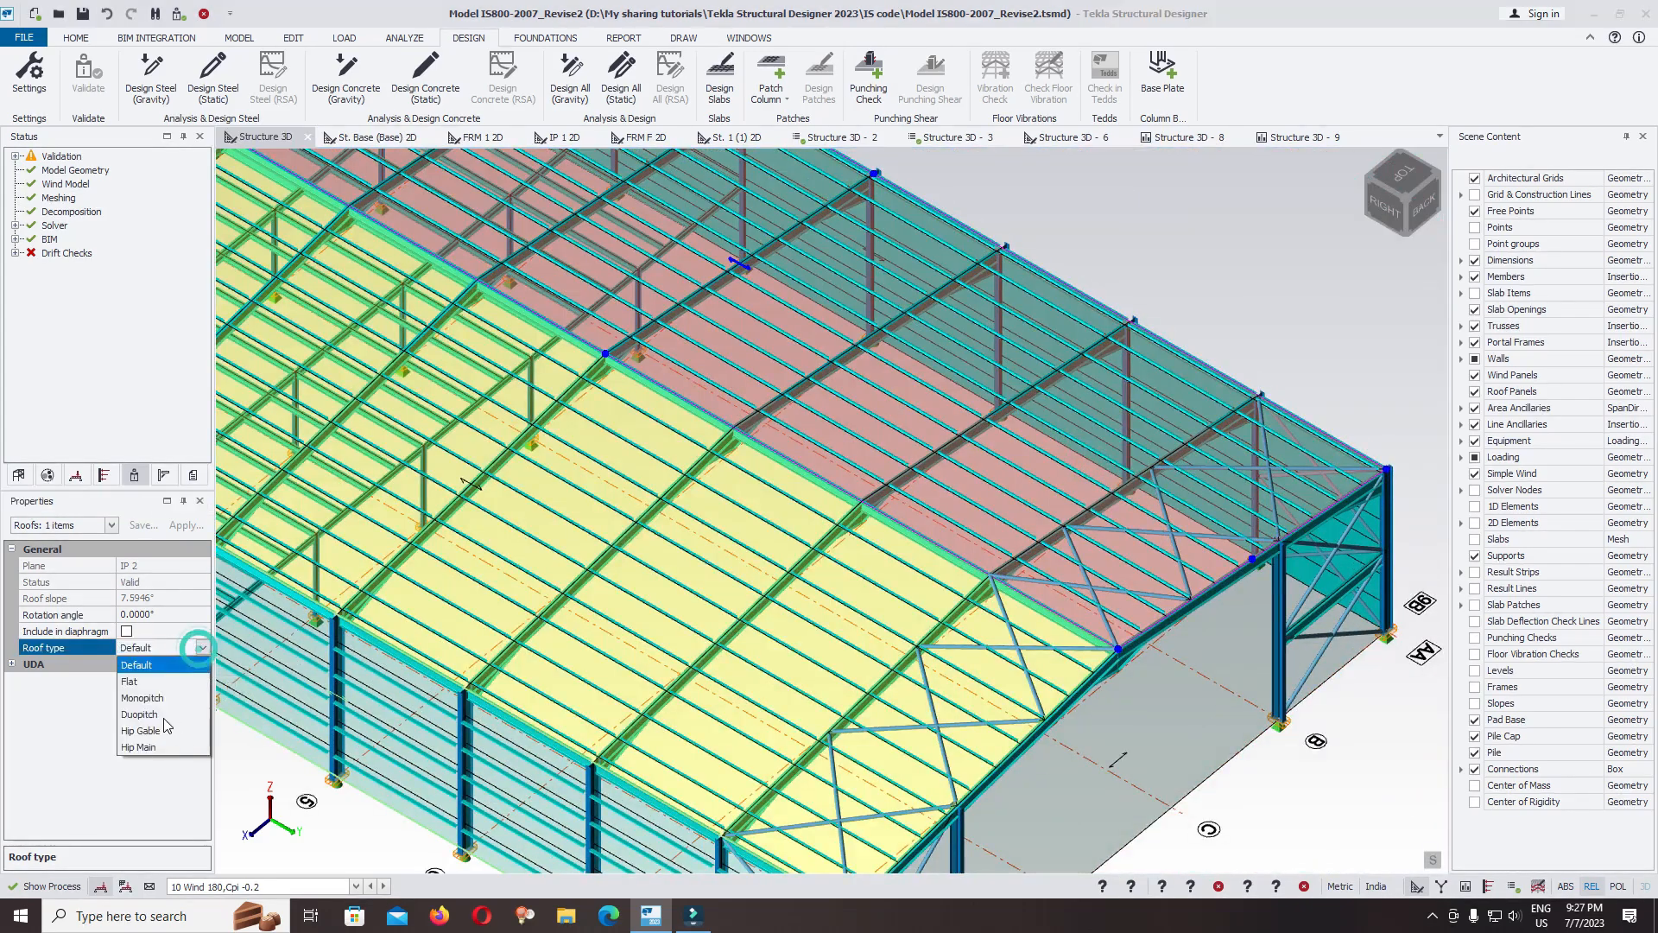
click(160, 717)
scroll(1114, 315, down, 4)
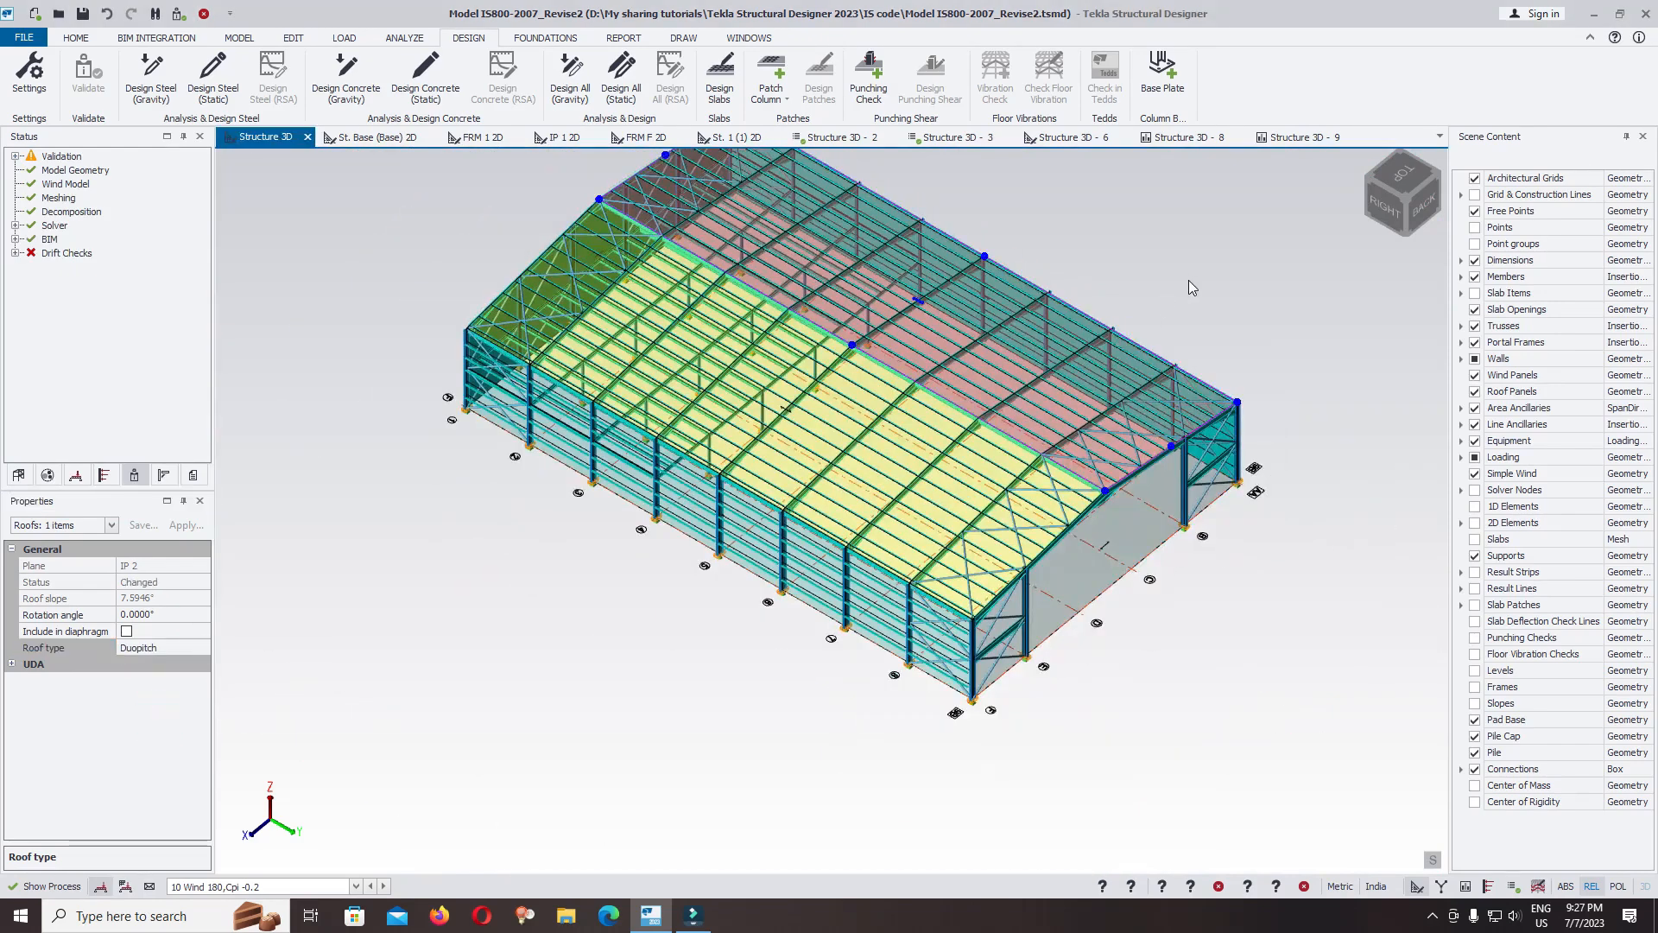
click(1189, 281)
Review the analysis and the sway and drift check options in the design settings, and accept them.
right_drag(625, 760, 924, 668)
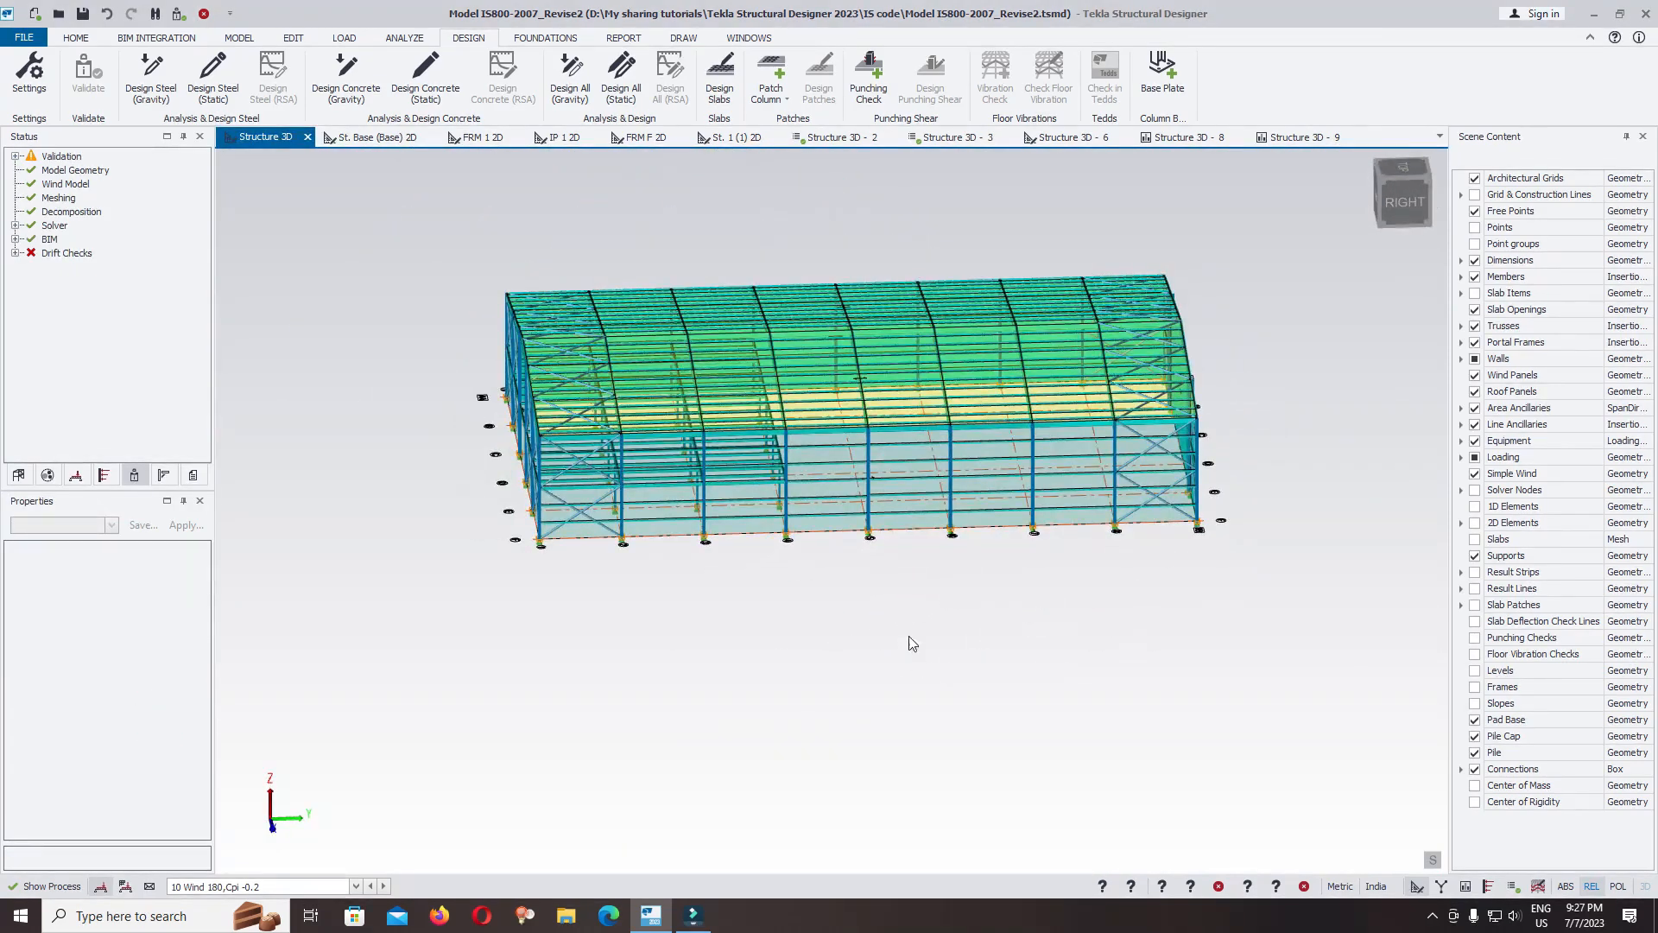
click(21, 40)
click(54, 124)
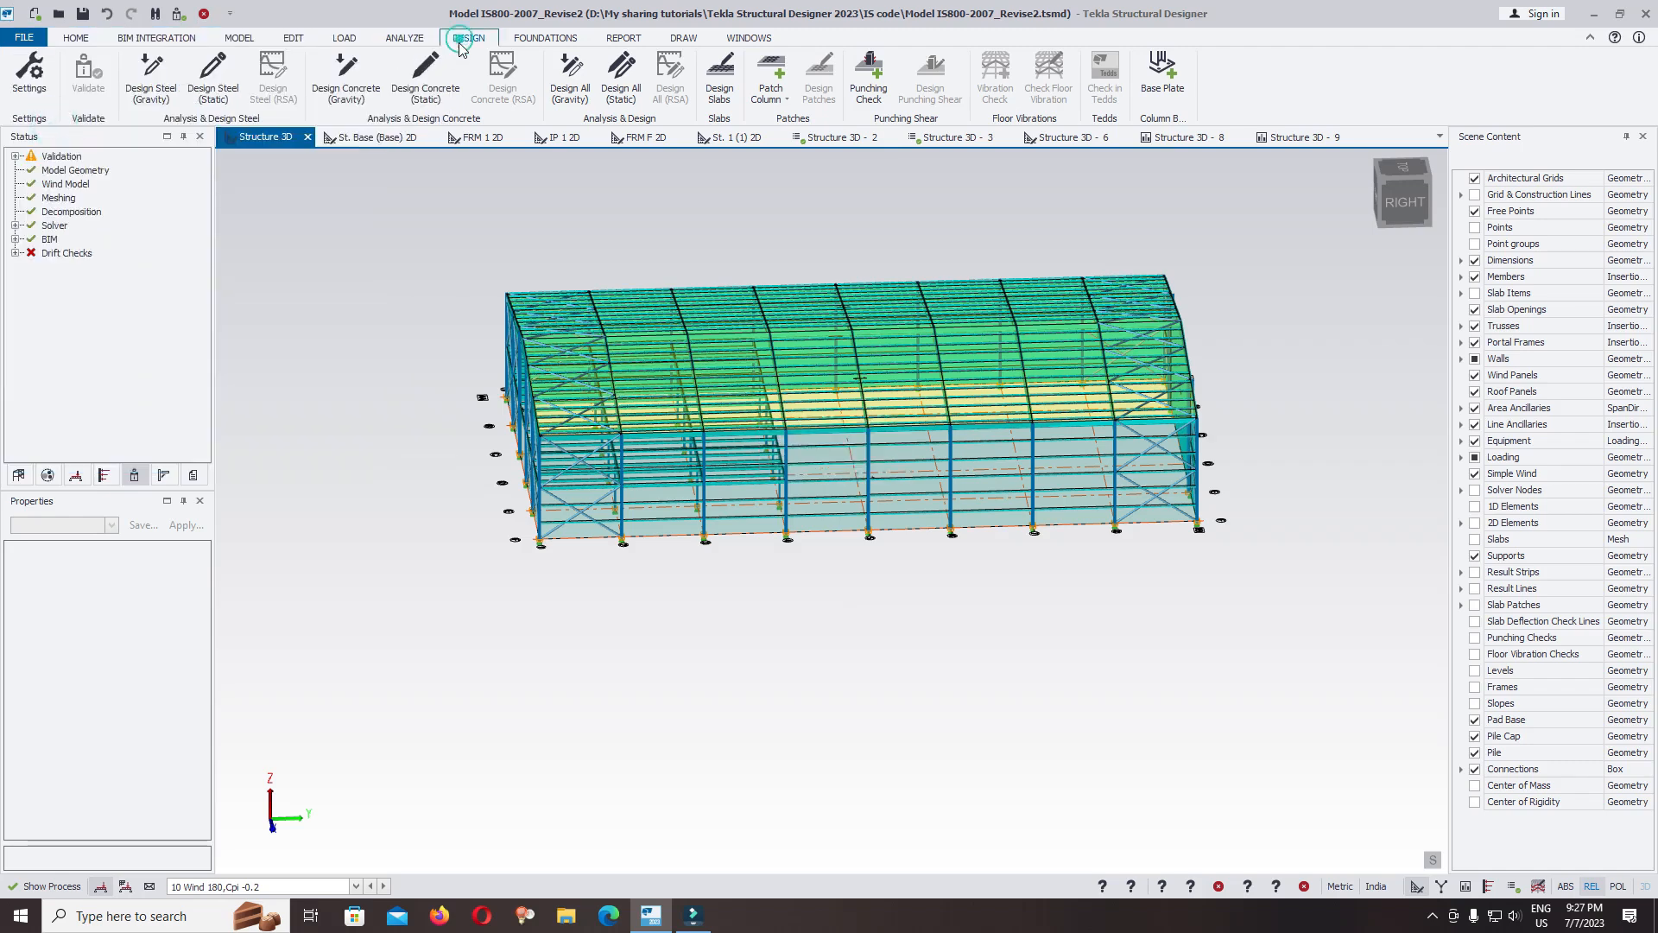
click(30, 77)
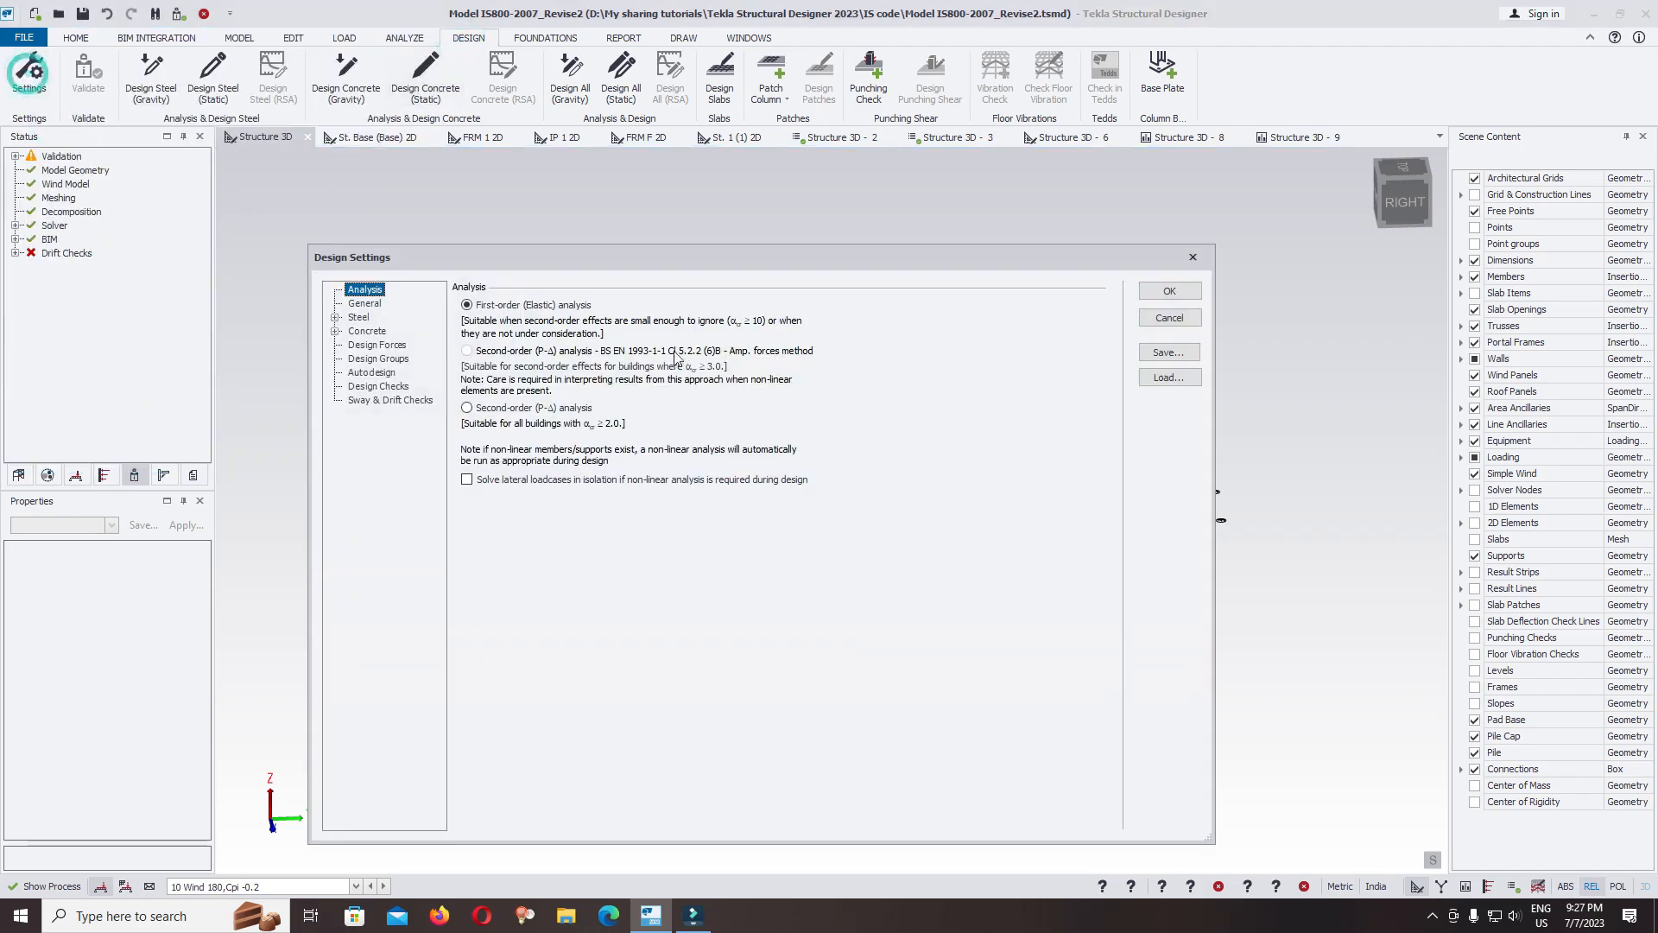
click(369, 387)
click(373, 402)
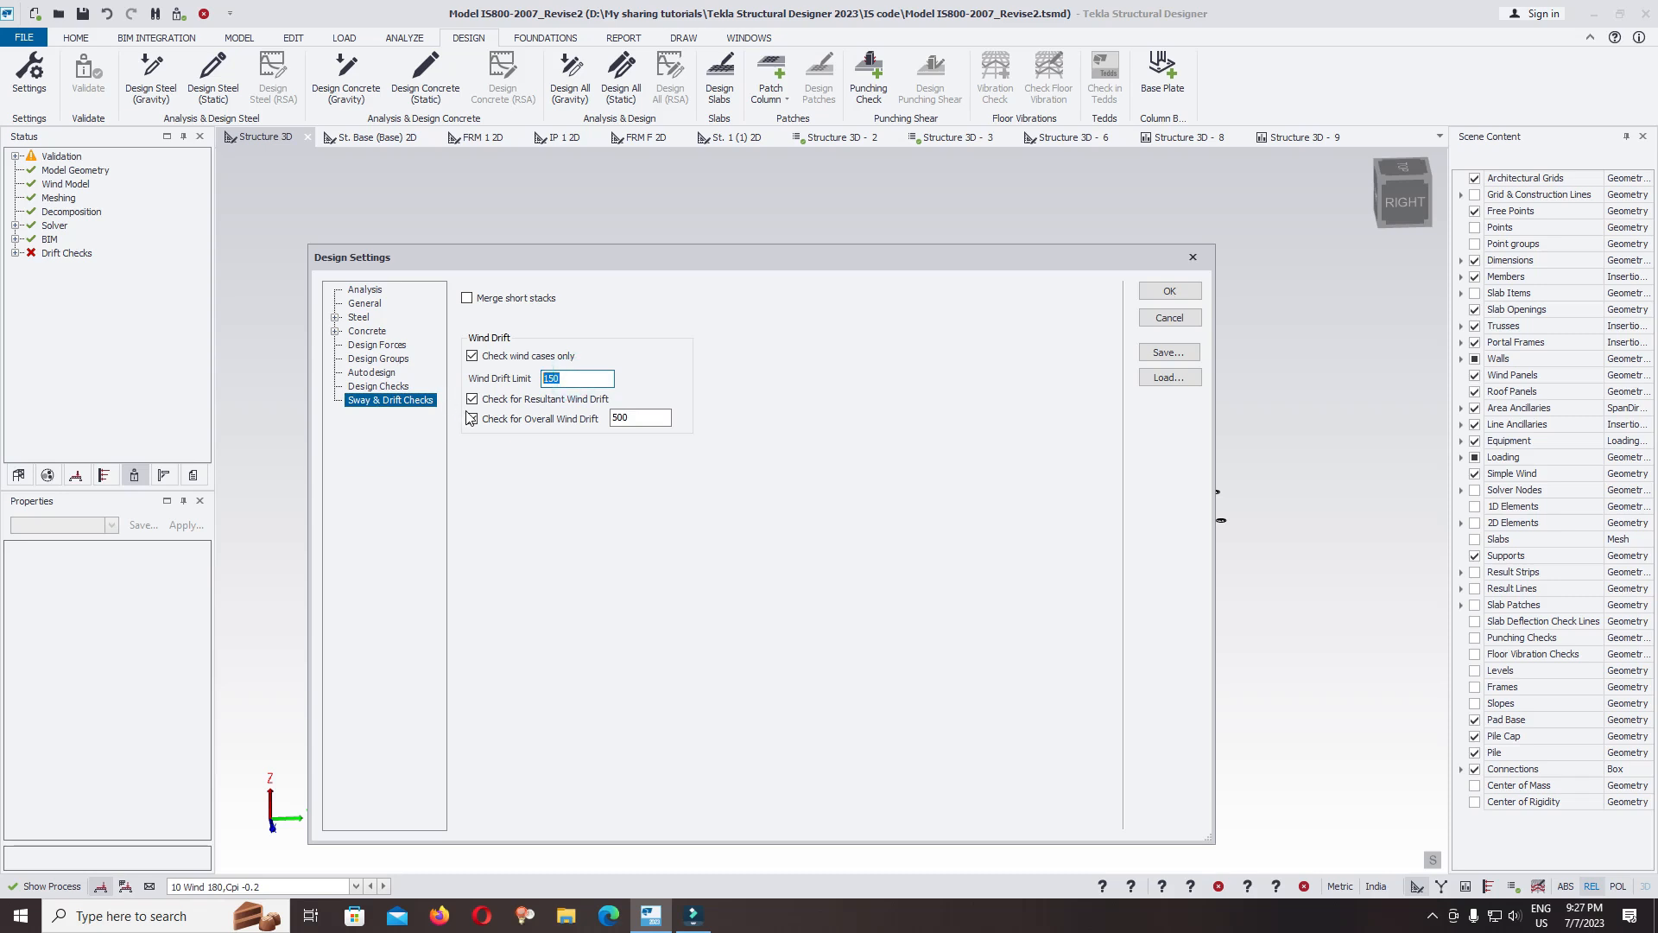
click(1166, 292)
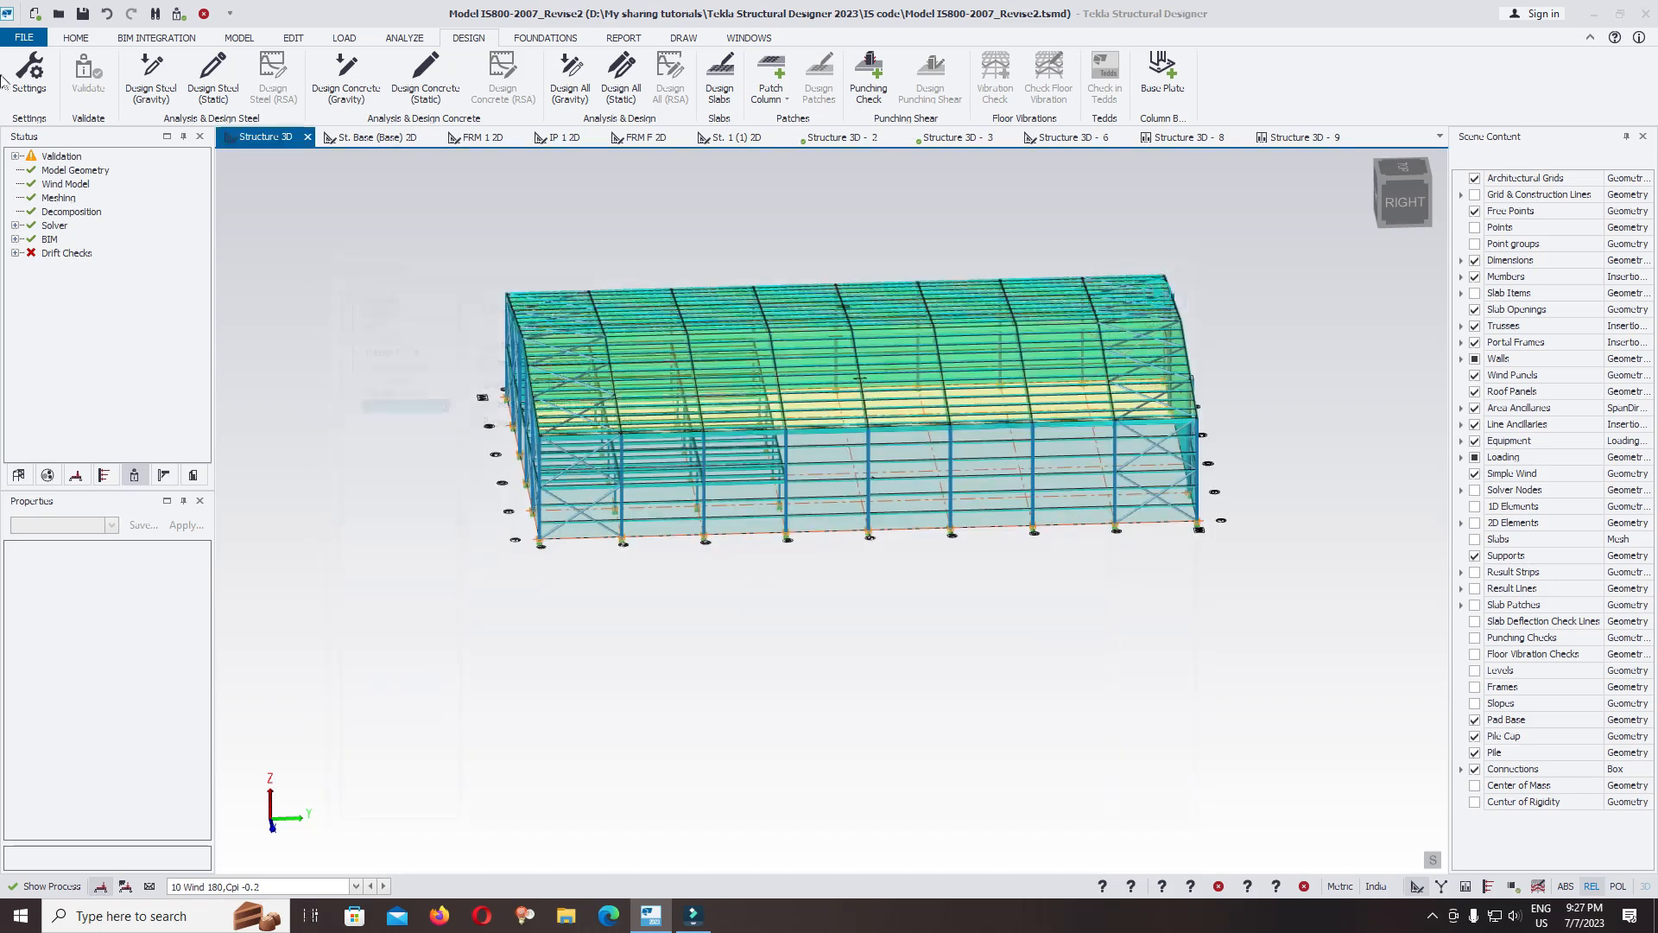
Save the model and run the static analysis and design of all members.
click(24, 37)
click(52, 134)
click(466, 38)
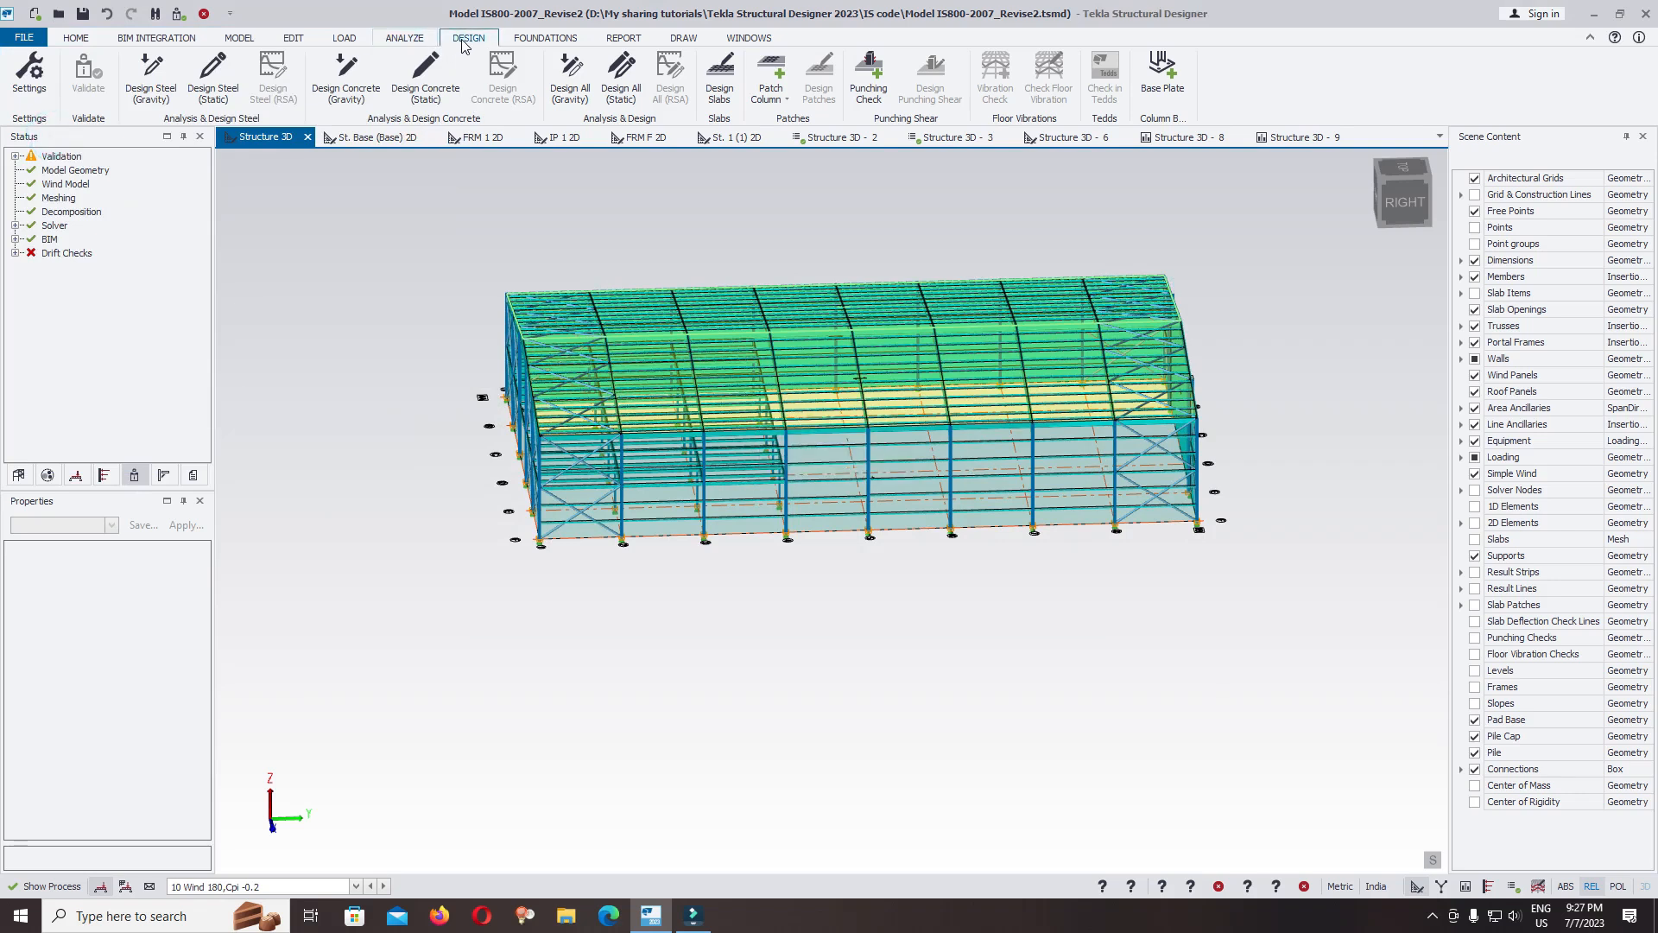
click(621, 77)
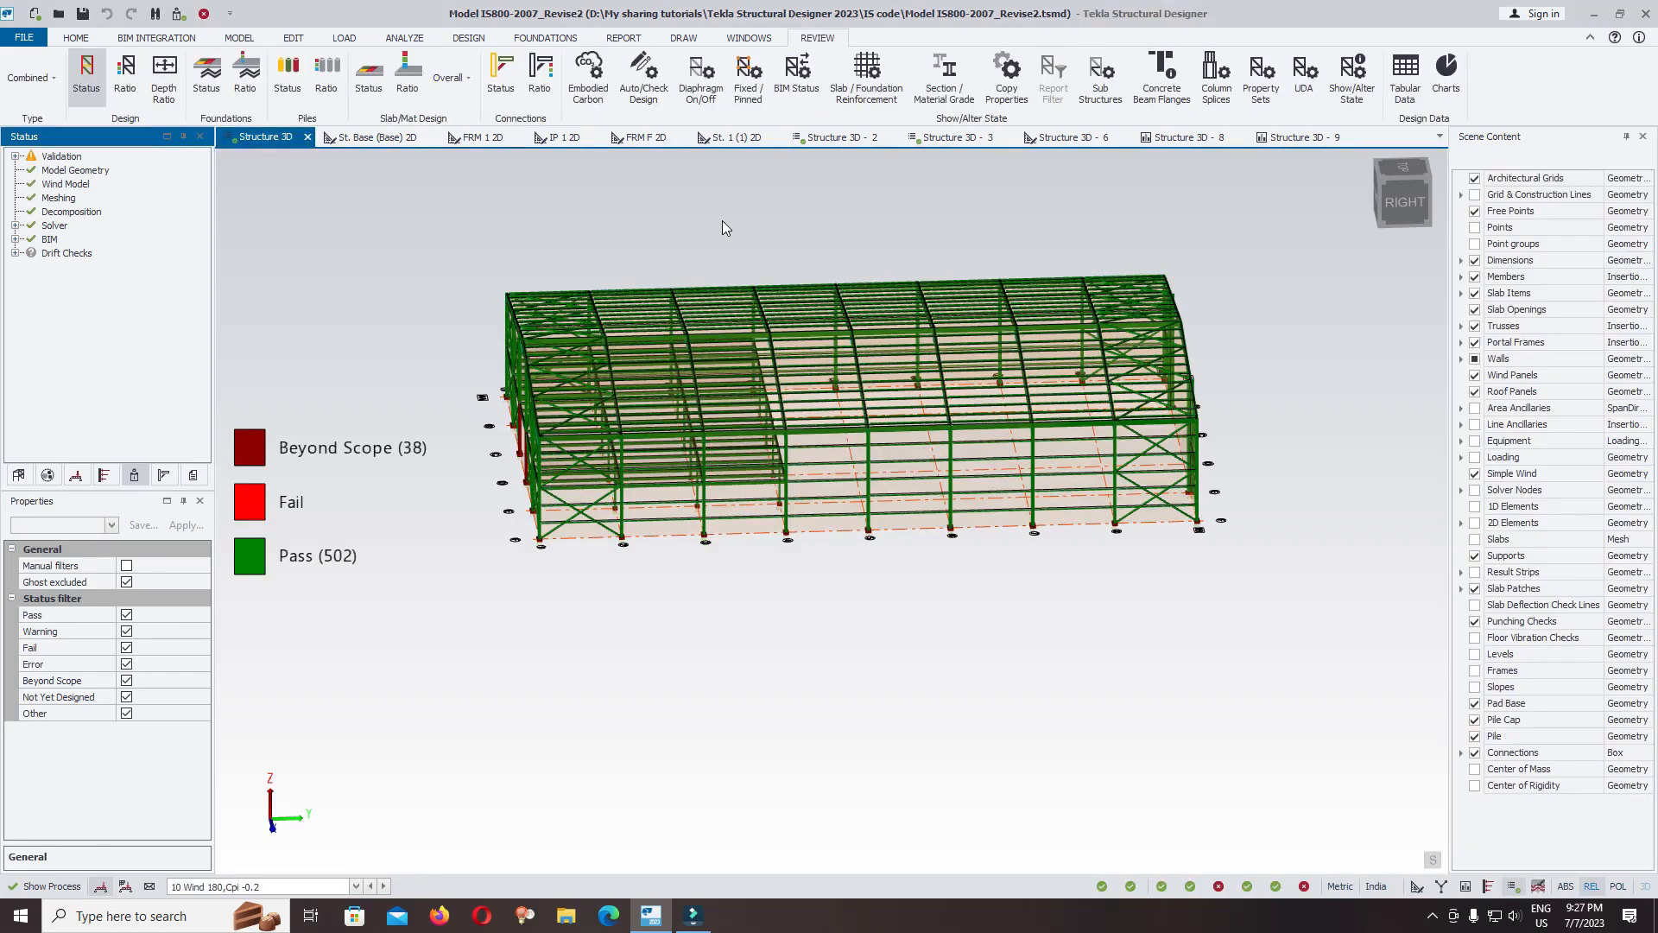
Review the sway and wind drift check statuses, and examine the design status of the building from several sides.
right_drag(917, 620, 322, 632)
click(15, 253)
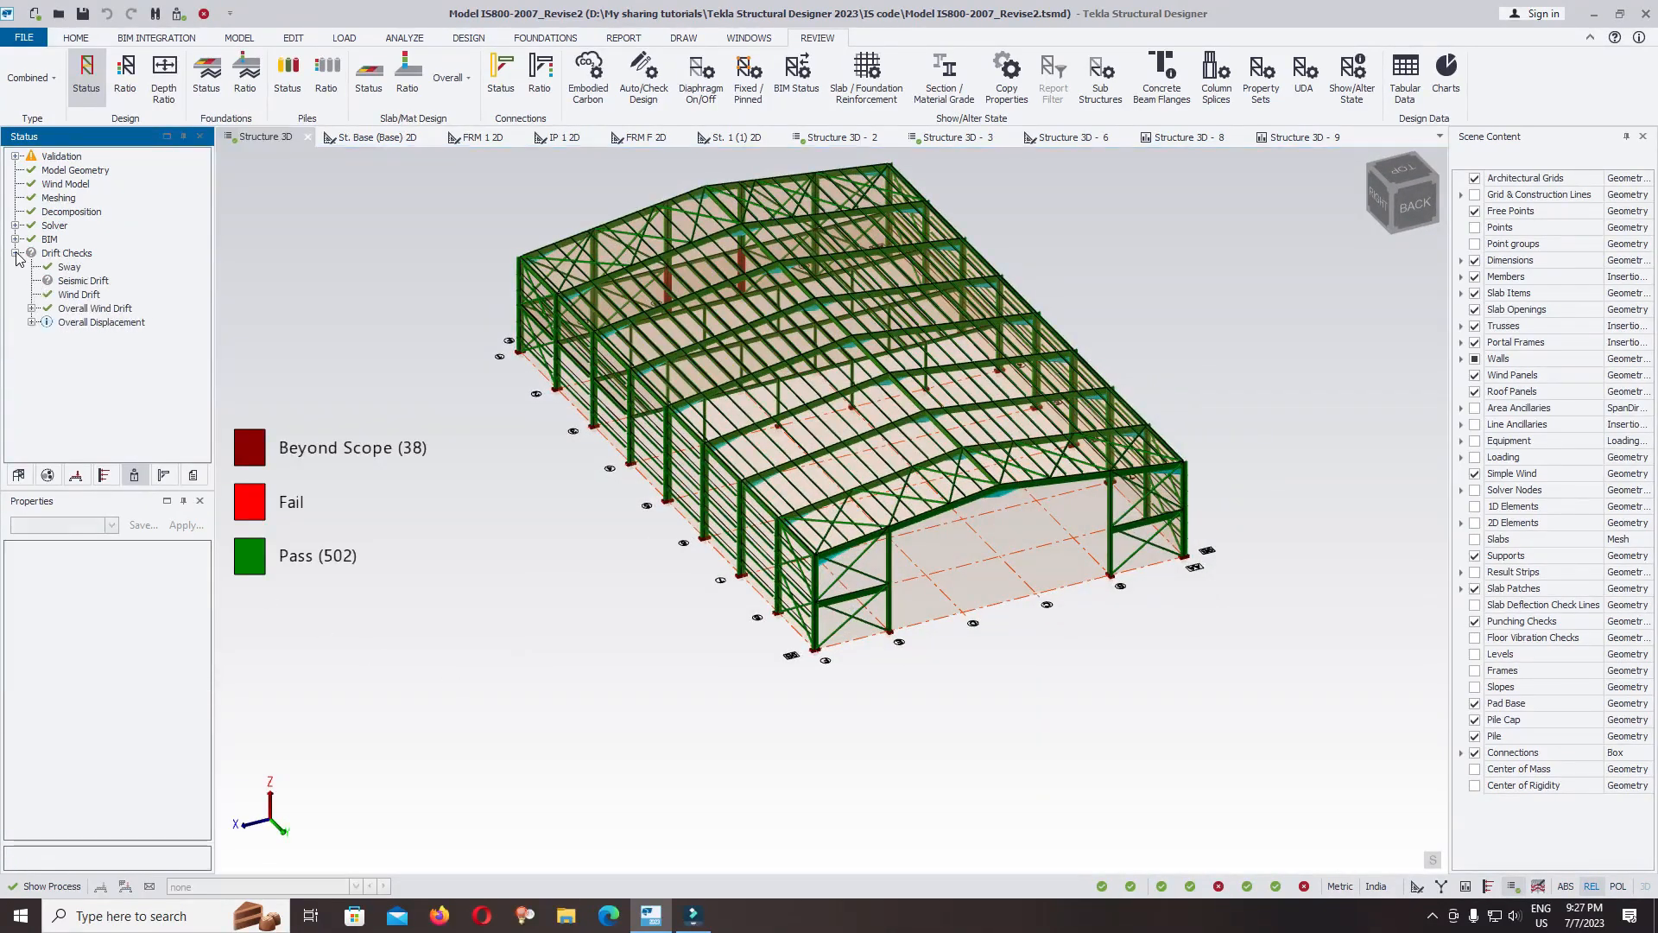
click(74, 295)
click(57, 268)
scroll(685, 631, down, 6)
scroll(830, 598, up, 5)
right_drag(829, 606, 479, 577)
scroll(492, 572, up, 4)
right_drag(812, 553, 733, 654)
scroll(749, 630, down, 4)
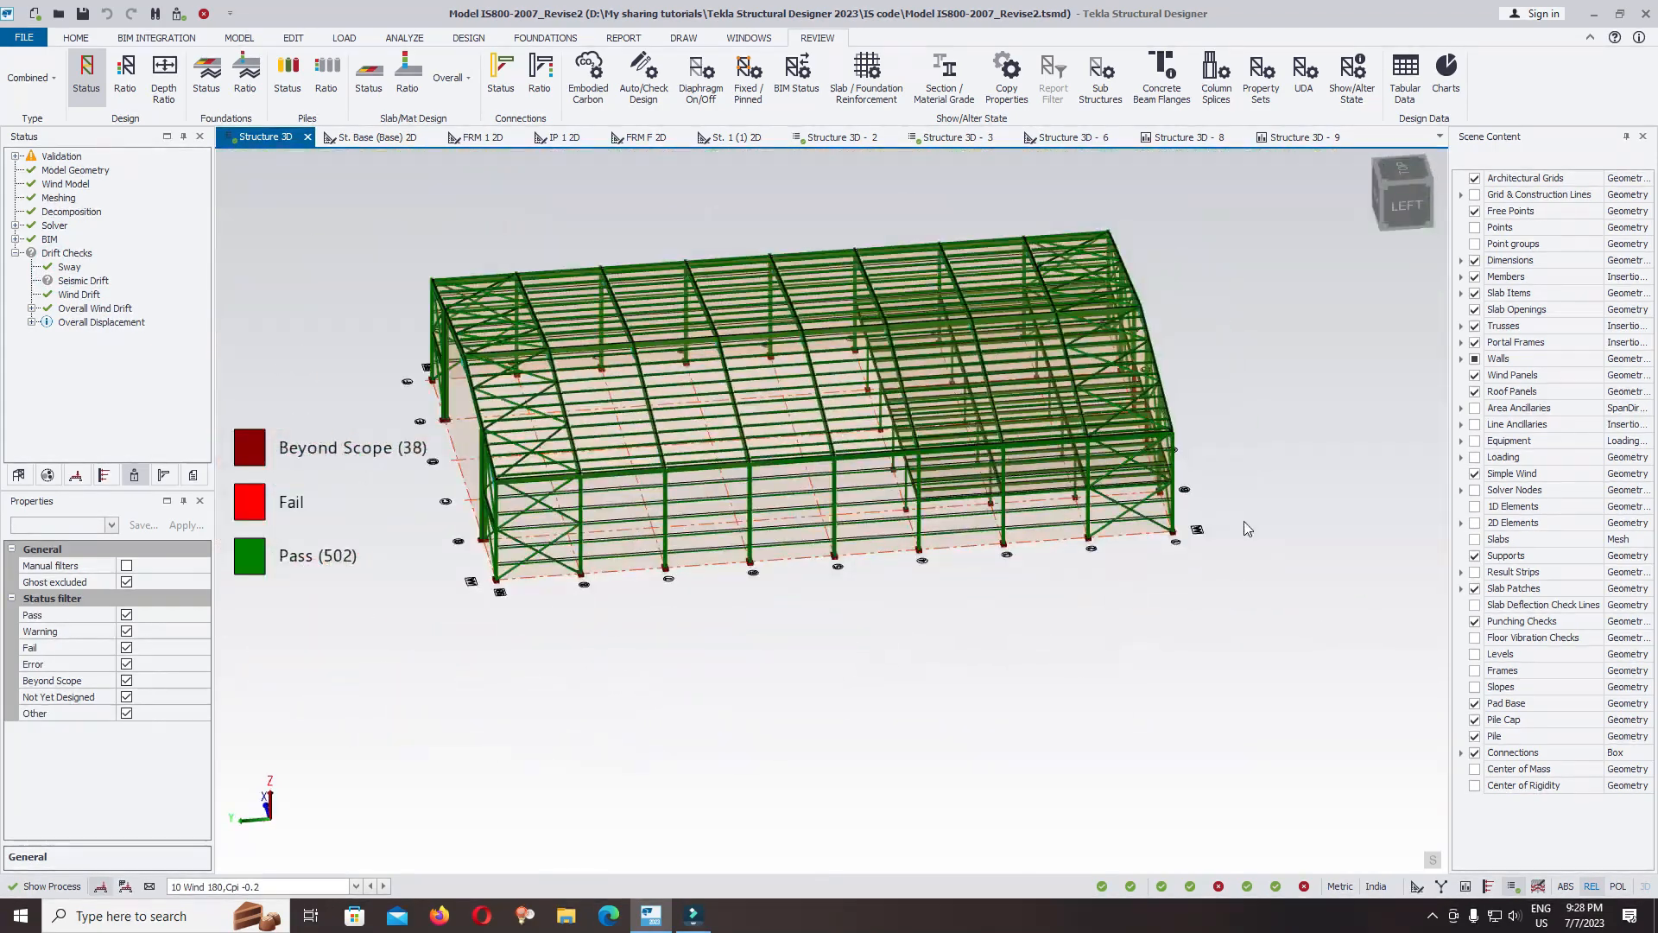
Examine the design status of gable columns C/1, D/1 and E/1 on grid line 1.
right_drag(1244, 521, 1097, 527)
scroll(1115, 510, up, 6)
right_drag(1007, 635, 963, 639)
mouse_move(917, 553)
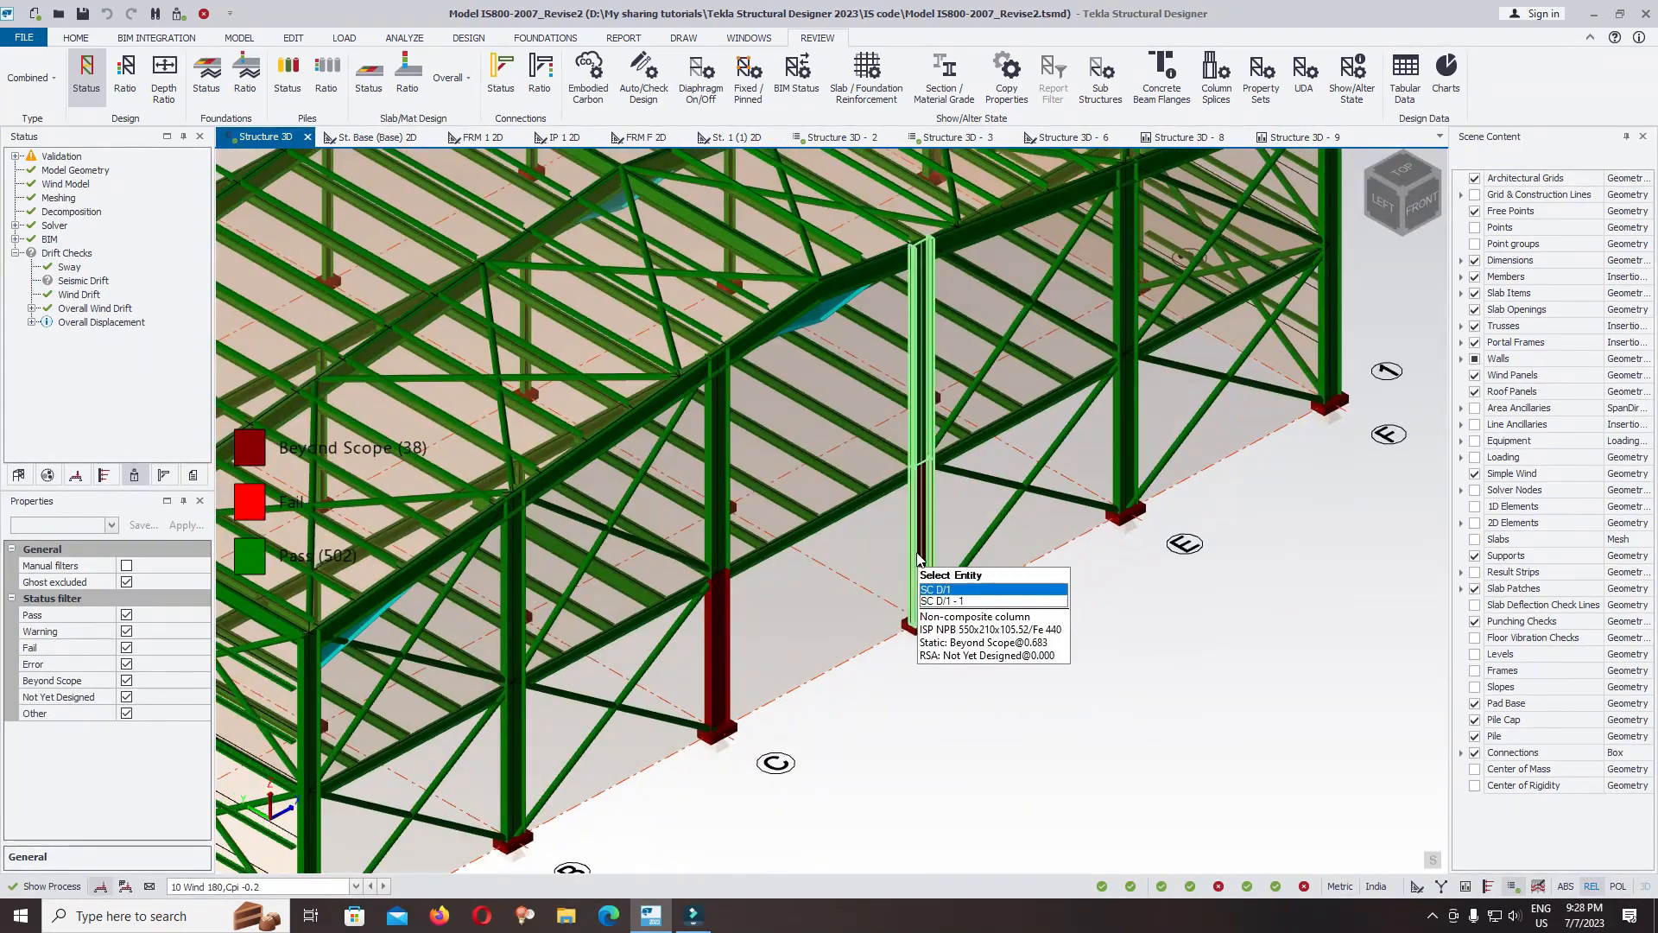
scroll(1052, 479, down, 5)
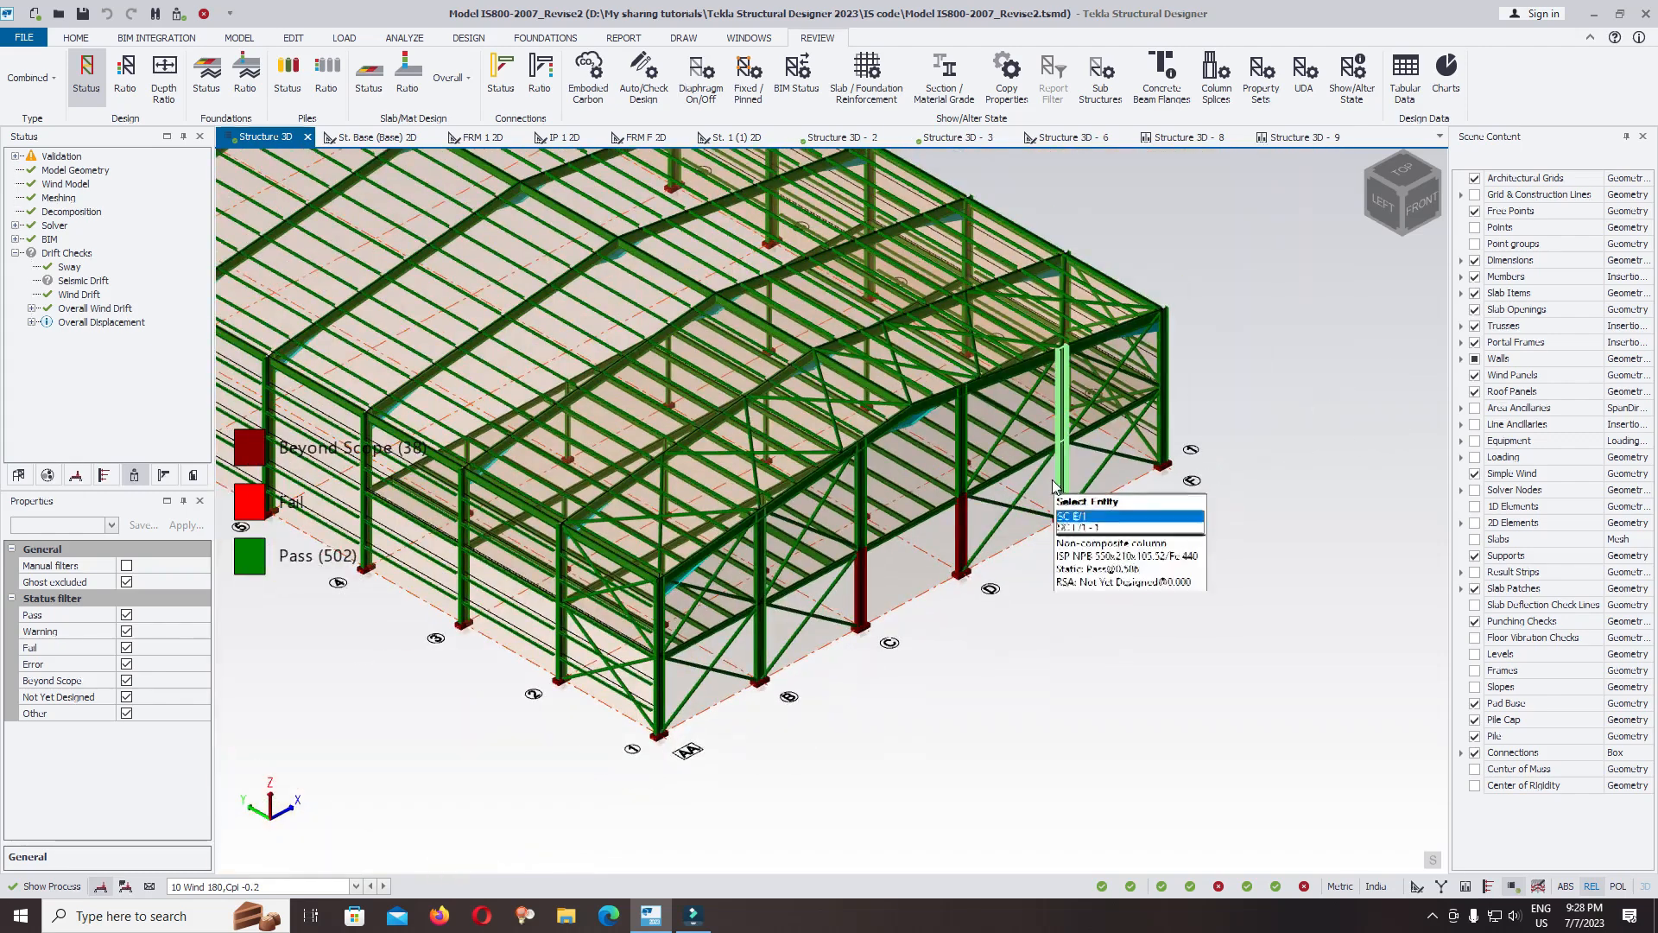
scroll(1219, 575, down, 5)
scroll(719, 558, up, 8)
scroll(676, 544, down, 1)
scroll(691, 536, down, 6)
Examine the design status of the frames and column base plates at the open gable end, including the base plate at F/7.
right_drag(740, 525, 993, 457)
scroll(583, 439, up, 4)
scroll(481, 523, up, 3)
right_drag(480, 548, 1058, 596)
scroll(692, 444, up, 5)
scroll(687, 438, down, 4)
mouse_move(713, 472)
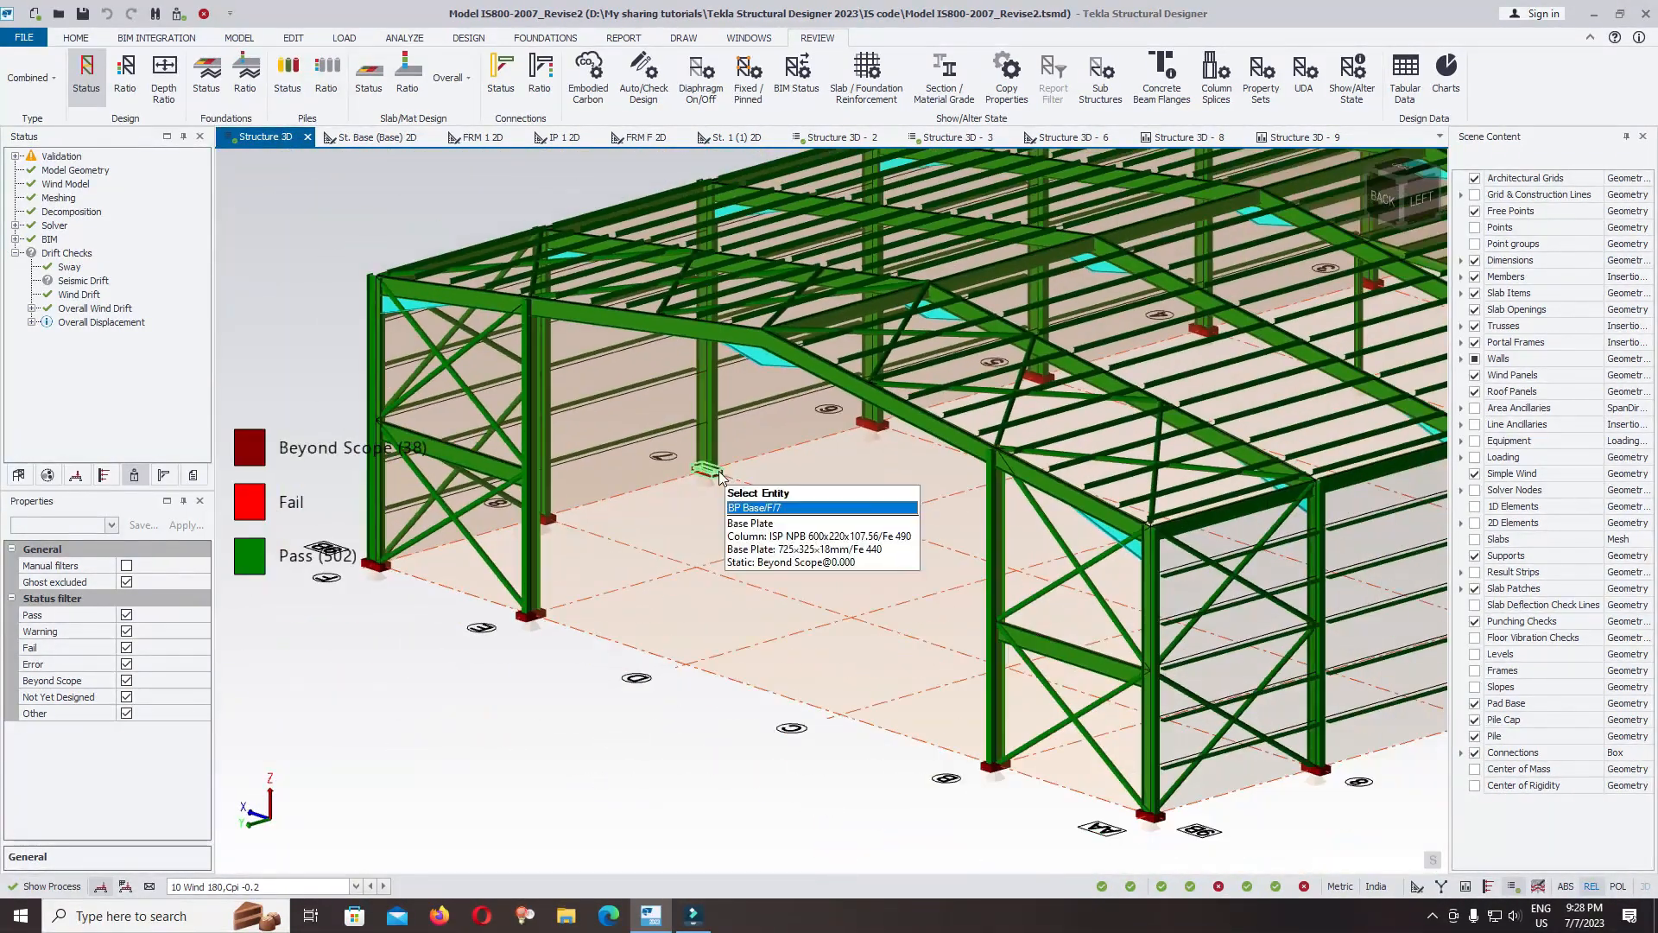
scroll(713, 472, down, 2)
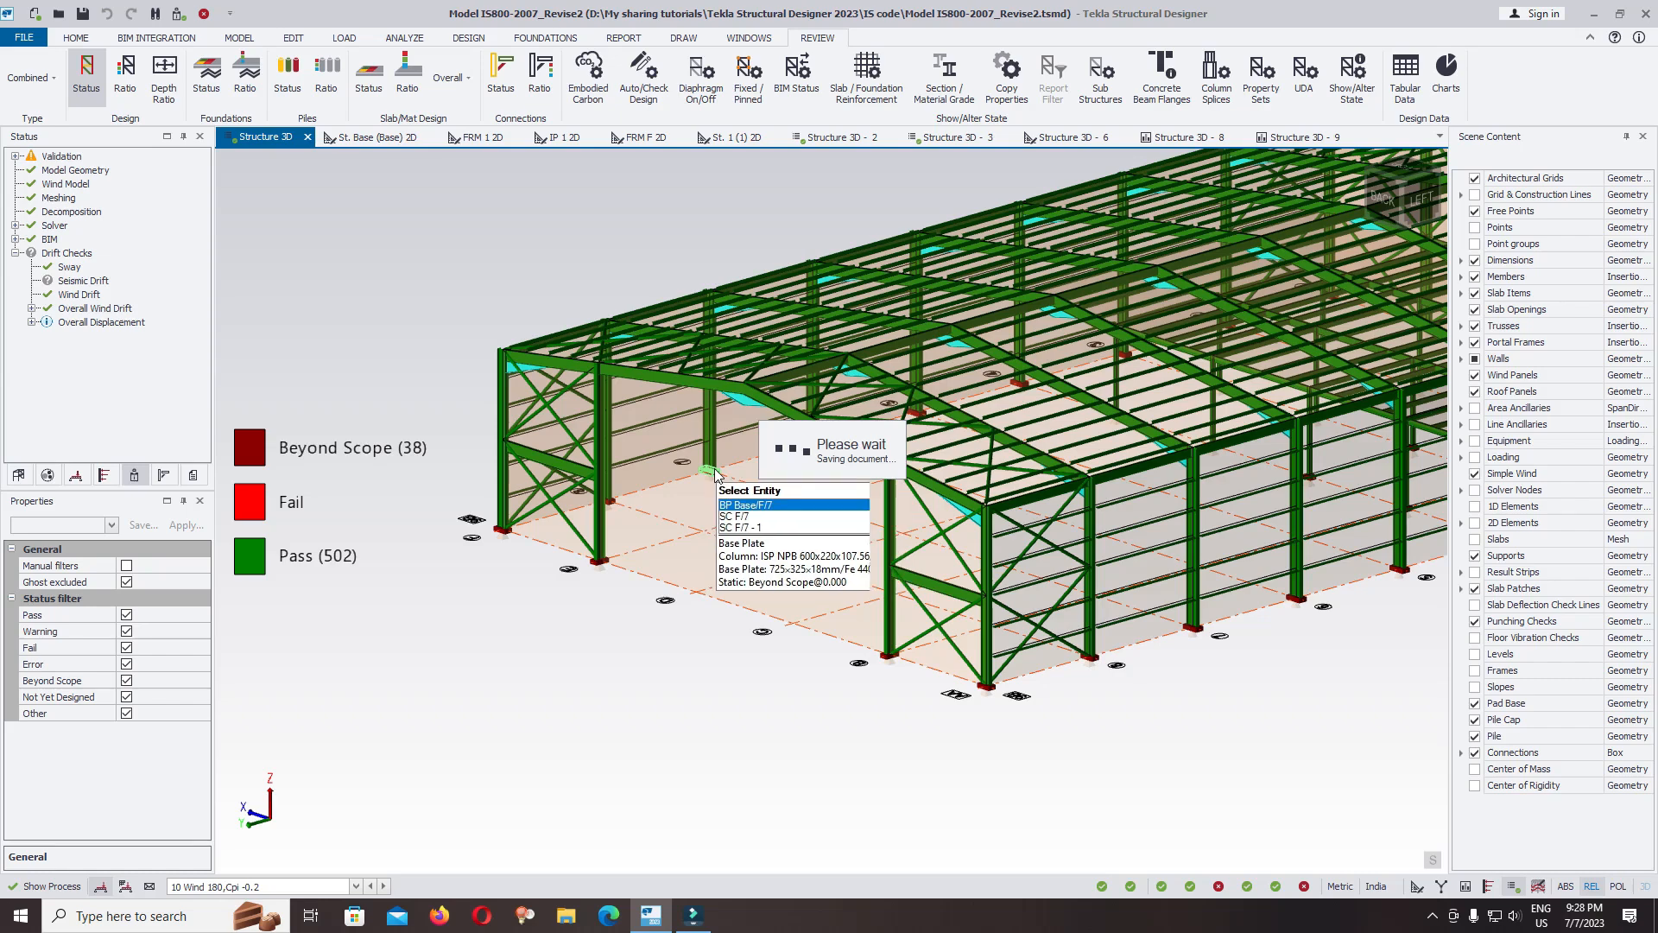
scroll(709, 445, down, 5)
right_drag(881, 477, 484, 589)
right_drag(1003, 663, 777, 626)
Examine the design status of the lower column segments at C/1 and D/1, ending in the straight front view.
scroll(808, 449, up, 6)
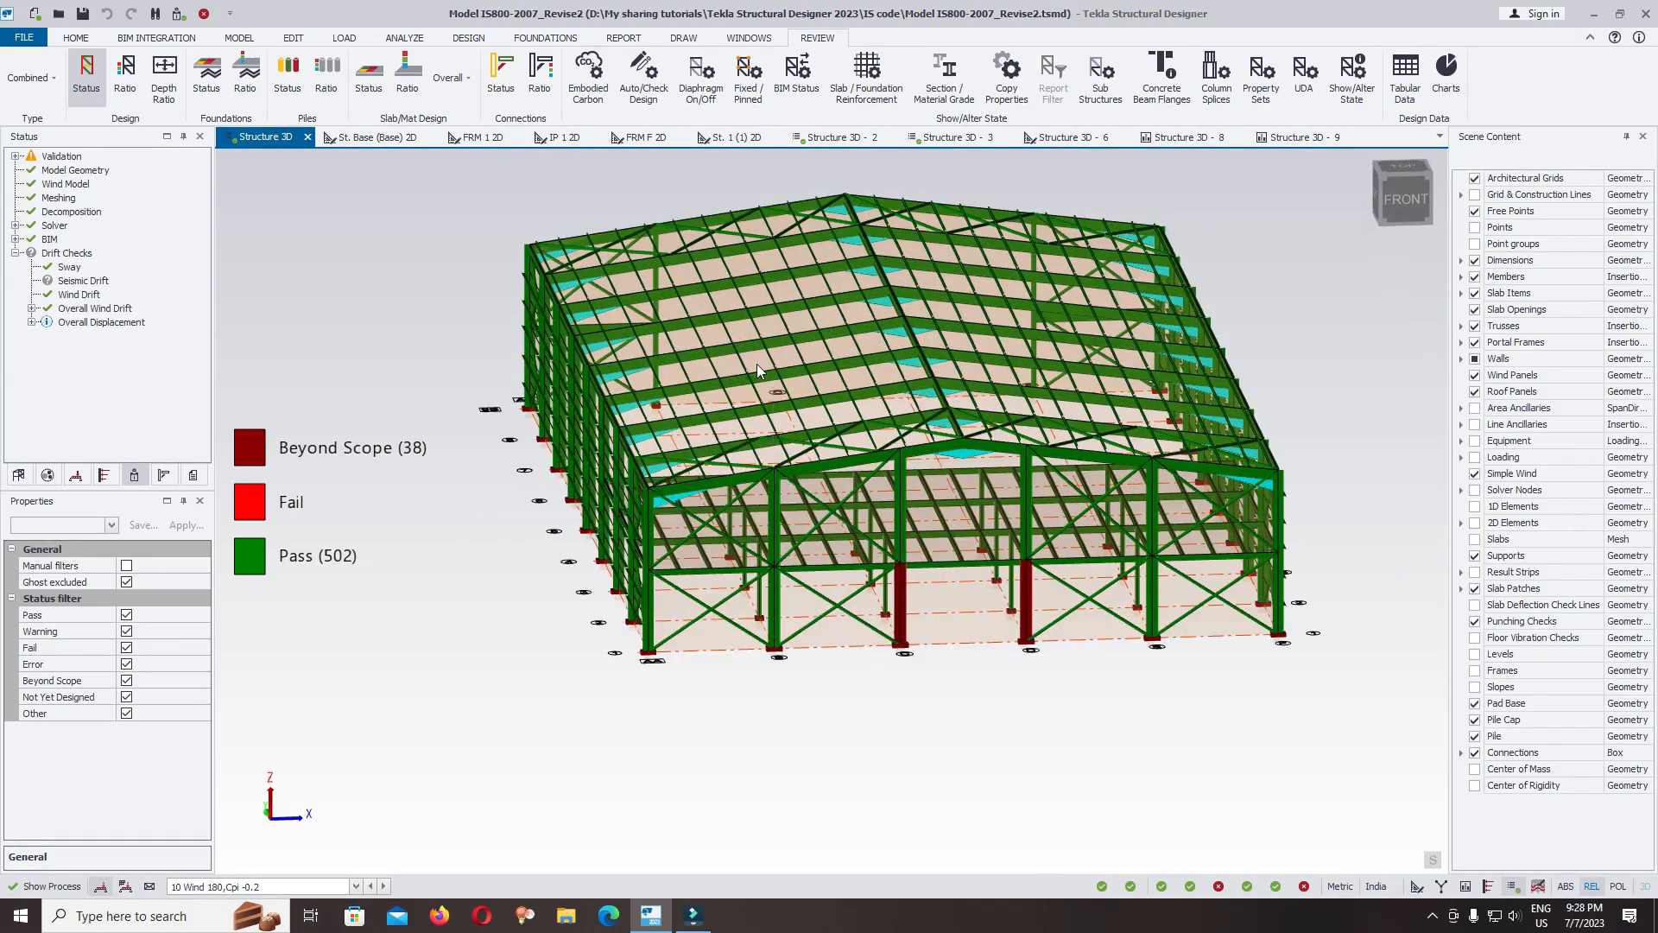
scroll(650, 366, up, 3)
scroll(751, 406, down, 5)
right_drag(944, 607, 830, 563)
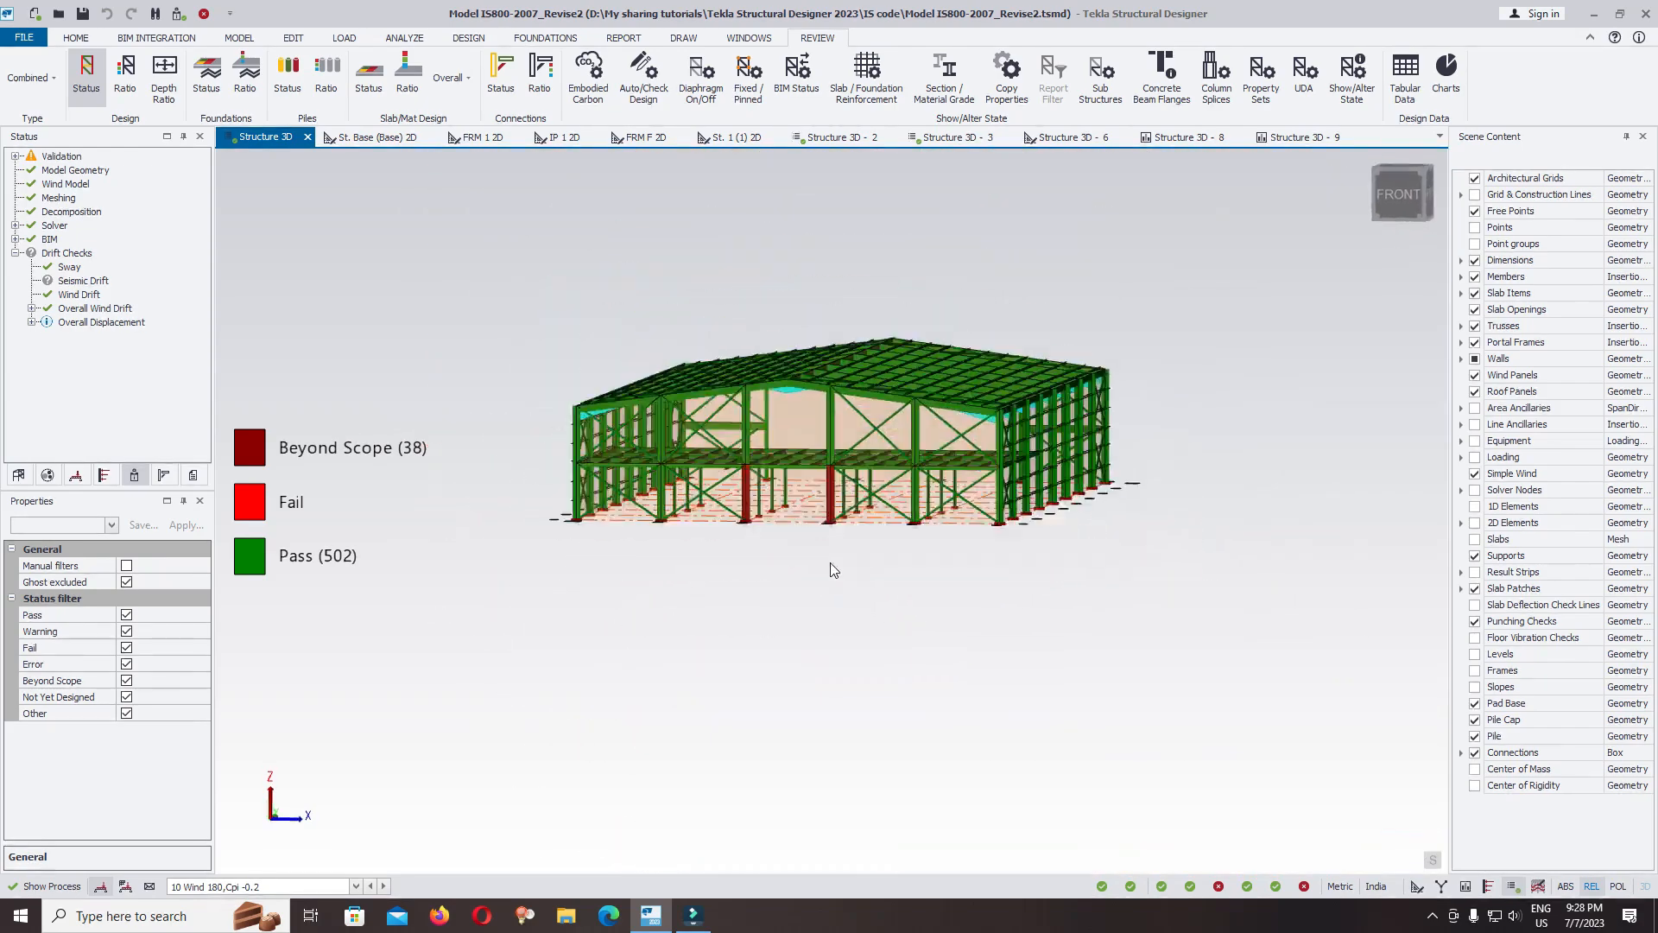
scroll(910, 566, up, 4)
scroll(903, 526, up, 3)
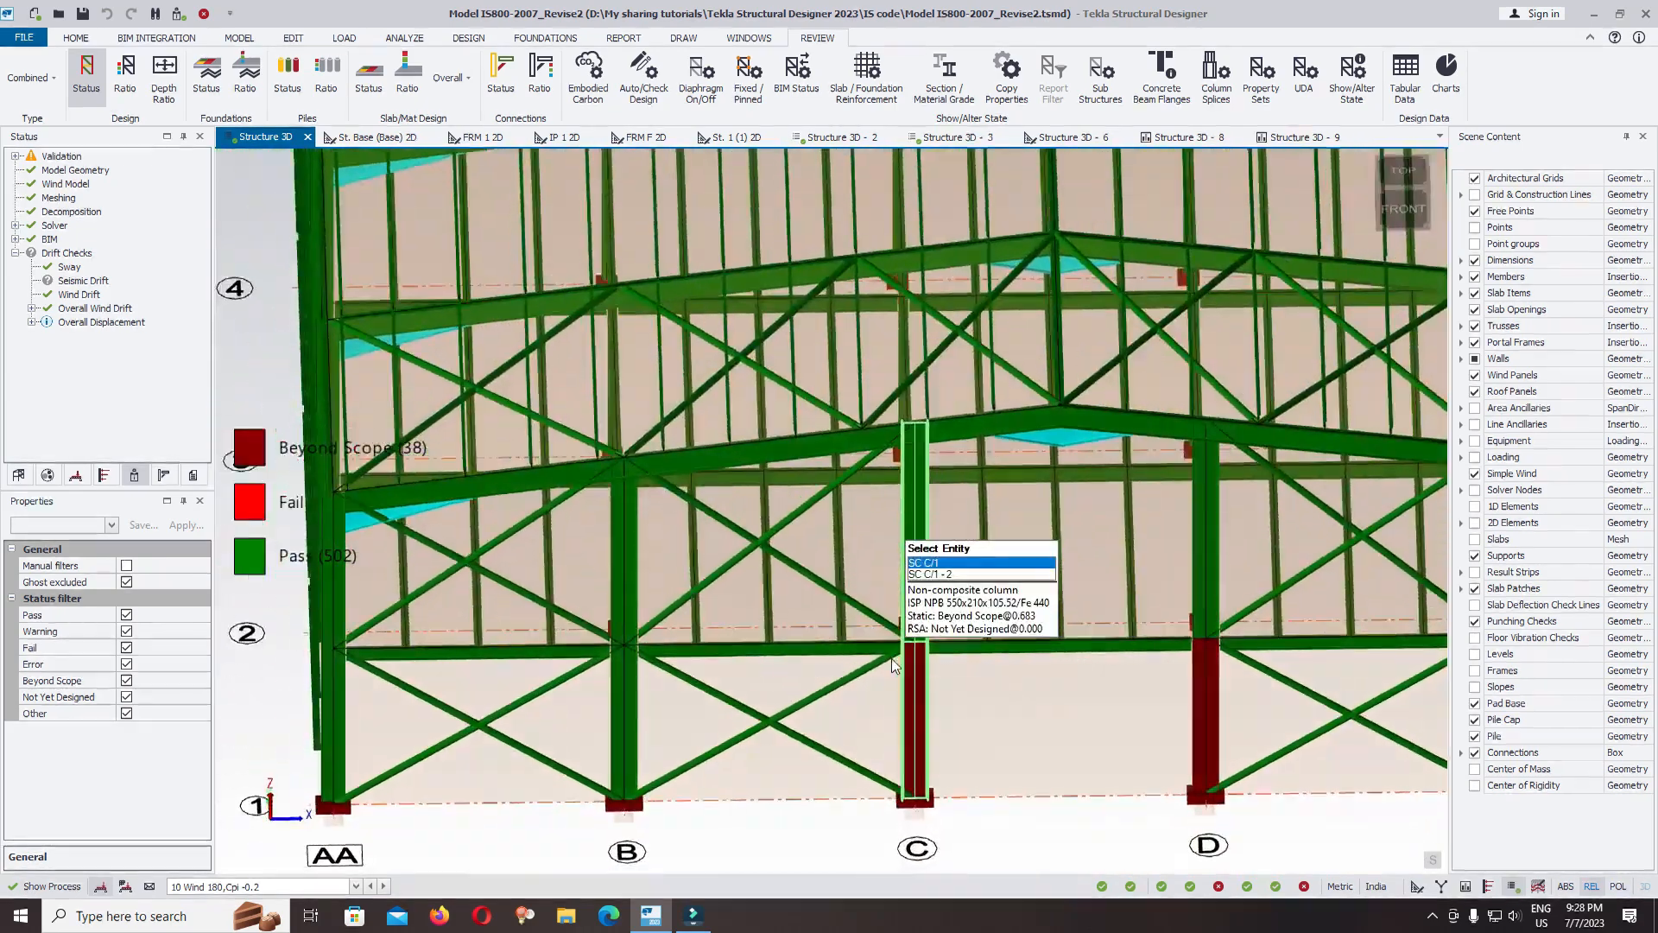
right_drag(896, 667, 918, 553)
scroll(744, 429, up, 3)
scroll(620, 337, up, 3)
scroll(823, 487, down, 8)
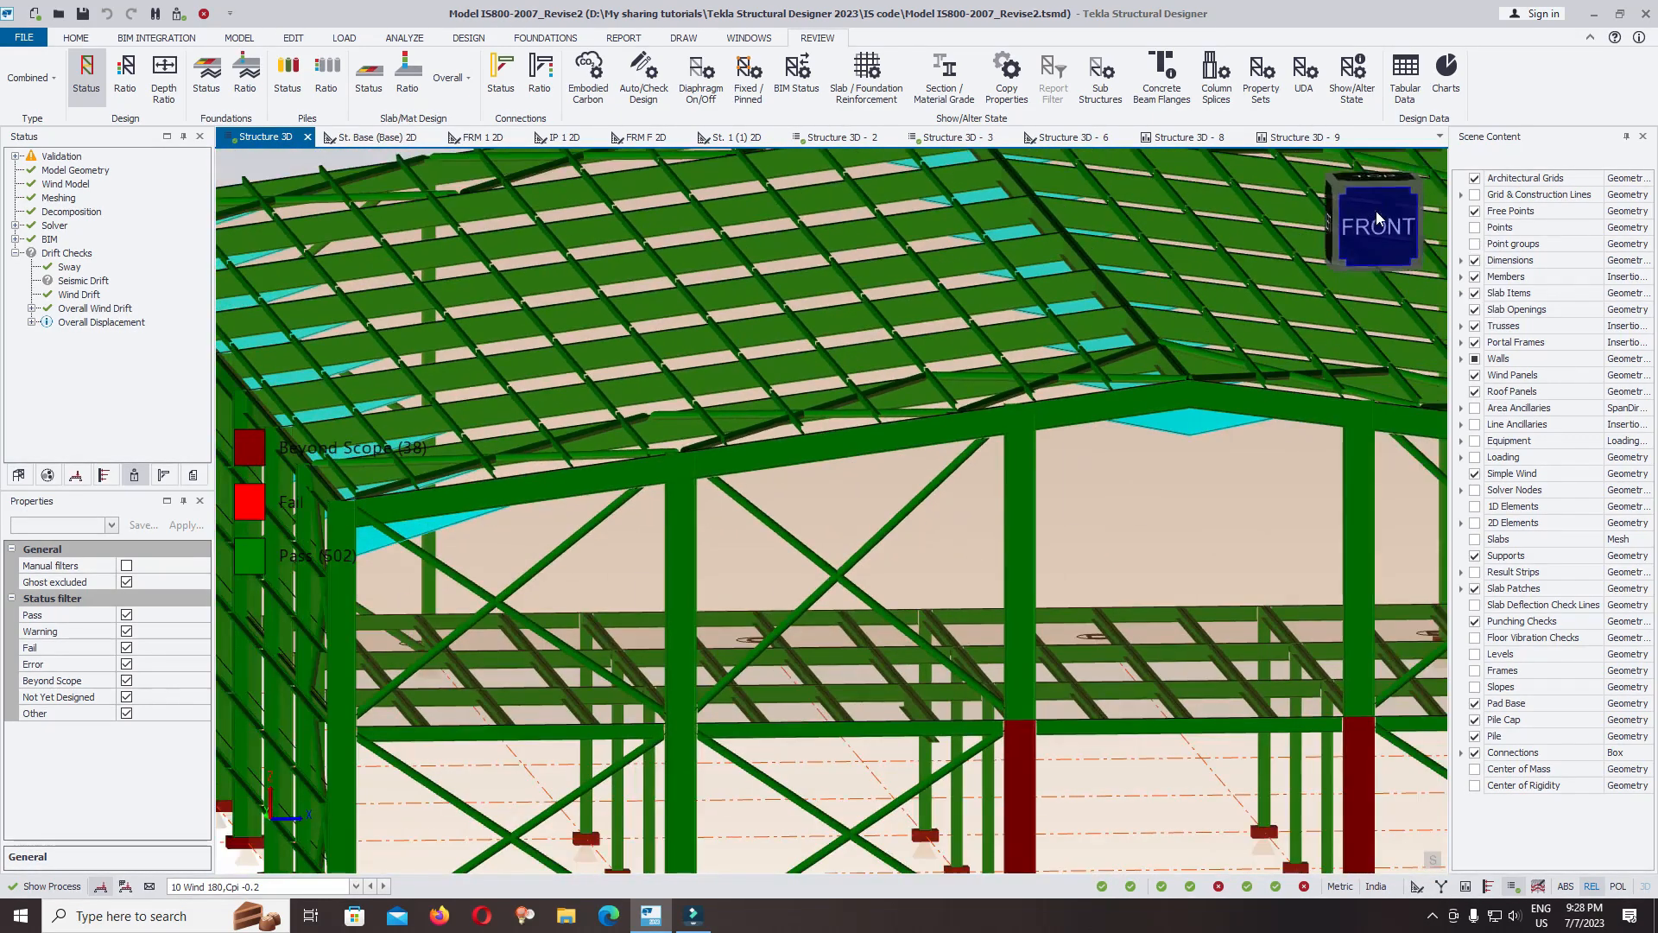
click(1377, 218)
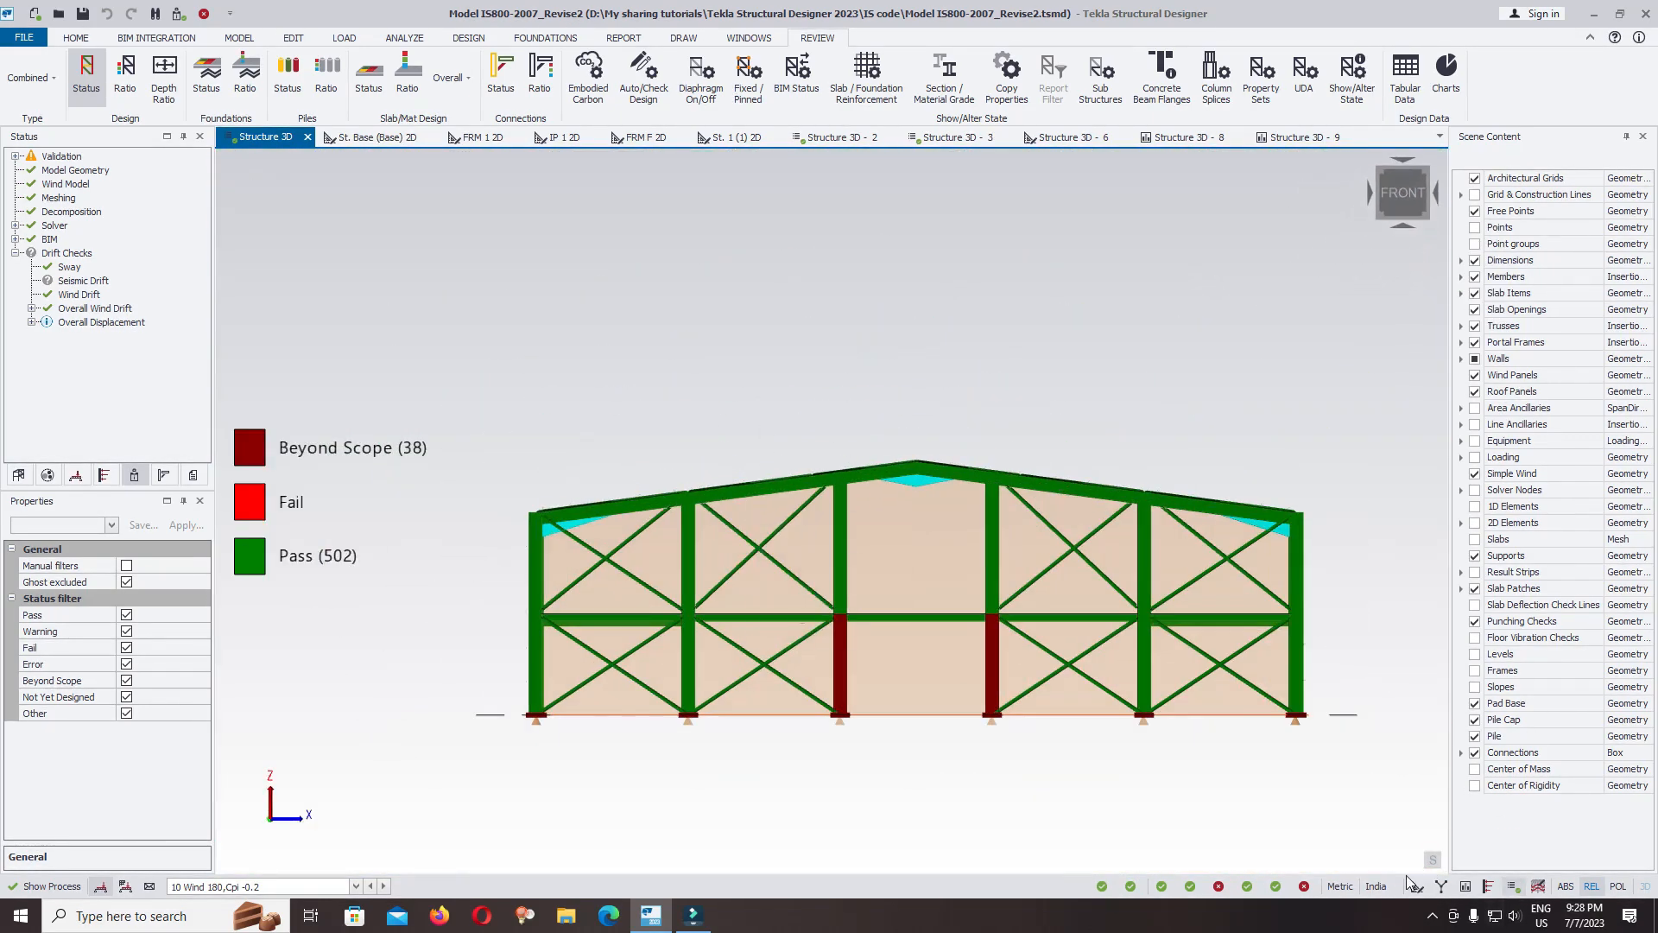
Select the two purlins near column C on the front gable rafter and review their end fixity and release settings.
click(469, 38)
scroll(820, 480, up, 6)
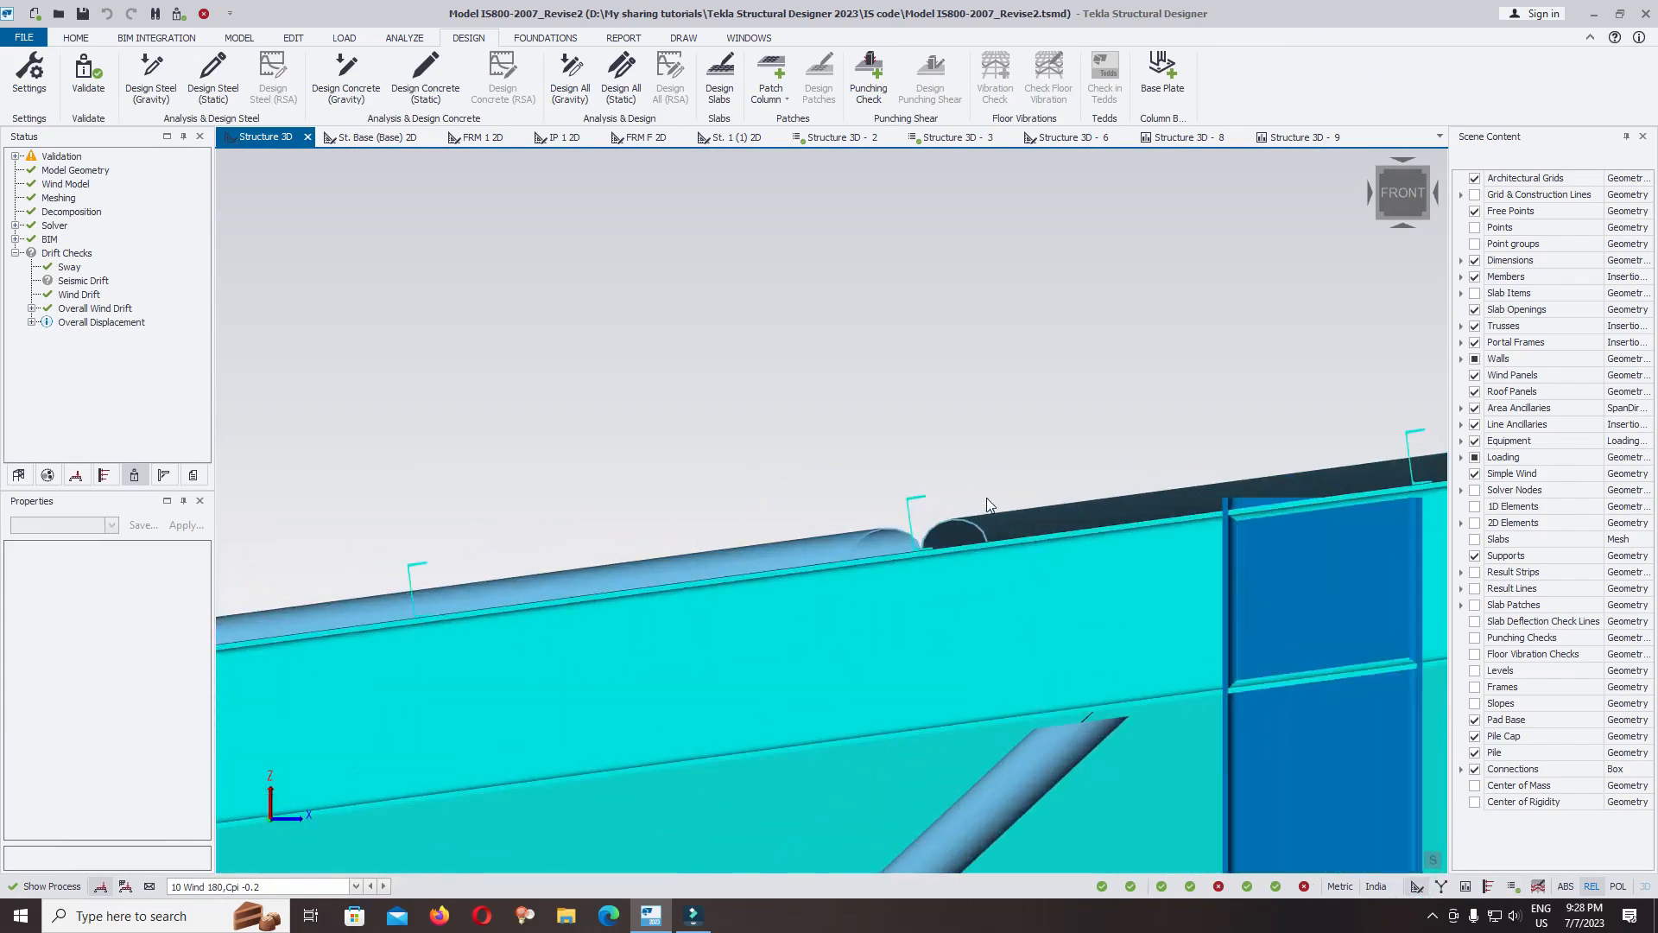
click(873, 498)
drag(452, 541, 357, 588)
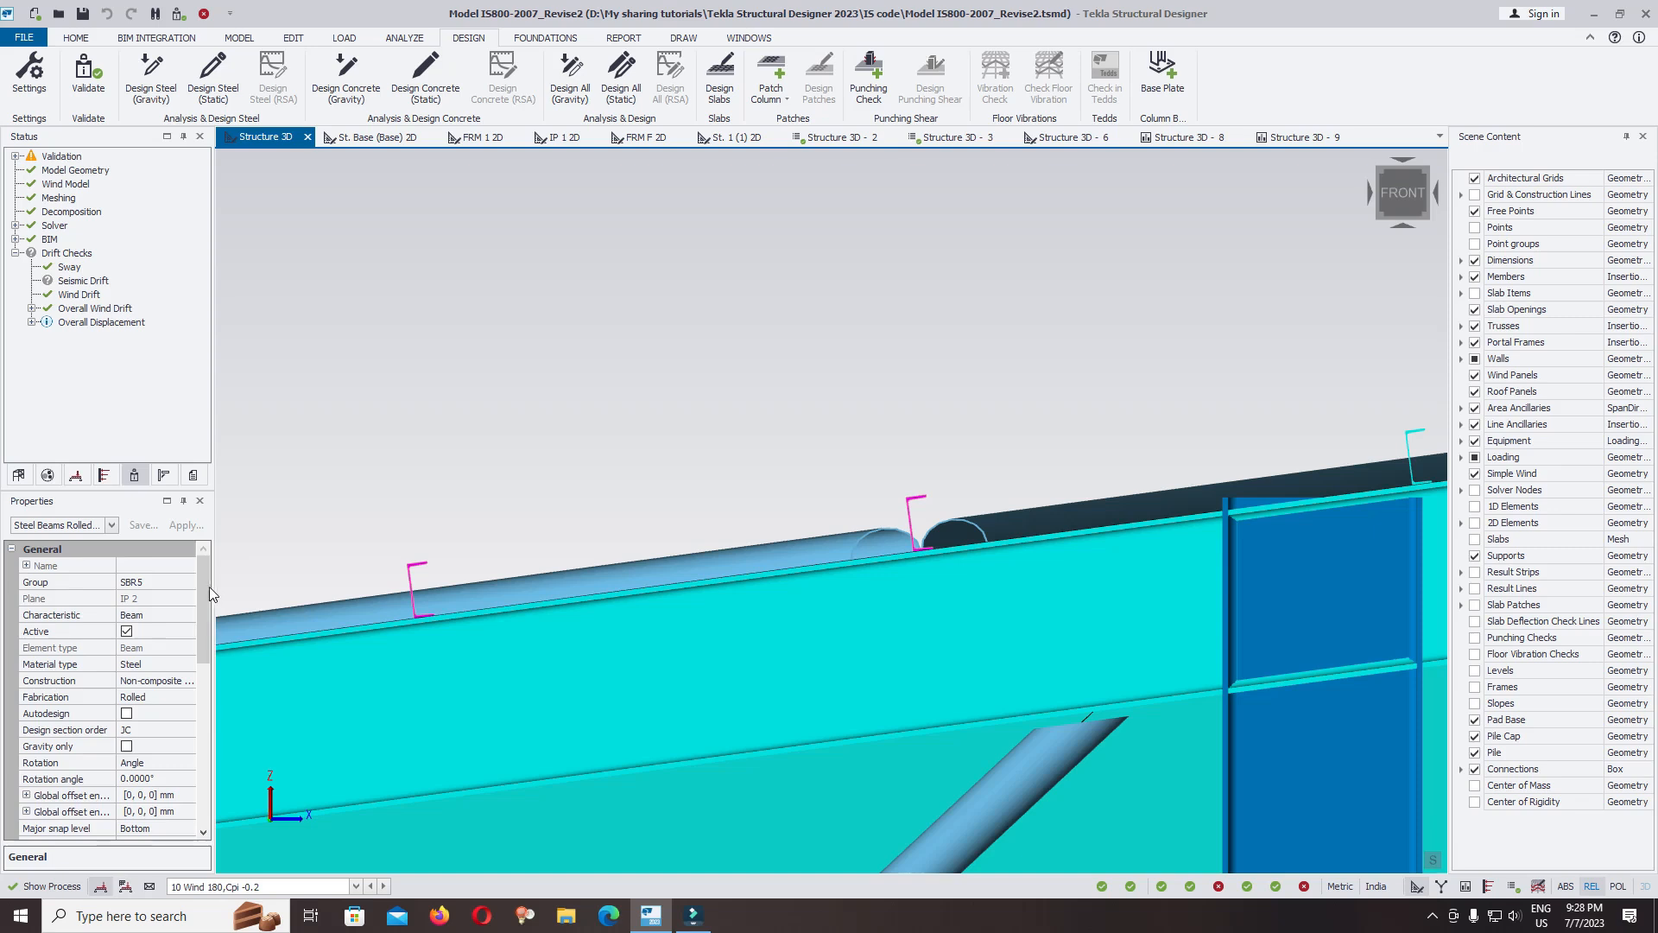
scroll(185, 738, down, 4)
click(26, 632)
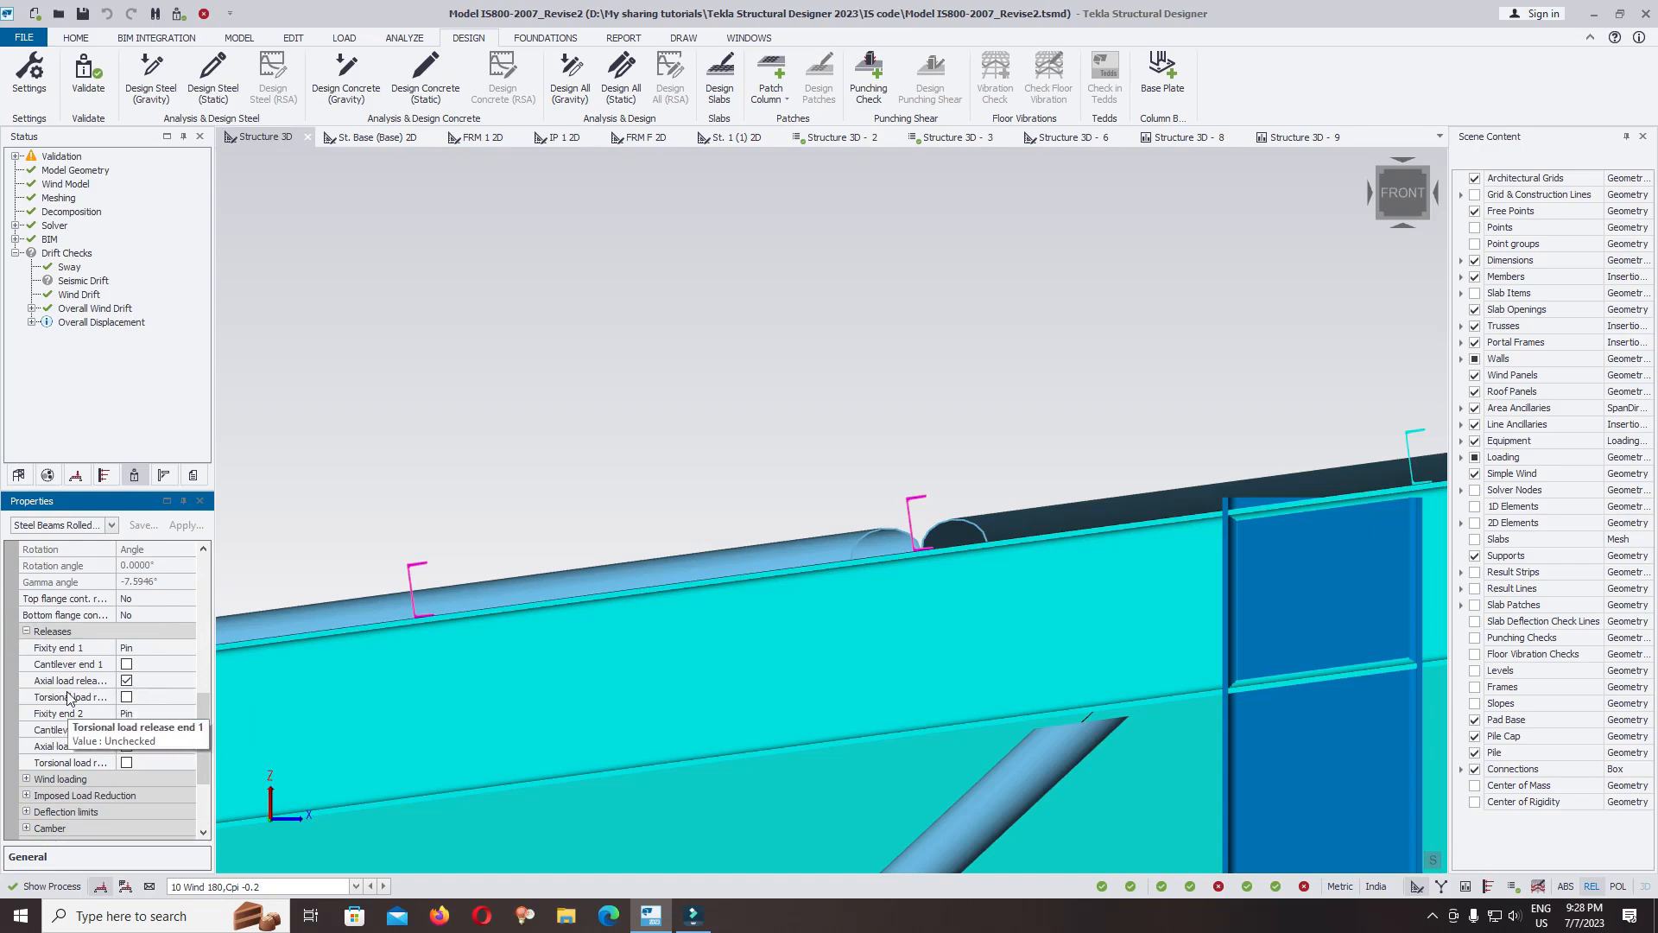
click(627, 309)
Examine the JC 150 roof purlins and their connections to the rafters across the roof slope.
scroll(738, 205, down, 10)
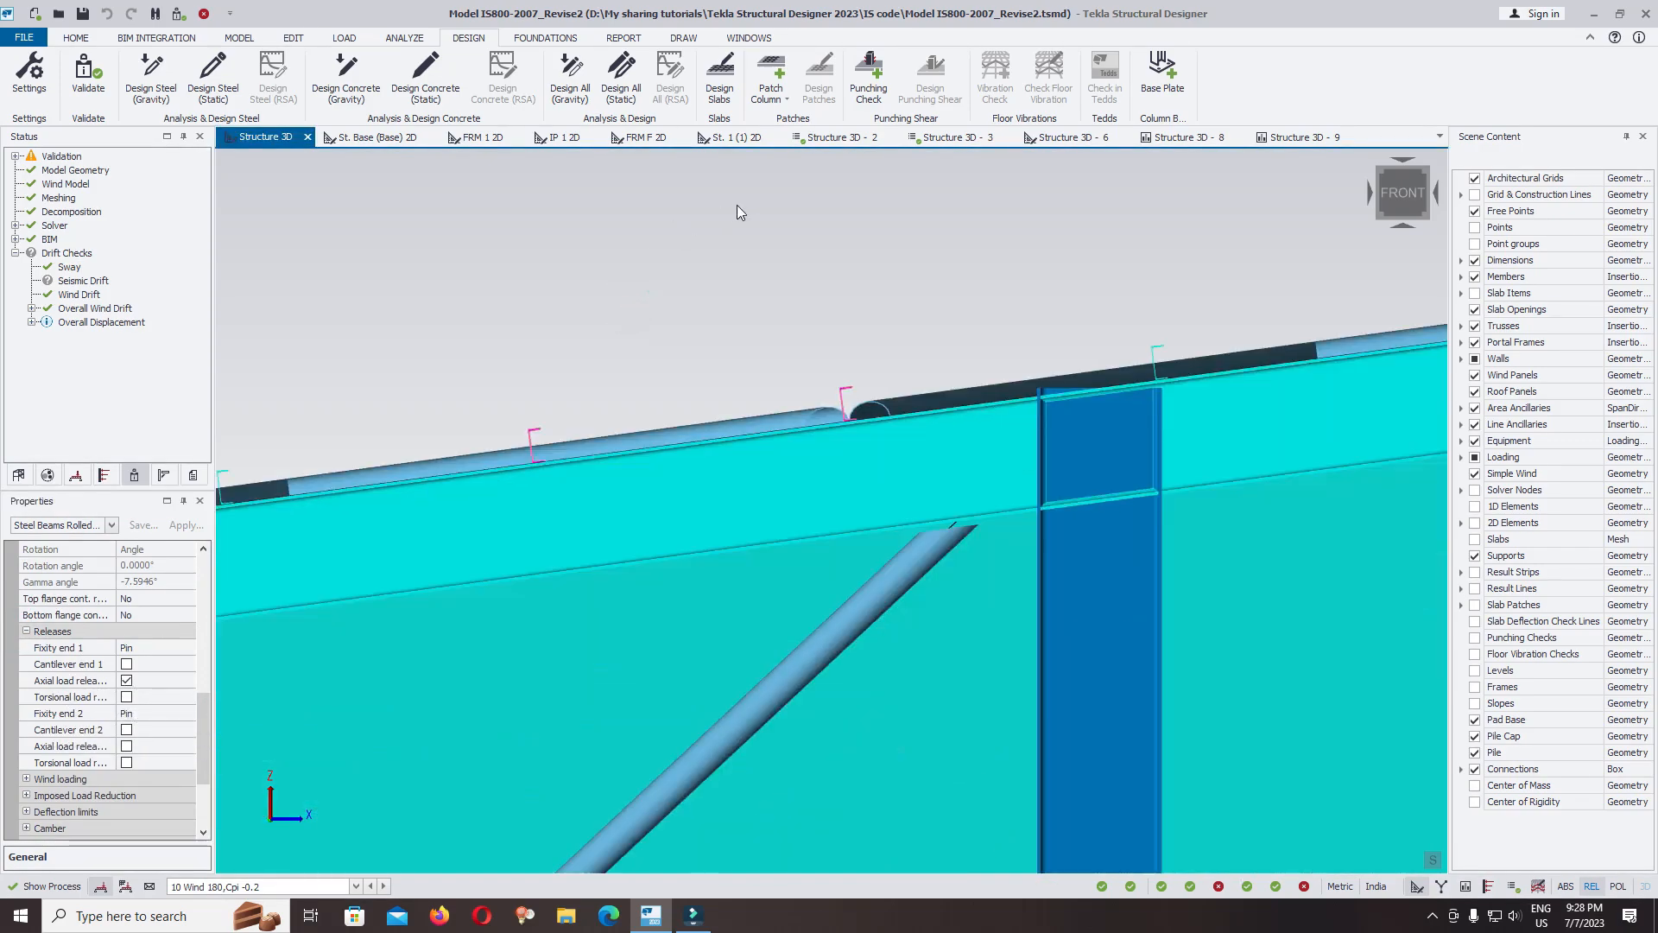
scroll(602, 499, down, 5)
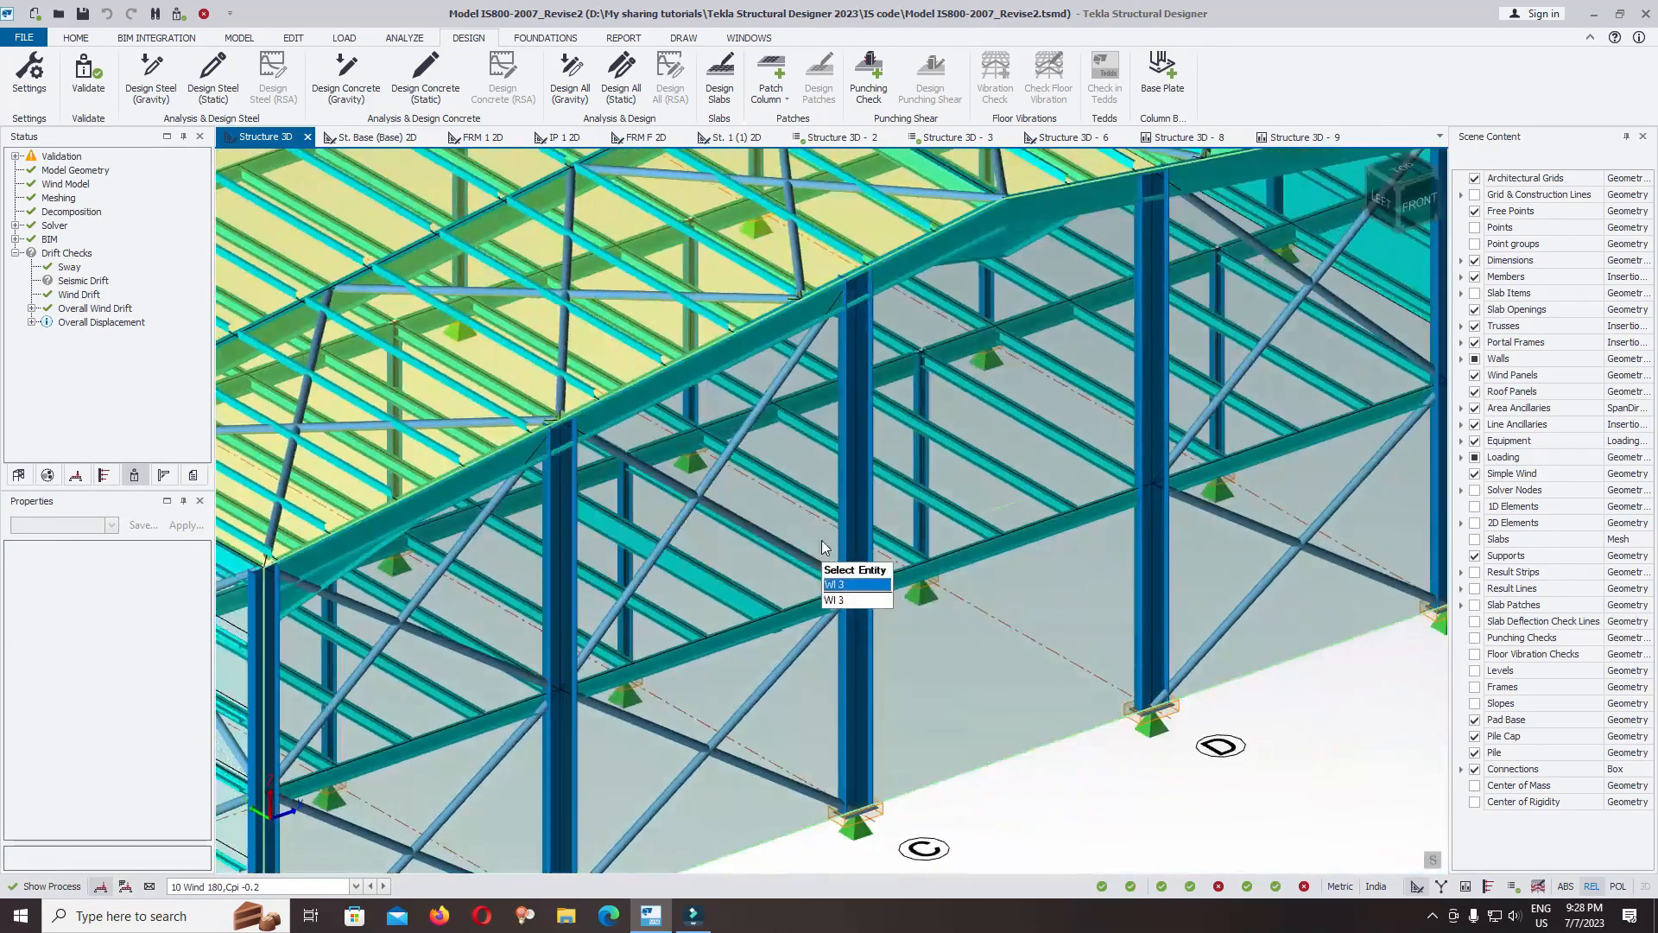
scroll(751, 432, up, 10)
scroll(722, 389, up, 4)
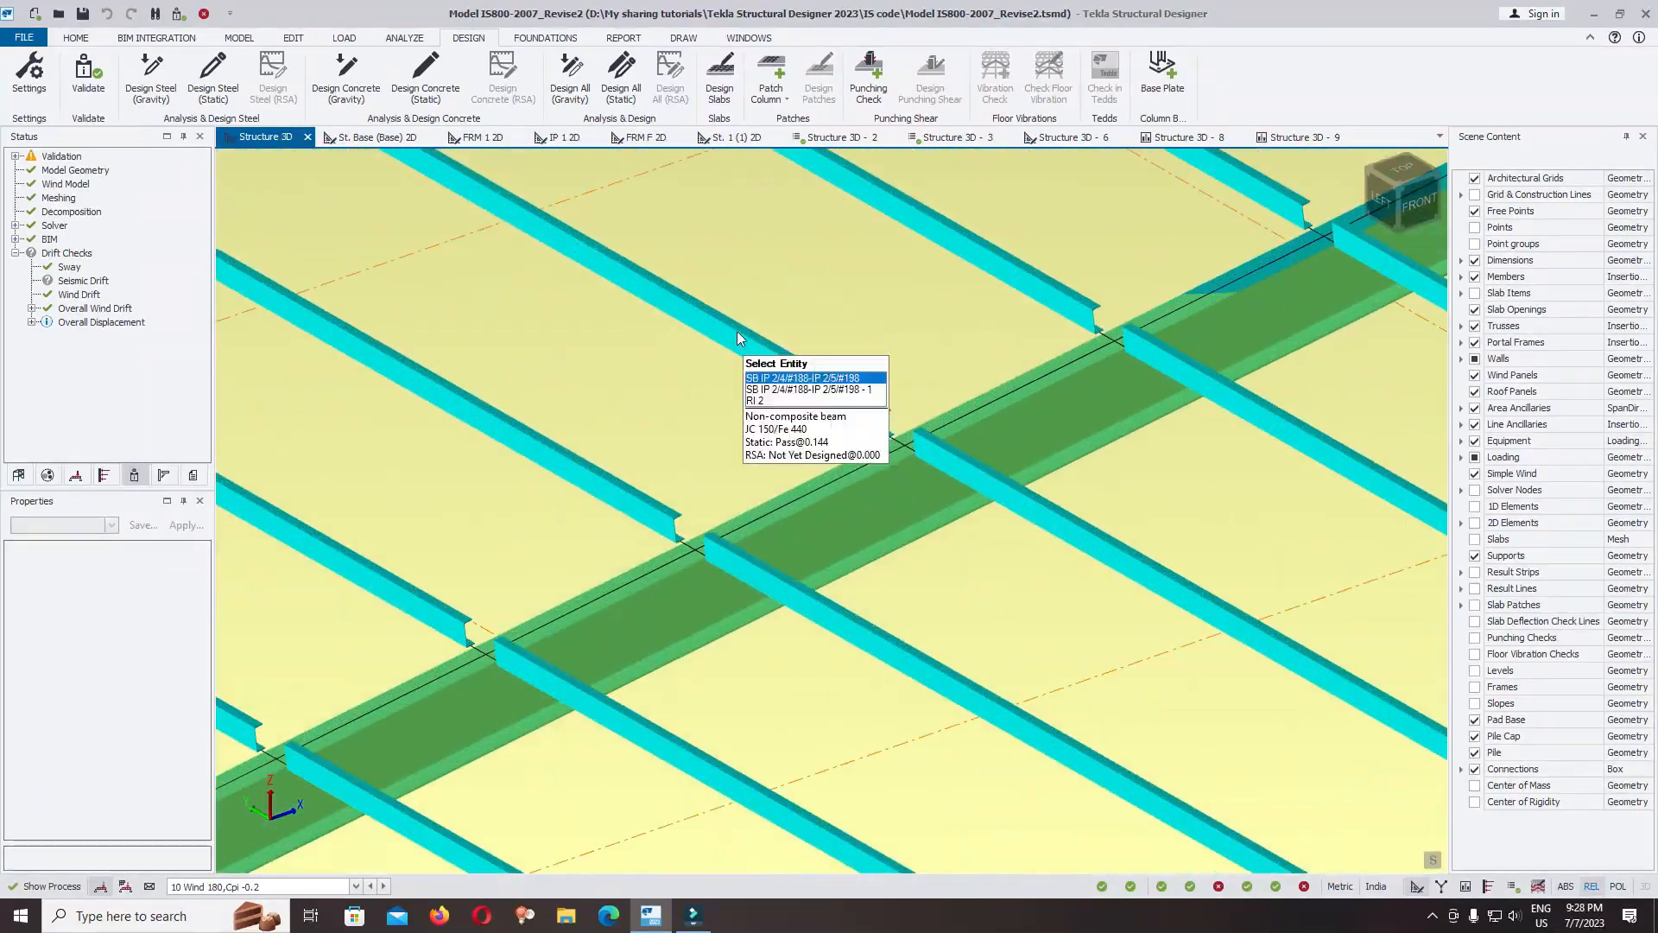
scroll(646, 450, down, 7)
scroll(581, 518, down, 3)
scroll(868, 411, up, 10)
scroll(868, 411, down, 10)
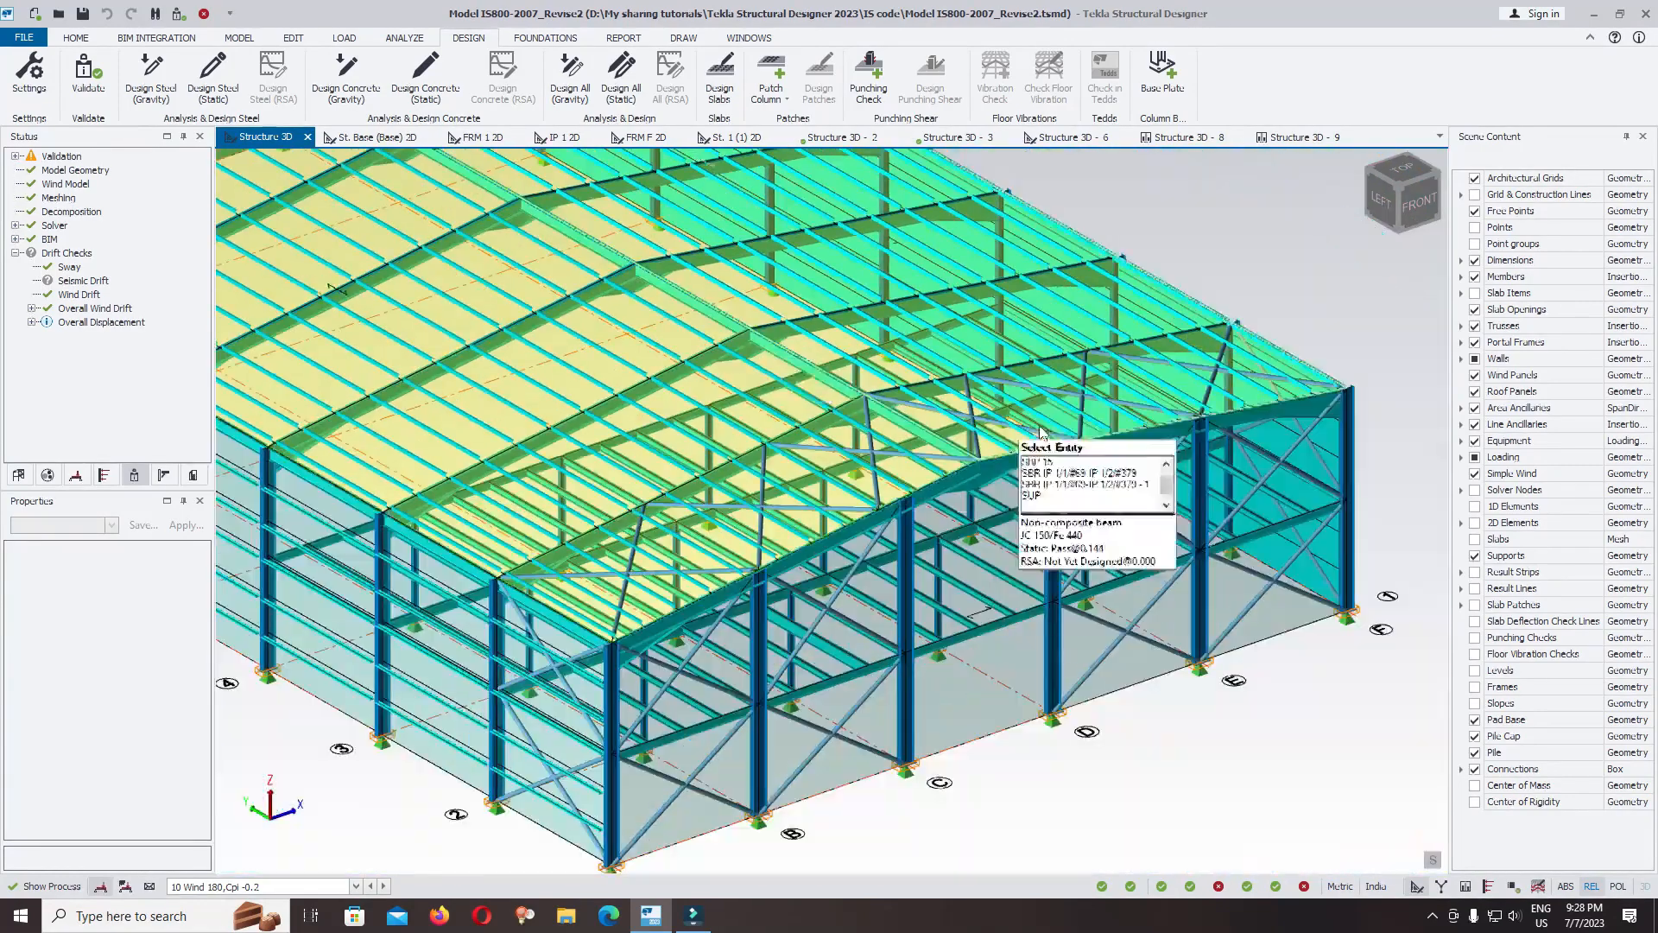
Hide the roof panels and wind panels, and select the ridge beam in the end bay between grids 1 and 2.
click(1475, 392)
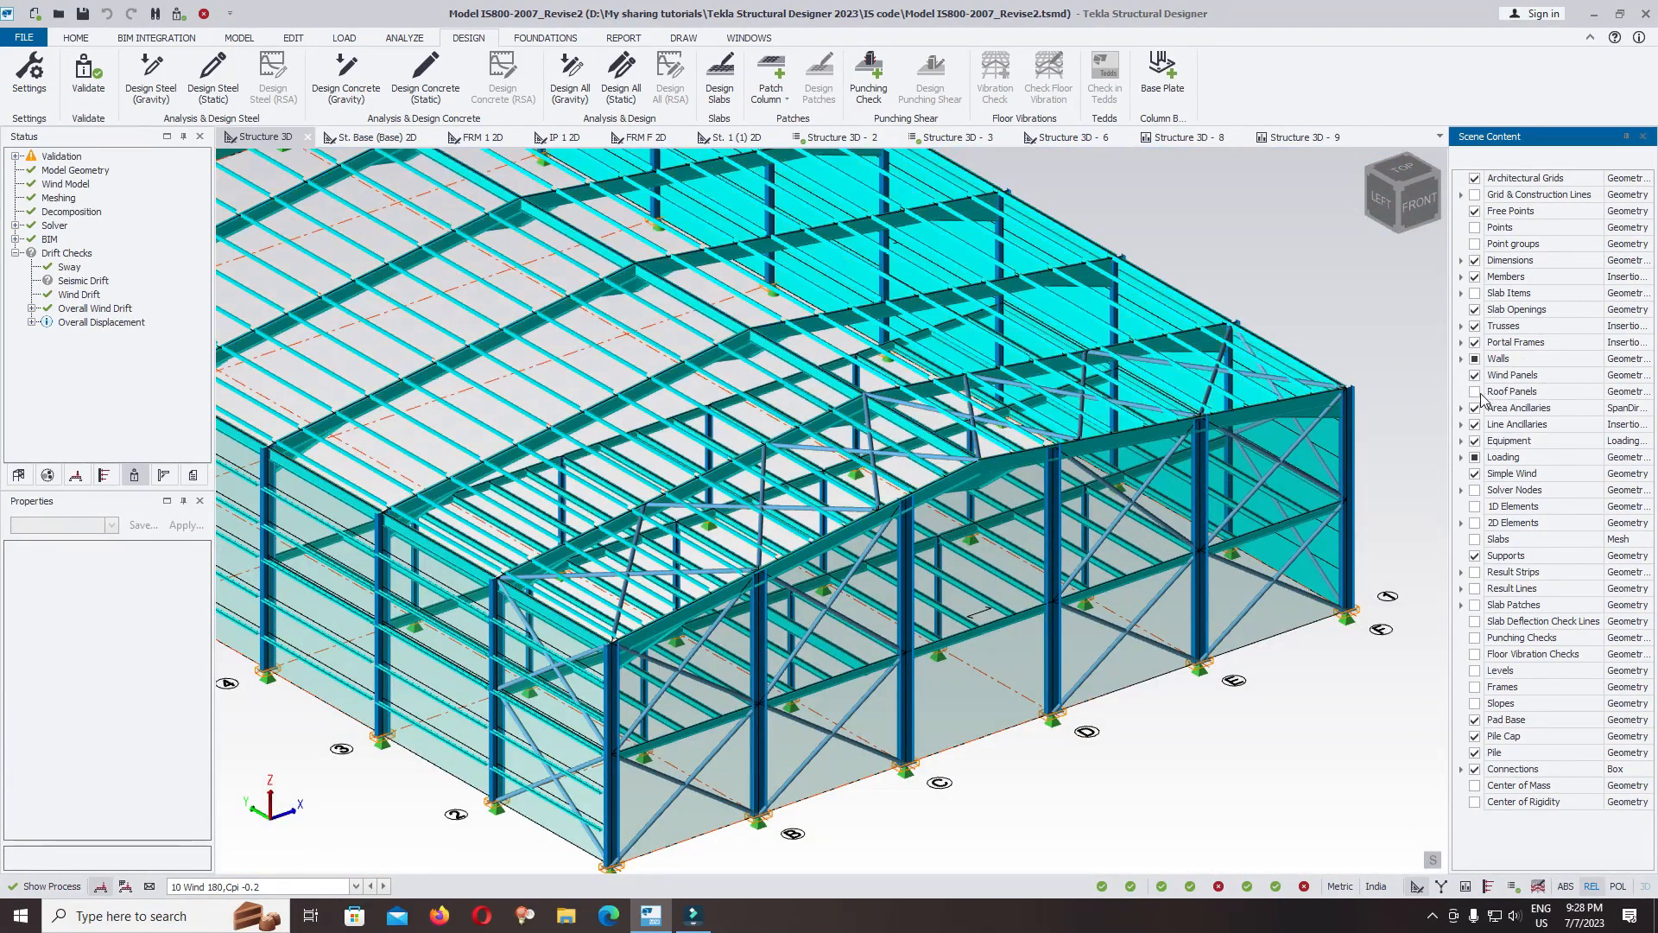
click(1475, 375)
scroll(909, 423, up, 5)
click(910, 423)
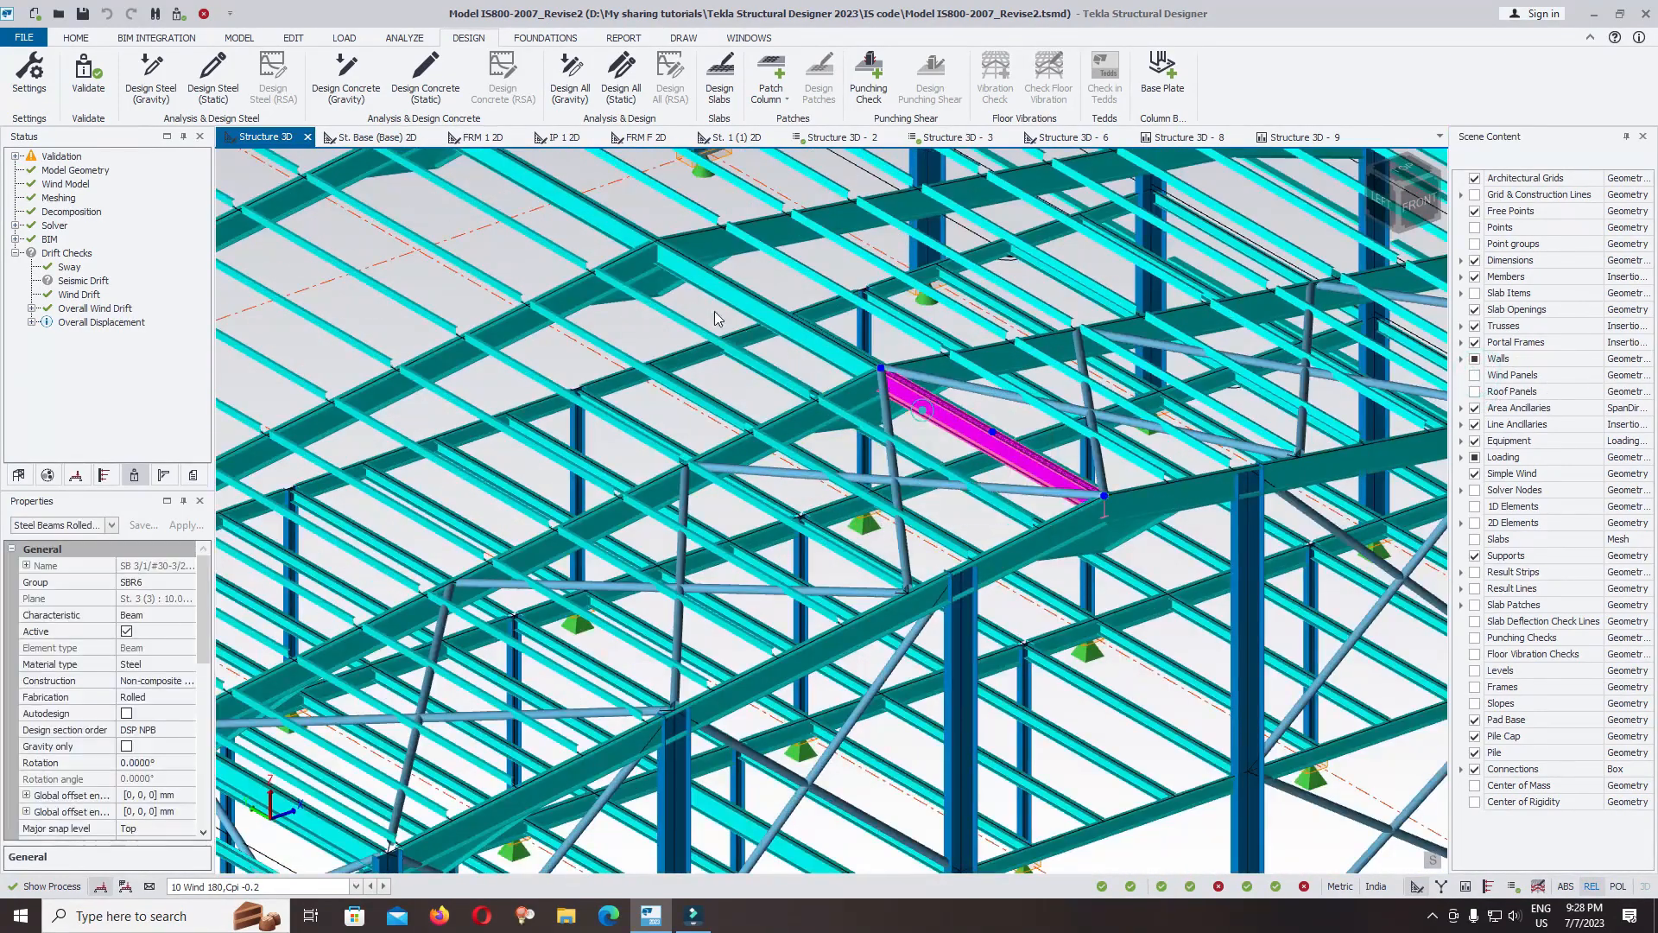
Add the end-bay eaves beams along grids AA and F and the roof X-brace near F/1 to the selection.
scroll(1059, 313, down, 5)
scroll(1056, 399, up, 8)
ctrl+click(965, 495)
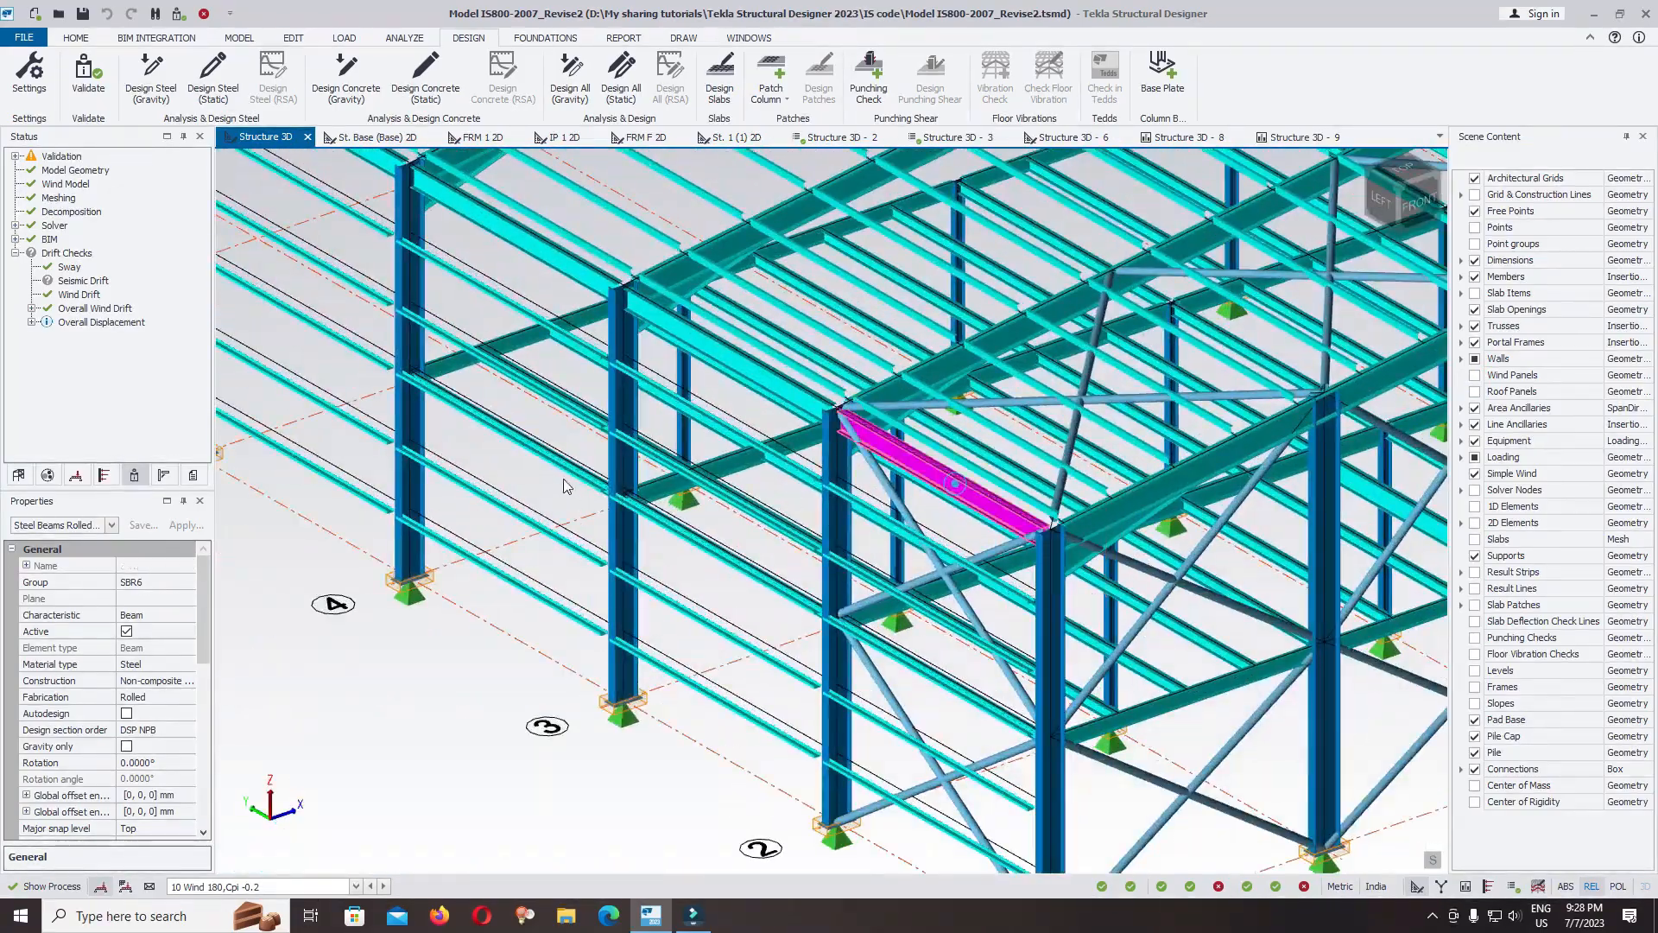
scroll(958, 483, down, 5)
scroll(951, 475, up, 8)
ctrl+click(1008, 304)
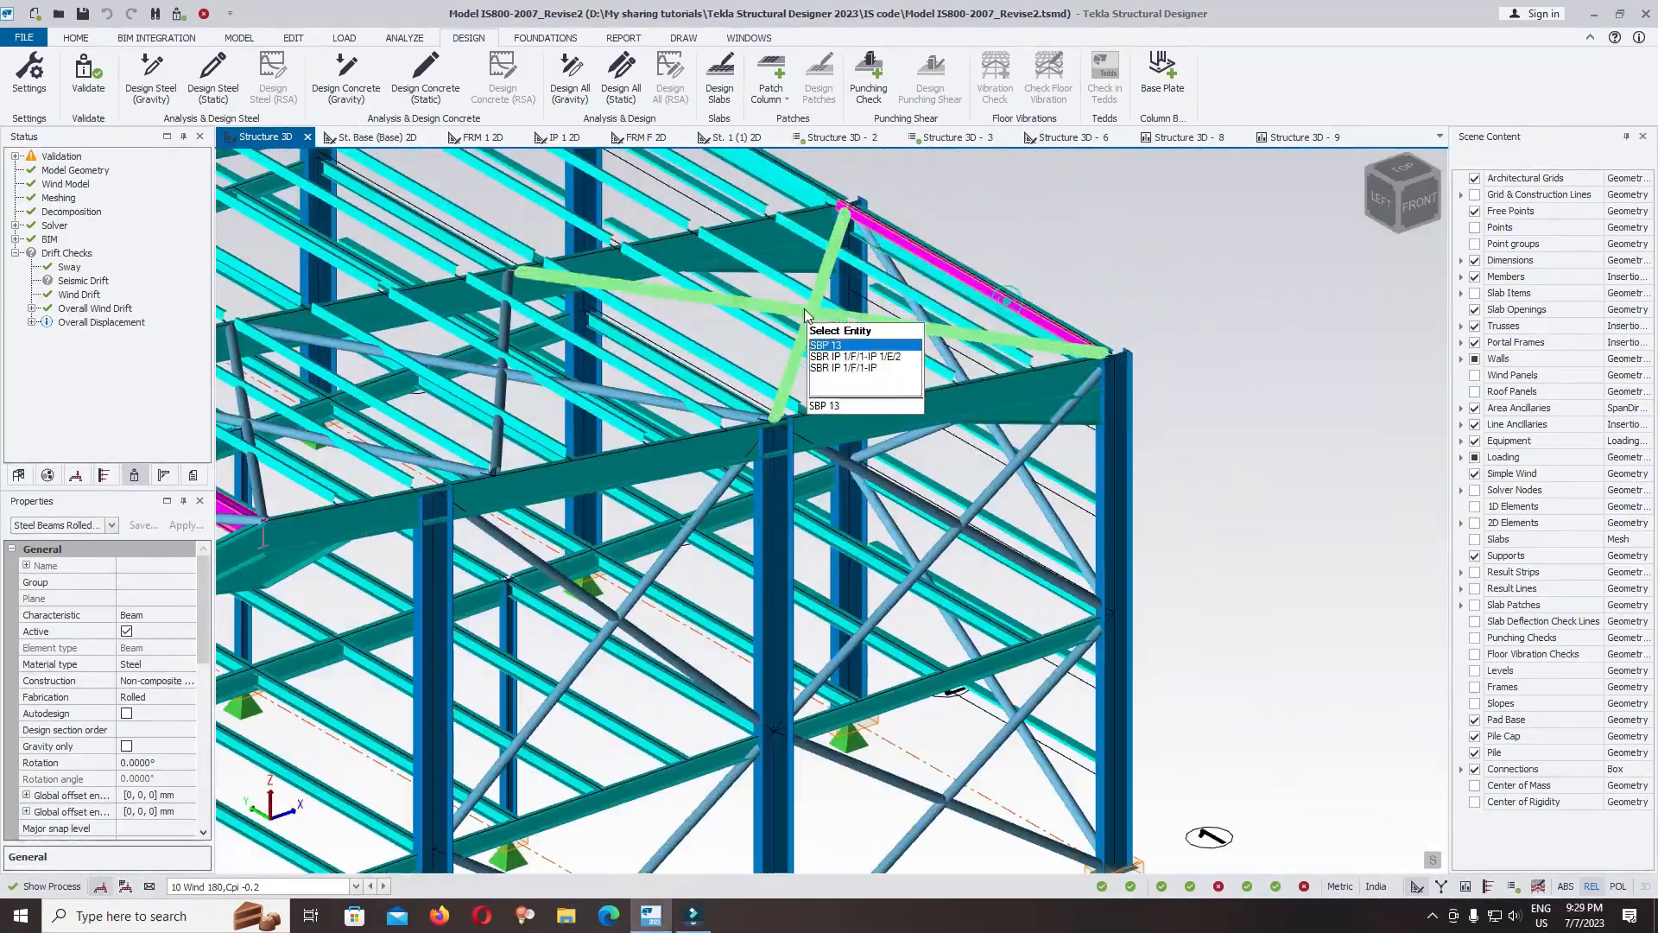
ctrl+click(808, 320)
scroll(1109, 426, down, 5)
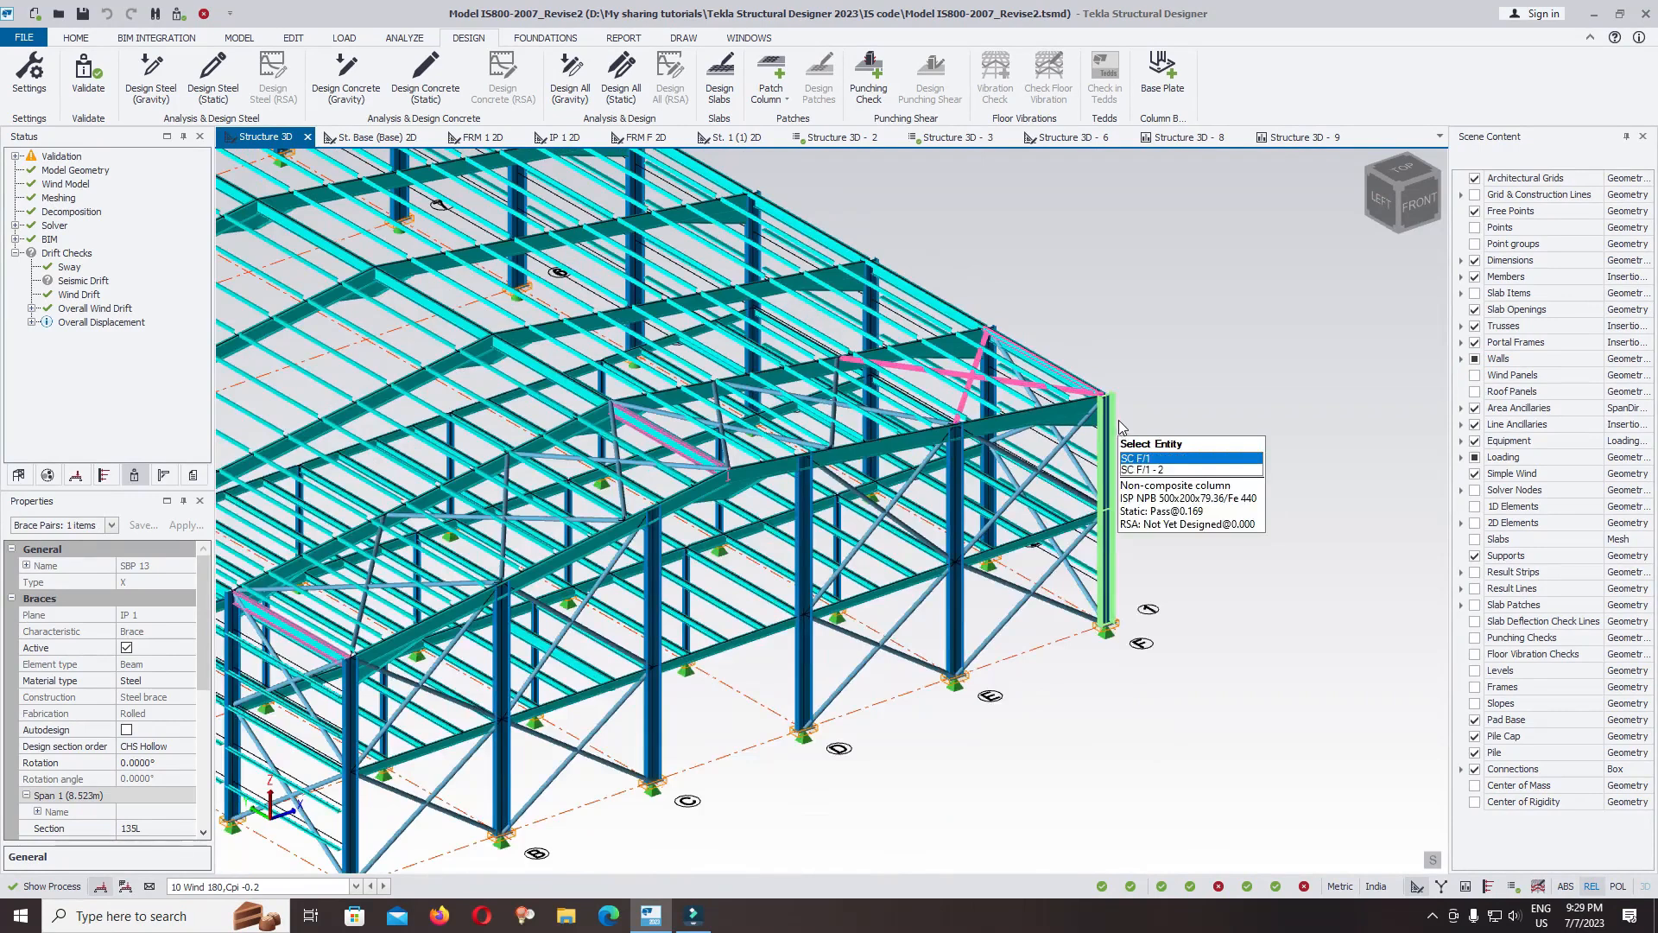
scroll(1118, 423, down, 3)
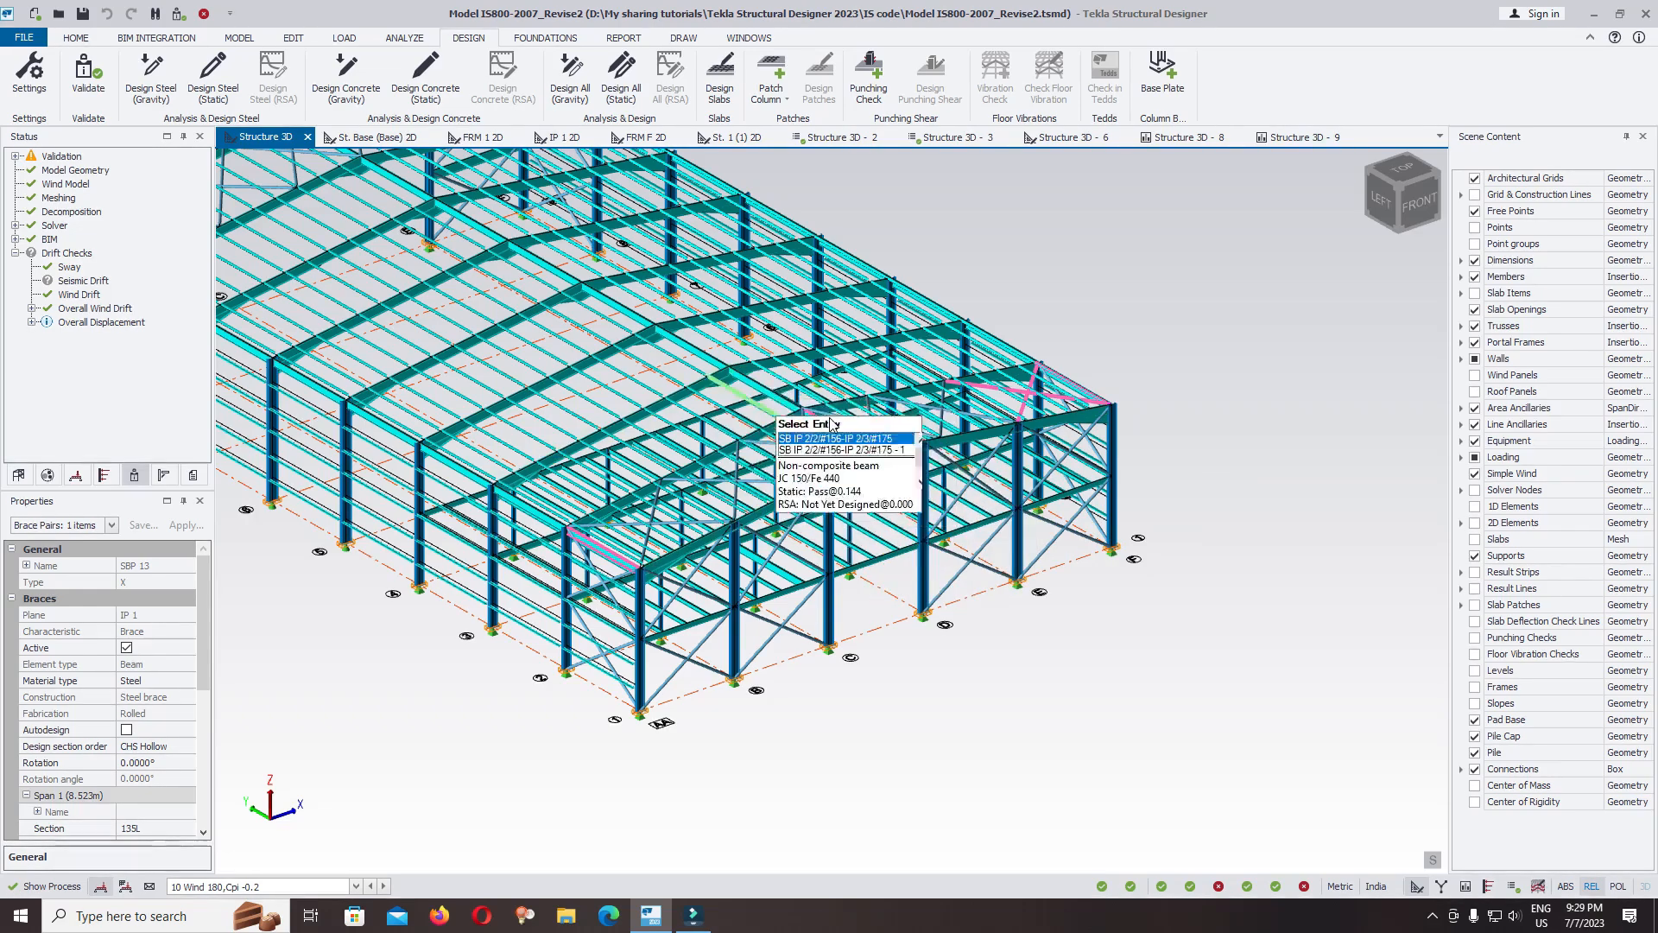
Inspect the JC 150 purlin beside the ridge between grids 2 and 3, and clear the selection.
scroll(763, 400, up, 5)
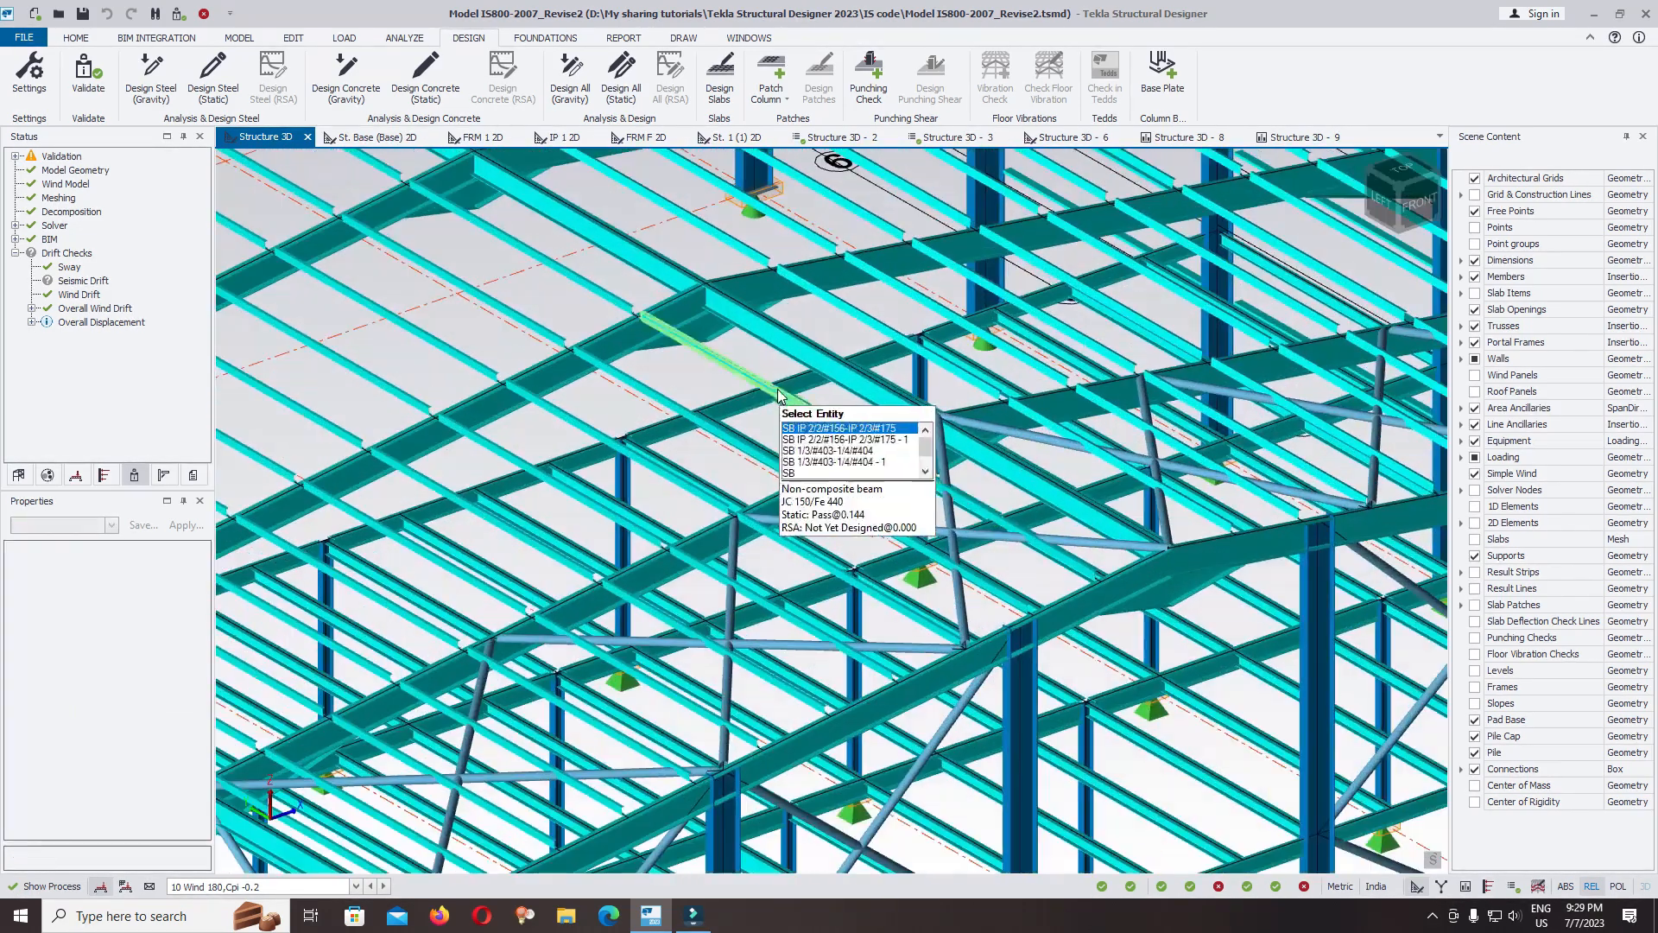
click(733, 363)
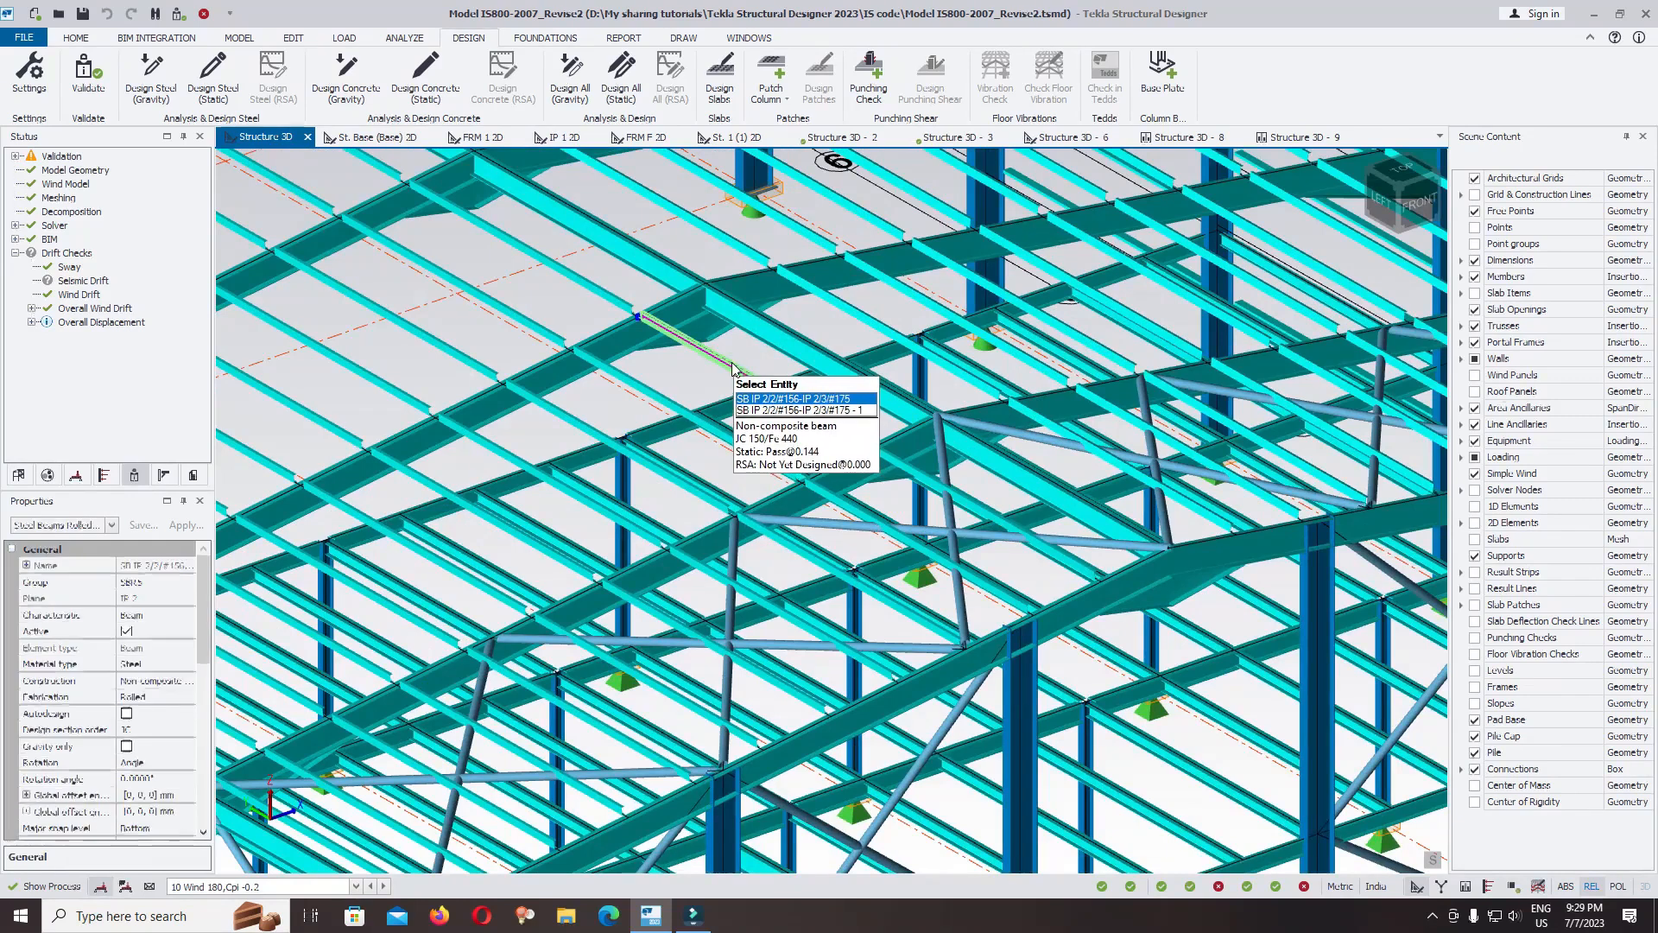
key(Escape)
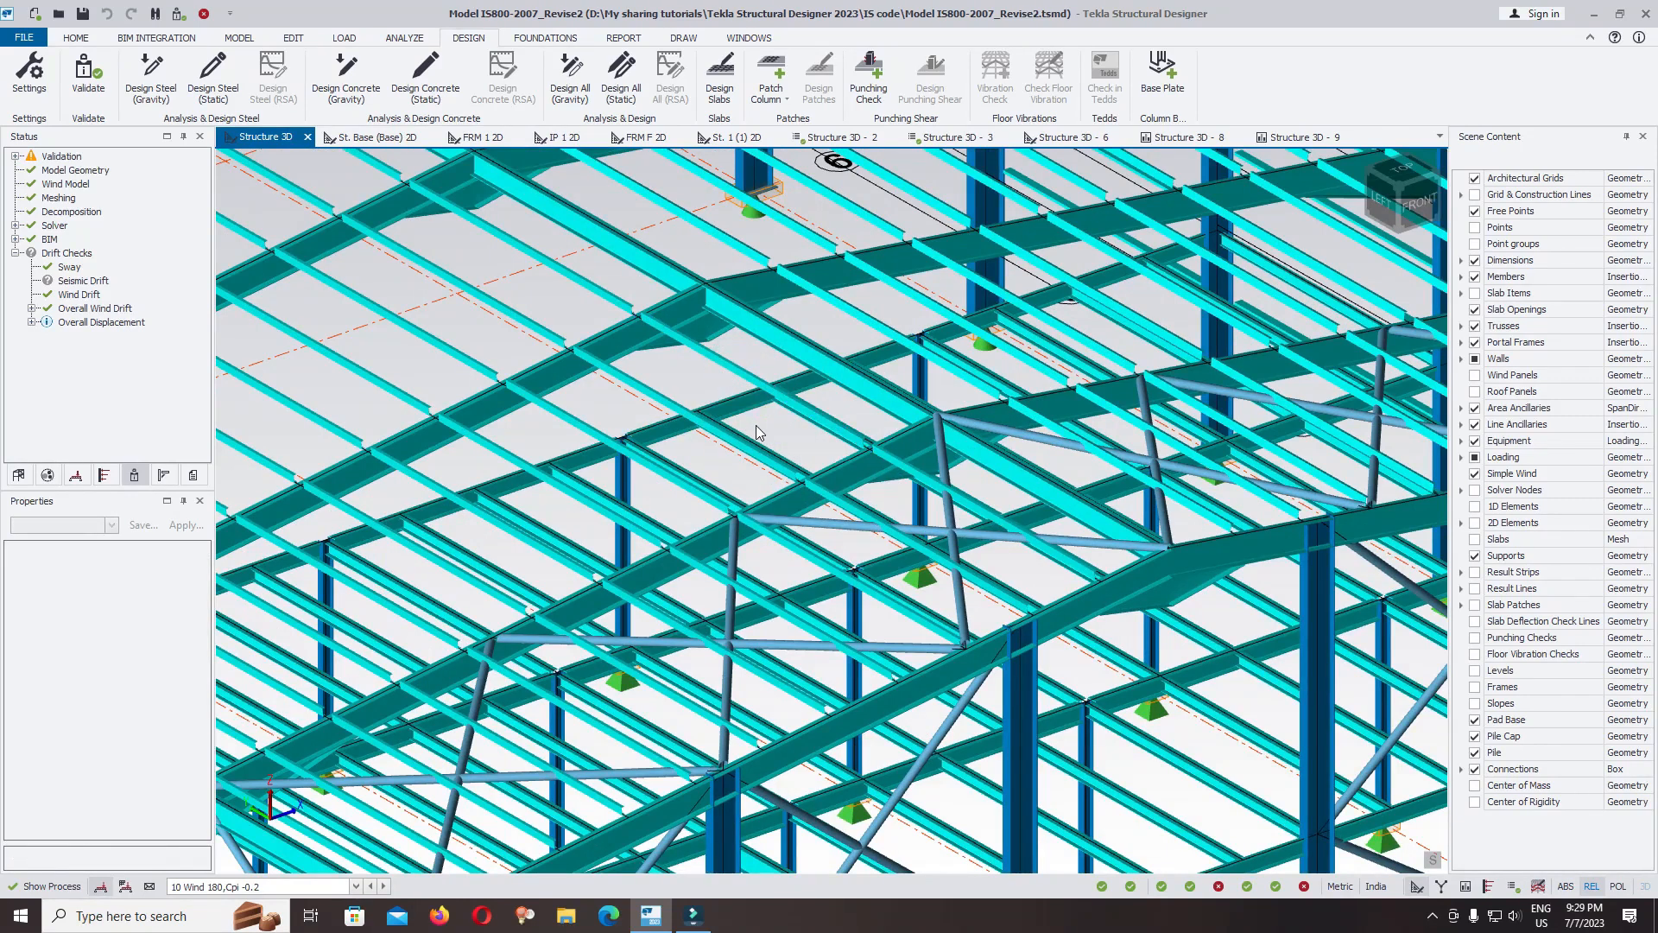
scroll(759, 432, down, 5)
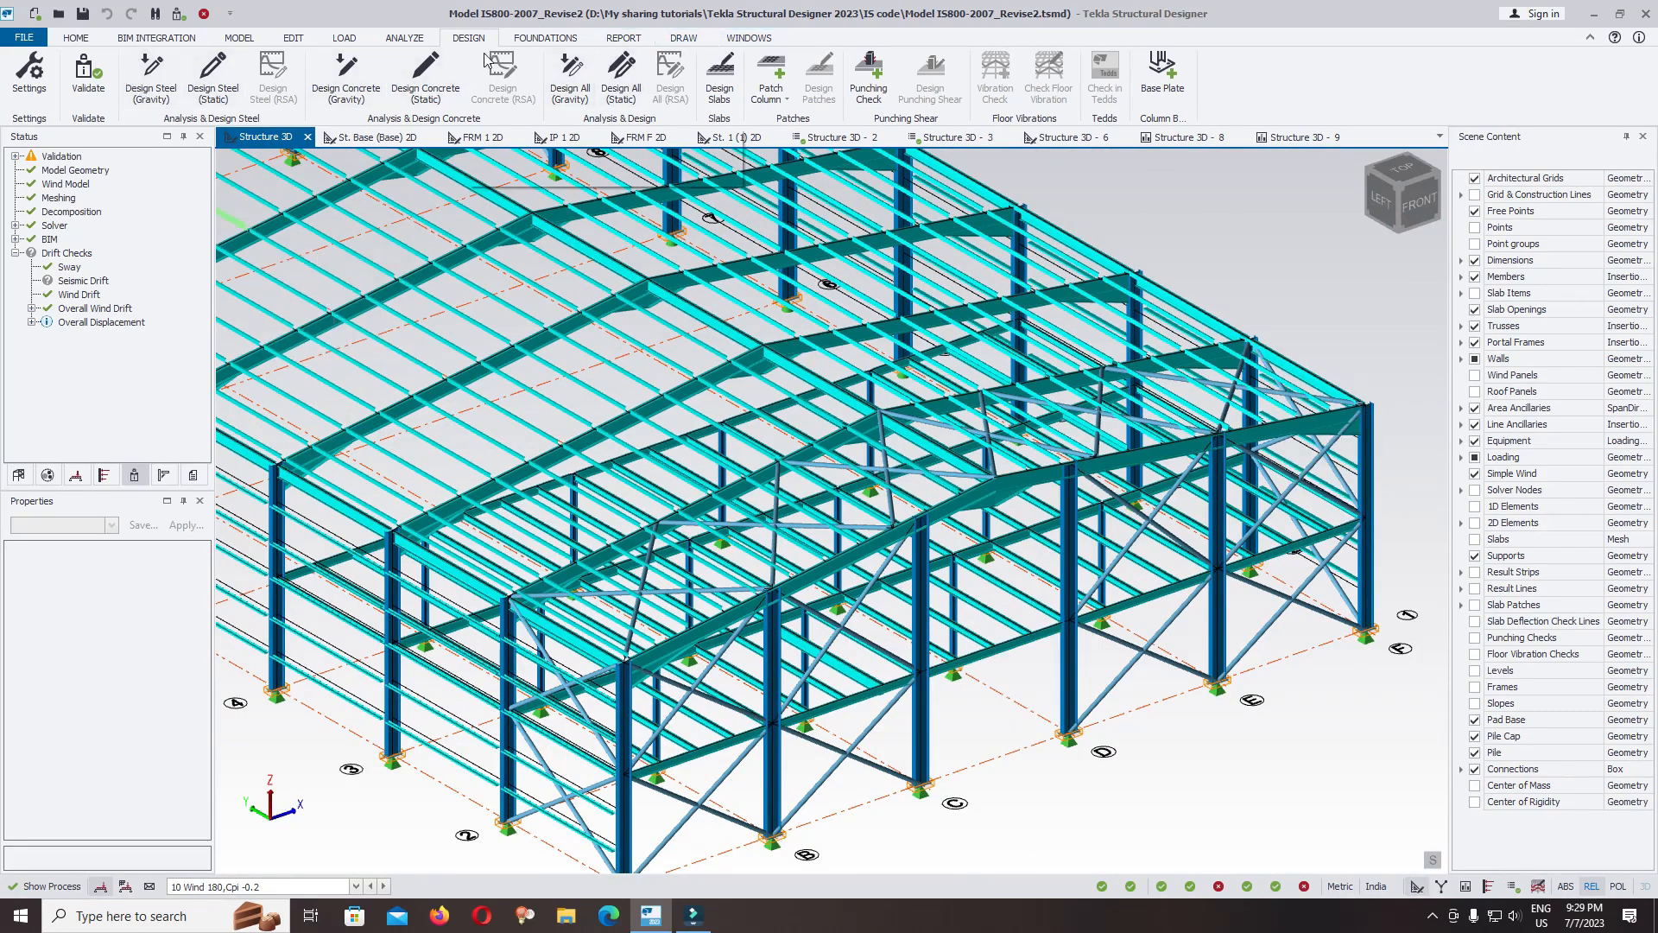
Show the structure in the review view with members coloured by design utilization ratio.
click(1513, 888)
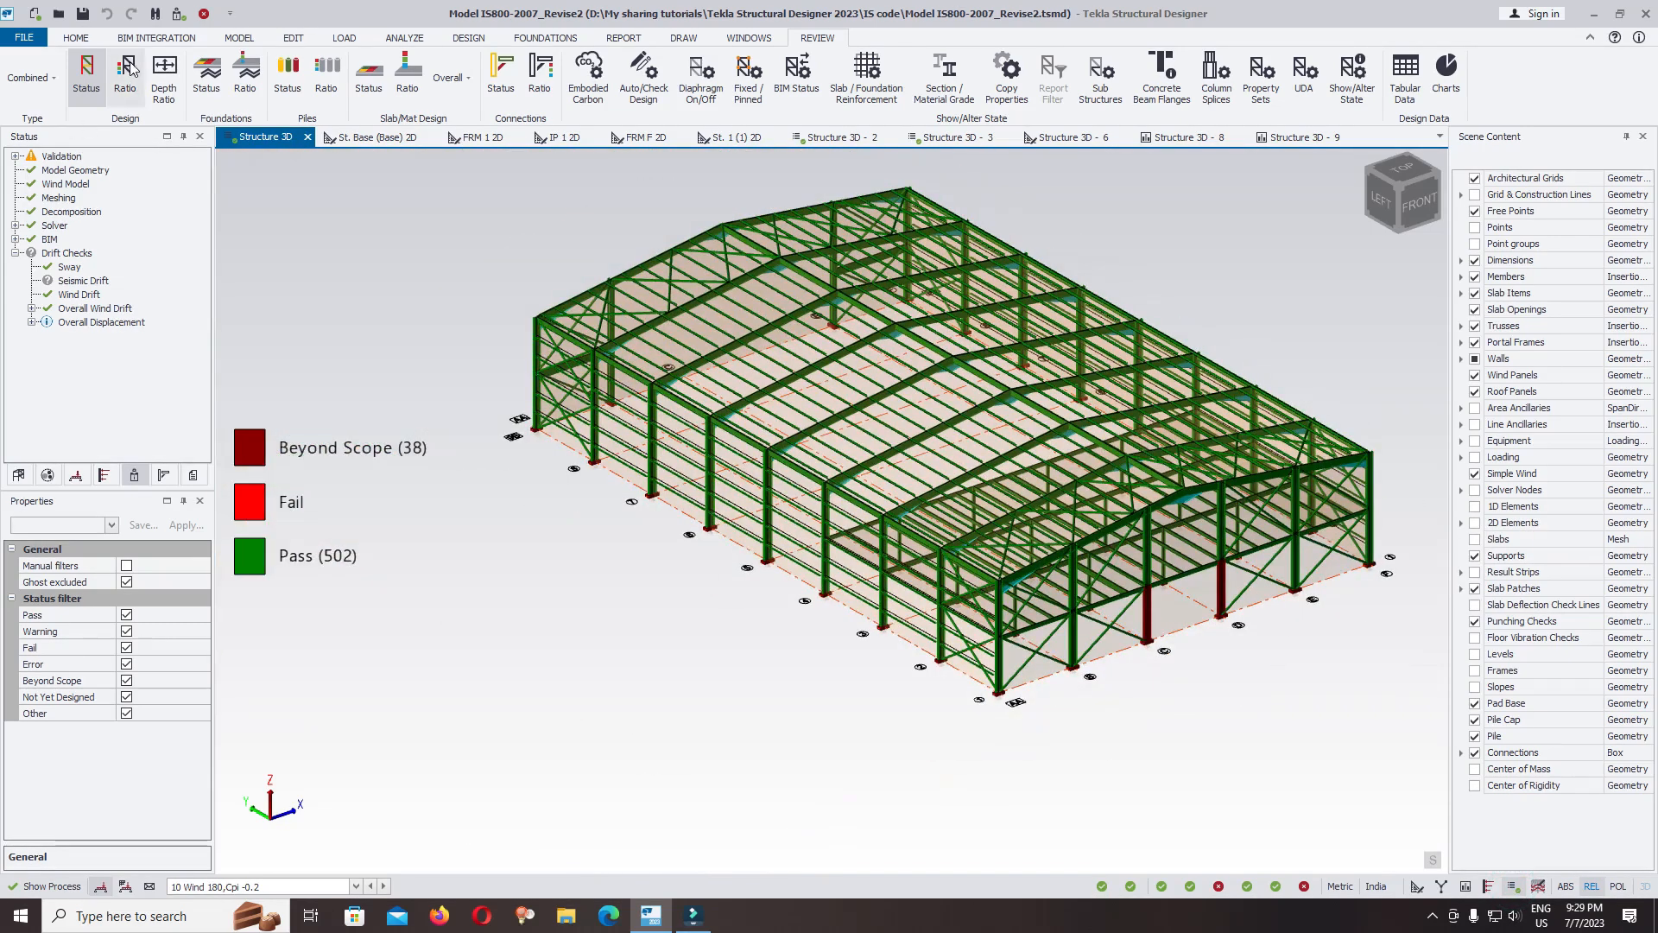
click(125, 69)
scroll(743, 437, down, 1)
scroll(780, 431, up, 5)
scroll(780, 432, up, 4)
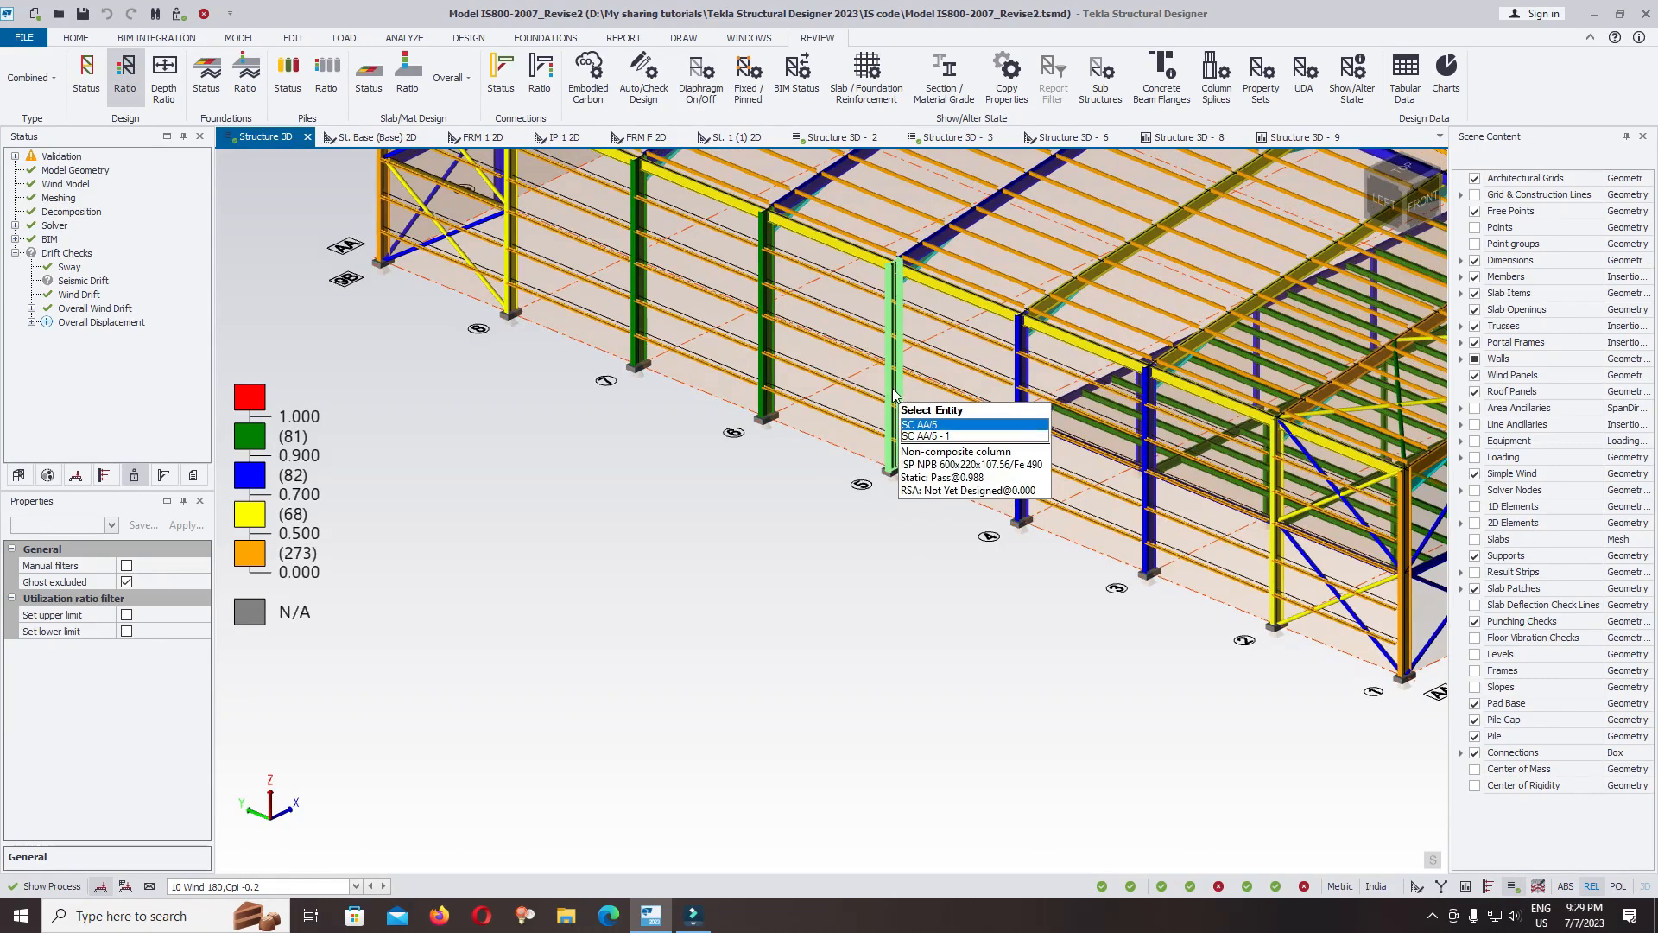
Examine the static utilization of columns AA/5, AA/4 and AA/3 and of the rafter on grid 6.
scroll(894, 393, down, 5)
scroll(914, 505, up, 5)
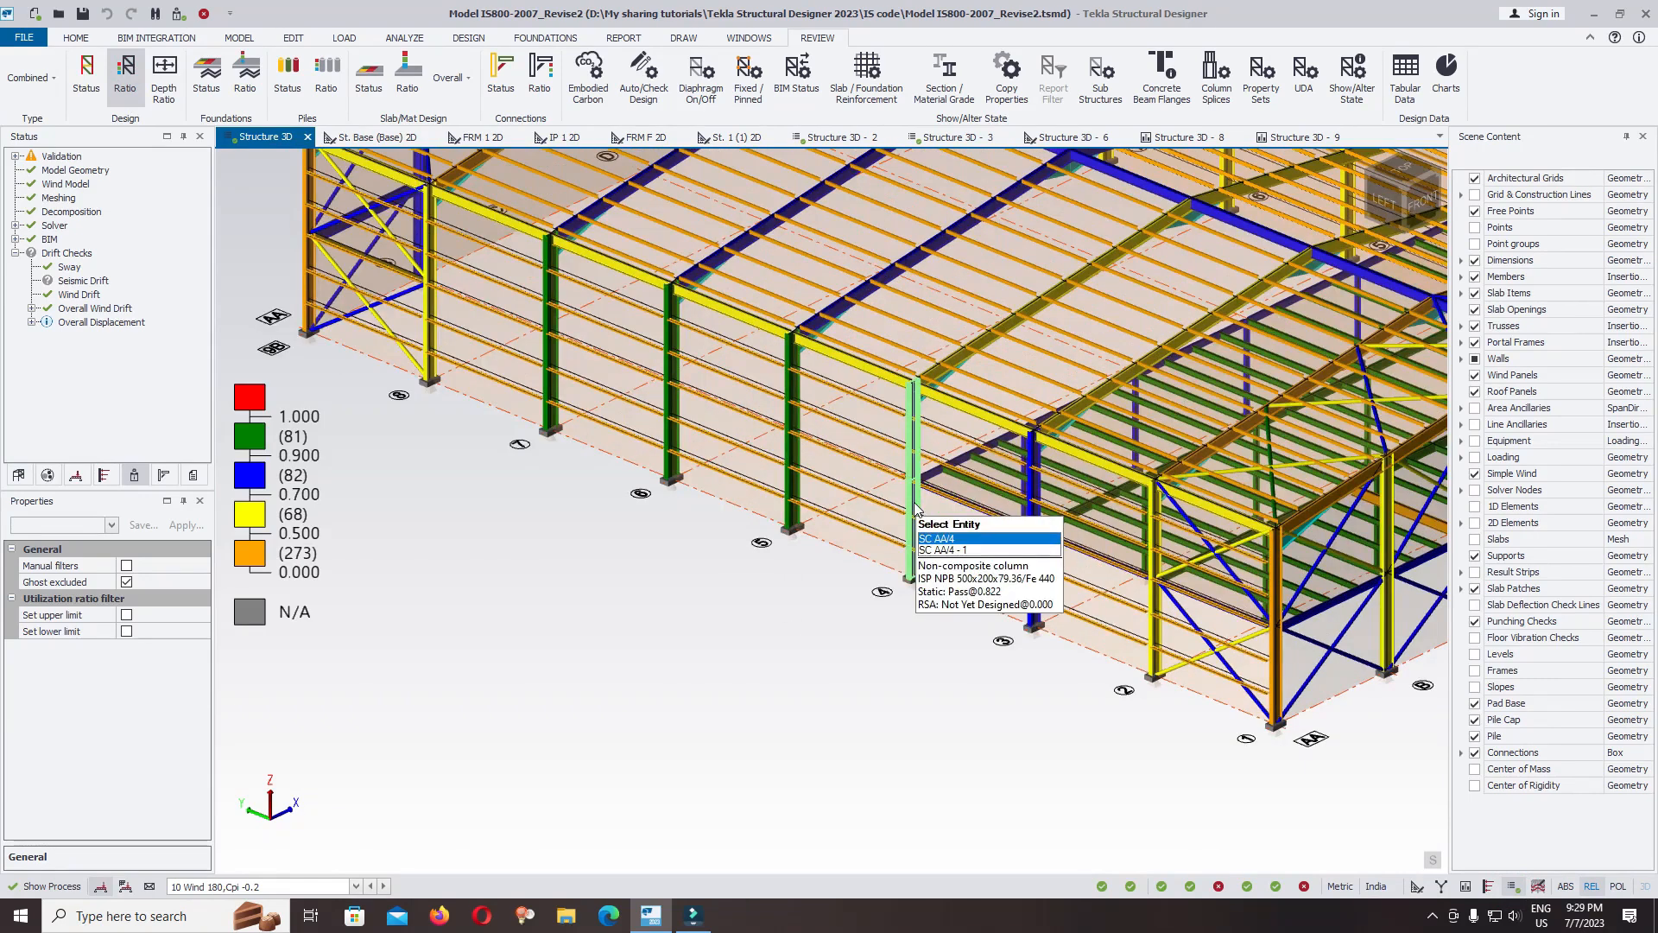
scroll(1010, 596, up, 3)
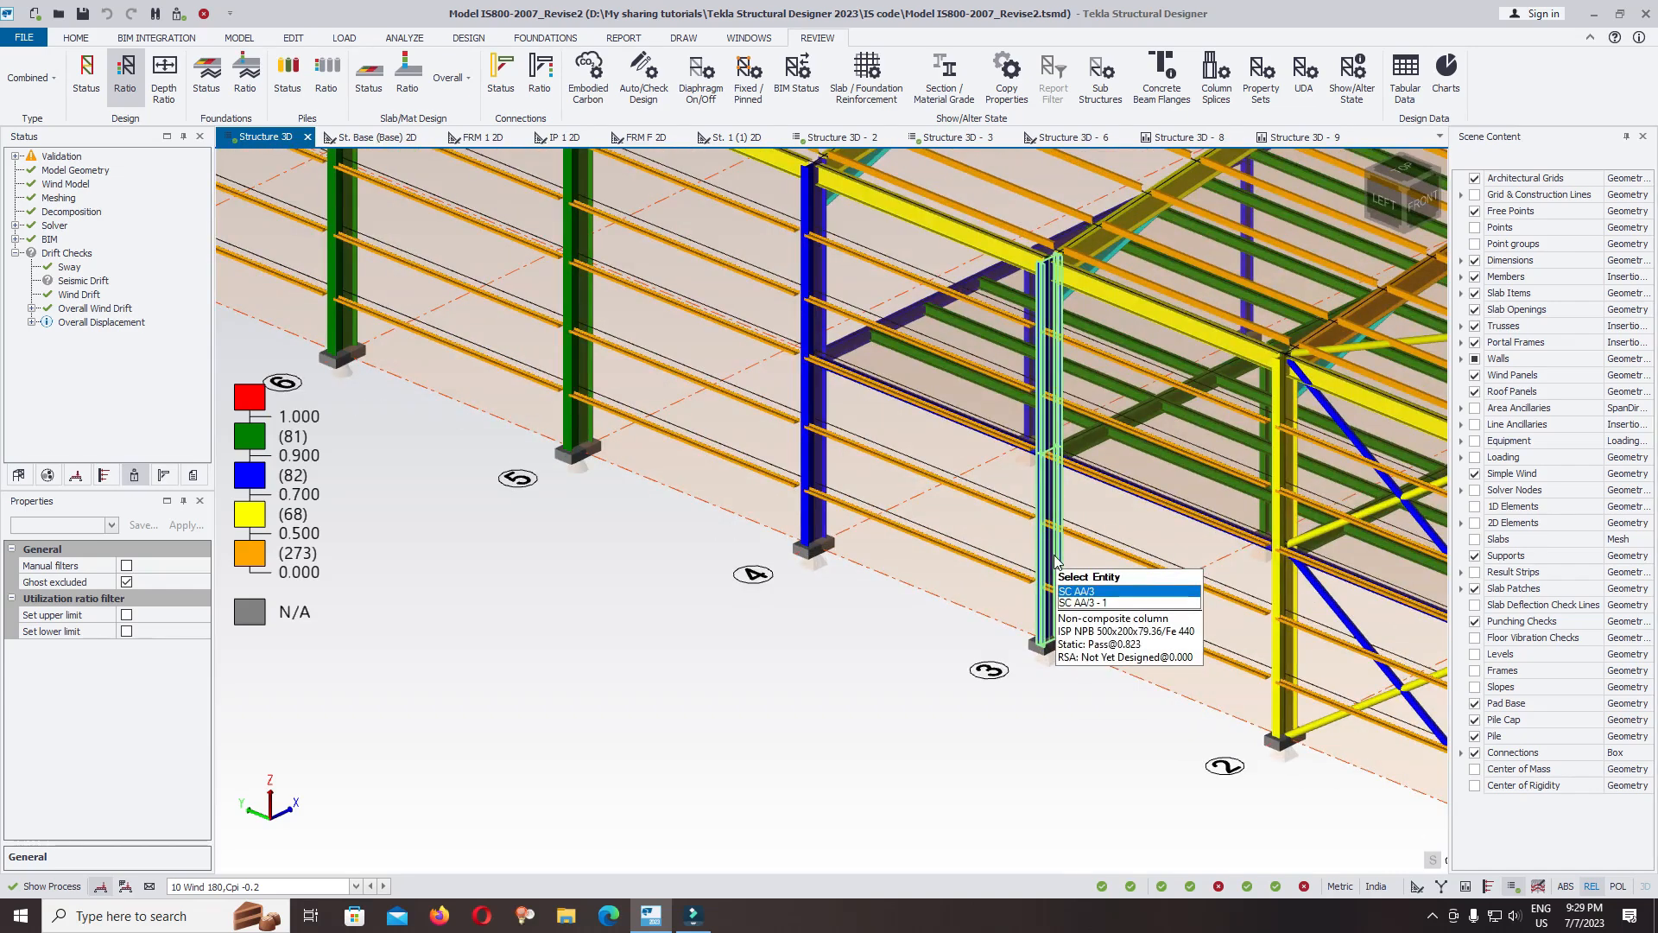
scroll(1054, 559, down, 5)
scroll(950, 397, up, 6)
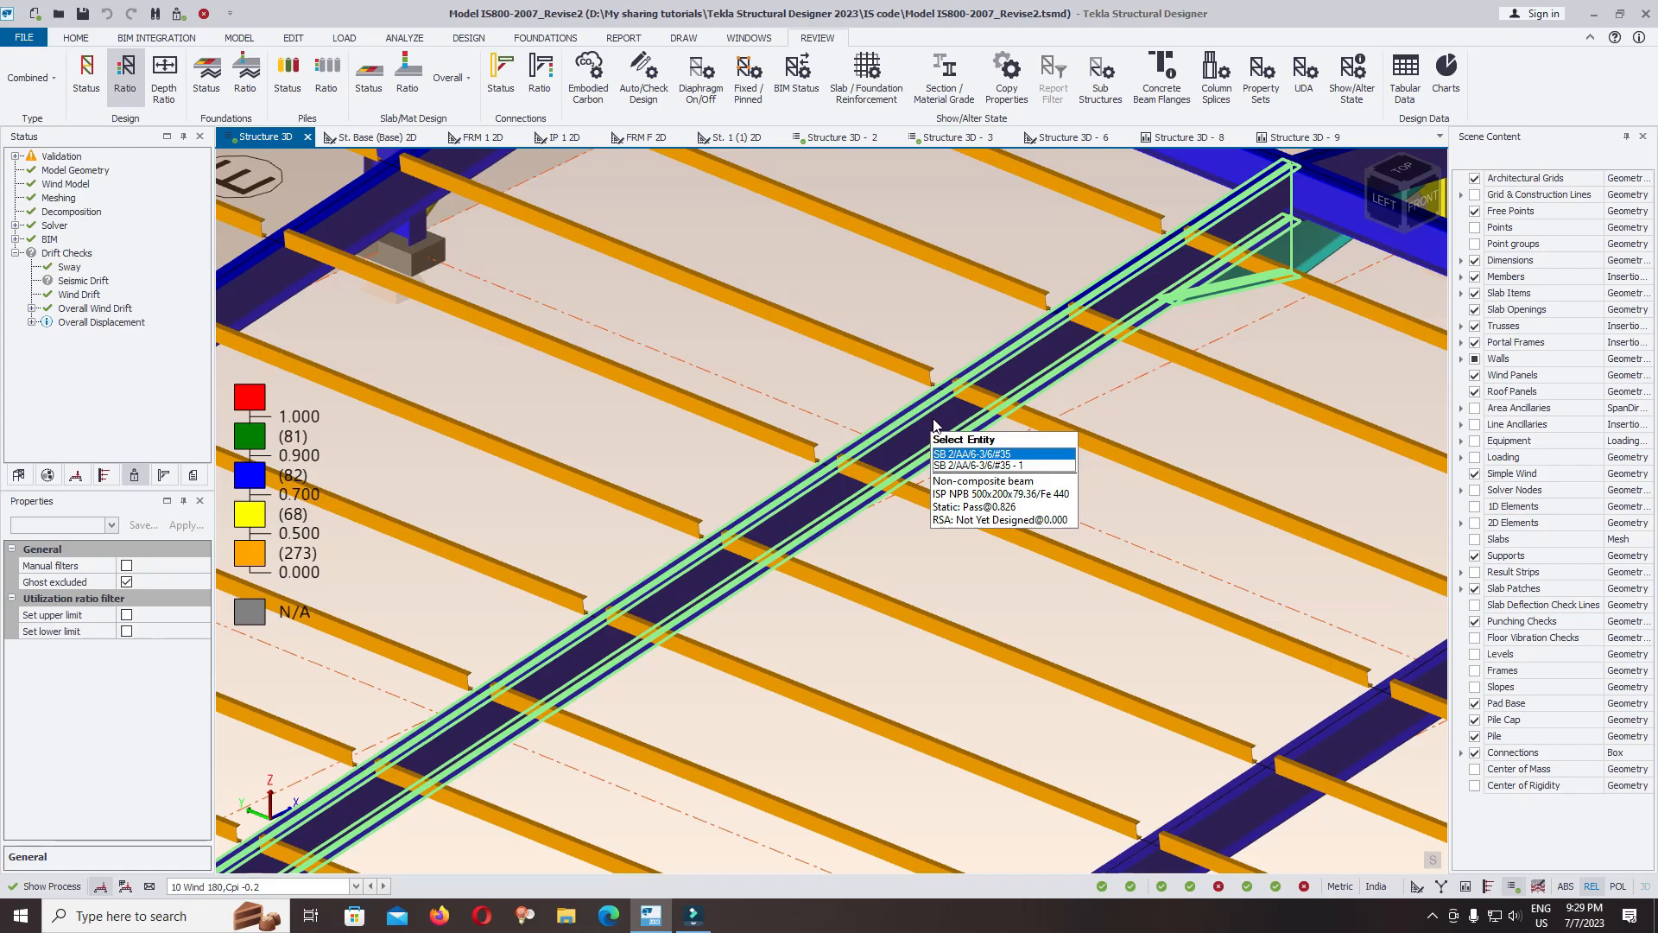
Examine the utilization of the side rails along grid AA and of column F/6 on the opposite wall.
scroll(936, 426, down, 7)
scroll(906, 587, up, 3)
scroll(1071, 458, down, 3)
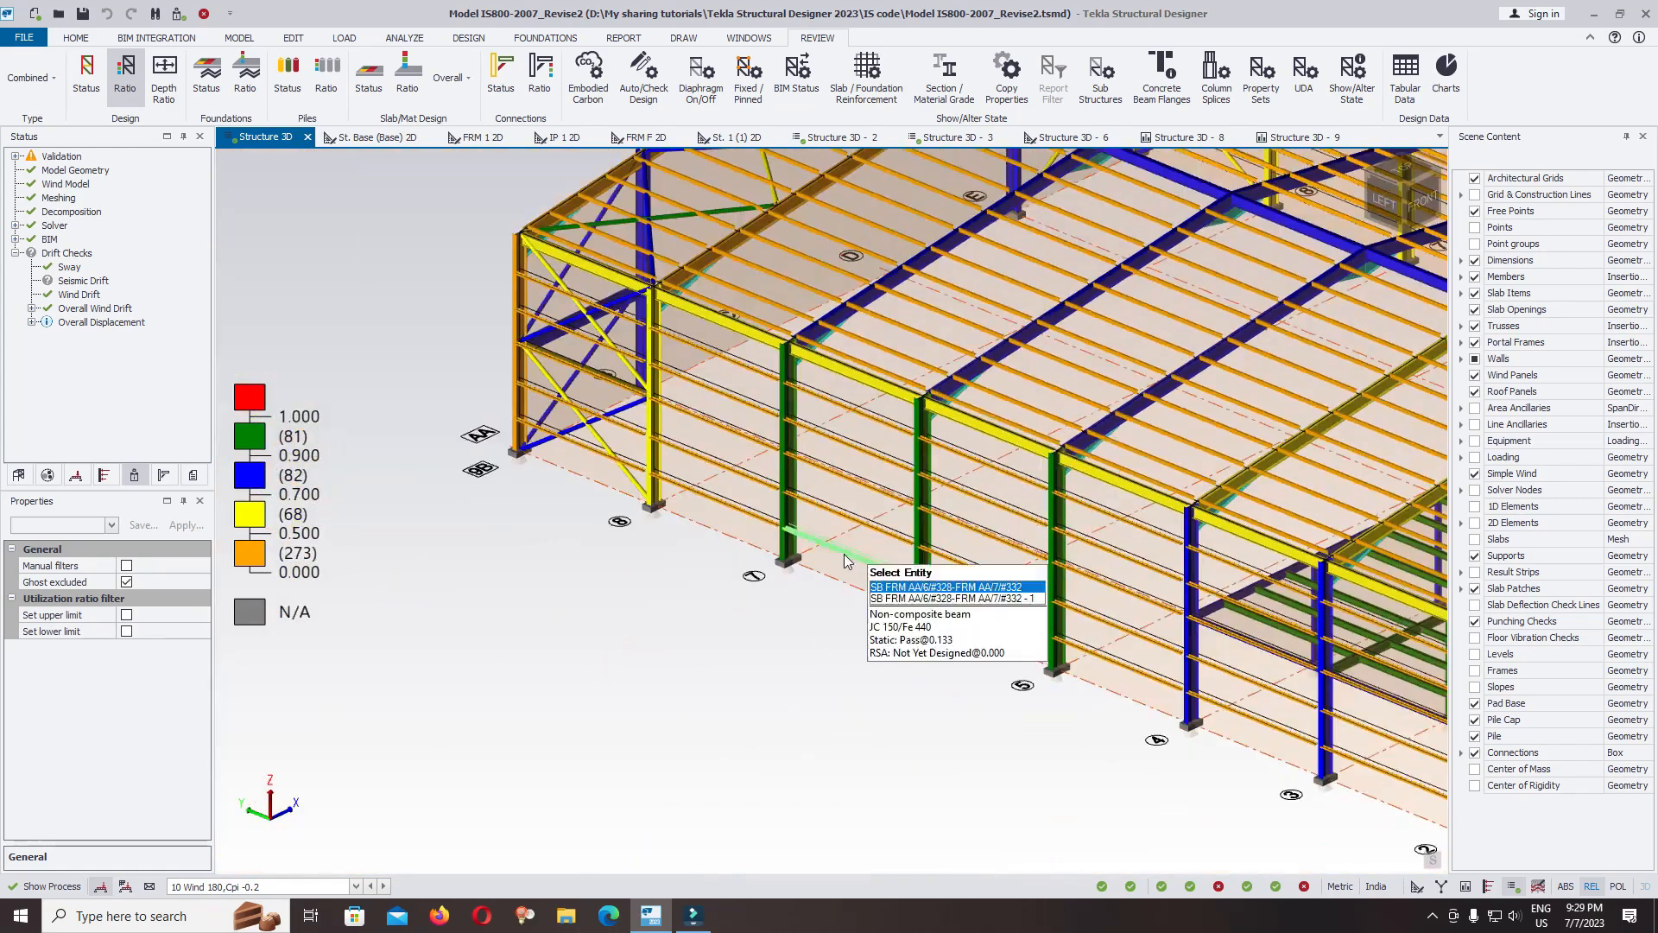
scroll(844, 560, down, 4)
right_drag(844, 559, 682, 609)
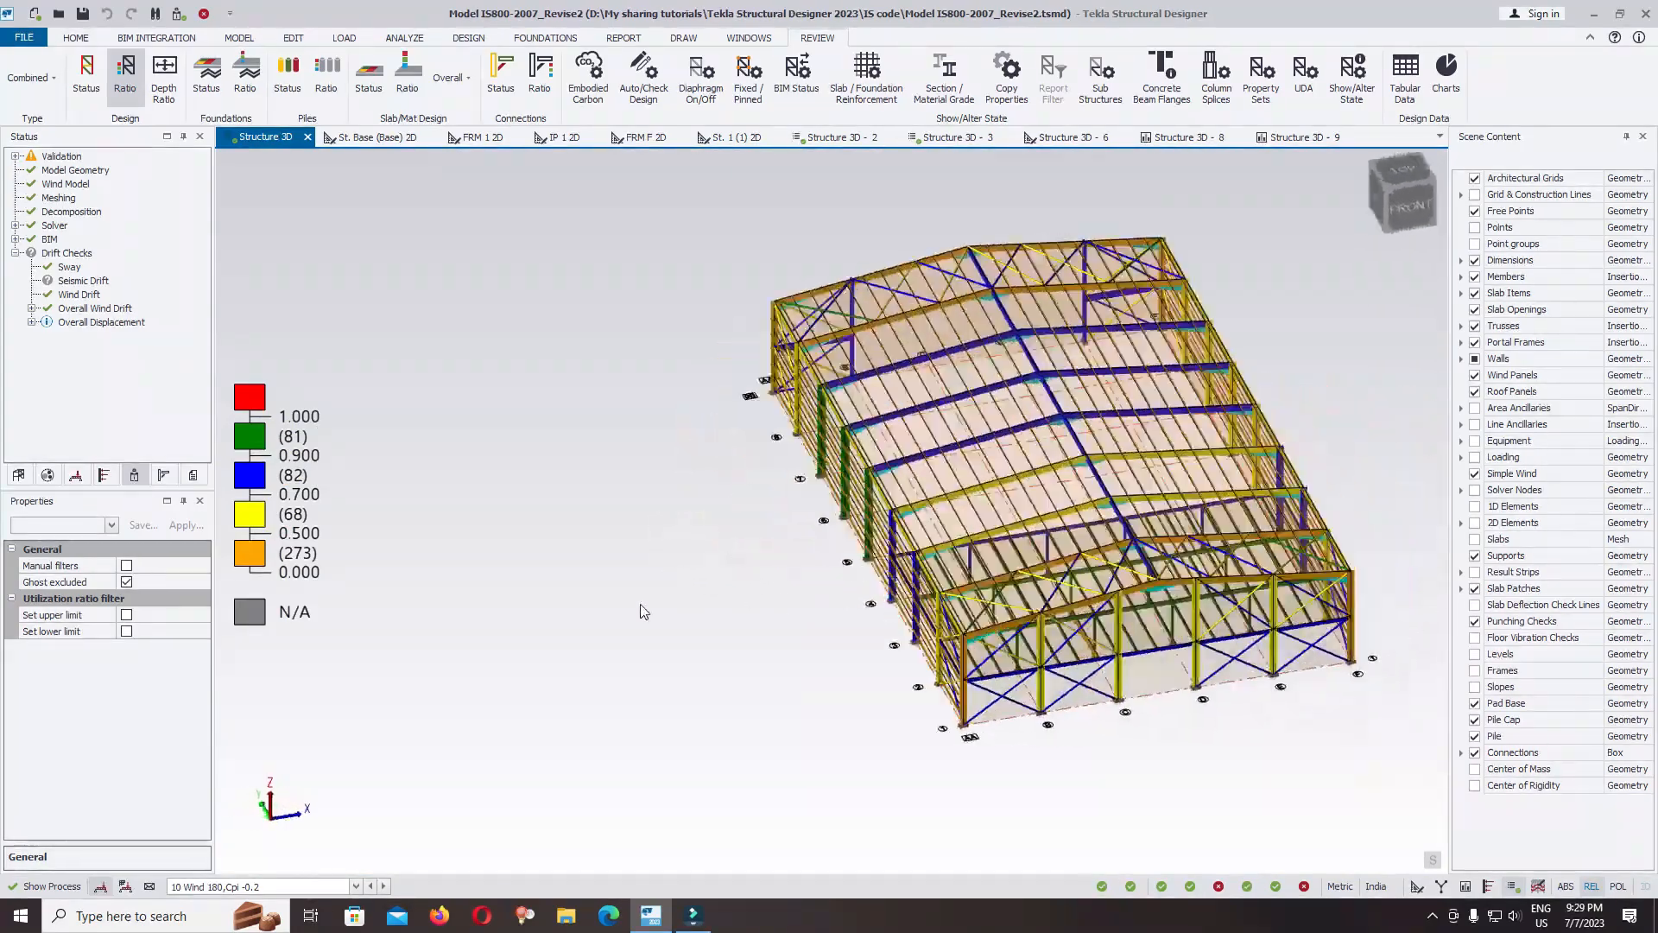
scroll(889, 669, up, 5)
mouse_move(1239, 507)
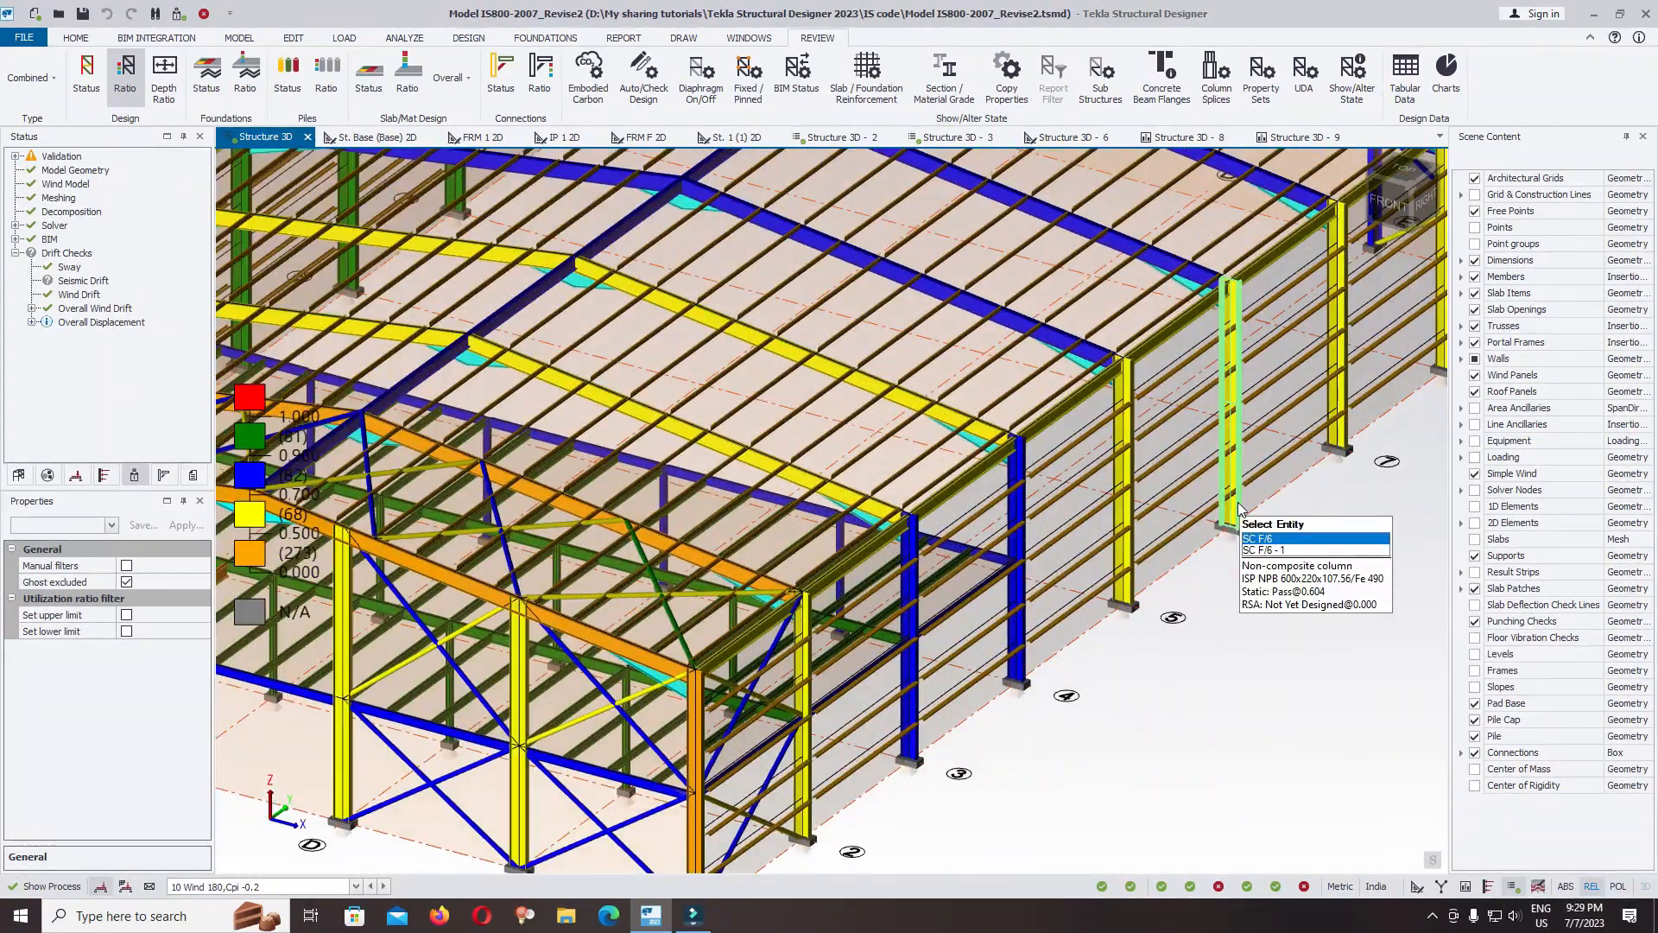
Return to the grid AA wall and check the utilization of its side rails and column AA/5.
scroll(1239, 510, down, 6)
right_drag(794, 454, 1019, 504)
scroll(1019, 503, up, 4)
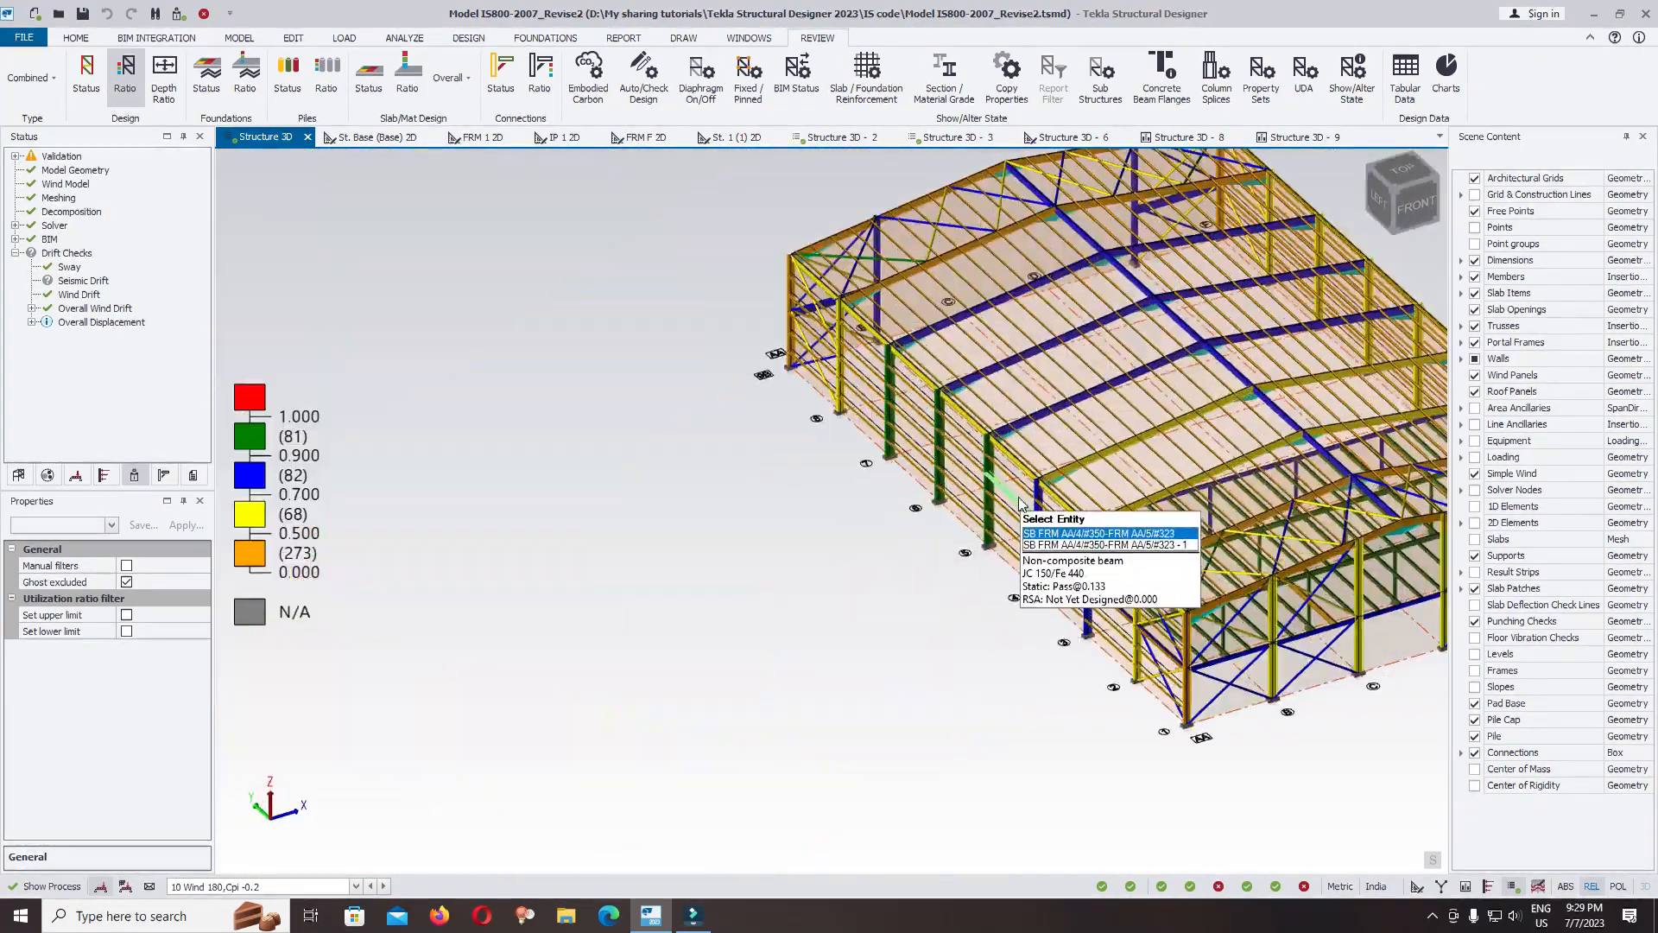
scroll(1020, 504, up, 4)
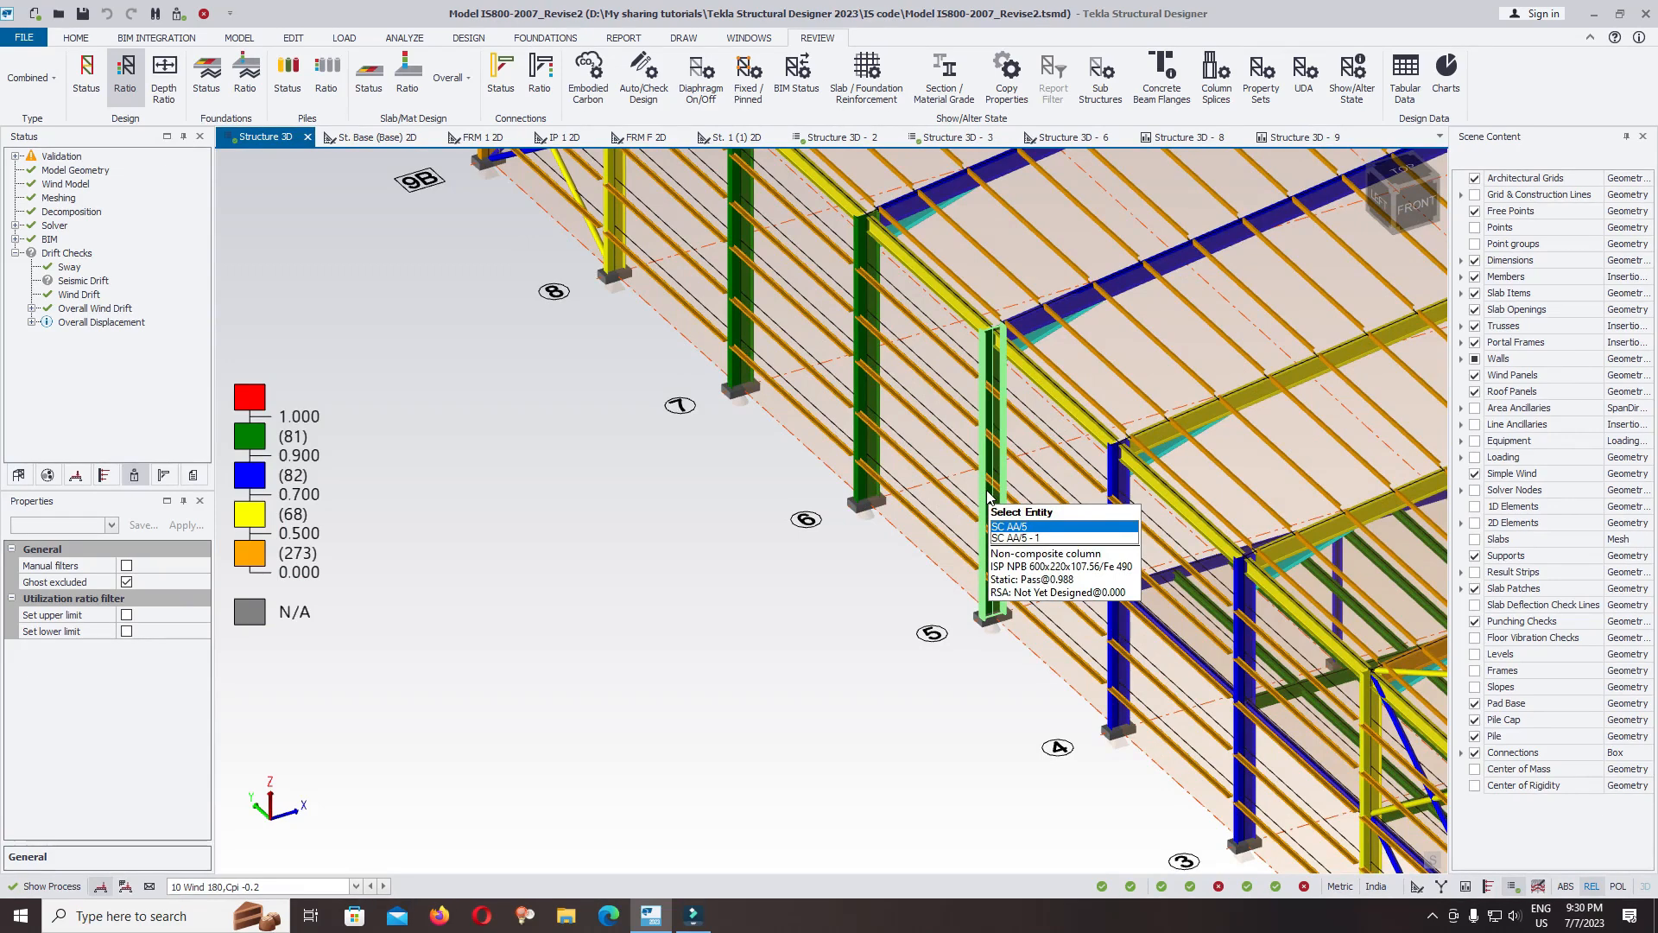
Switch the member colouring back to design status and review the whole building.
scroll(933, 509, down, 3)
right_drag(807, 509, 484, 509)
scroll(432, 475, down, 3)
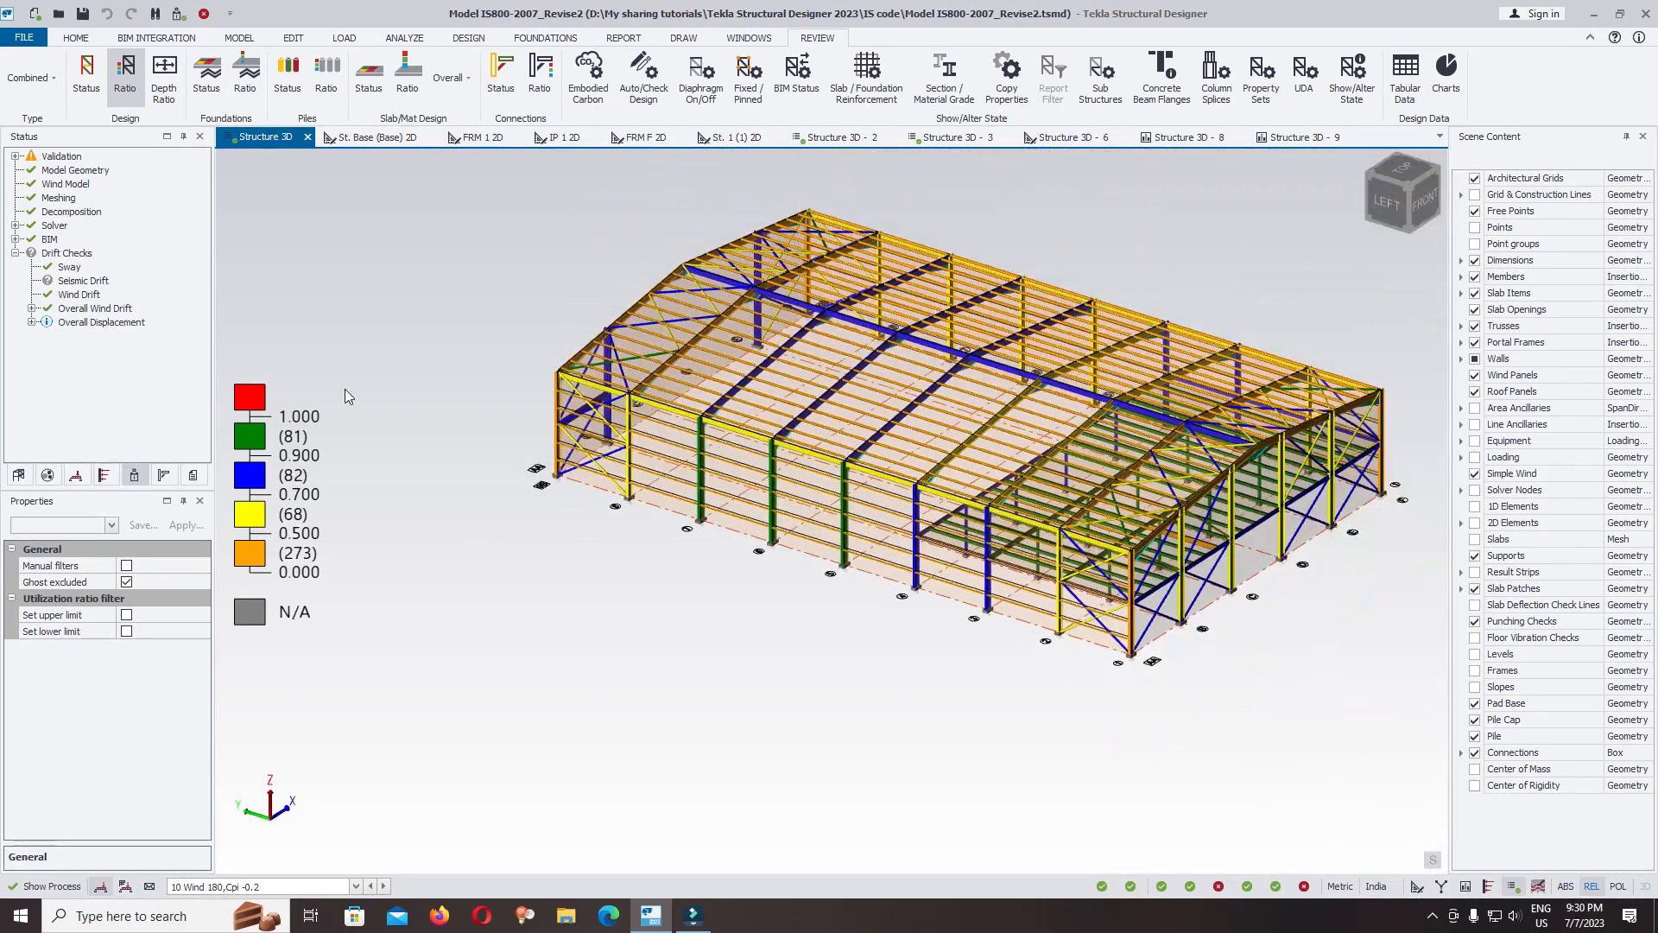
click(87, 76)
right_drag(682, 556, 571, 563)
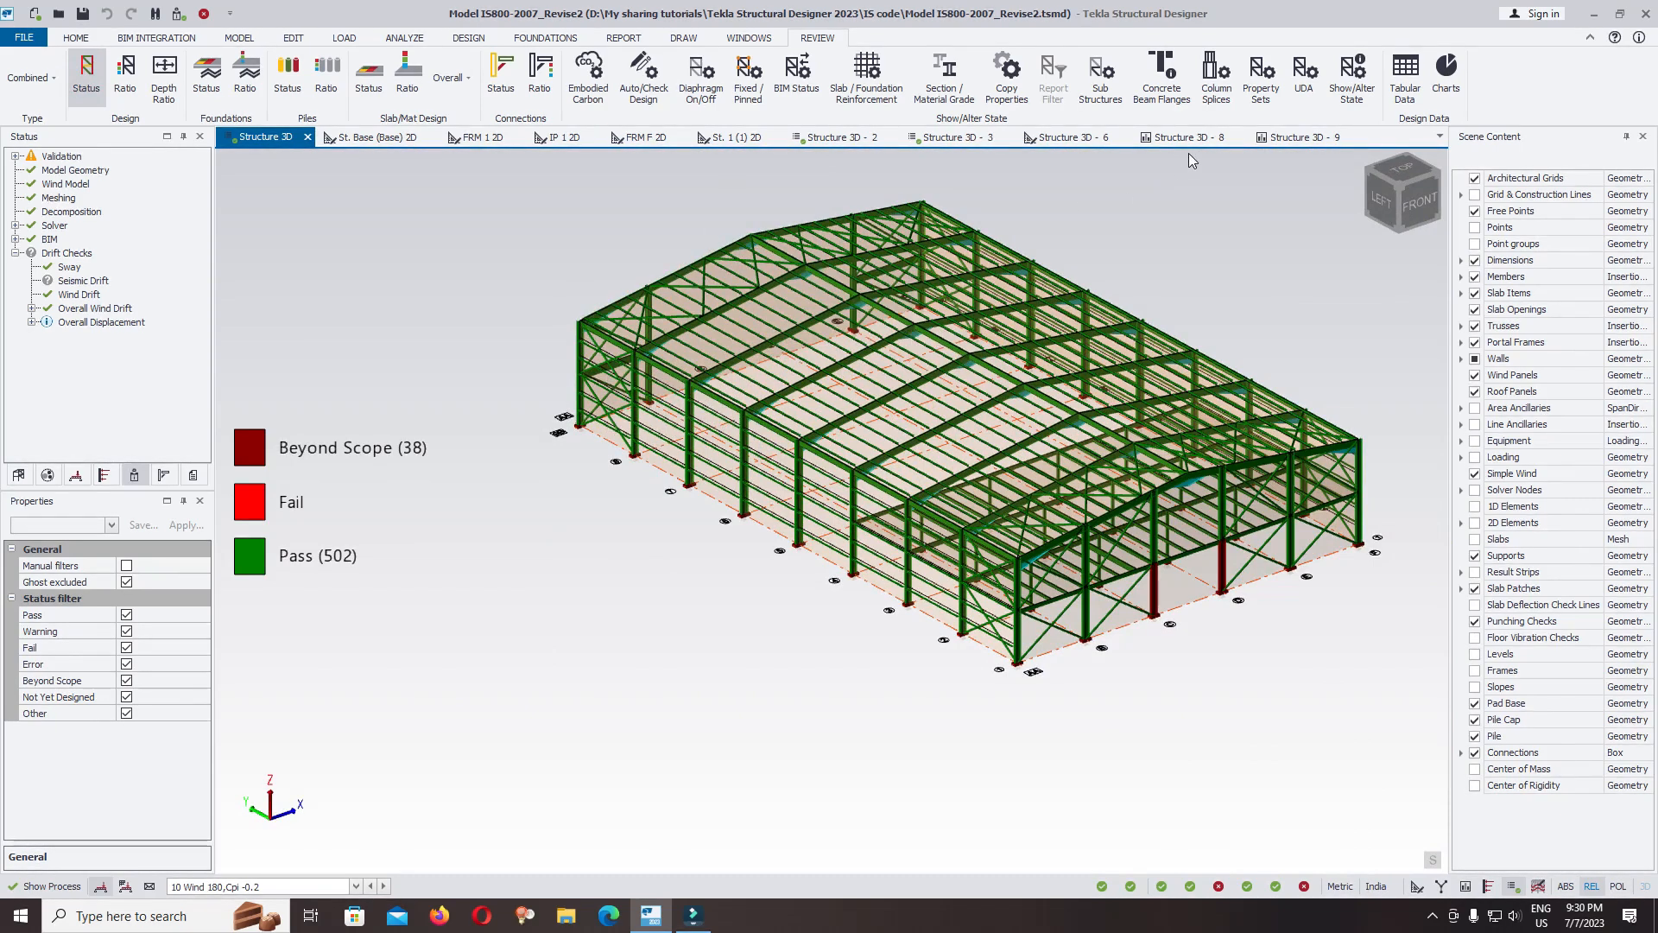
Open the tabular design data as a Design Summary of steel beams, sorted by utilization from highest to lowest.
click(1406, 89)
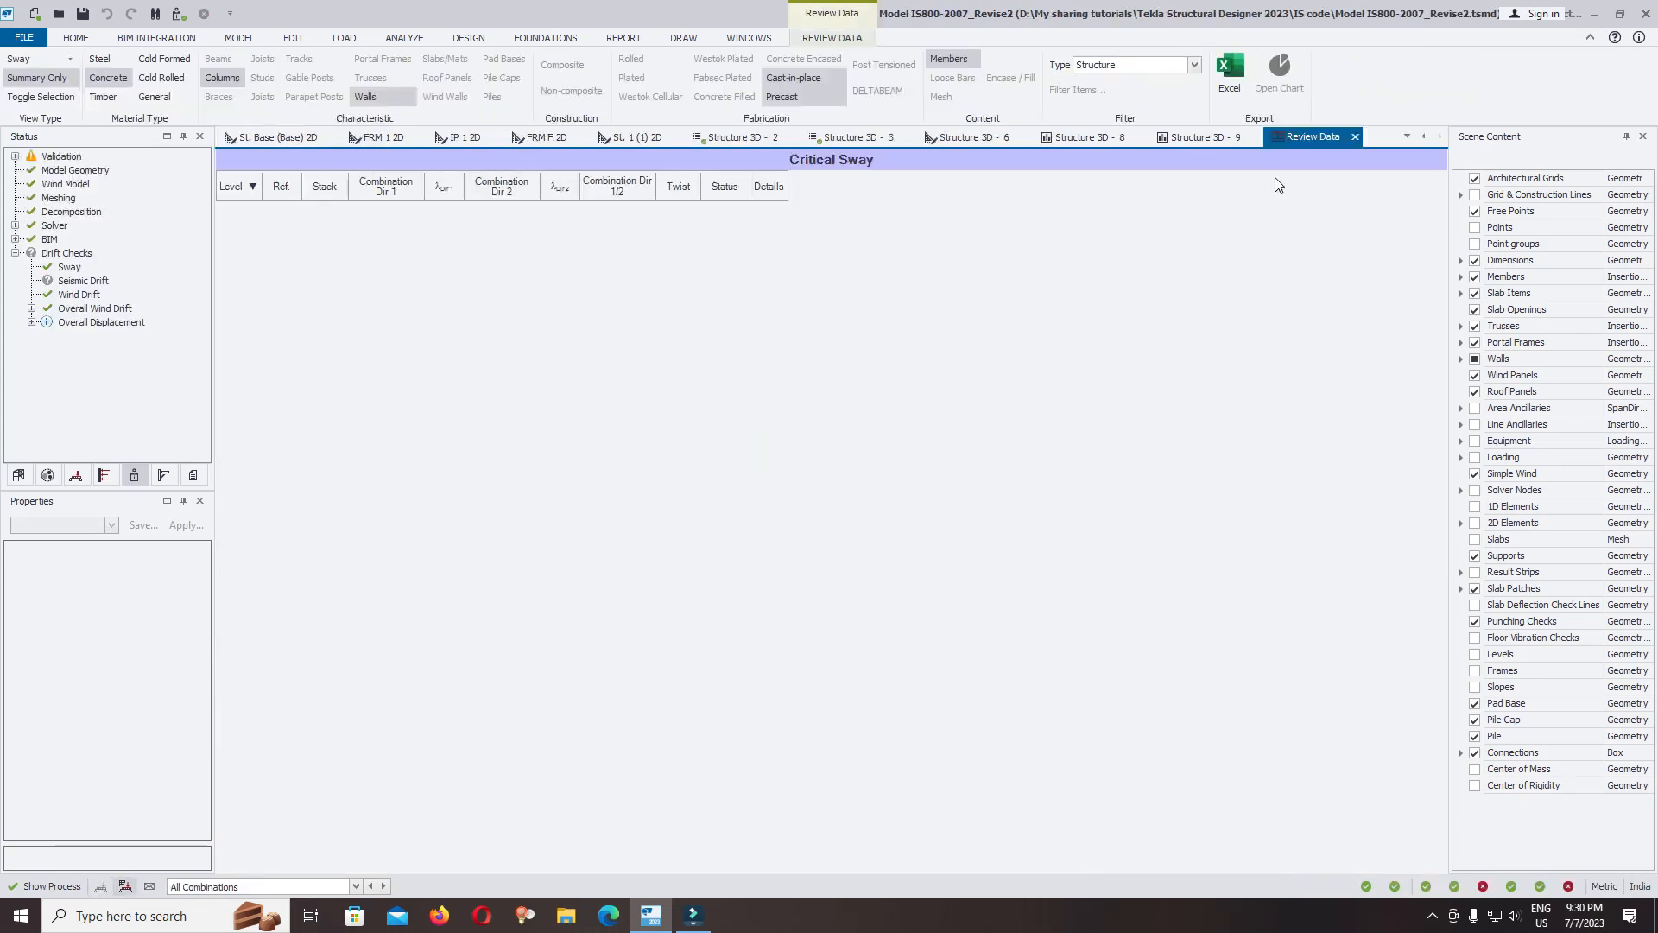
click(43, 59)
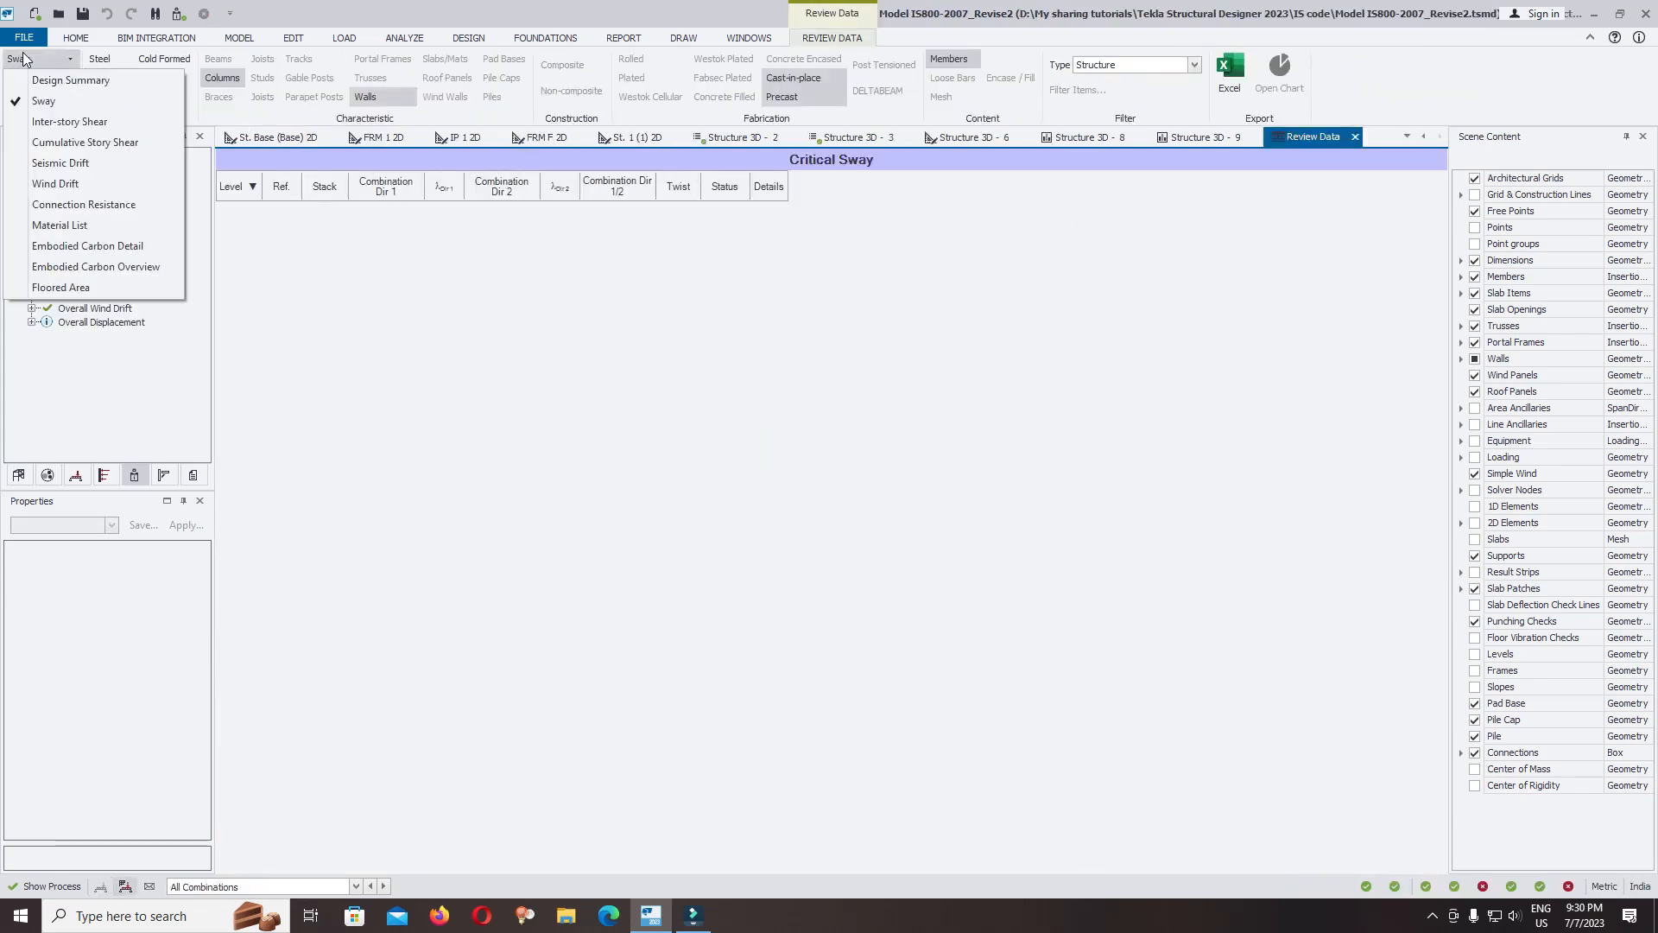
click(61, 81)
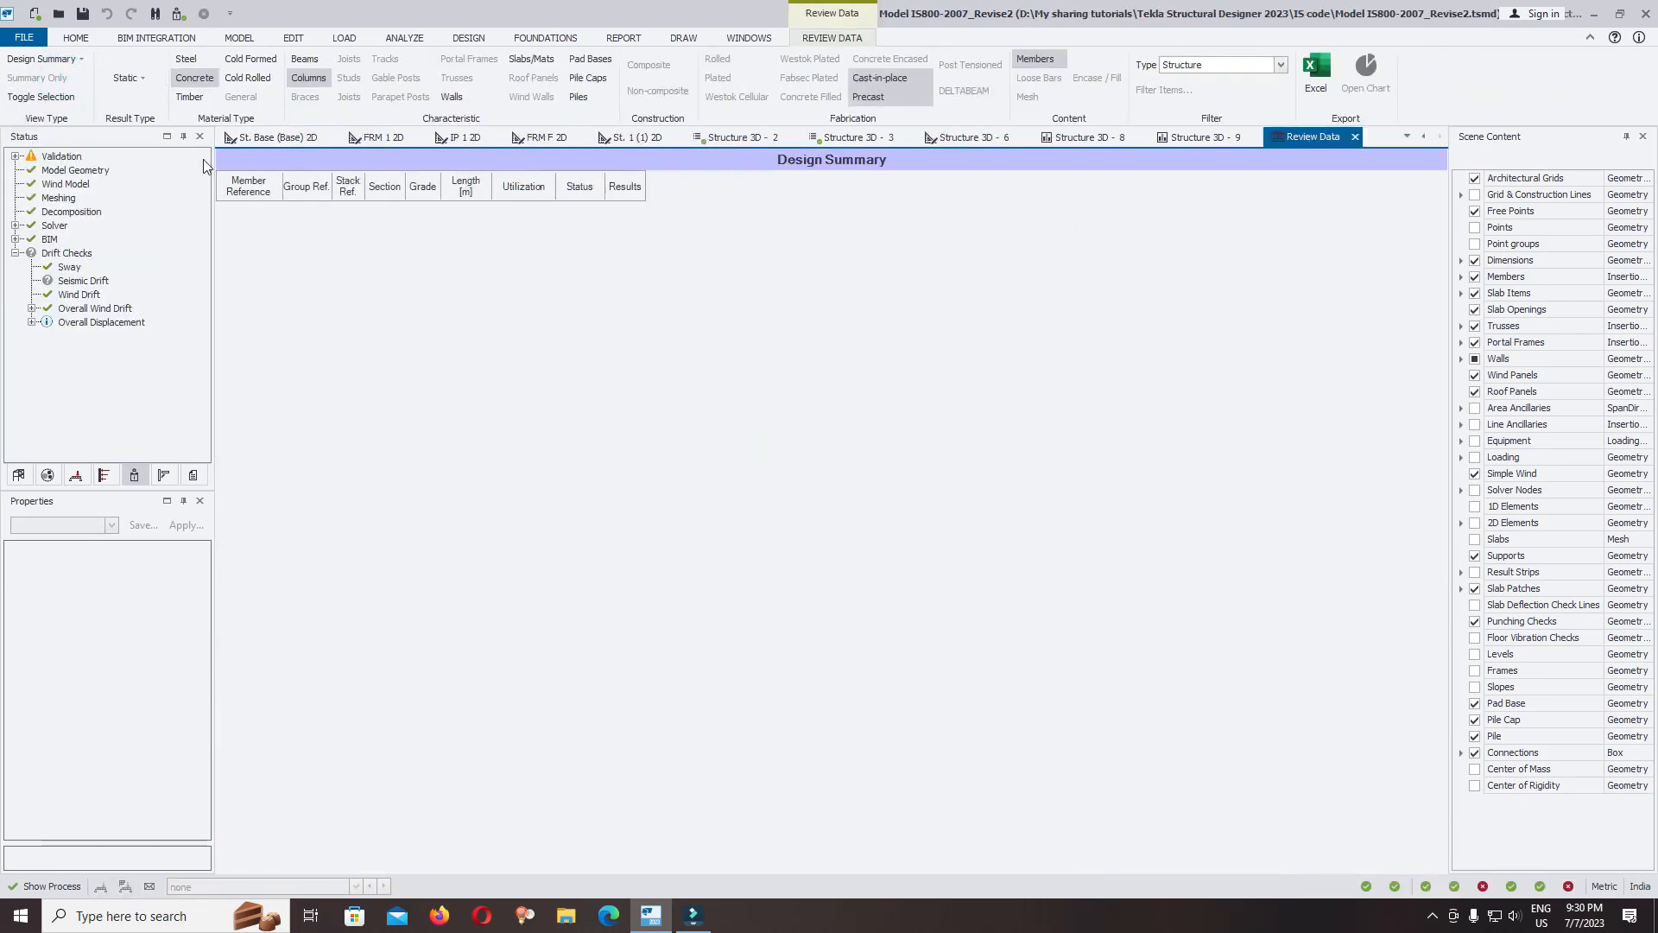
click(186, 59)
click(303, 61)
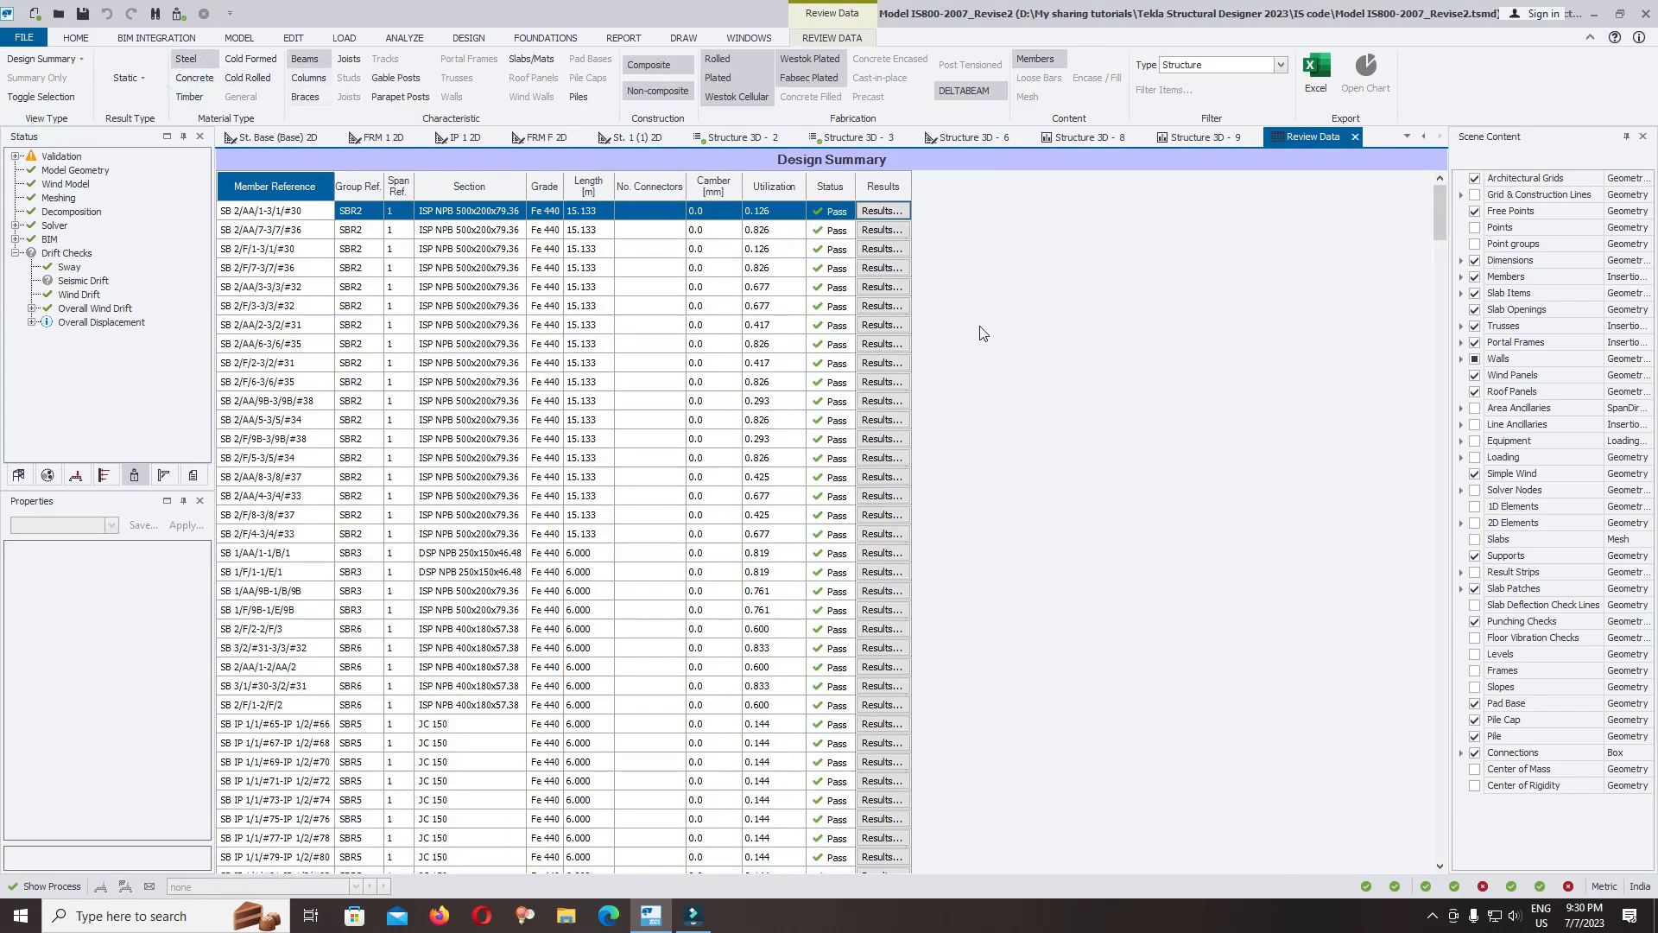
click(771, 191)
click(796, 188)
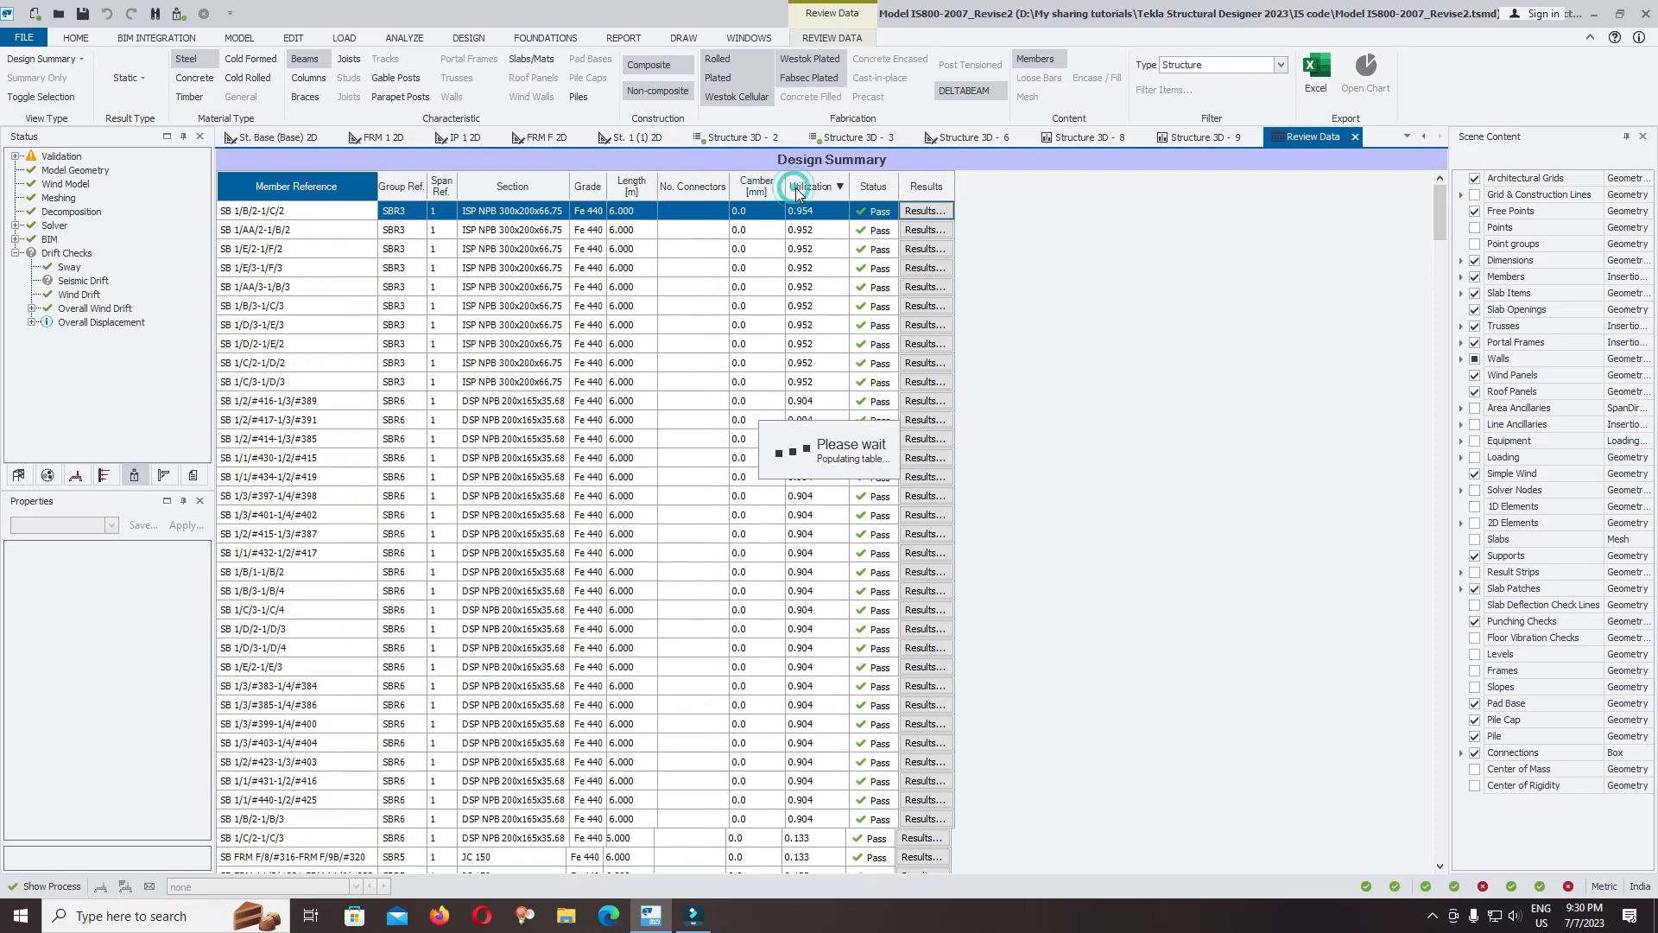
Review the fully expanded design calculations of beam SB 1/B/2-1/C/2, including its moment and deflection checks, and close them.
click(871, 211)
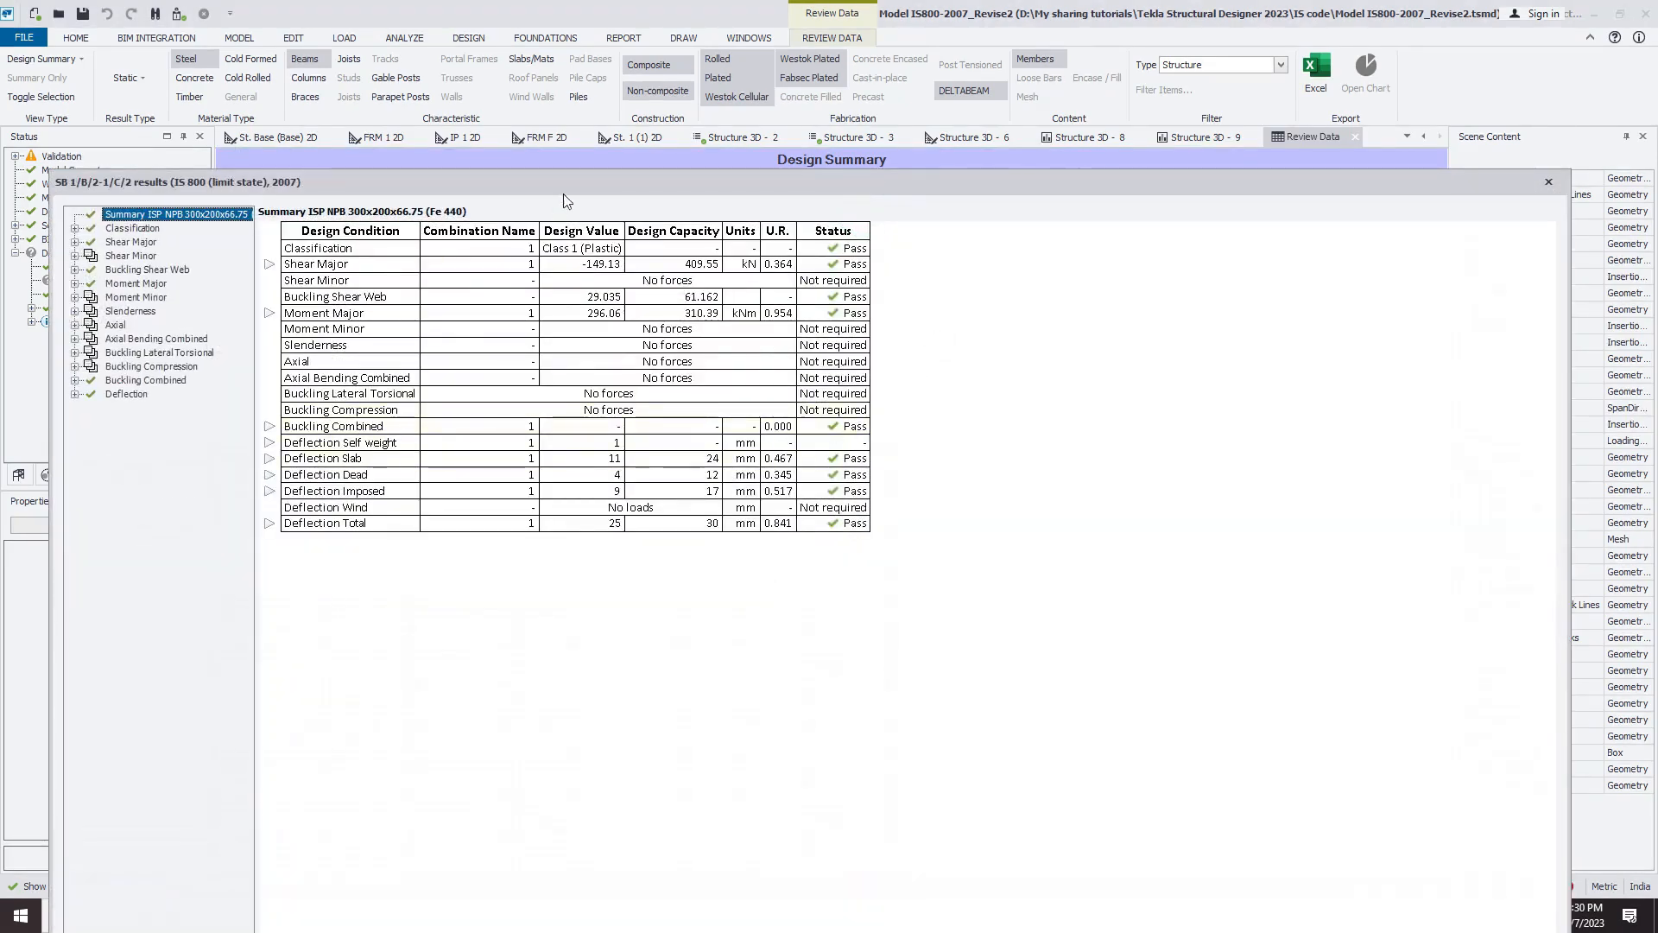
drag(587, 184, 658, 26)
click(358, 824)
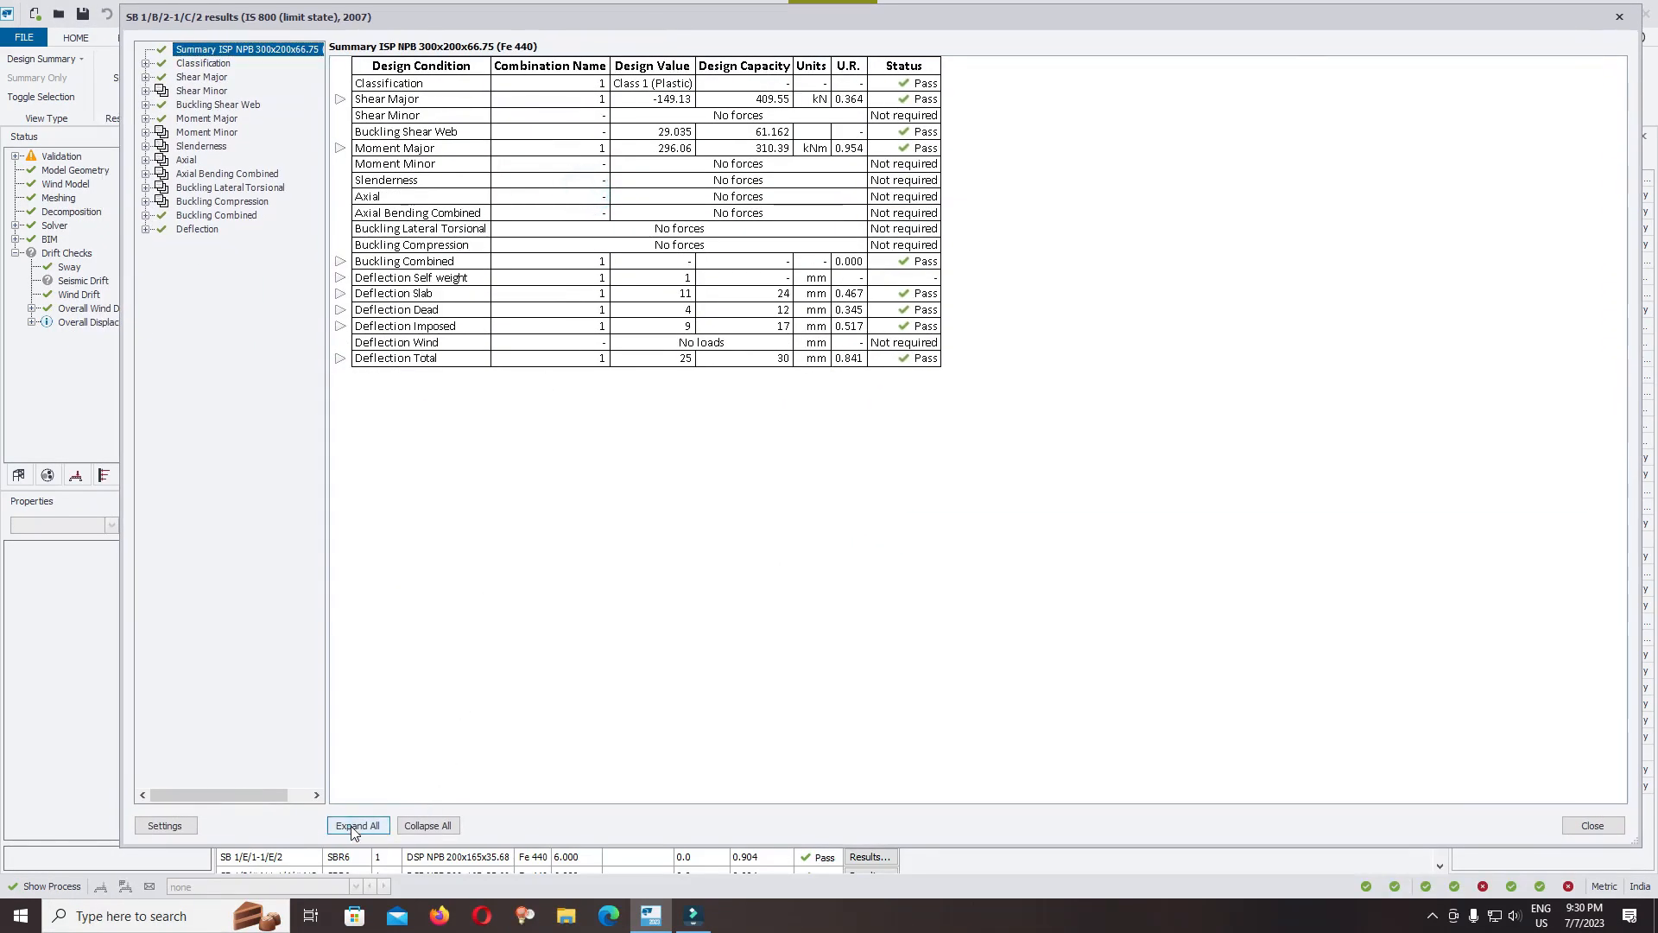
scroll(1064, 411, down, 3)
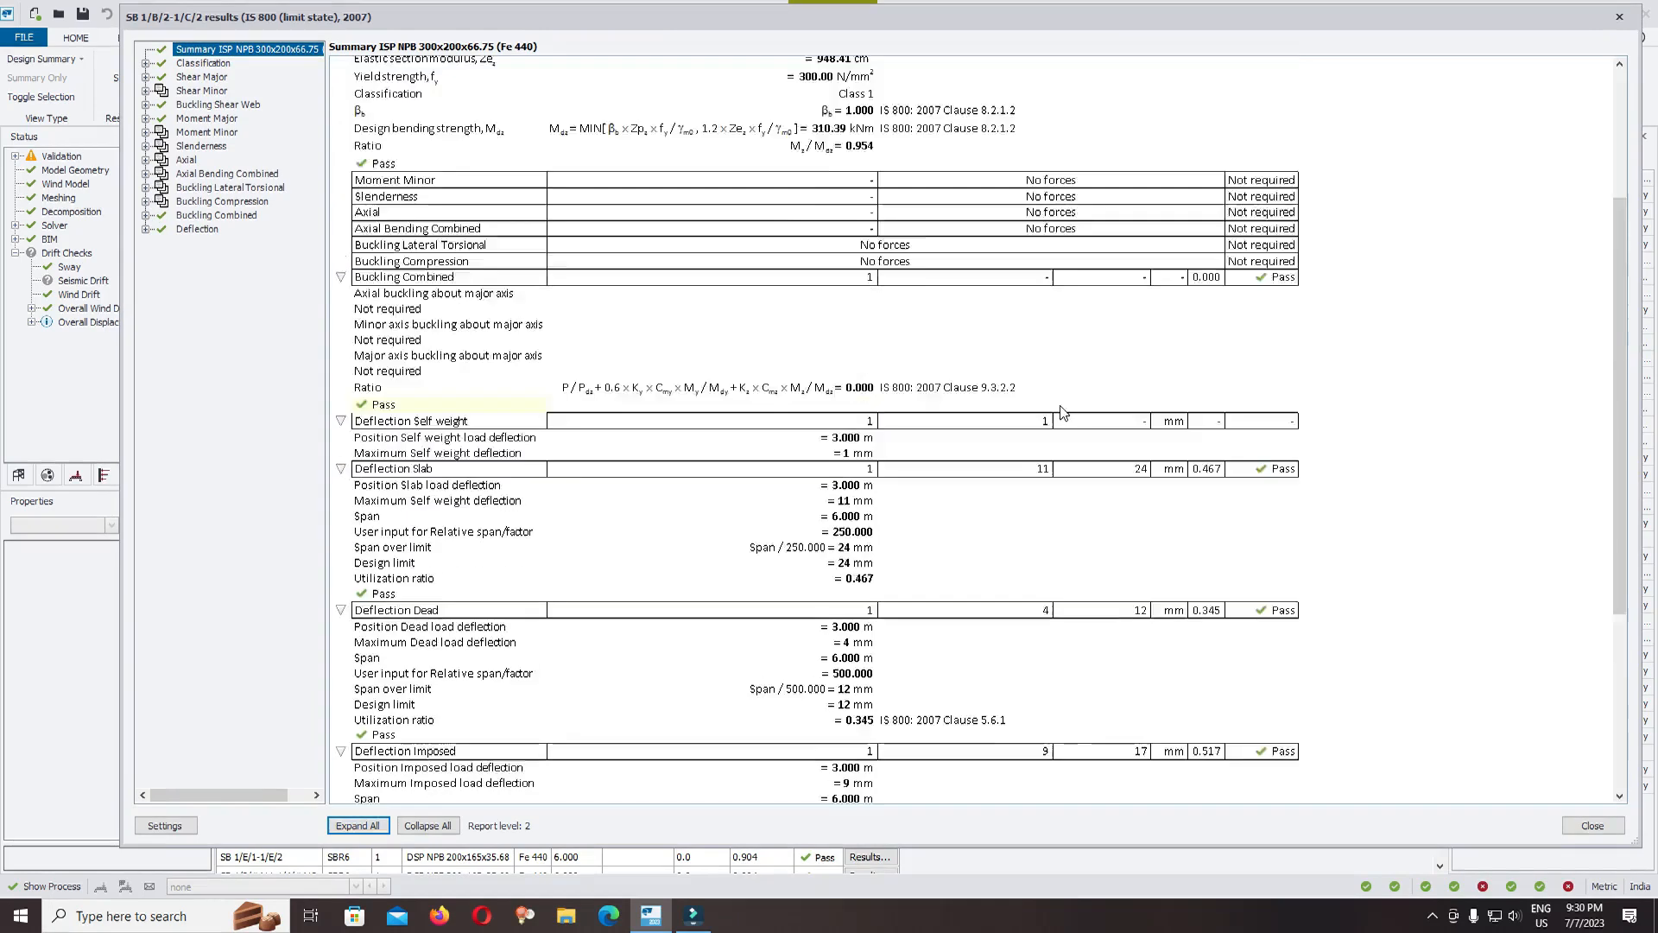
scroll(1064, 411, down, 8)
scroll(1068, 440, up, 11)
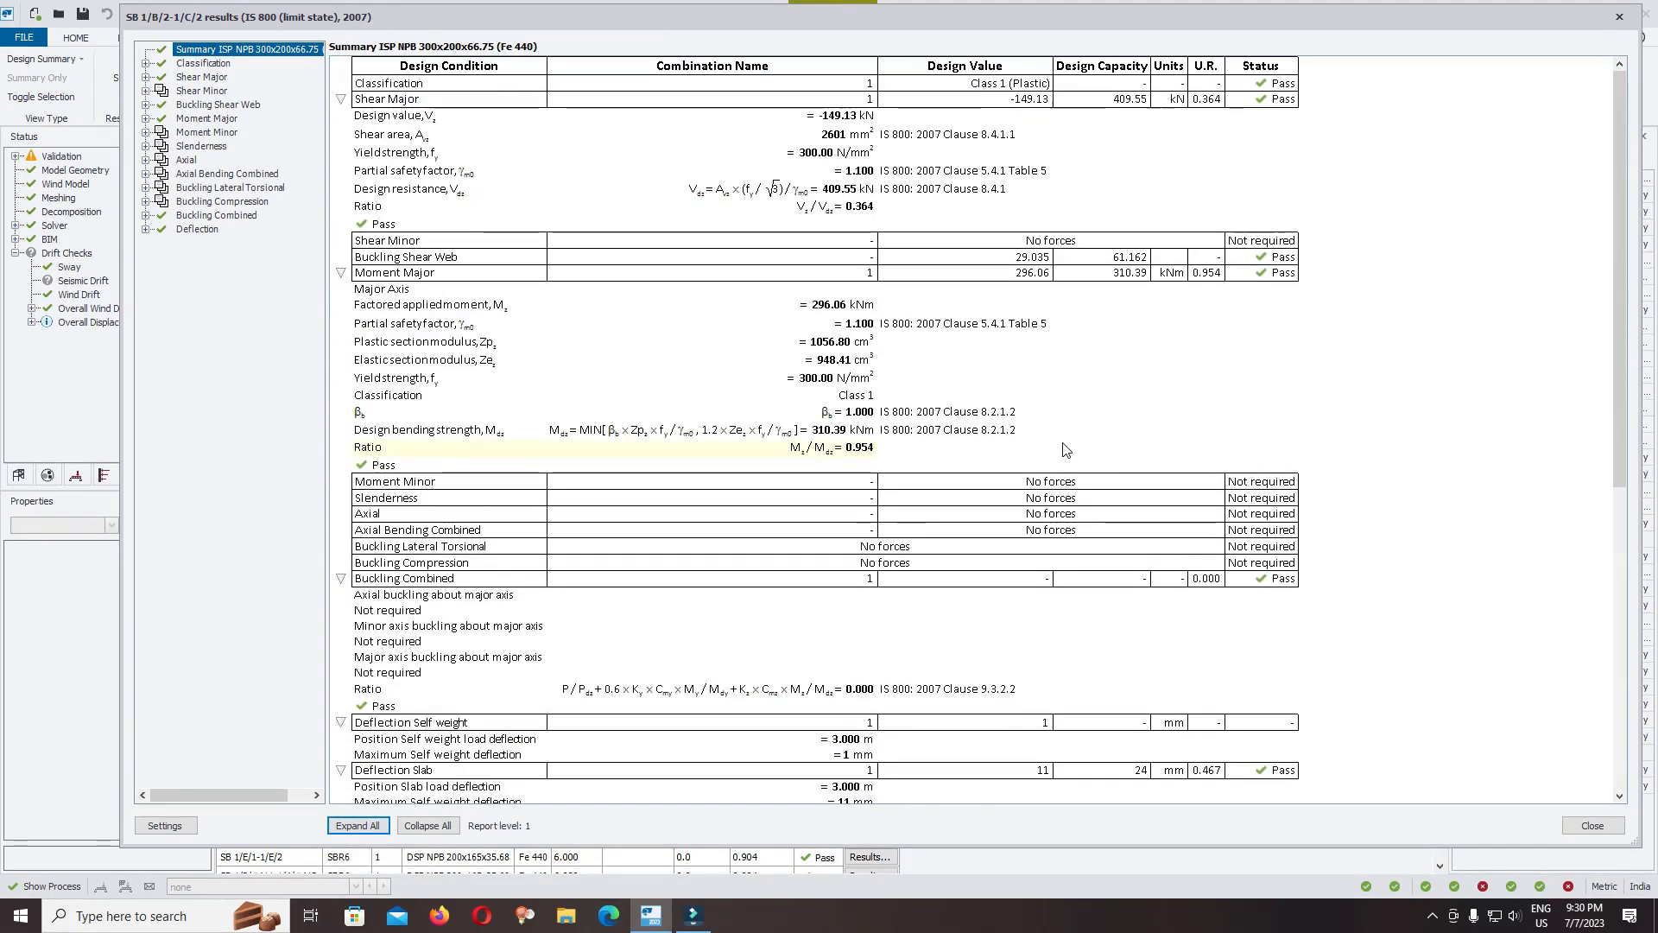
click(1621, 18)
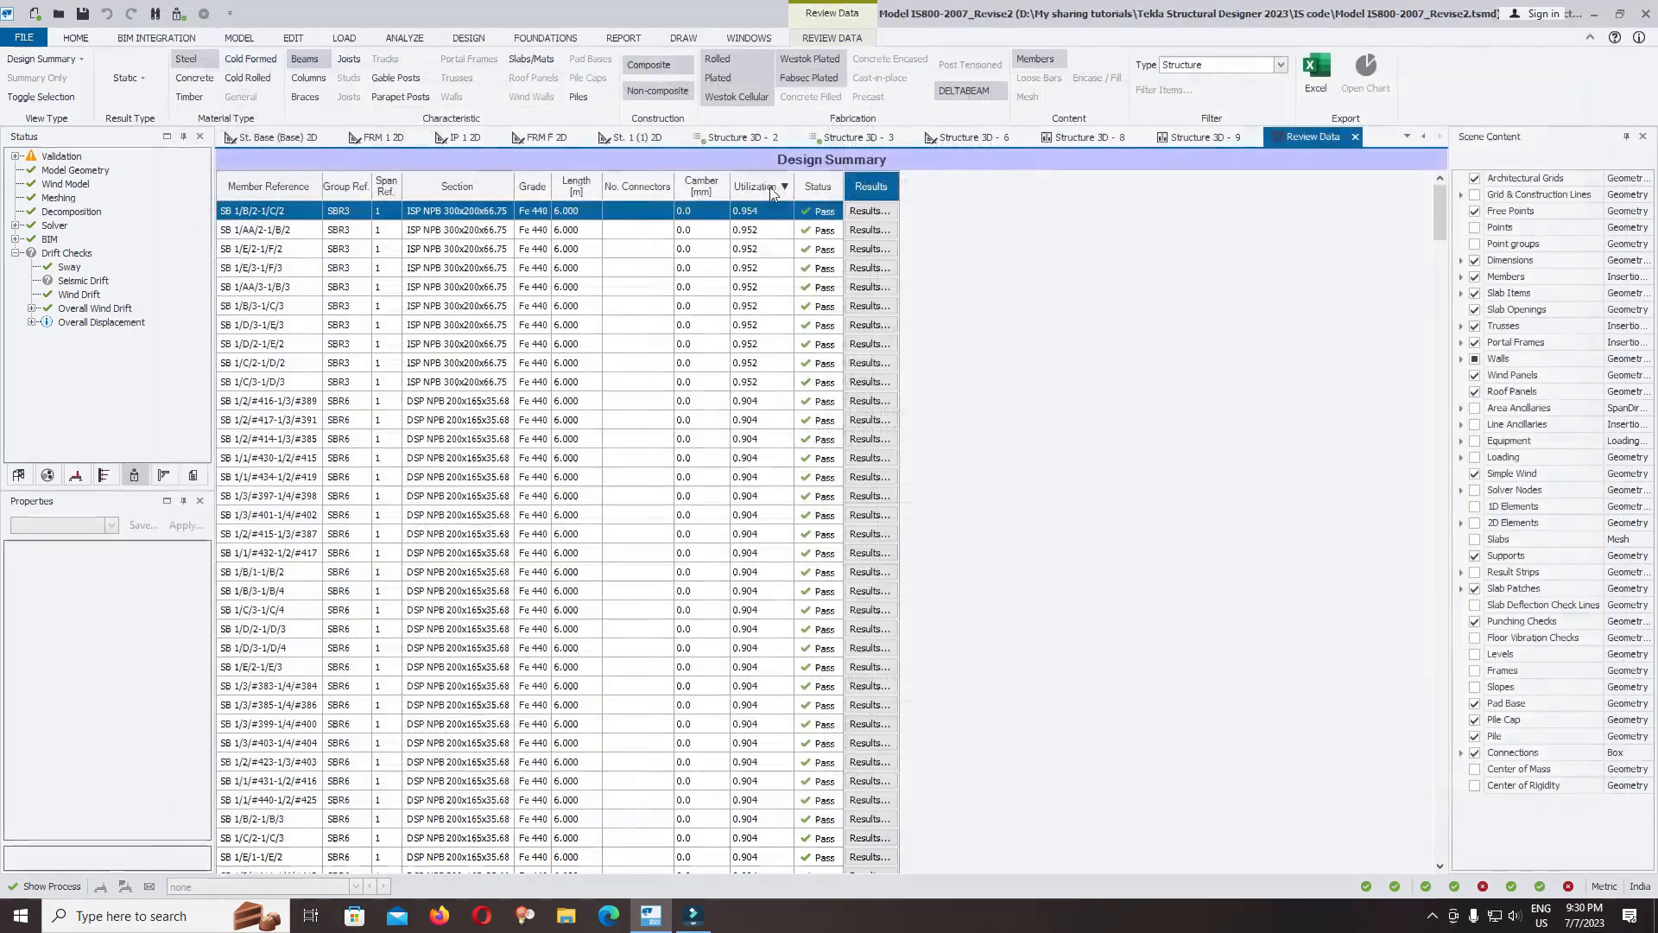
List the steel columns in the Design Summary and open the detailed results of SC AA/6 with all calculations expanded.
click(309, 78)
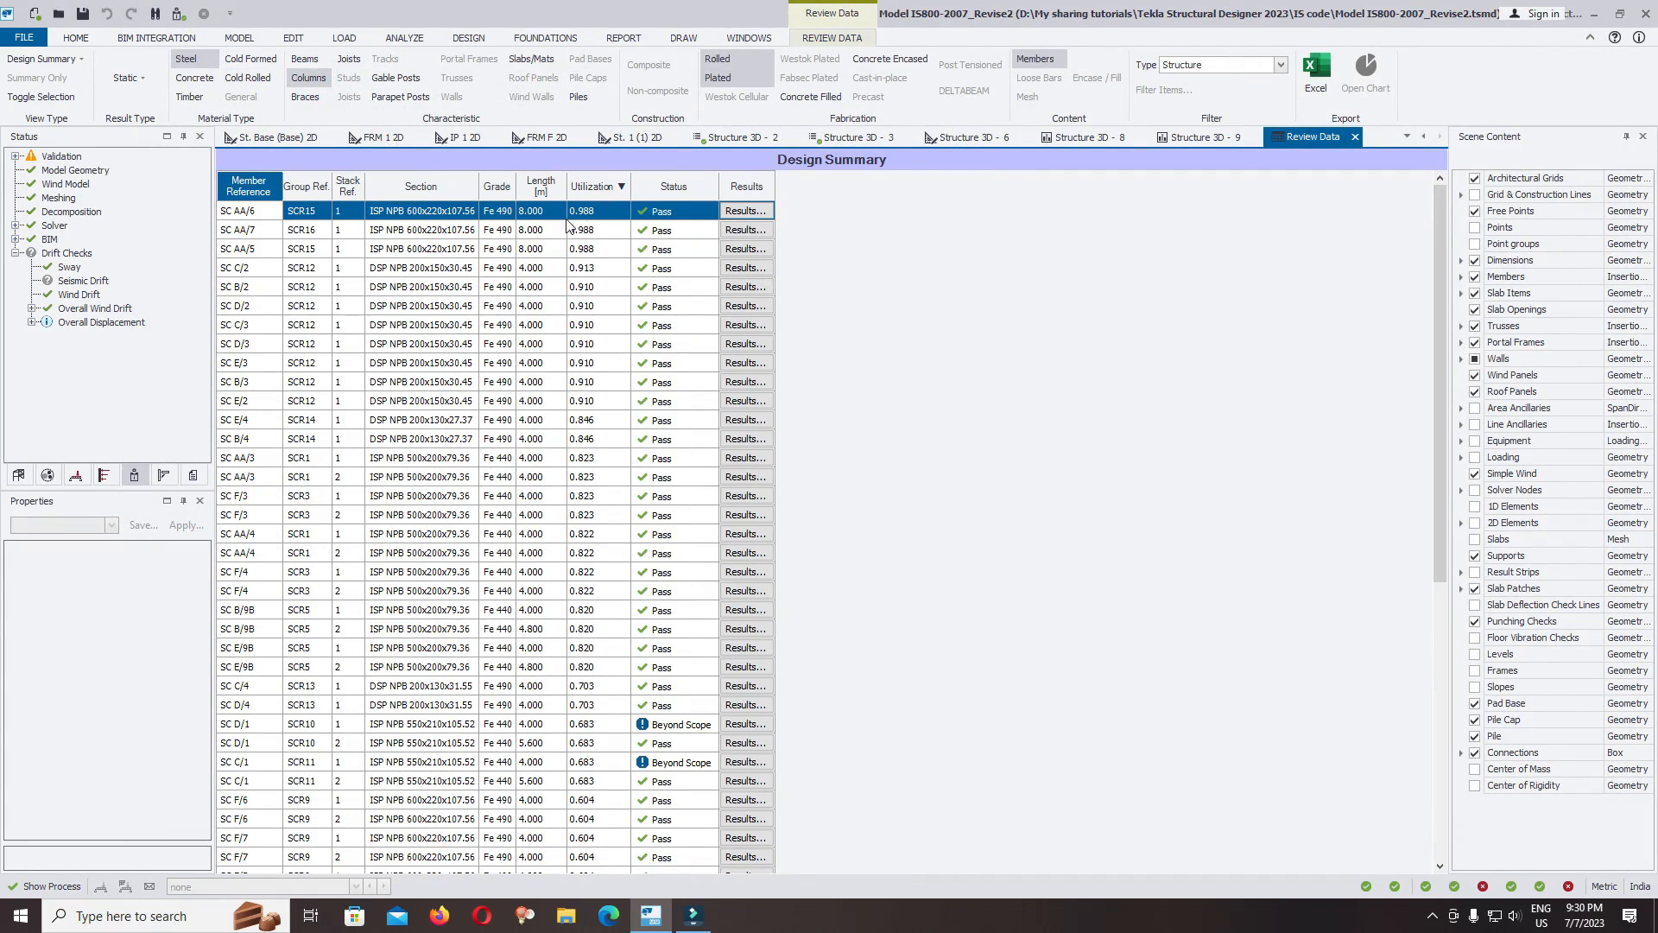
click(745, 210)
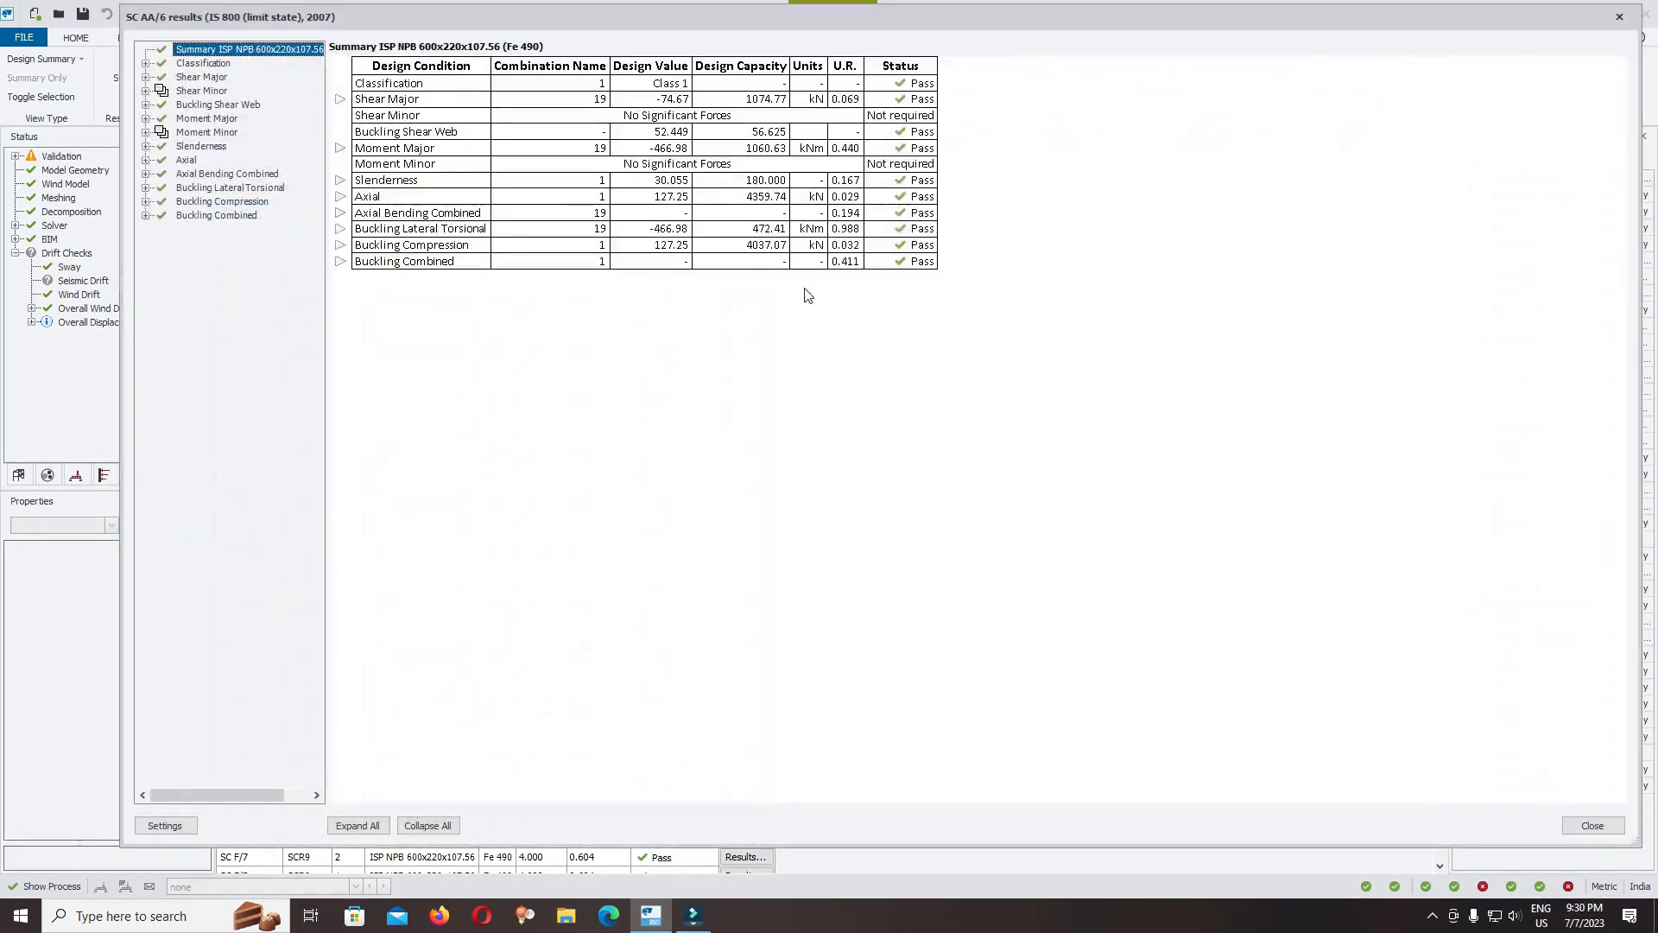
click(357, 826)
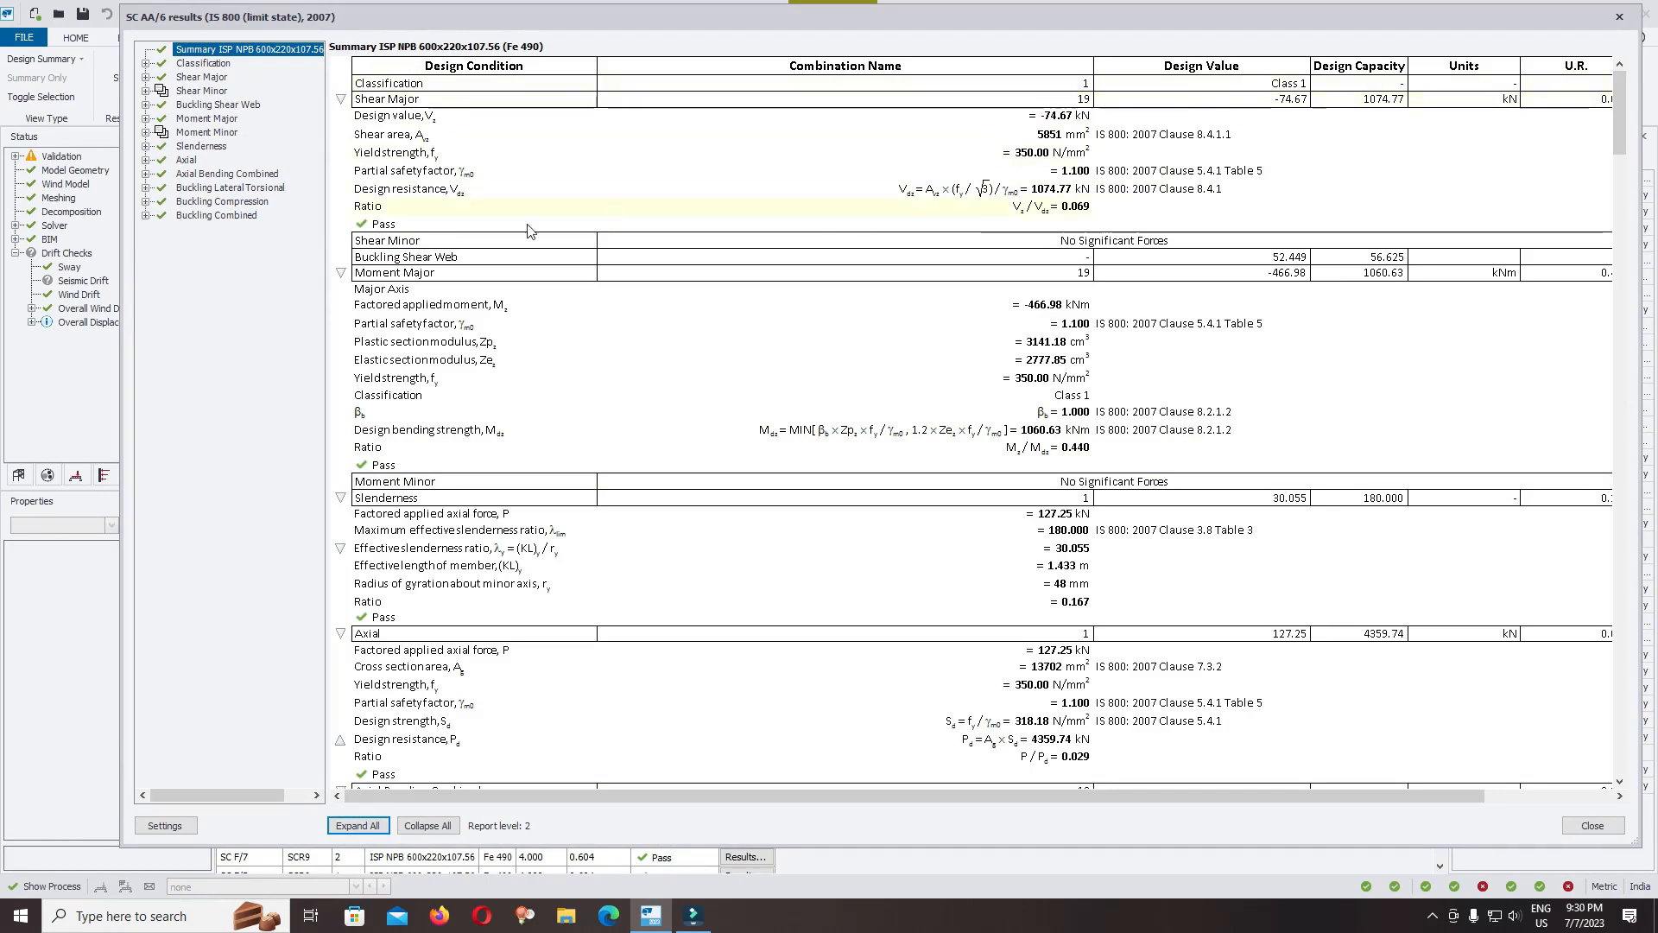
Review column SC AA/6's expanded calculations from the moment and axial checks through lateral torsional buckling, and close the results.
scroll(700, 441, down, 2)
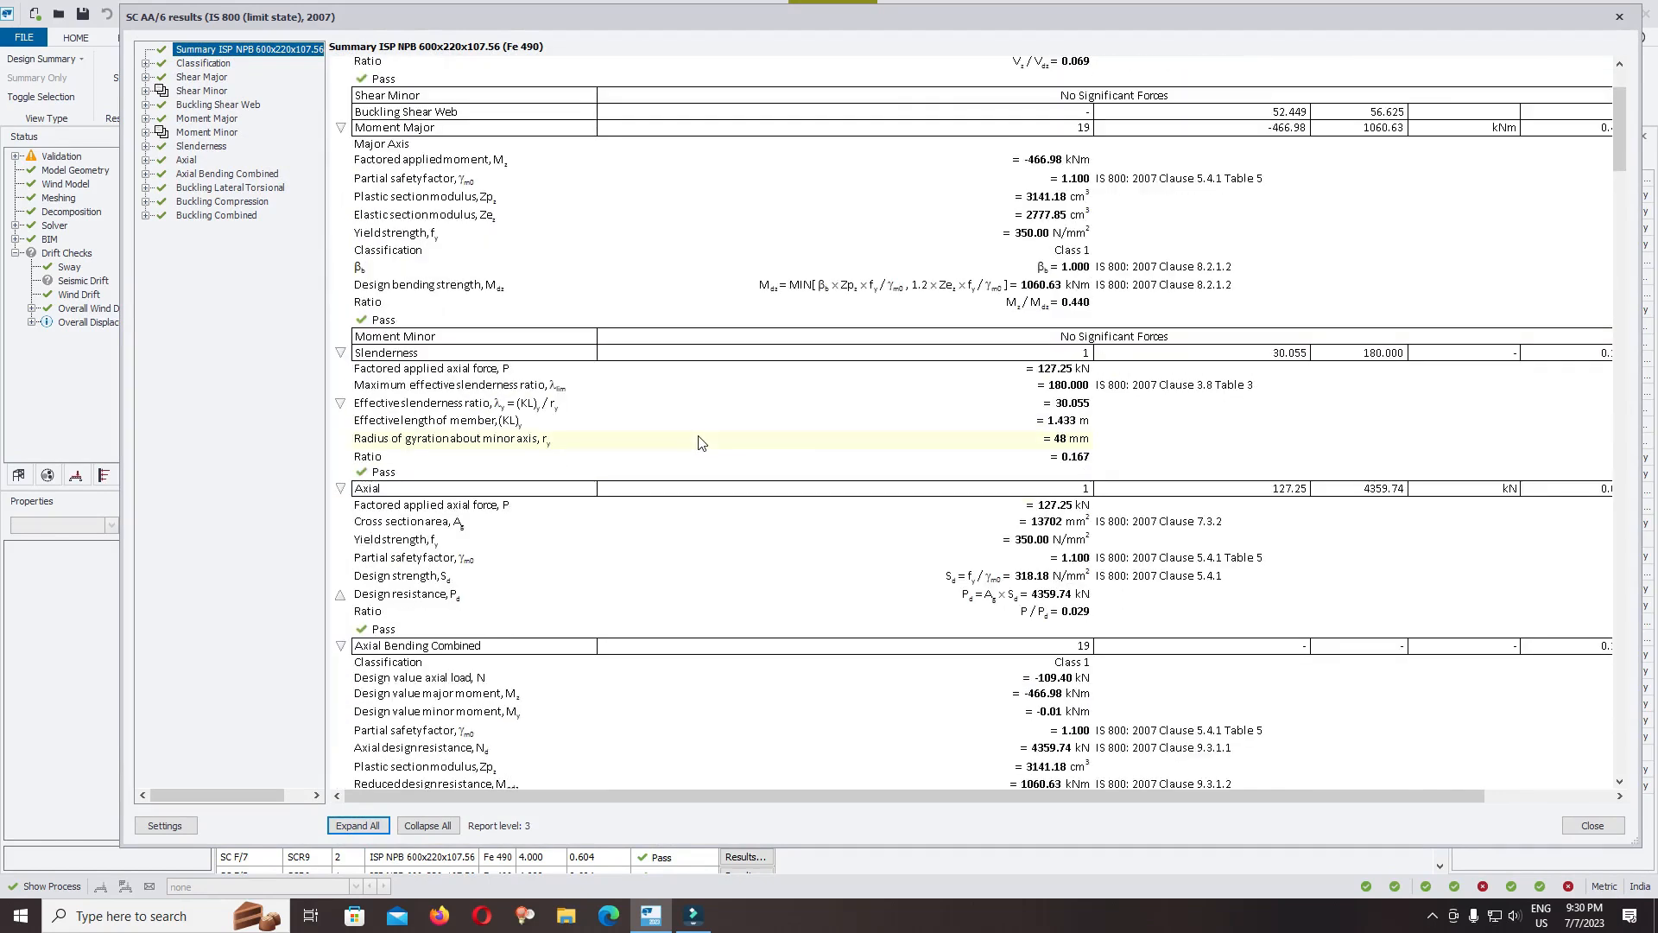
scroll(552, 431, down, 3)
scroll(477, 533, down, 5)
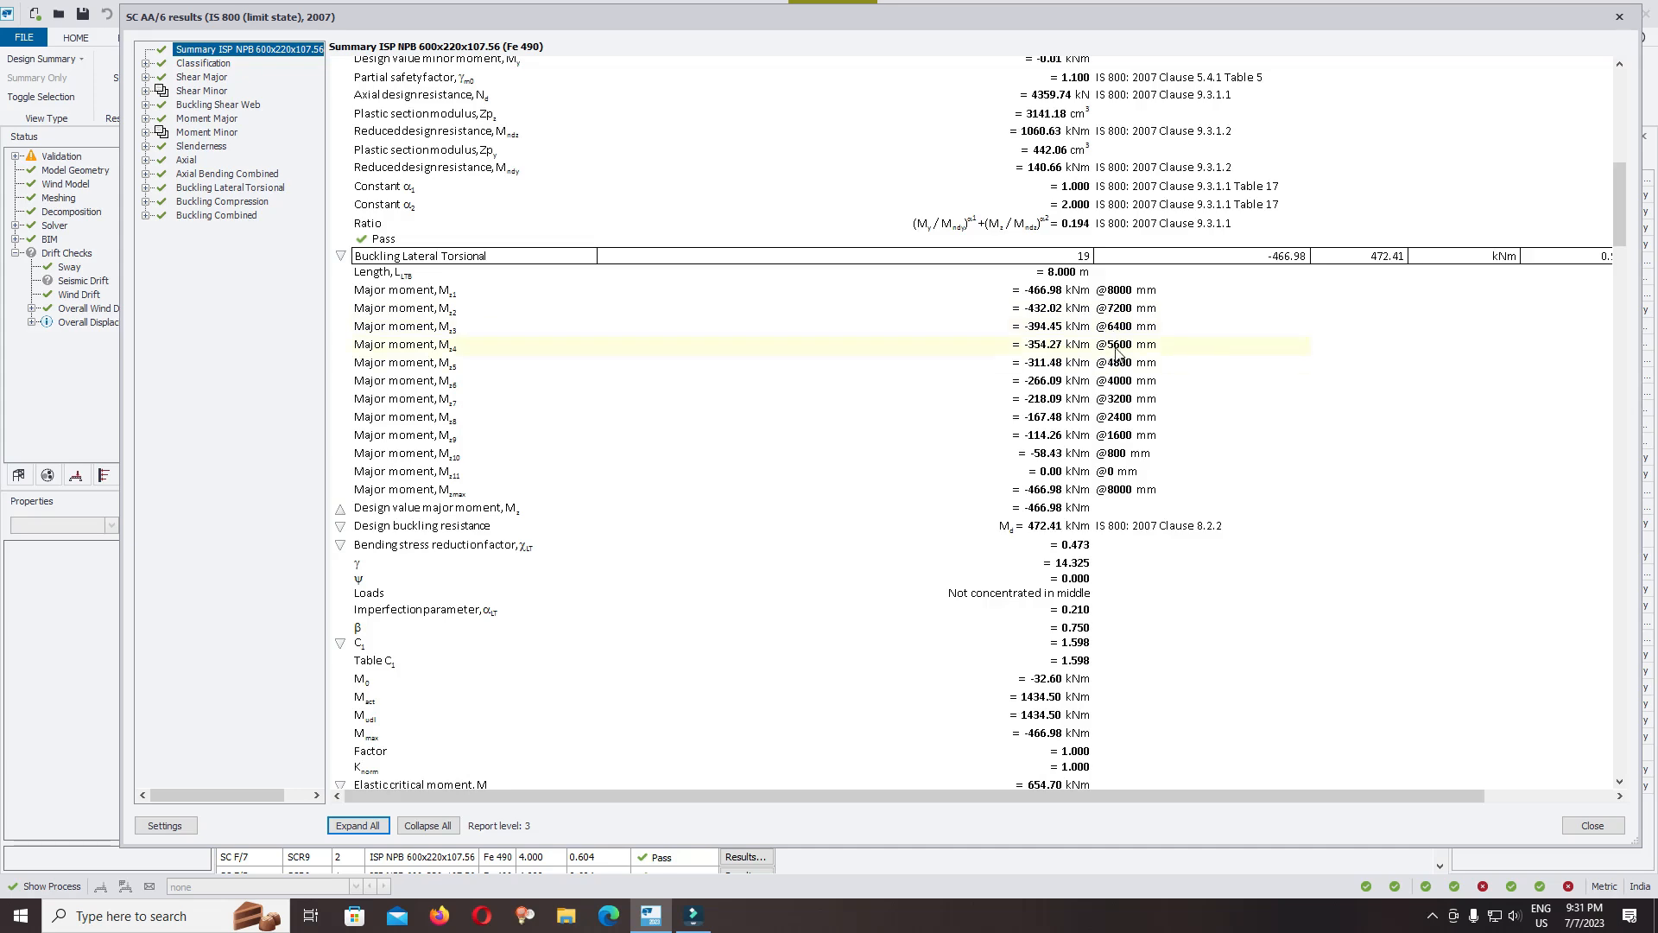
drag(1580, 26, 1443, 181)
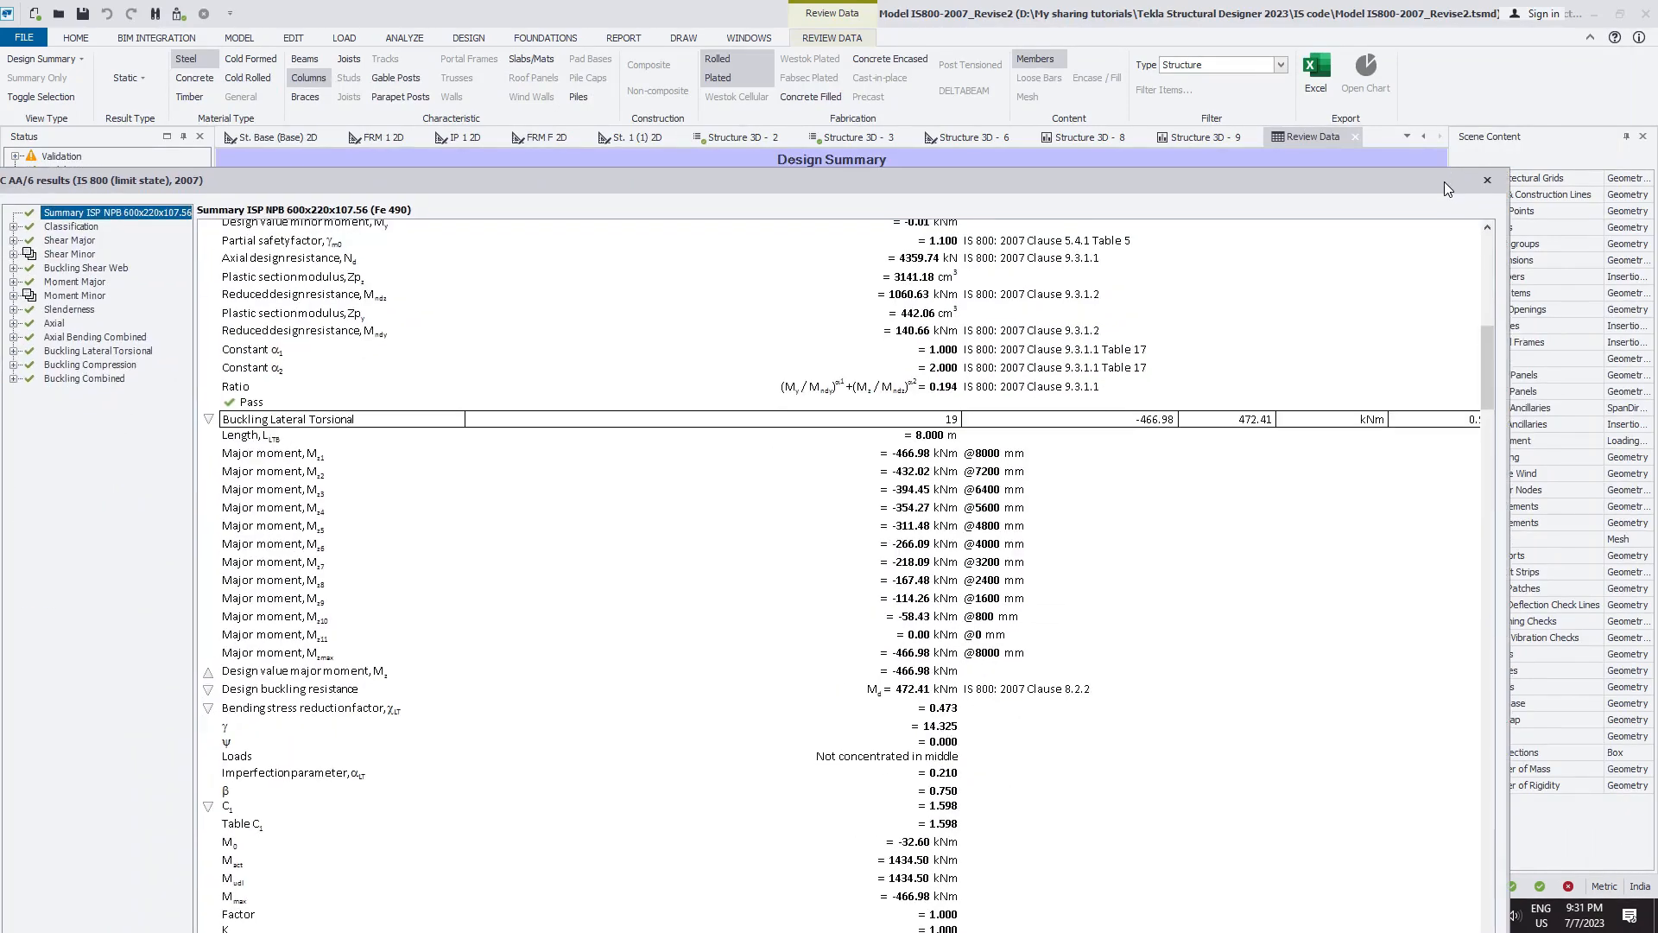
drag(1320, 183, 1368, 80)
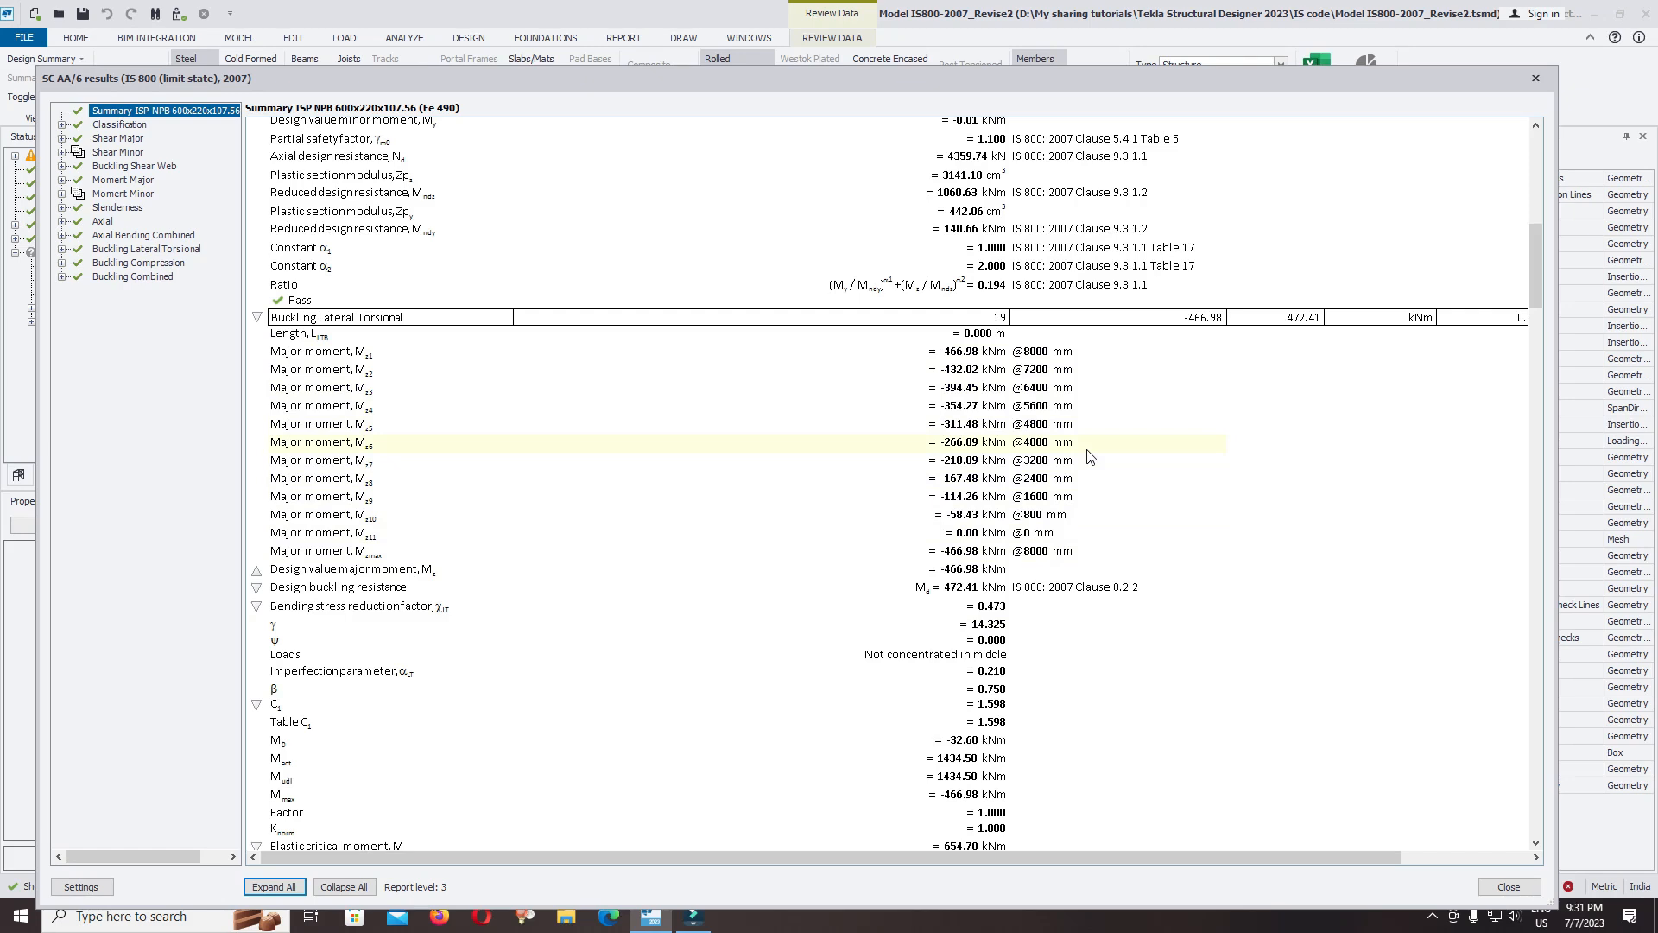
click(1536, 78)
Review the critical Sway results table and the Wind Drift results table for the columns.
click(48, 59)
click(74, 102)
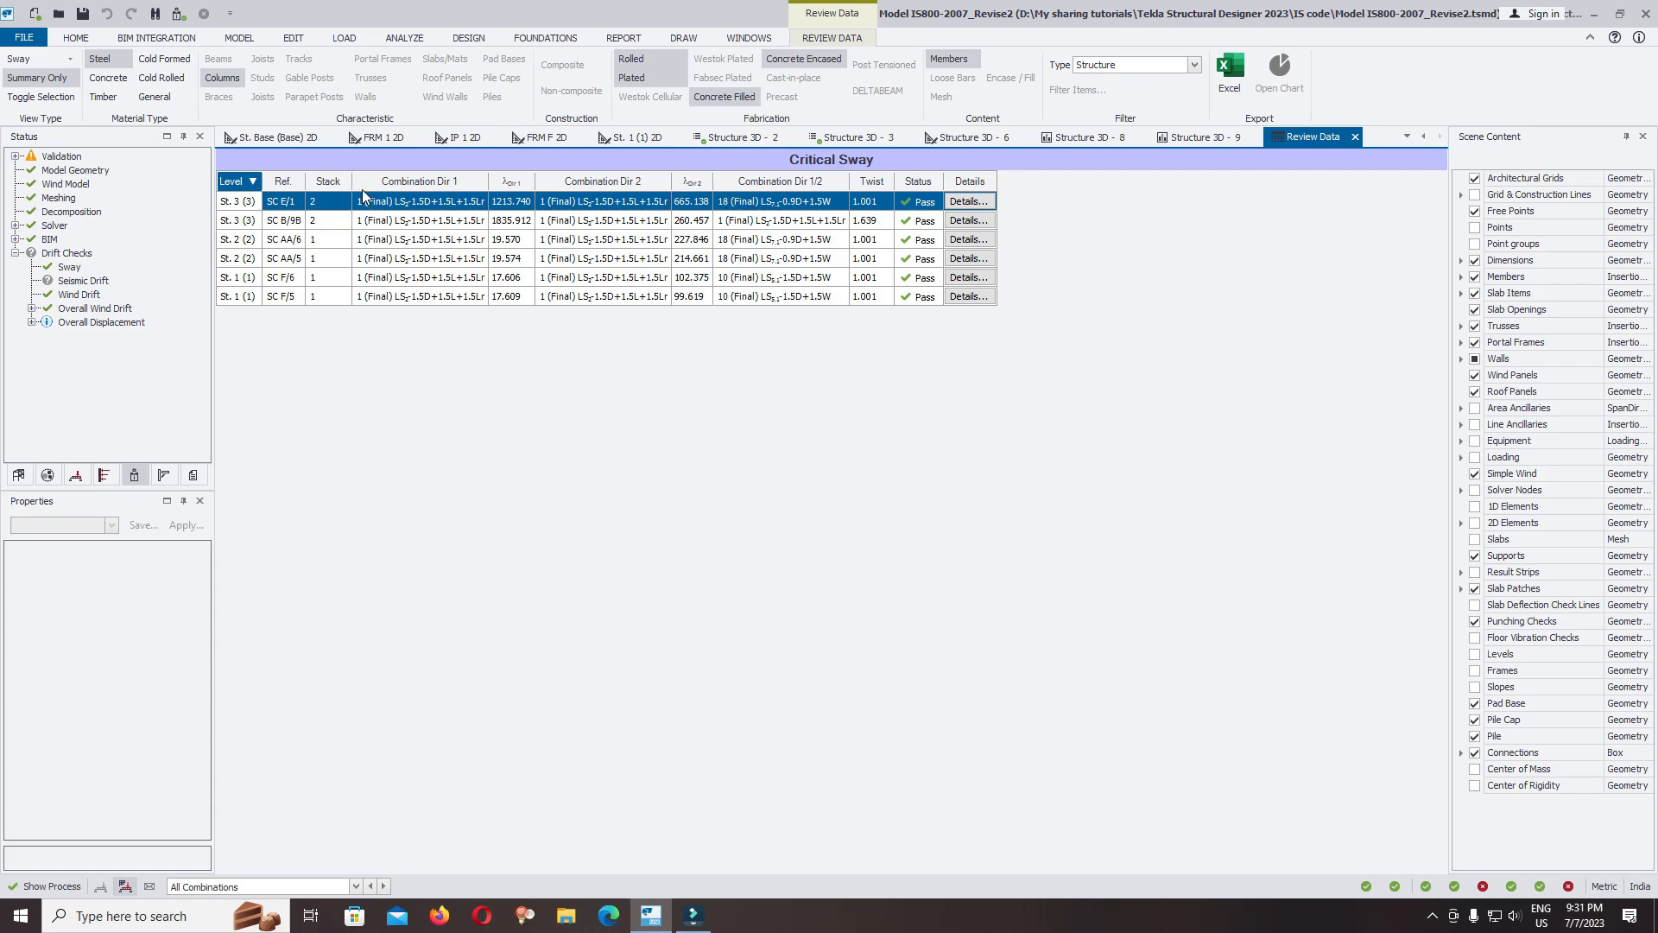
click(70, 60)
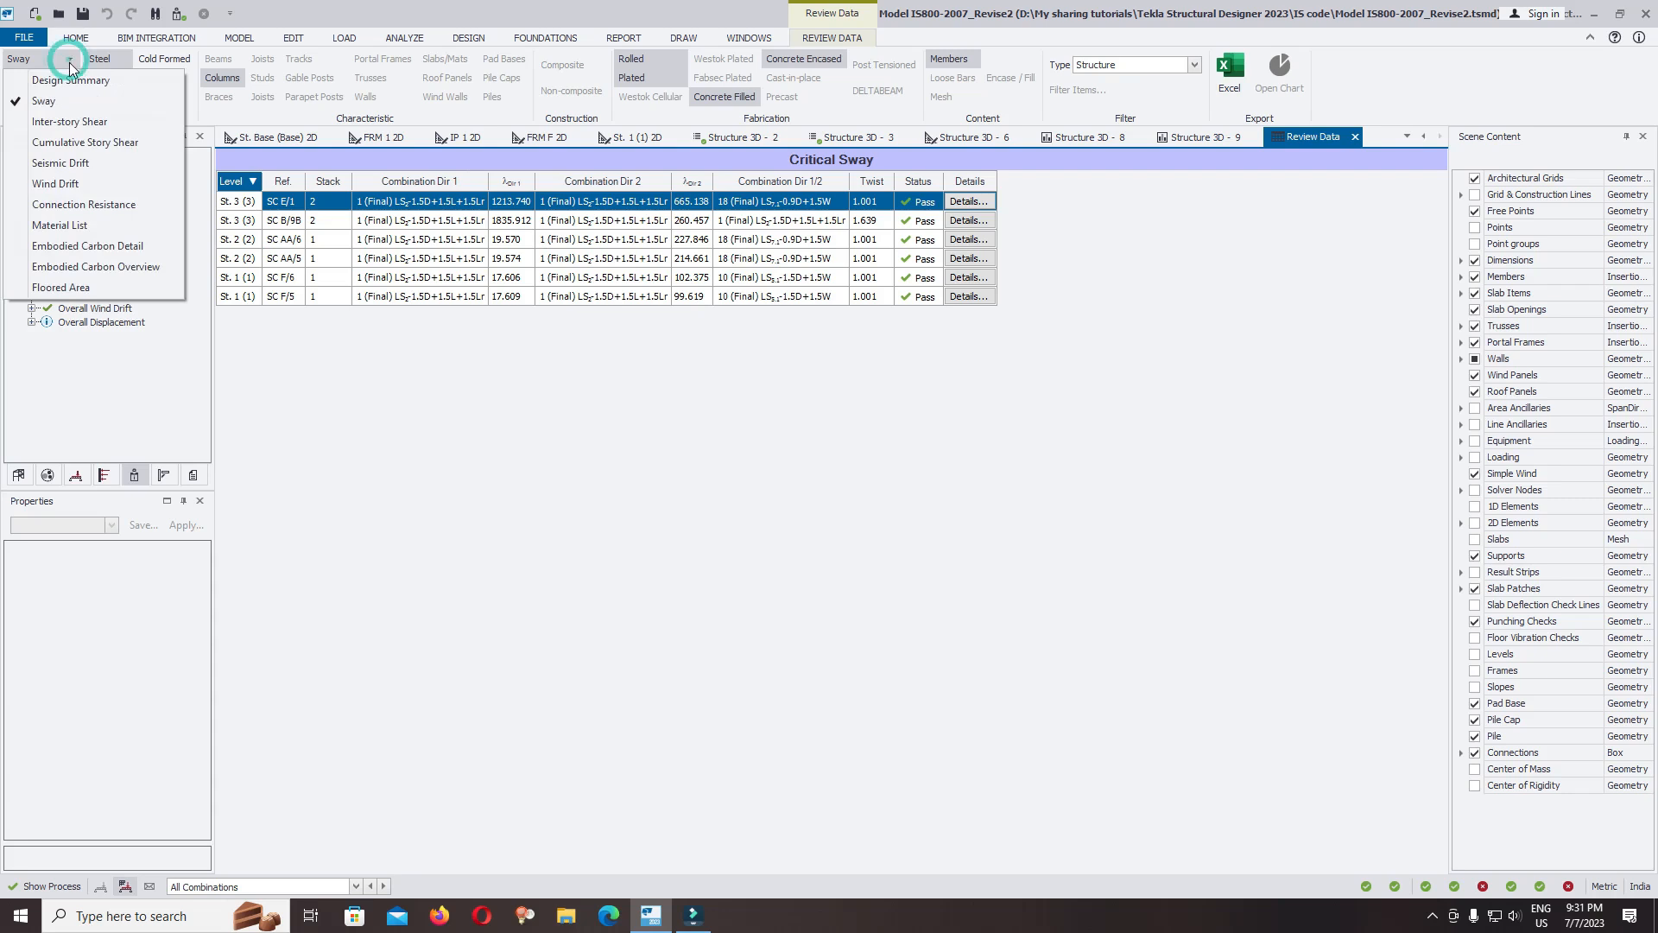
click(85, 183)
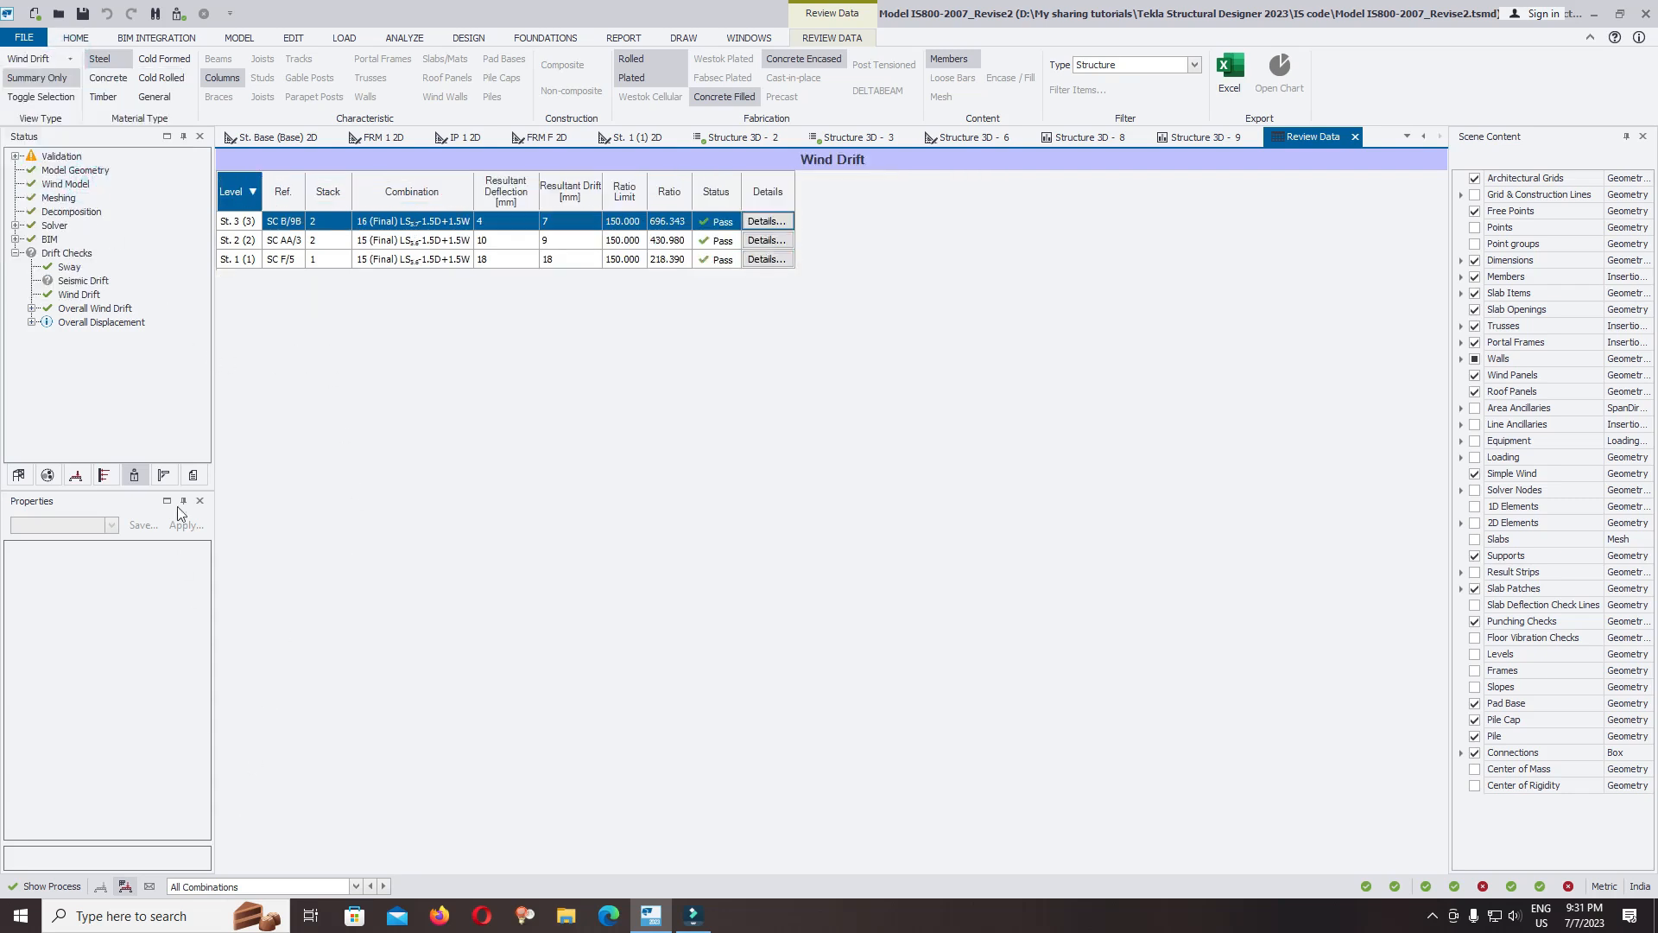
Open the Material List and review the quantities for the steel columns and the steel braces.
click(68, 59)
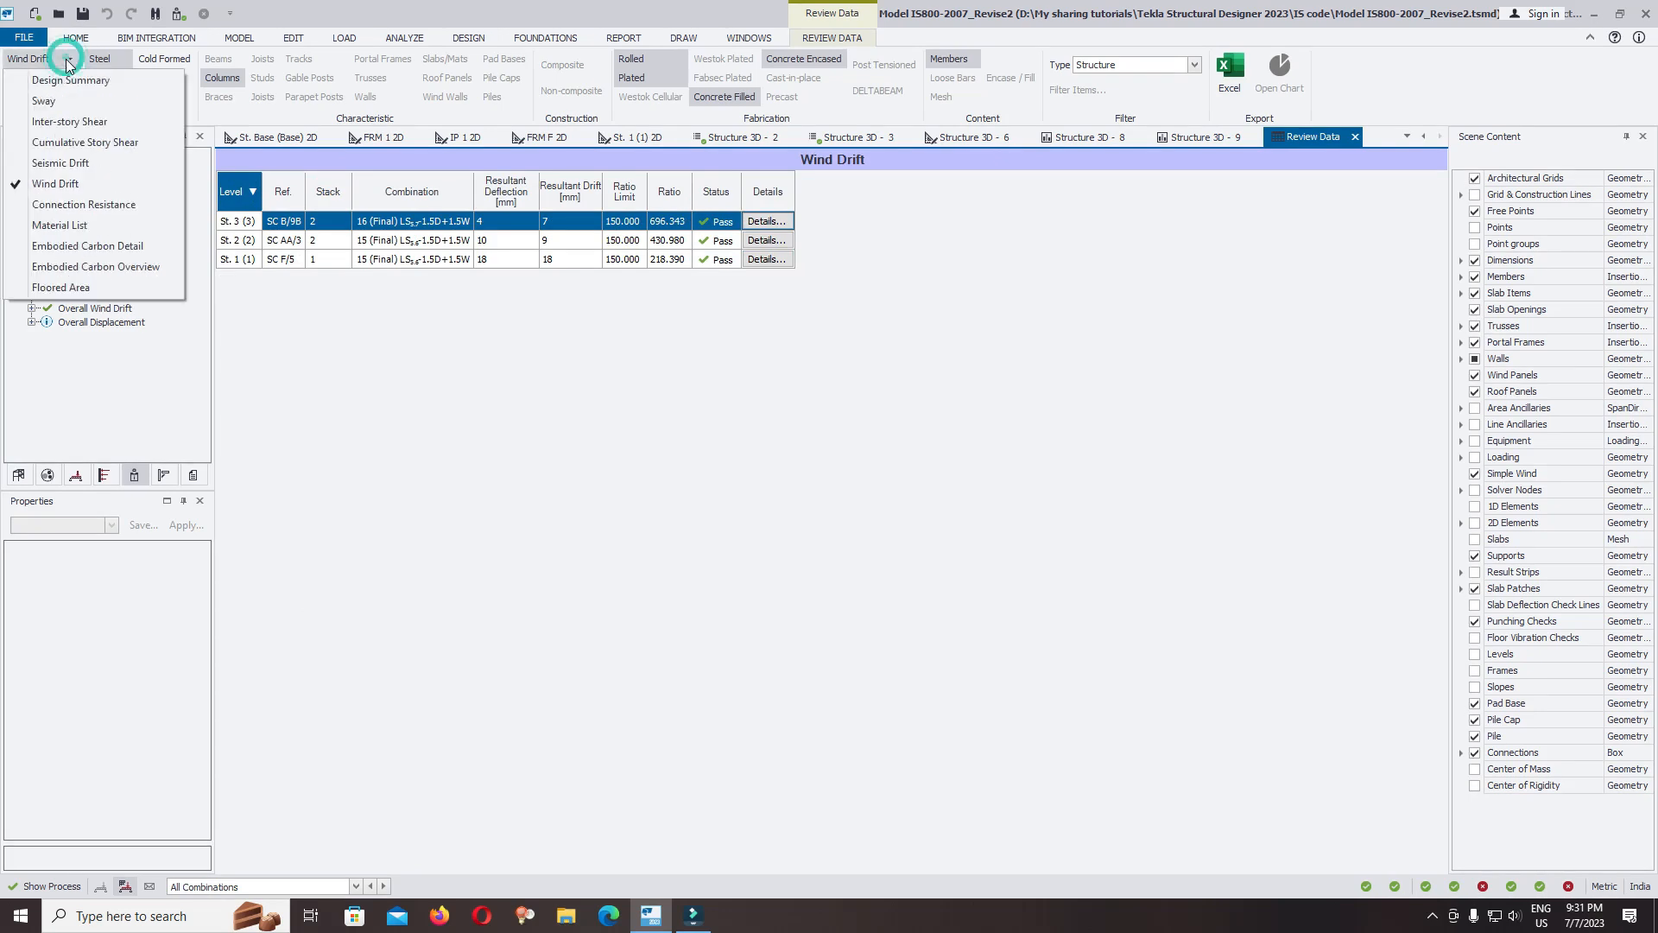
click(77, 225)
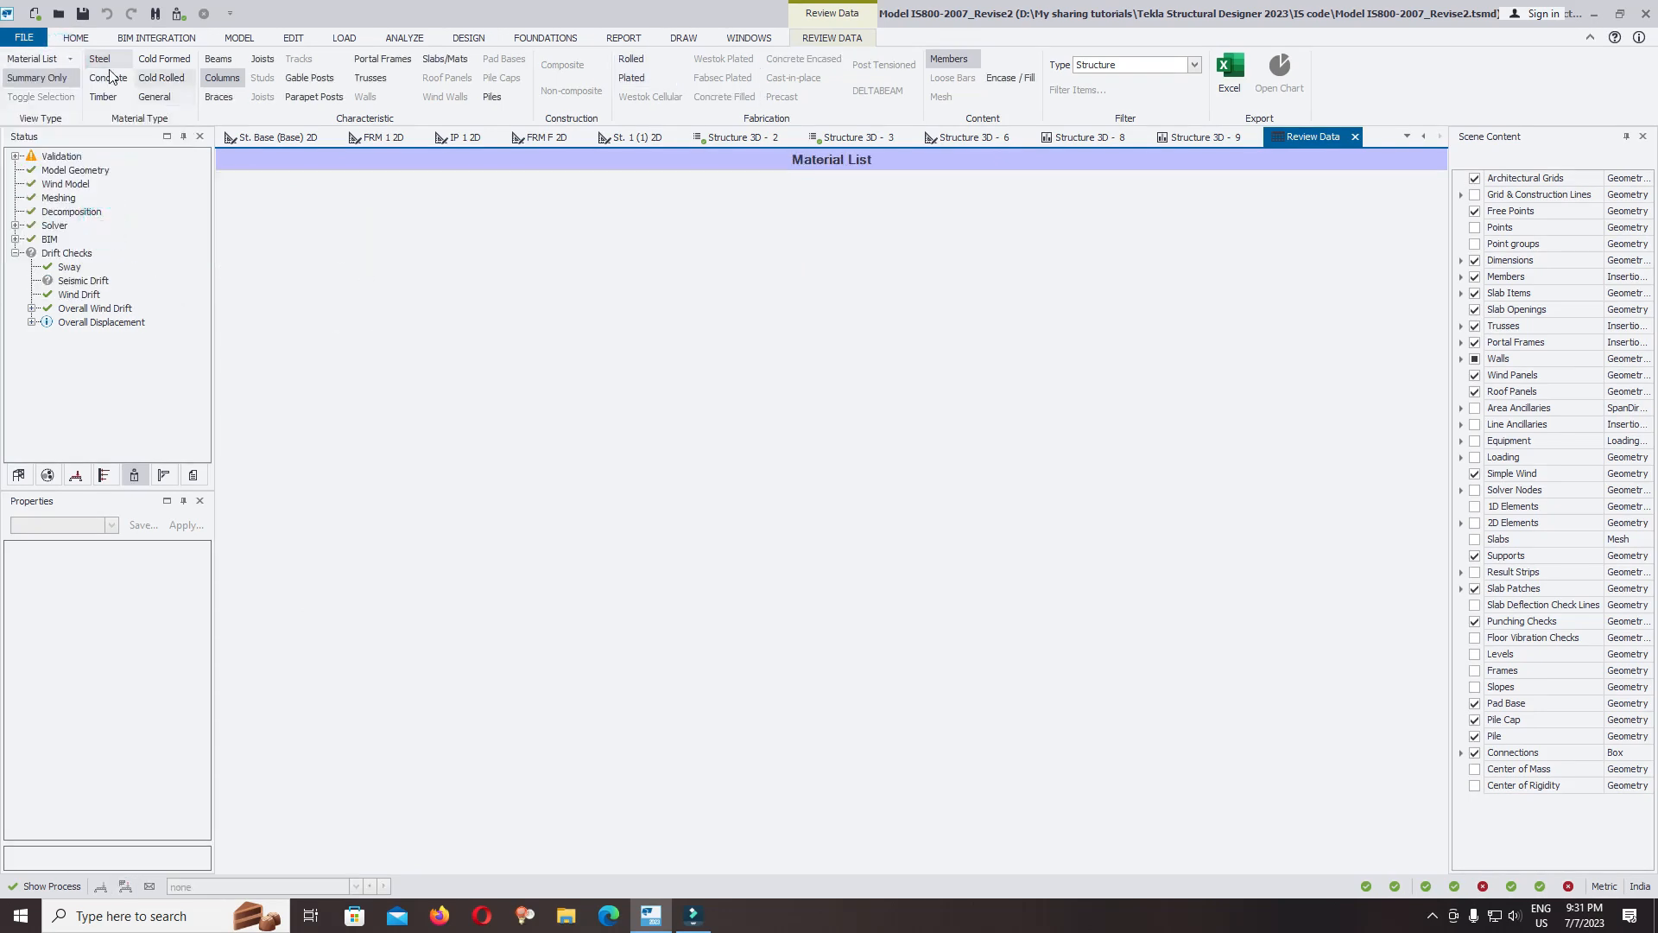
click(222, 78)
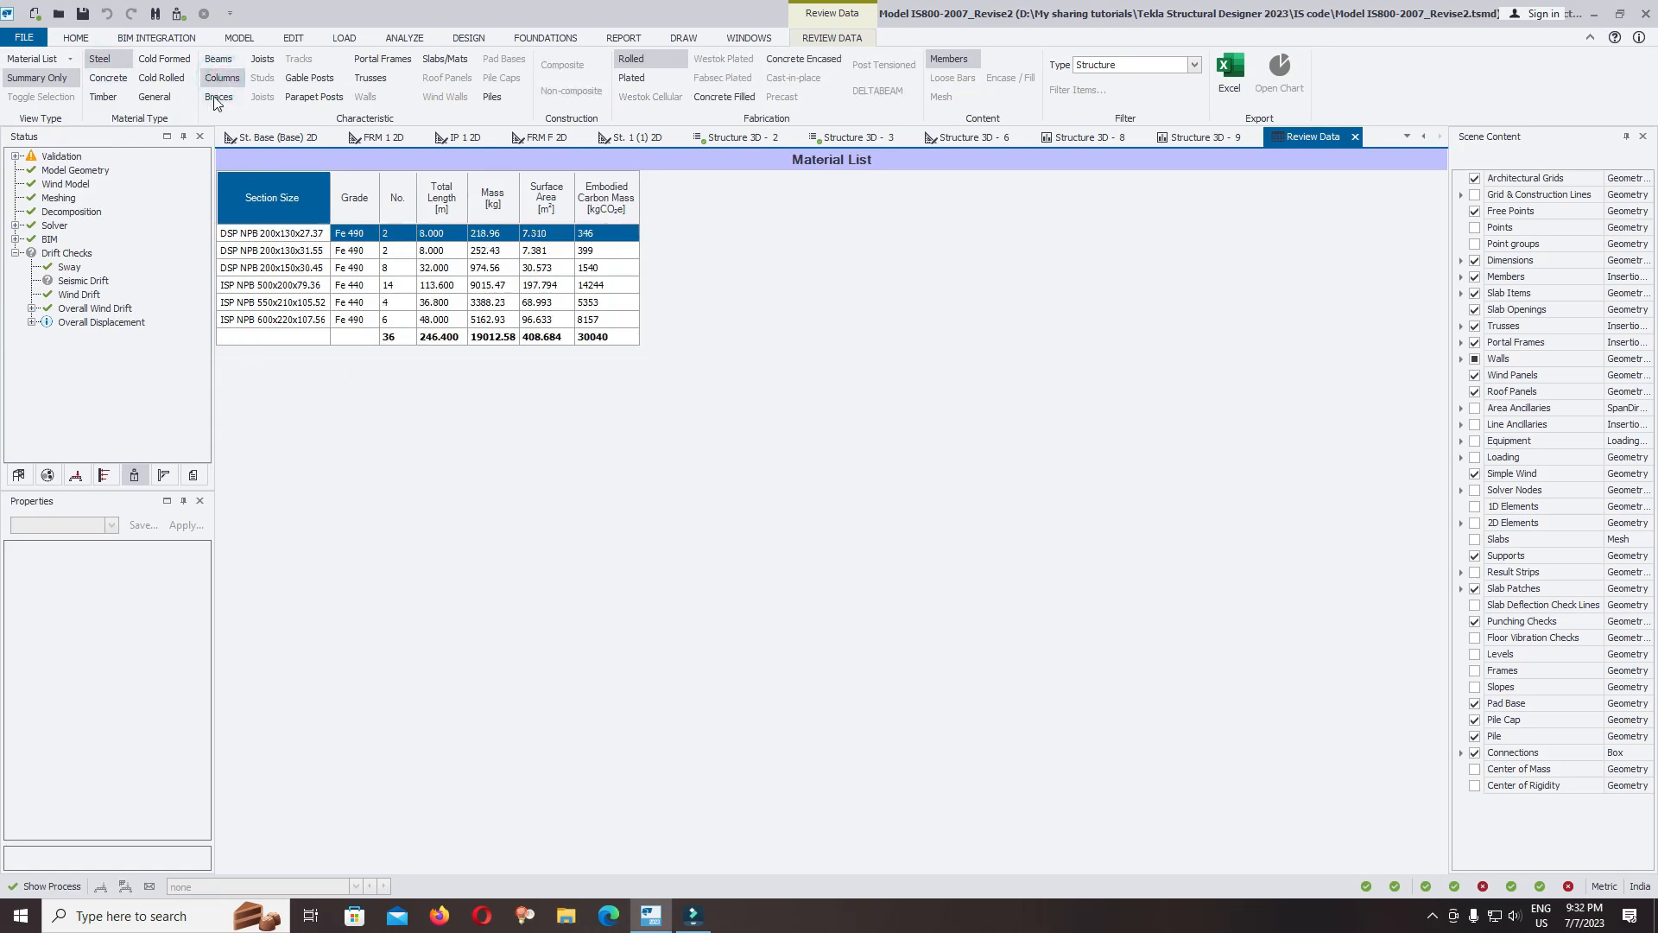
click(218, 97)
View the Floored Area table, and return to the Design Summary with the steel braces listed.
click(52, 60)
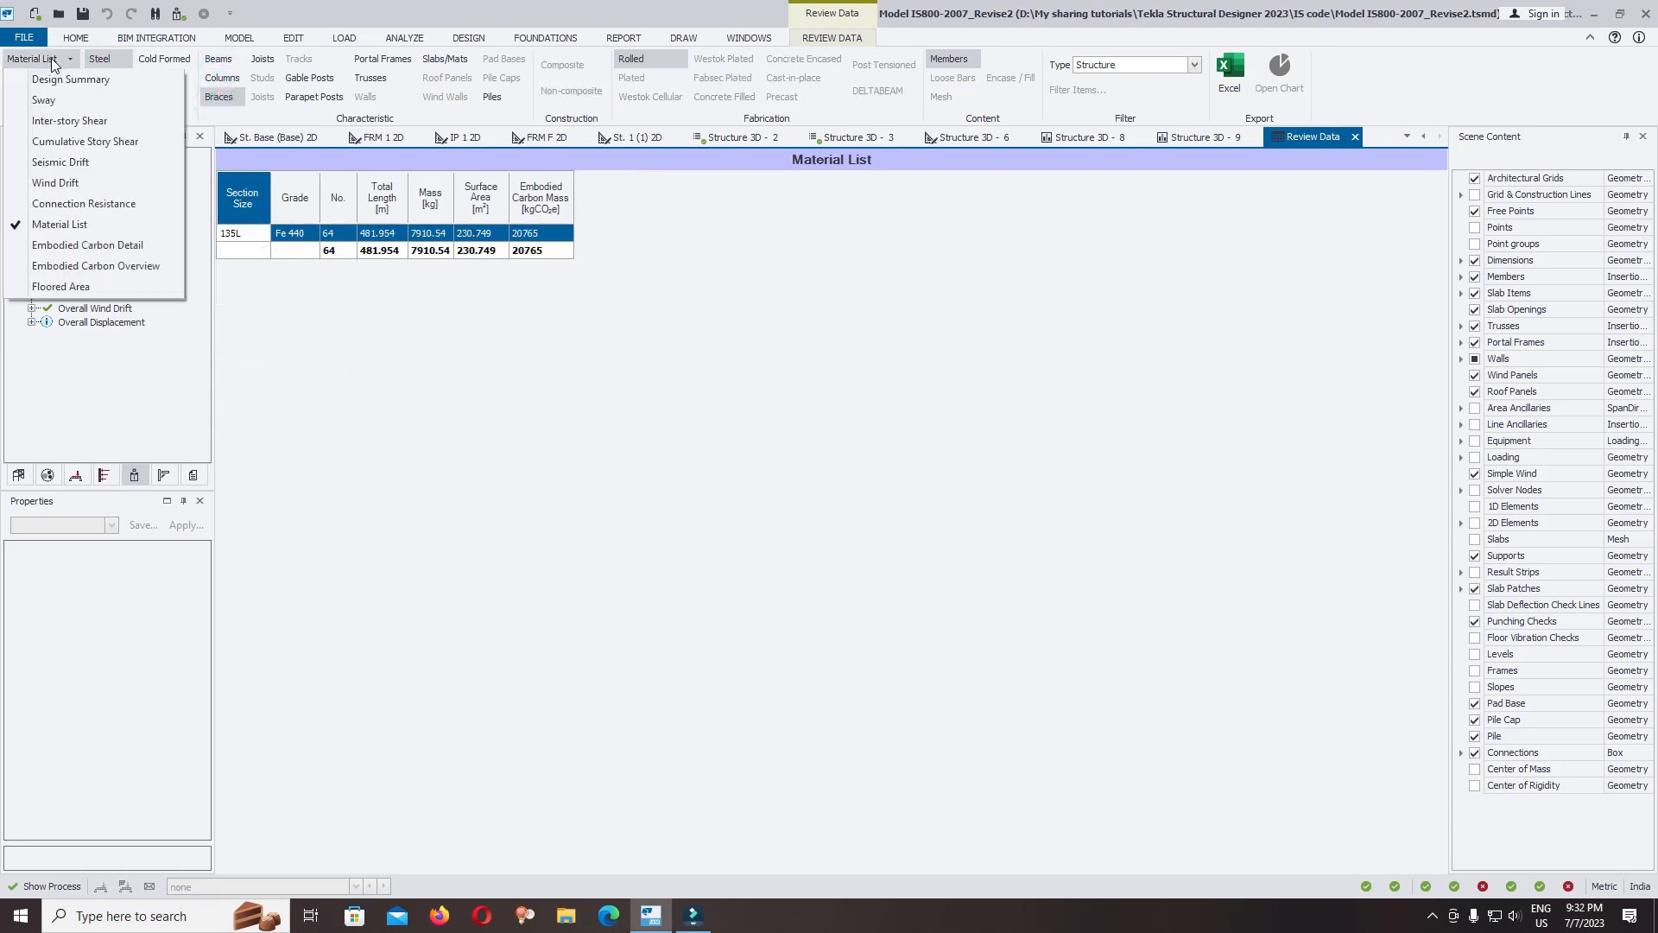
click(61, 287)
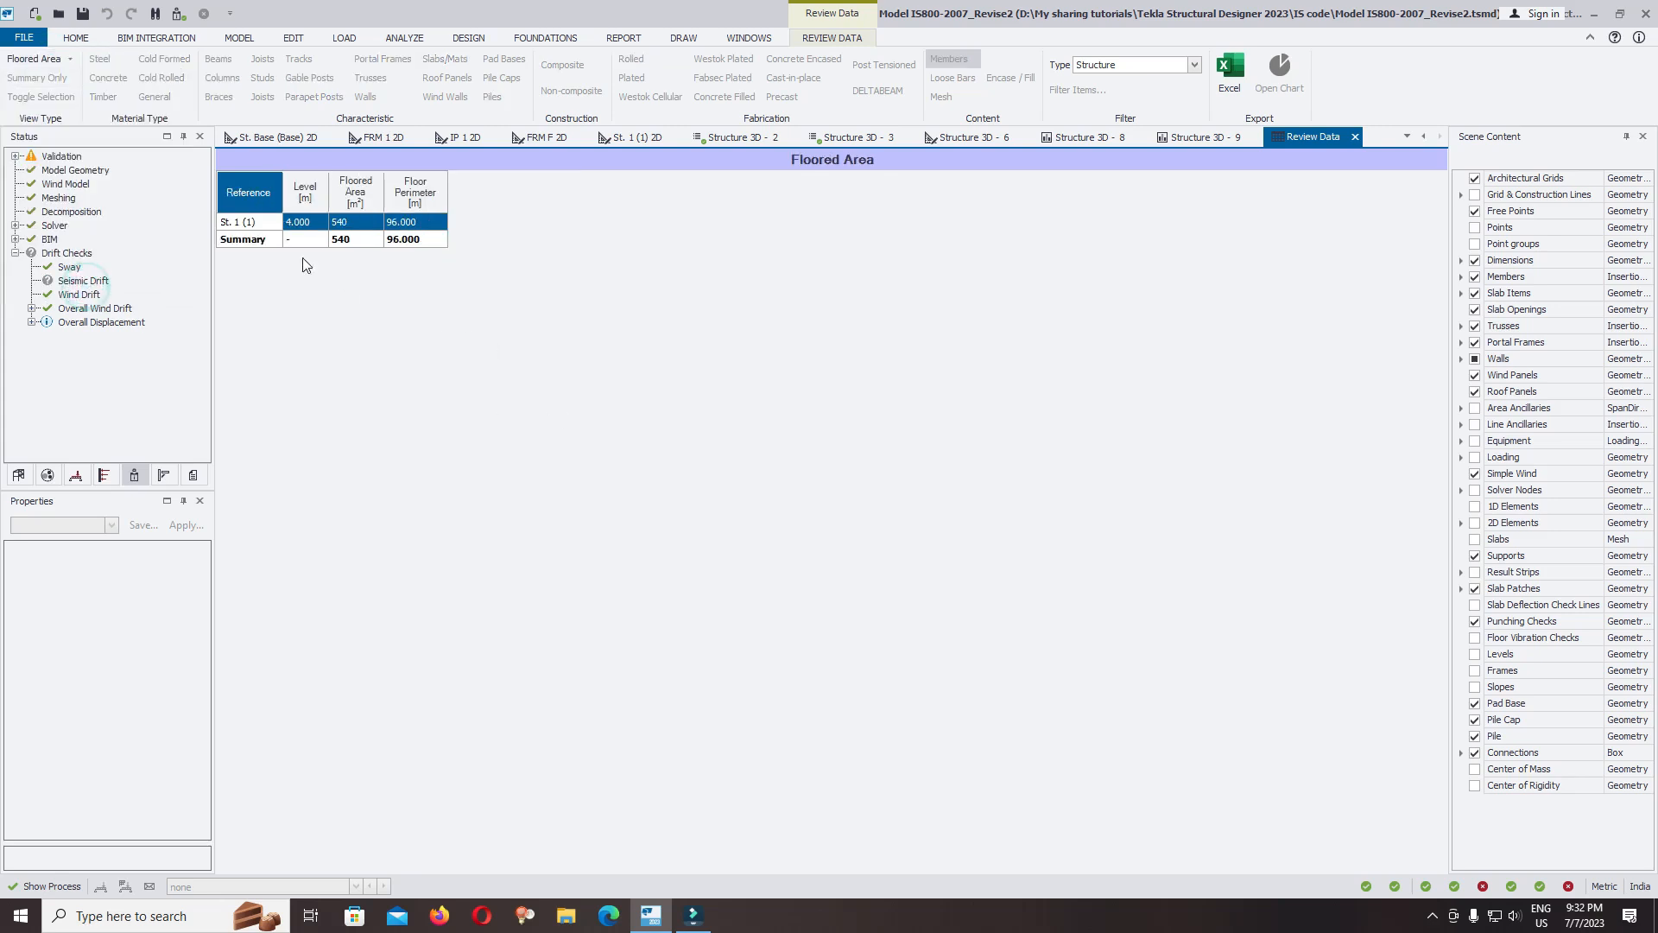
click(52, 61)
click(40, 78)
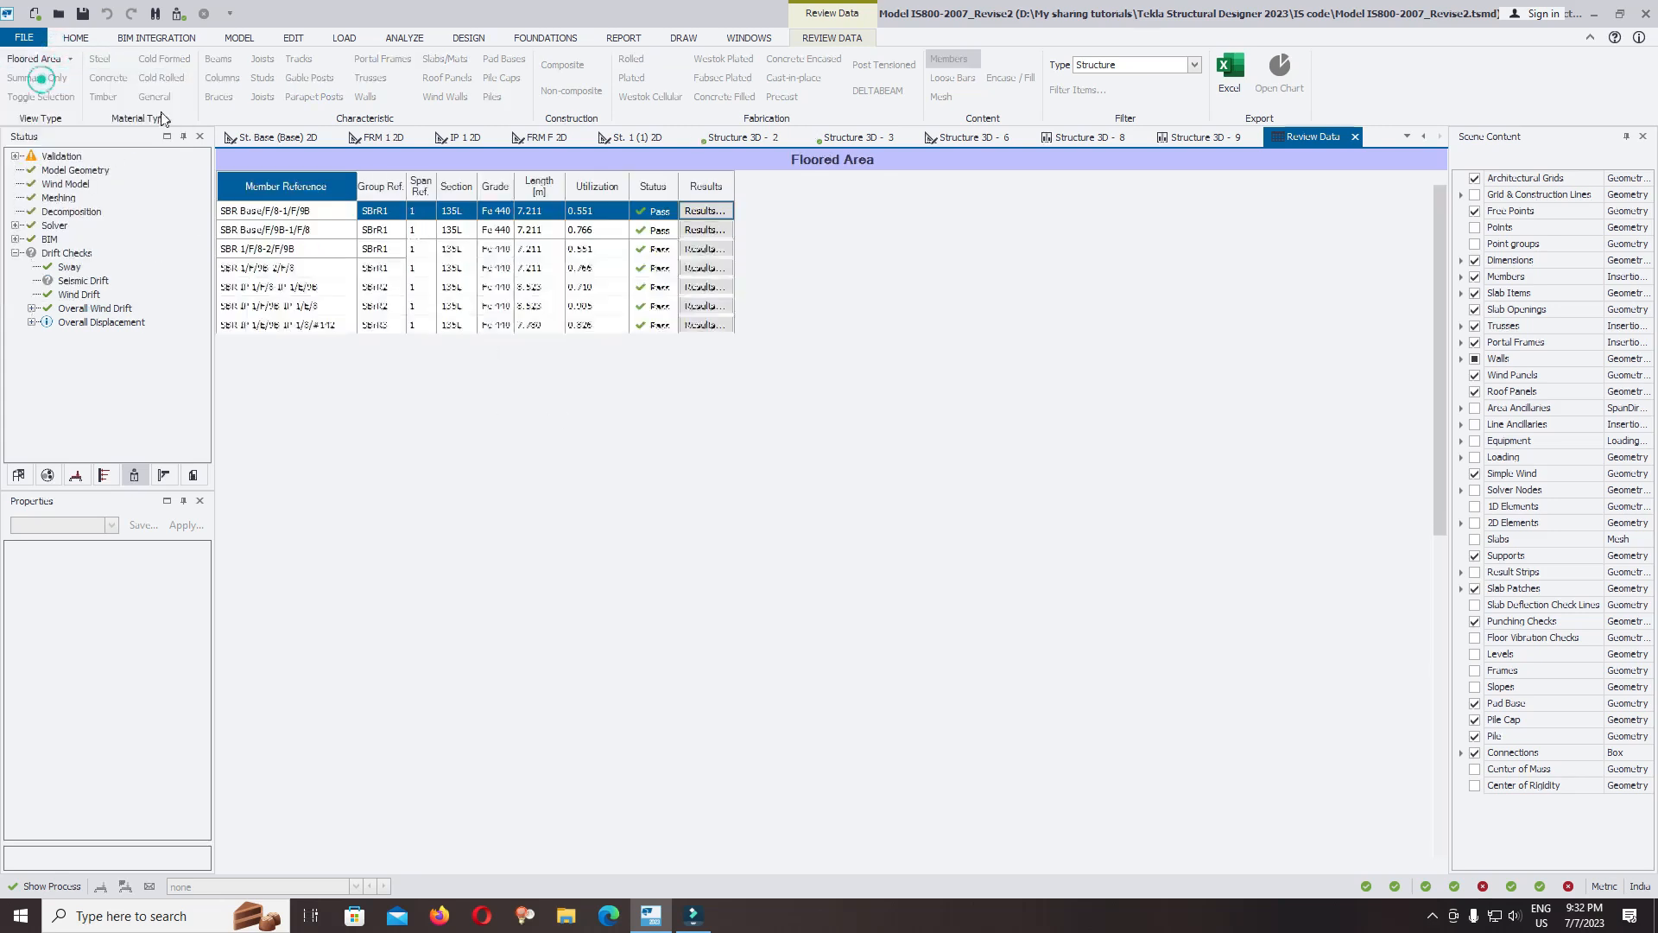
click(307, 98)
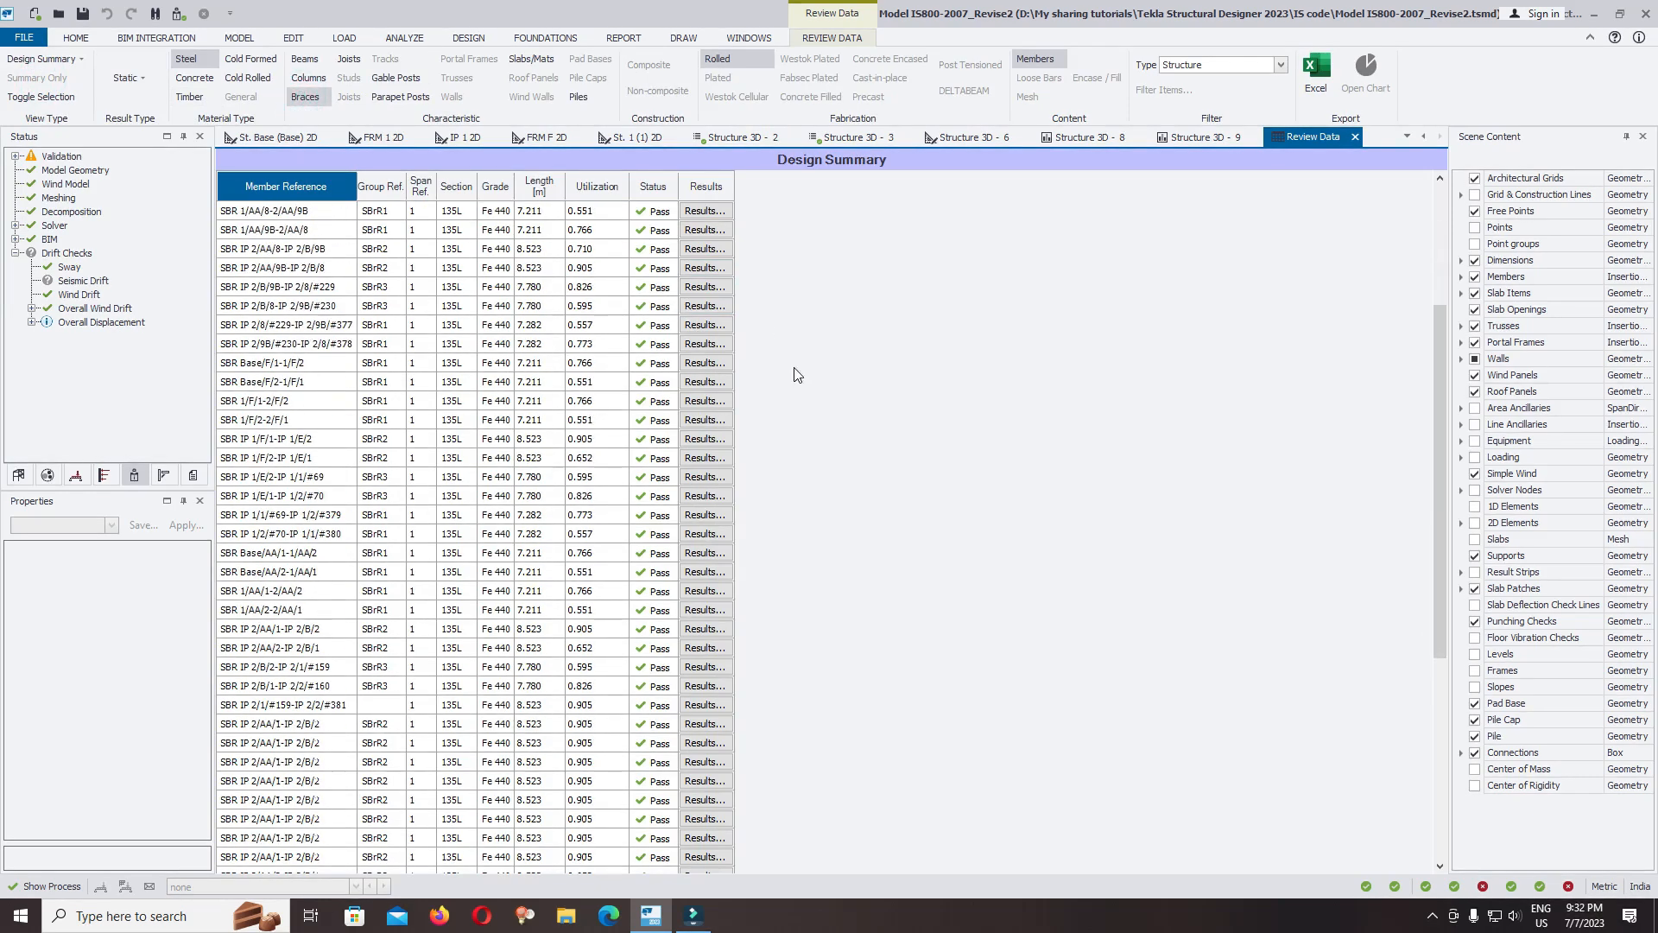
Sort the brace Design Summary by utilization from highest to lowest and review the status of all braces.
scroll(797, 380, down, 7)
scroll(674, 328, up, 11)
click(588, 187)
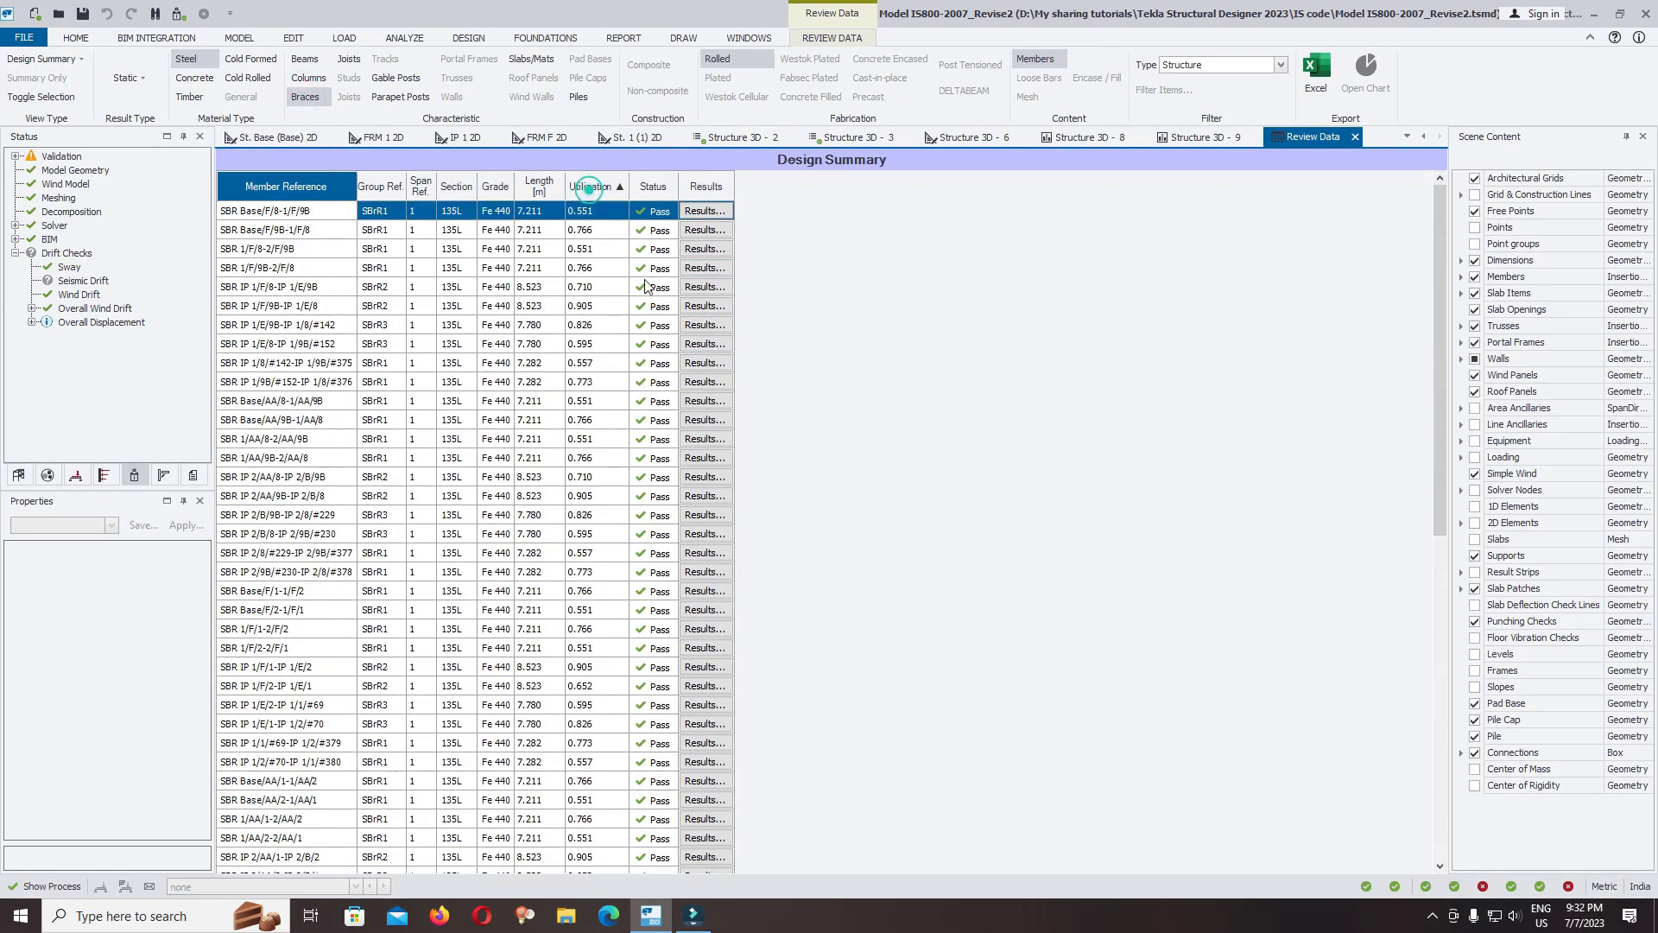
click(618, 189)
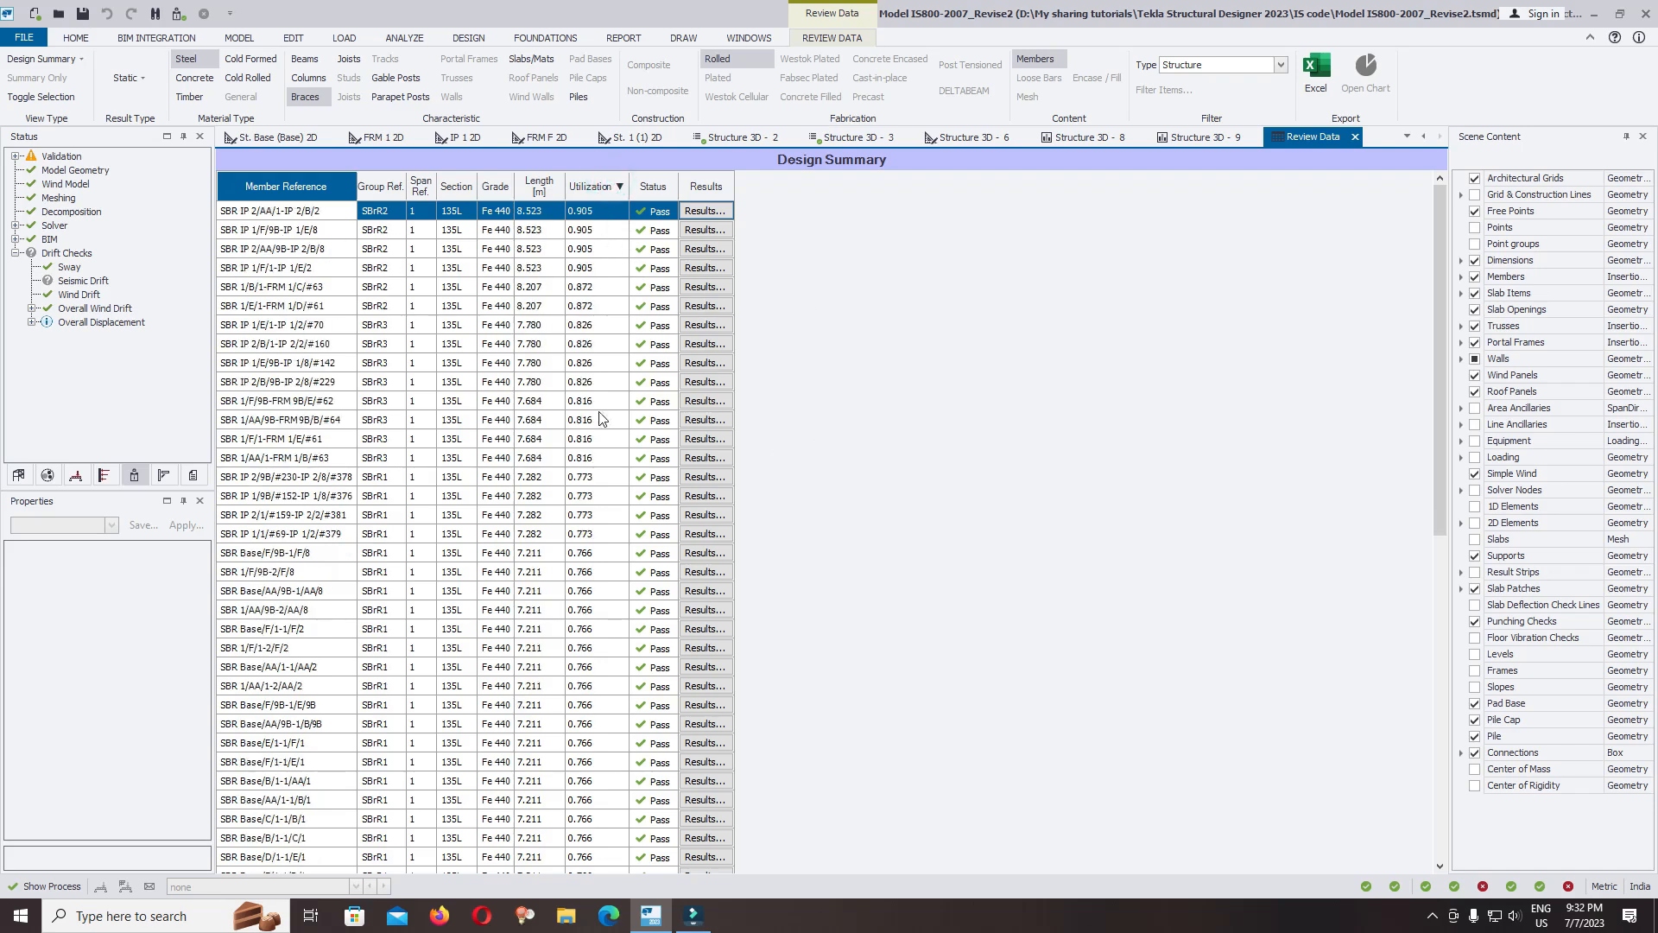
scroll(853, 445, down, 10)
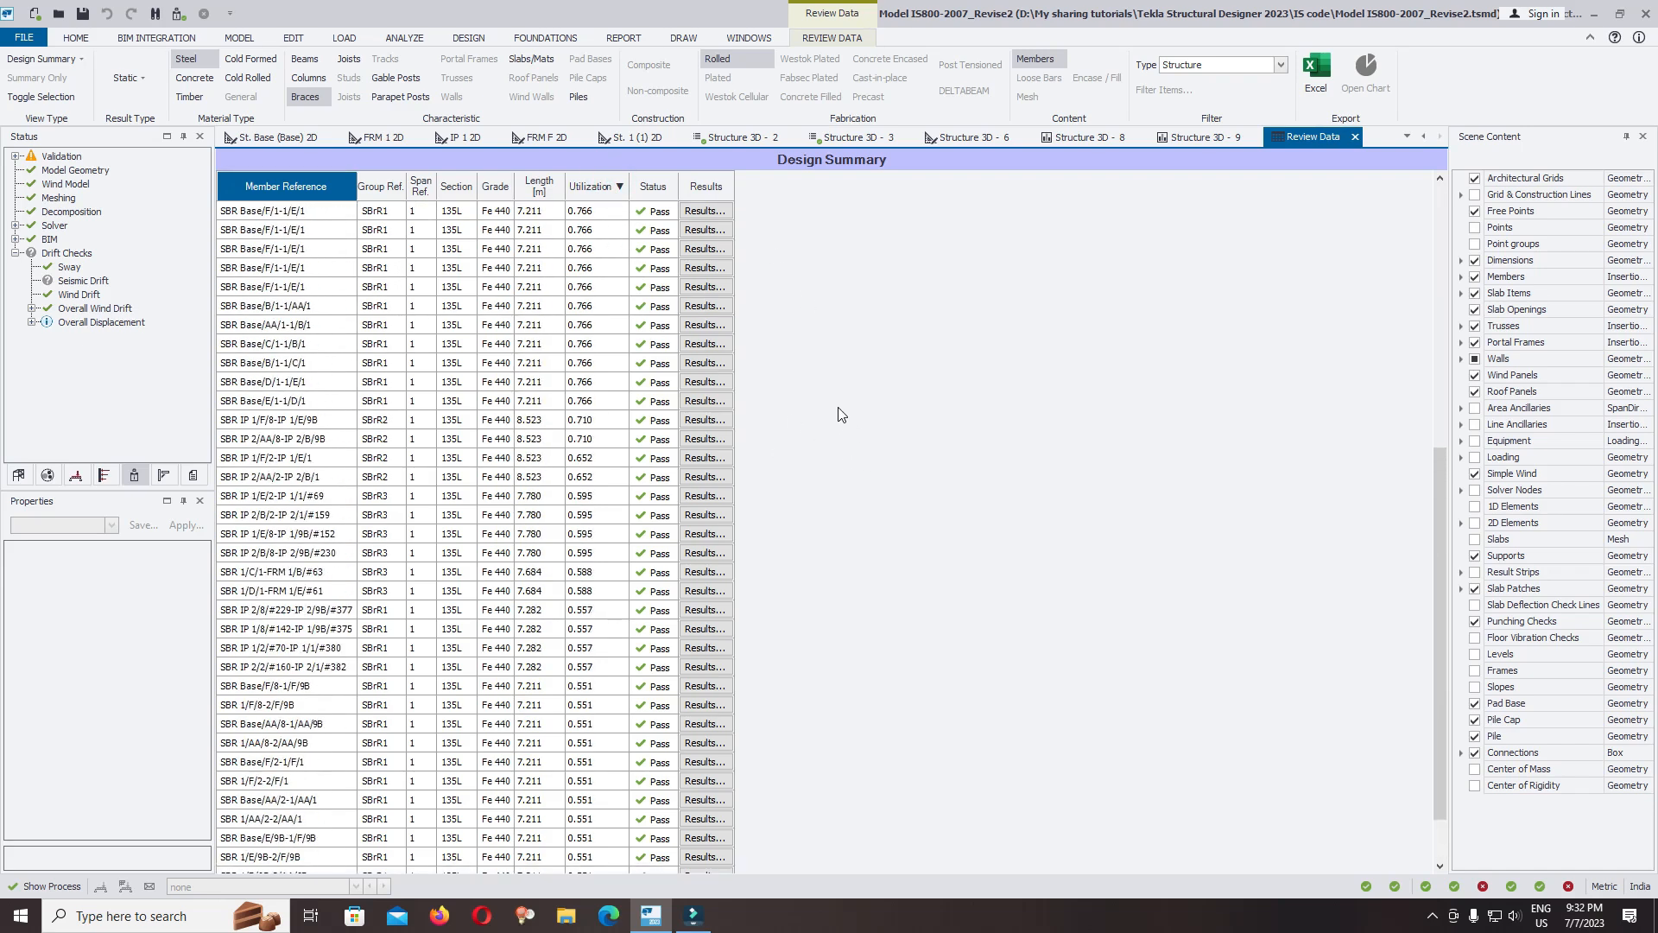
scroll(821, 395, up, 8)
scroll(821, 395, up, 3)
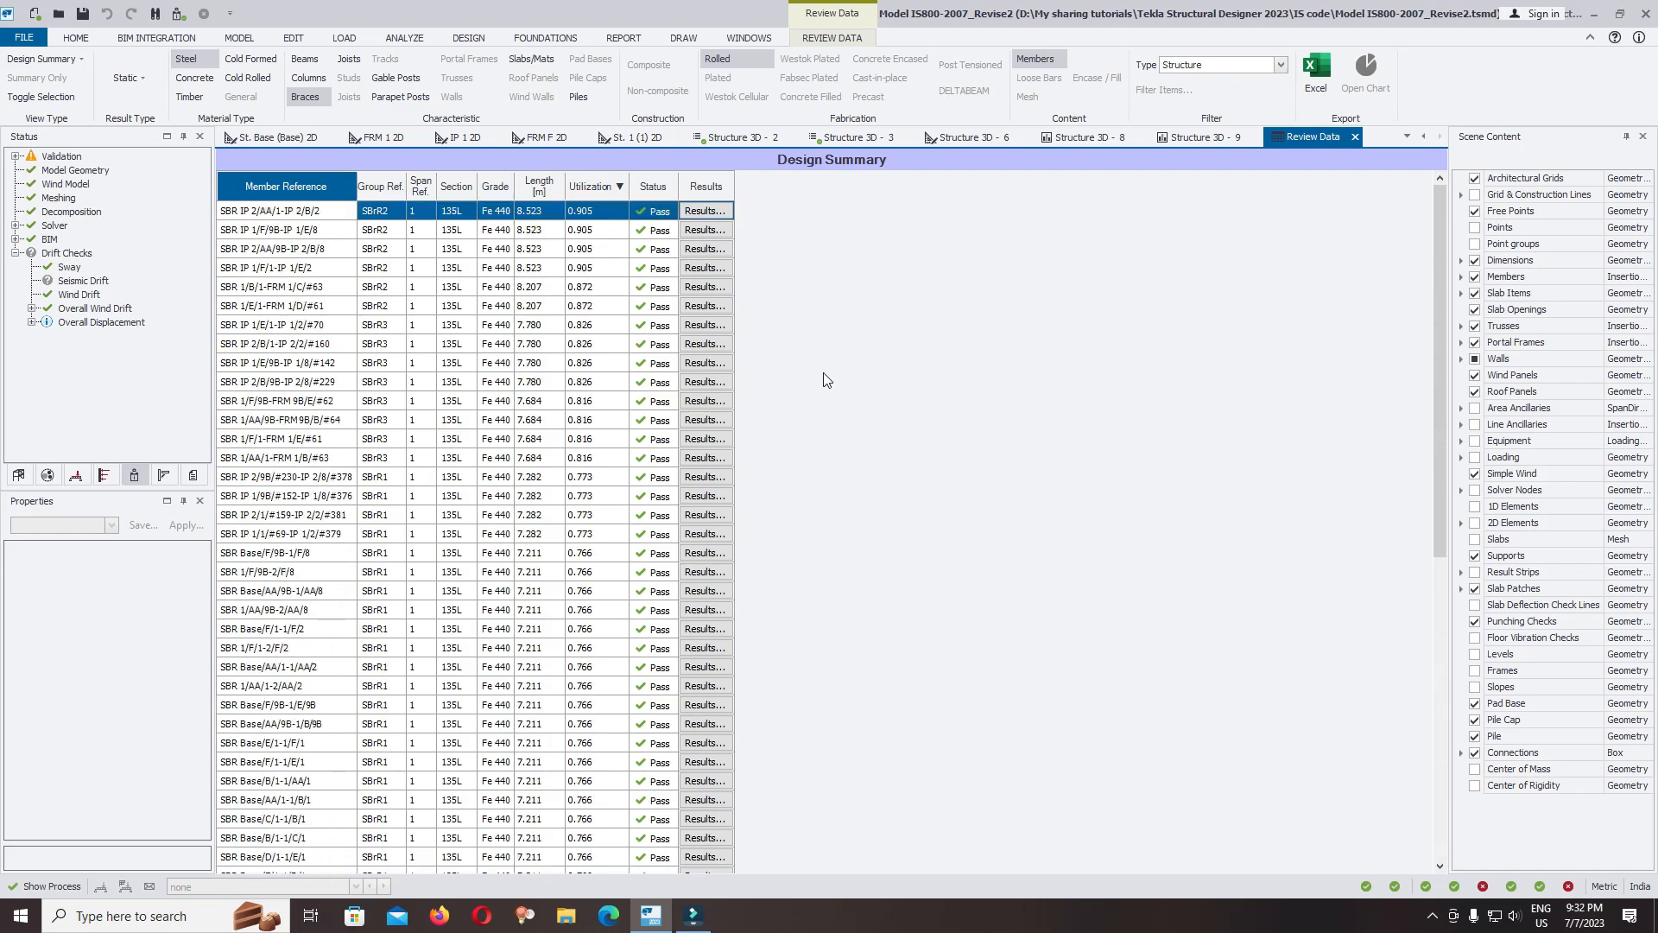